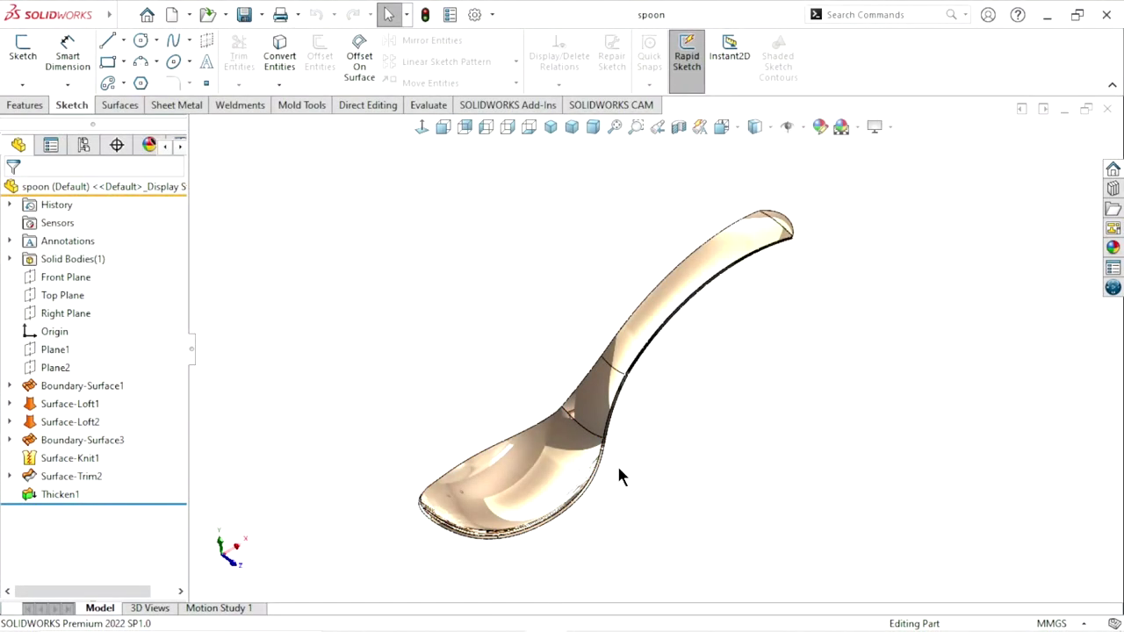
# Orbit and zoom around the finished spoon model to inspect it
pyautogui.moveTo(545, 448)
pyautogui.mouseDown(button='middle')
pyautogui.moveTo(575, 290)
pyautogui.moveTo(531, 390)
pyautogui.moveTo(399, 453)
pyautogui.moveTo(317, 390)
pyautogui.moveTo(279, 341)
pyautogui.moveTo(299, 442)
pyautogui.moveTo(363, 518)
pyautogui.moveTo(428, 481)
pyautogui.moveTo(510, 354)
pyautogui.moveTo(642, 256)
pyautogui.moveTo(786, 326)
pyautogui.moveTo(880, 428)
pyautogui.moveTo(912, 514)
pyautogui.moveTo(730, 534)
pyautogui.moveTo(580, 410)
pyautogui.moveTo(668, 239)
pyautogui.moveTo(778, 329)
pyautogui.moveTo(763, 490)
pyautogui.moveTo(860, 530)
pyautogui.moveTo(826, 436)
pyautogui.moveTo(627, 530)
pyautogui.moveTo(767, 555)
pyautogui.moveTo(851, 587)
pyautogui.moveTo(778, 602)
pyautogui.moveTo(752, 396)
pyautogui.moveTo(785, 562)
pyautogui.moveTo(777, 263)
pyautogui.moveTo(810, 394)
pyautogui.moveTo(720, 427)
pyautogui.mouseUp(button='middle')
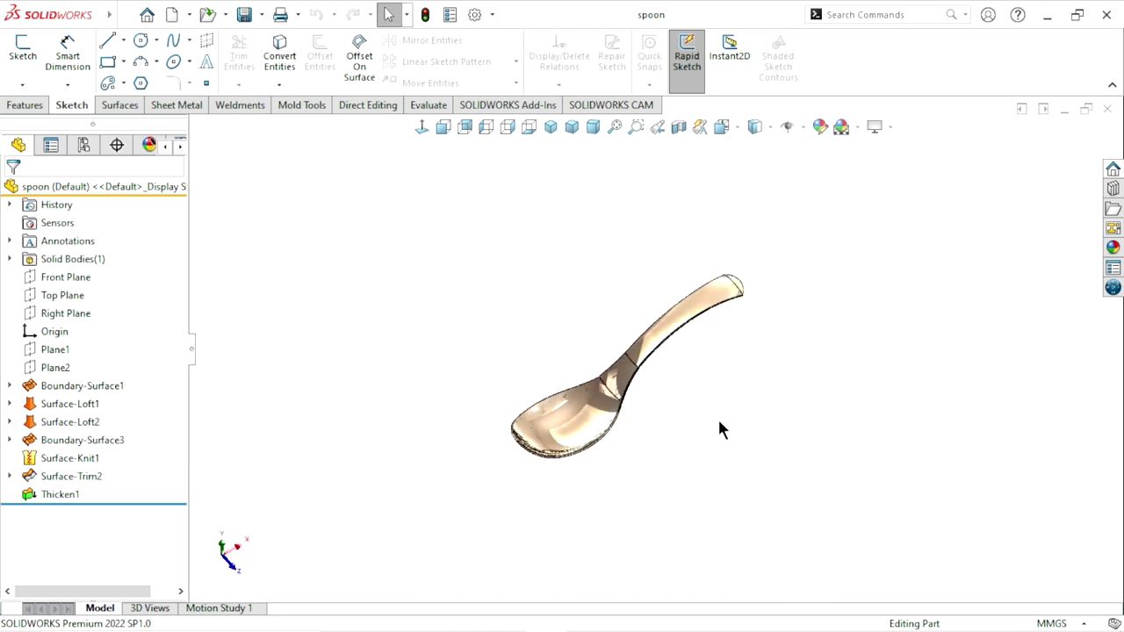
pyautogui.scroll(-5, 650, 382)
pyautogui.scroll(-2, 648, 397)
pyautogui.scroll(5, 648, 395)
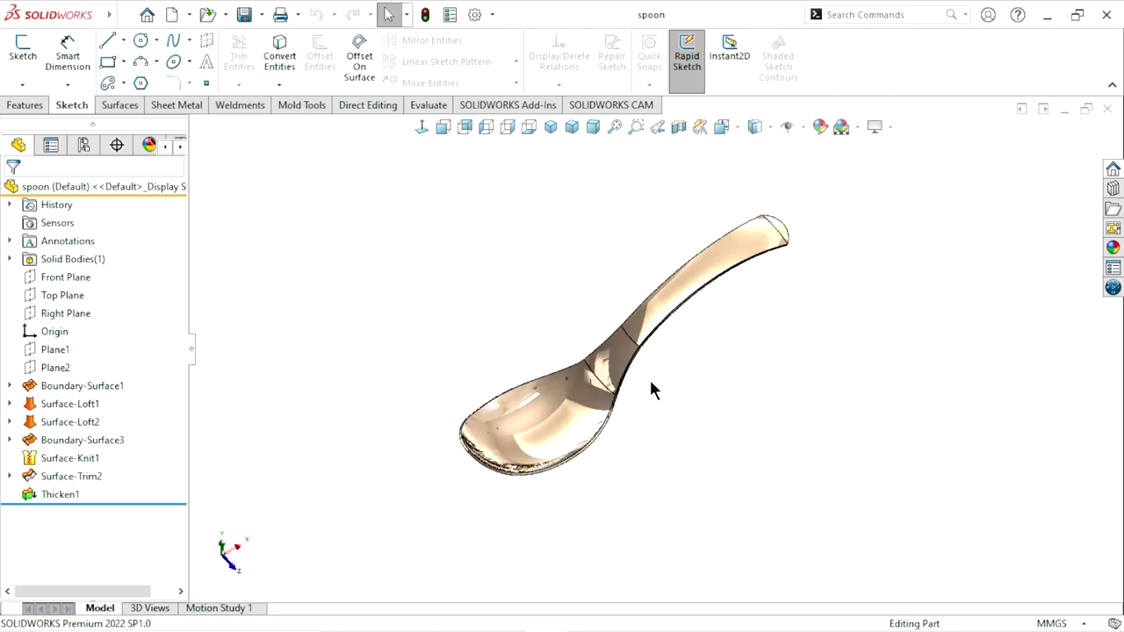
pyautogui.scroll(-1, 650, 387)
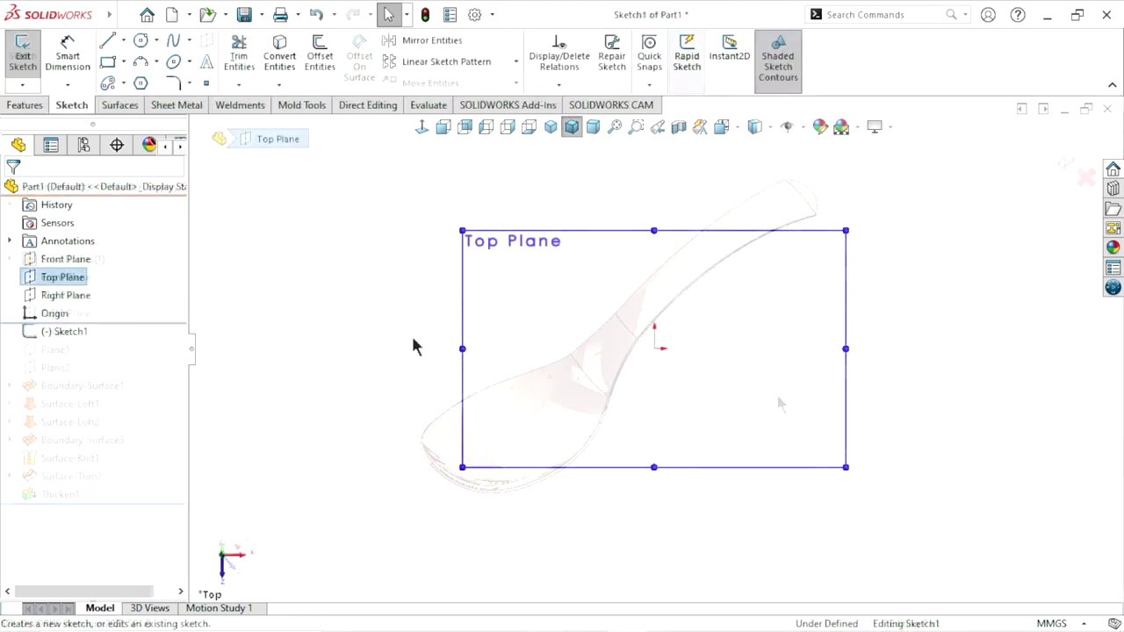
# Draw a horizontal construction centerline from left of the origin to well right of it
pyautogui.click(124, 42)
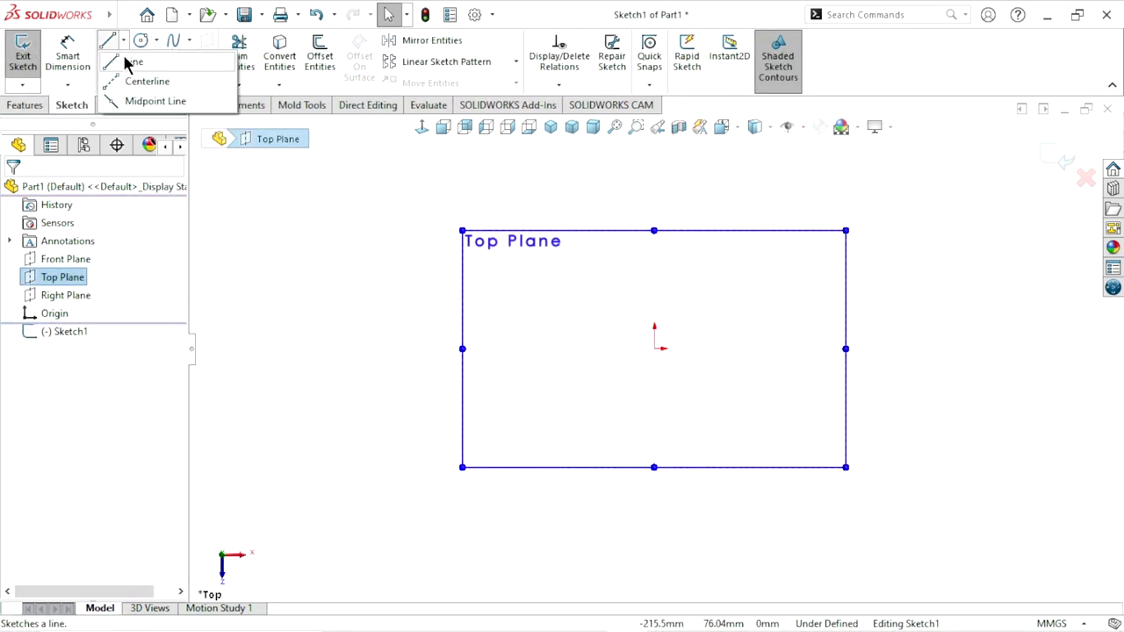
pyautogui.click(515, 349)
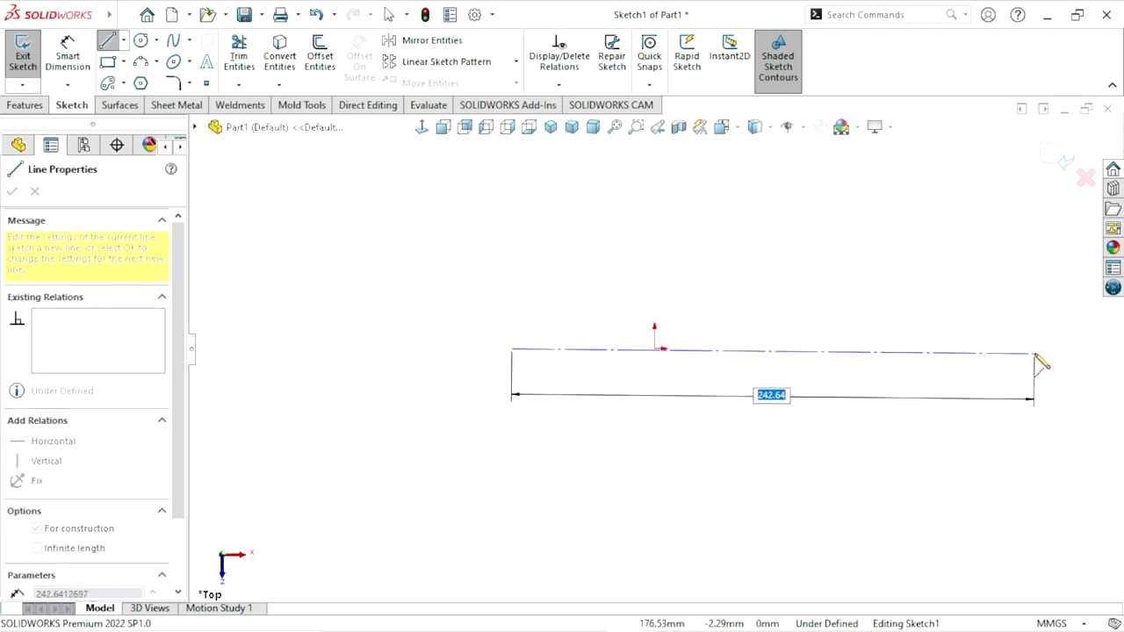
pyautogui.click(1037, 348)
pyautogui.rightClick(859, 325)
pyautogui.click(879, 333)
pyautogui.scroll(2, 647, 400)
pyautogui.scroll(-1, 795, 354)
pyautogui.scroll(-1, 755, 339)
pyautogui.scroll(1, 592, 331)
pyautogui.scroll(-1, 587, 333)
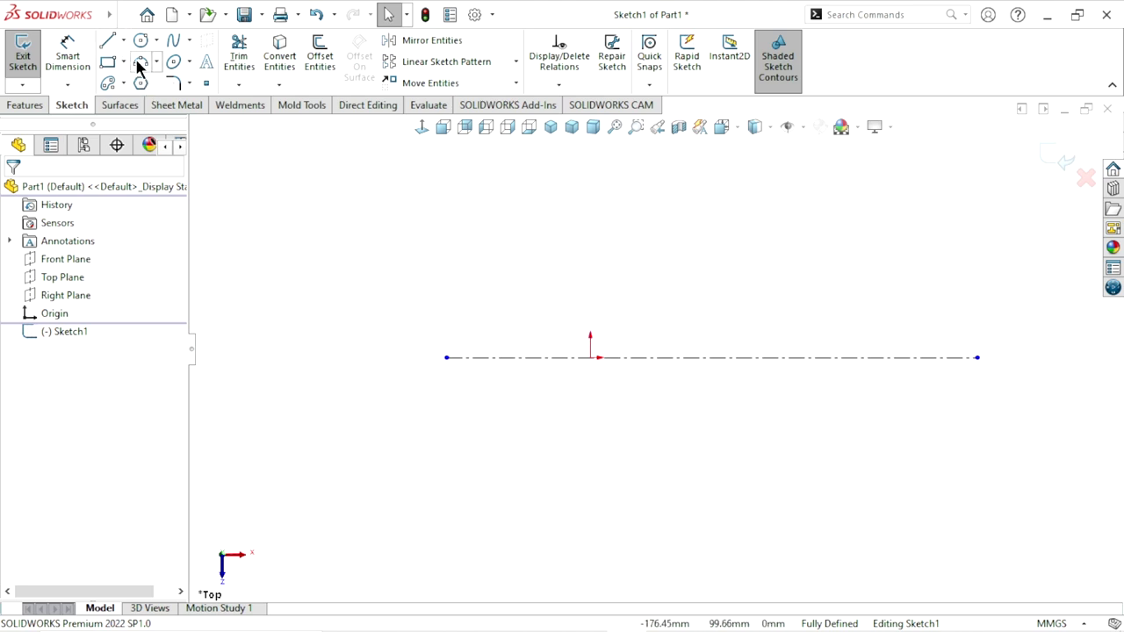
pyautogui.press('a')
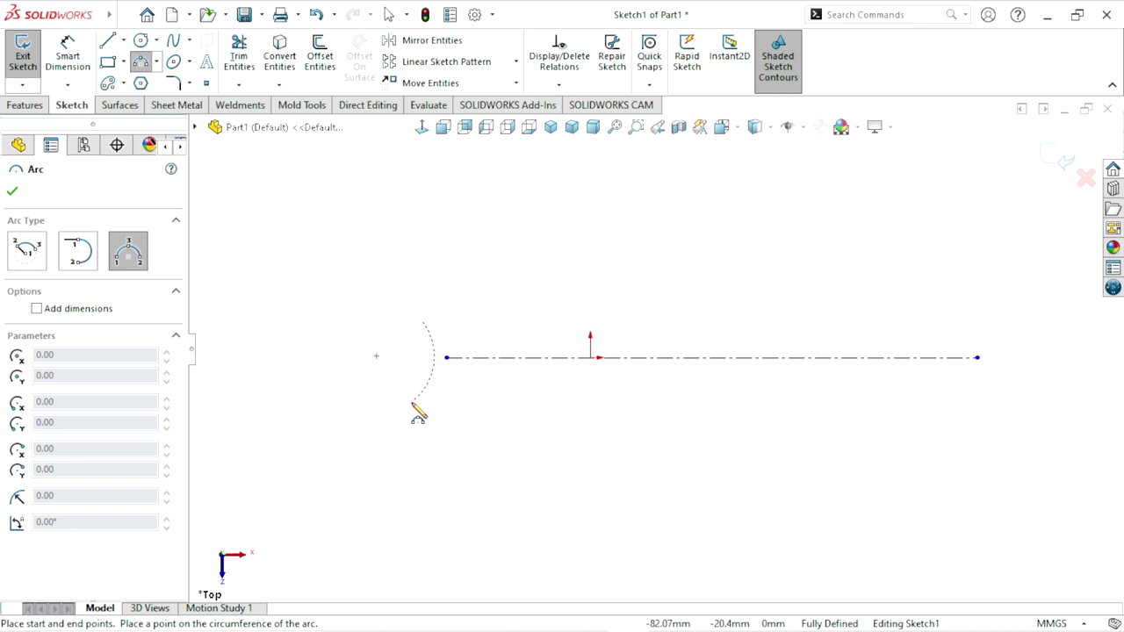
# Draw a three-point arc just left of the centerline's left end
pyautogui.click(409, 366)
pyautogui.rightClick(489, 313)
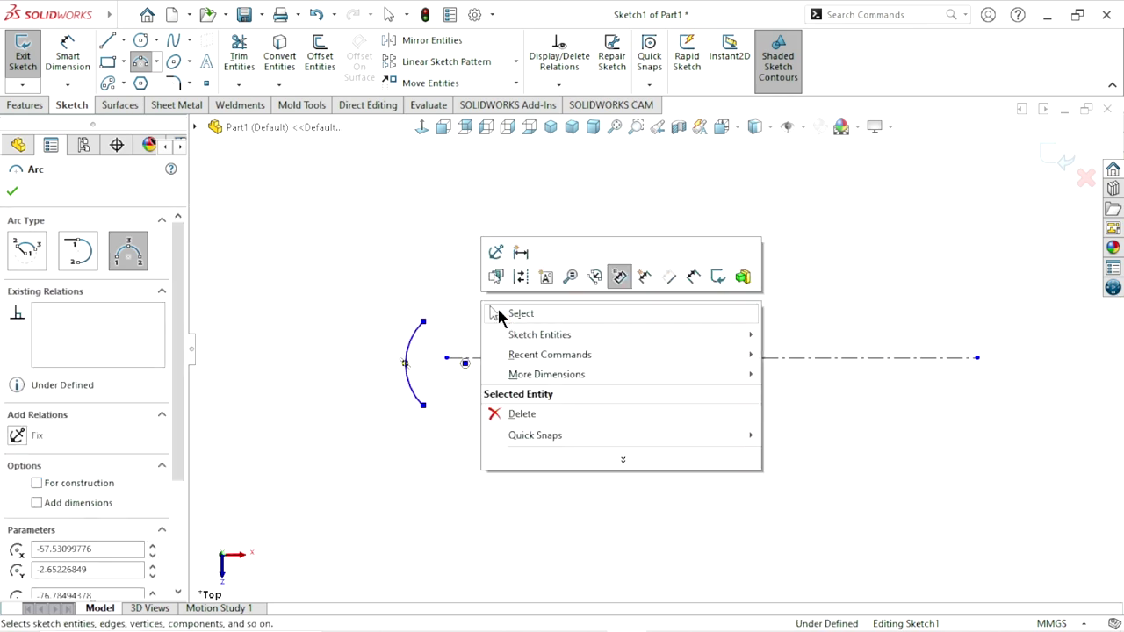
pyautogui.click(515, 311)
pyautogui.scroll(2, 565, 363)
pyautogui.scroll(-2, 533, 380)
pyautogui.scroll(-1, 533, 380)
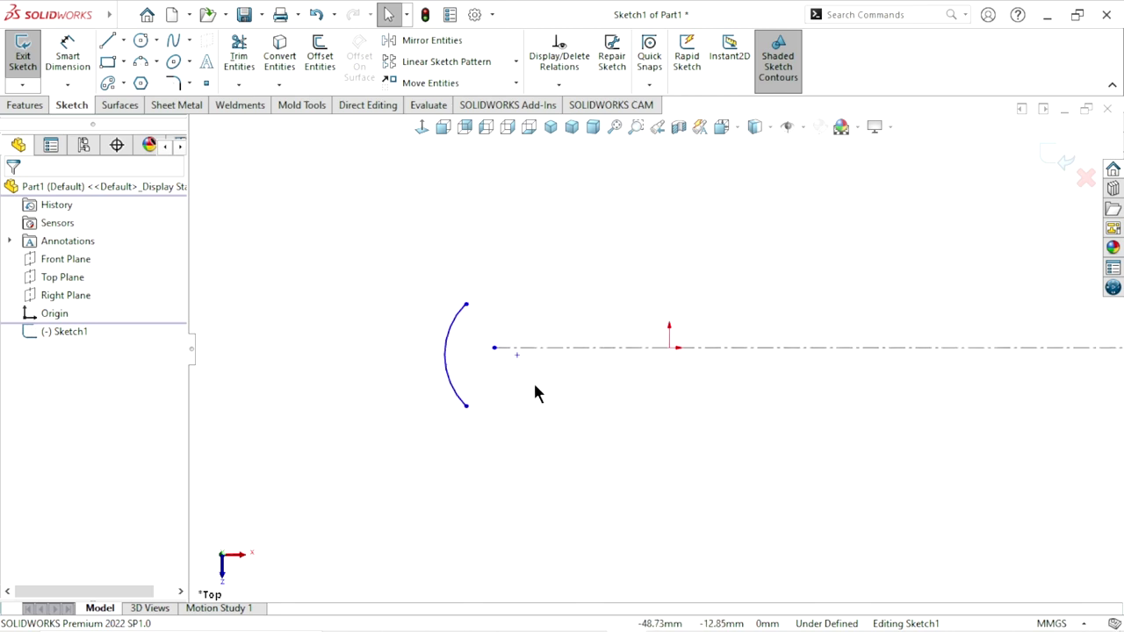
# Make the arc's top and bottom endpoints vertical to each other
pyautogui.click(469, 307)
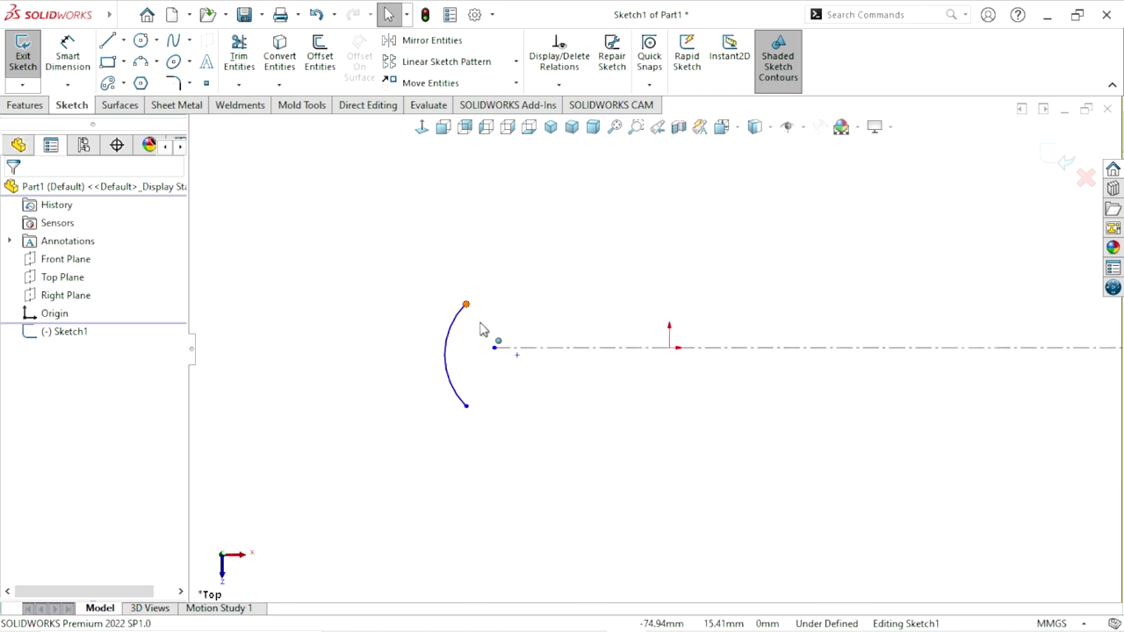
pyautogui.keyDown('ctrl'); pyautogui.click(466, 406); pyautogui.keyUp('ctrl')
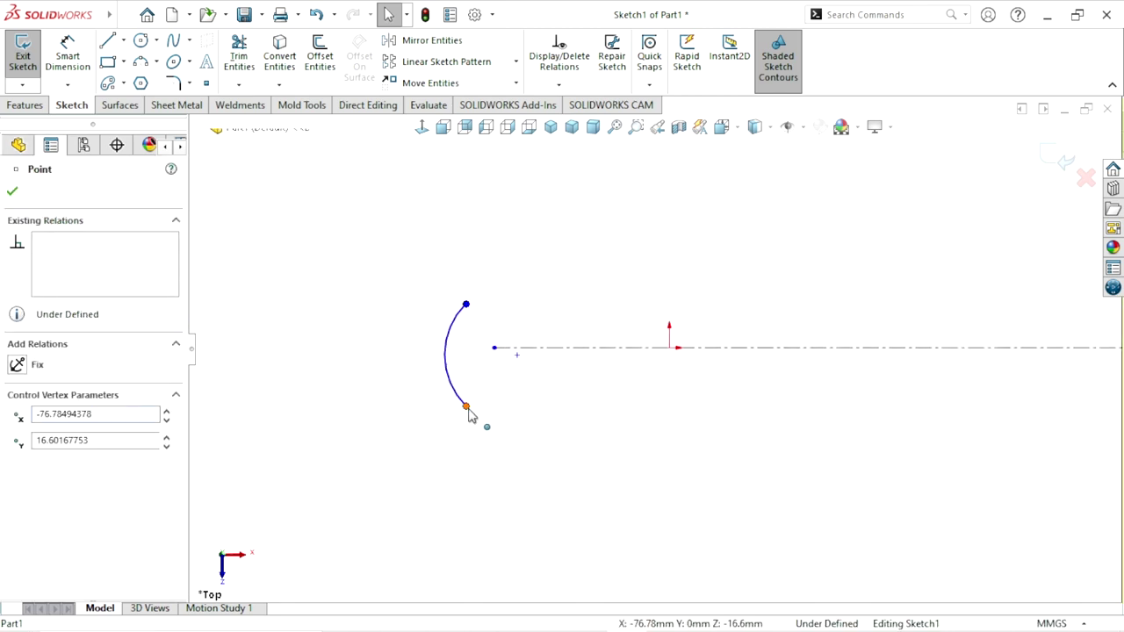
pyautogui.click(539, 337)
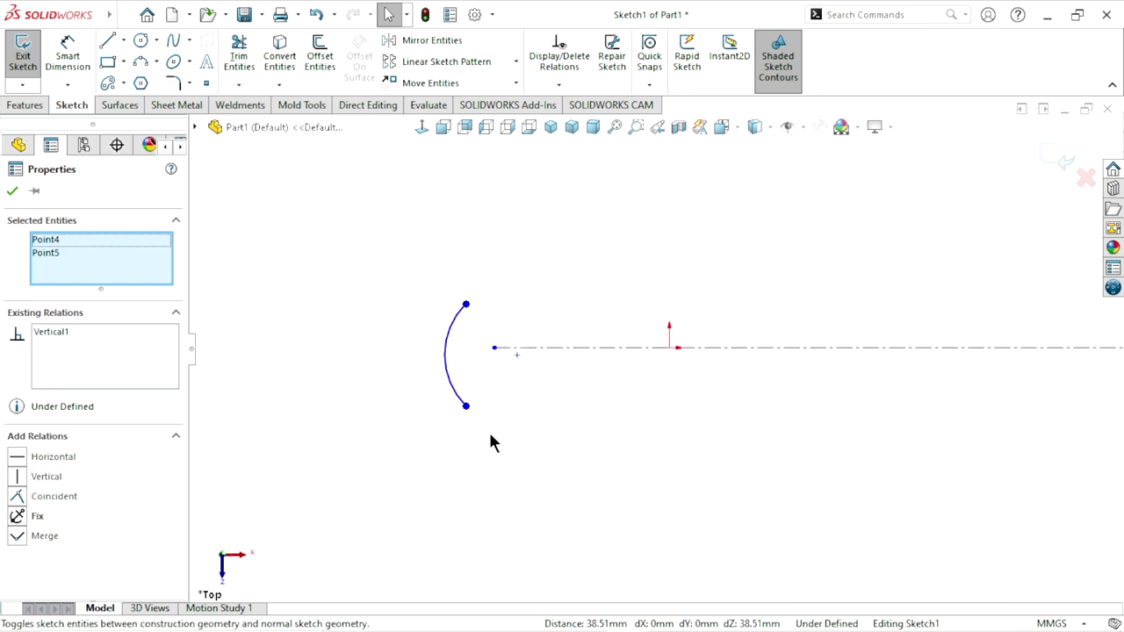
pyautogui.scroll(2, 595, 361)
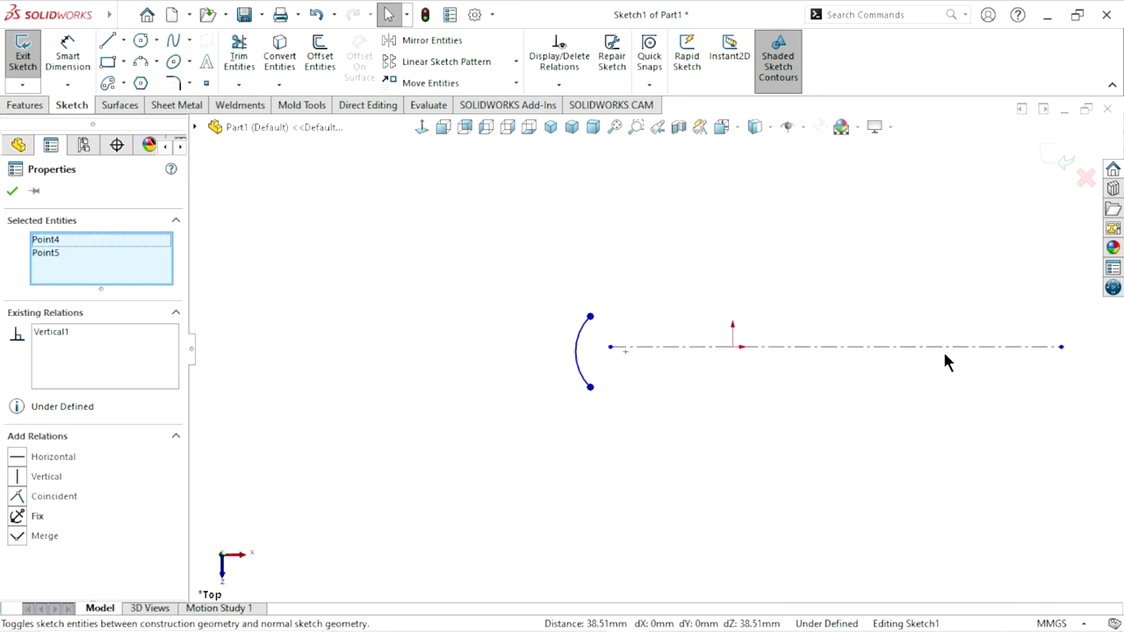
# Dimension the left arc's radius as R20 mm
pyautogui.click(78, 67)
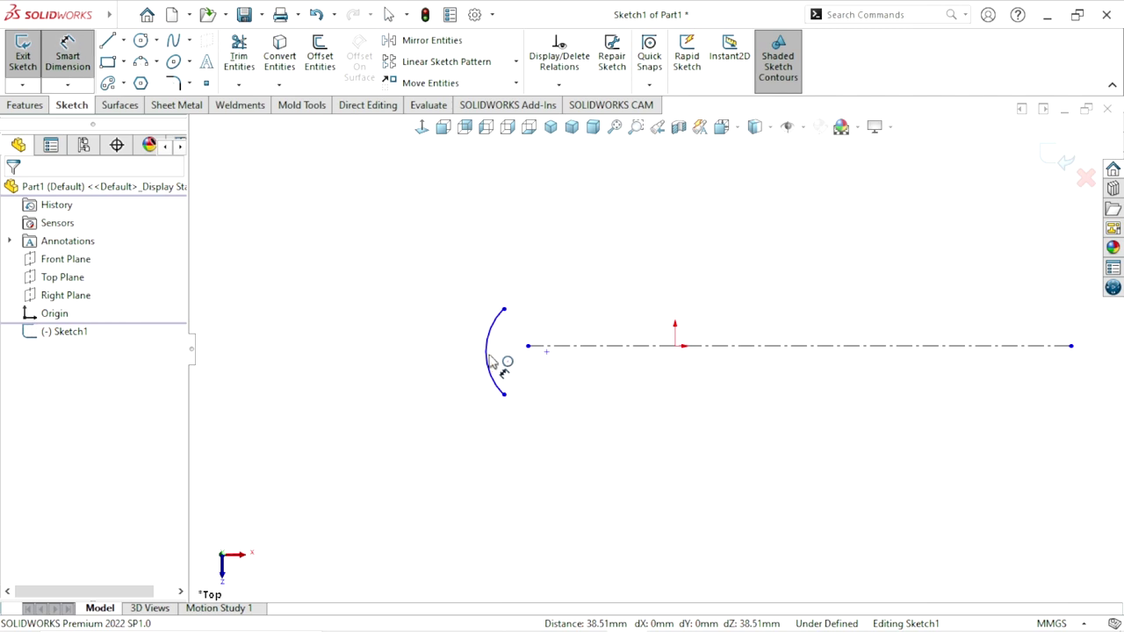
pyautogui.click(417, 342)
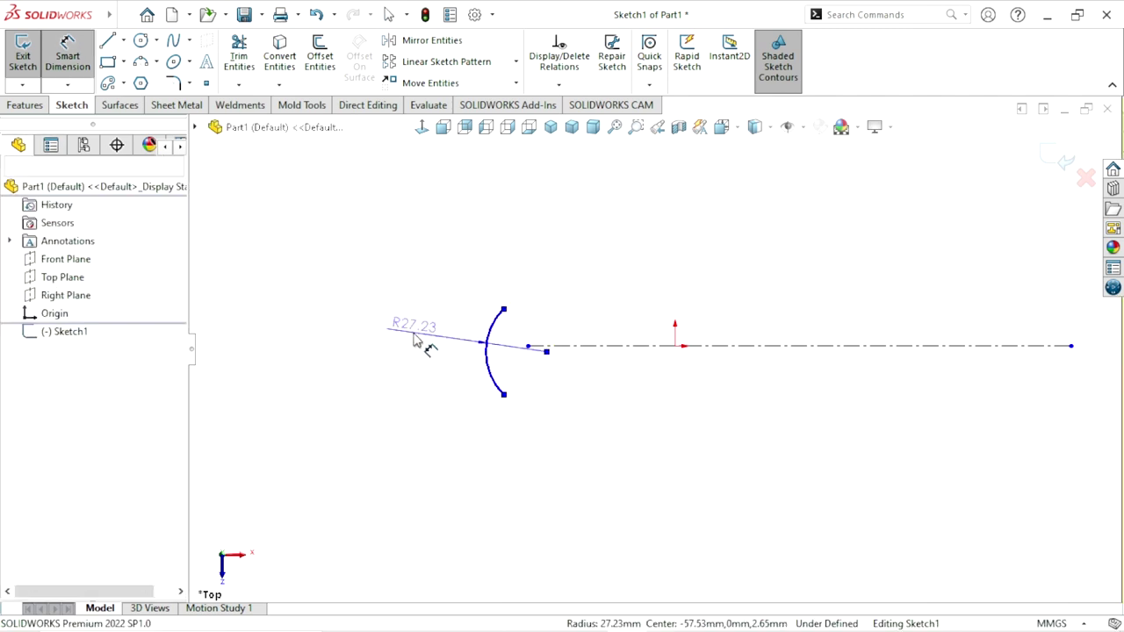
pyautogui.click(418, 342)
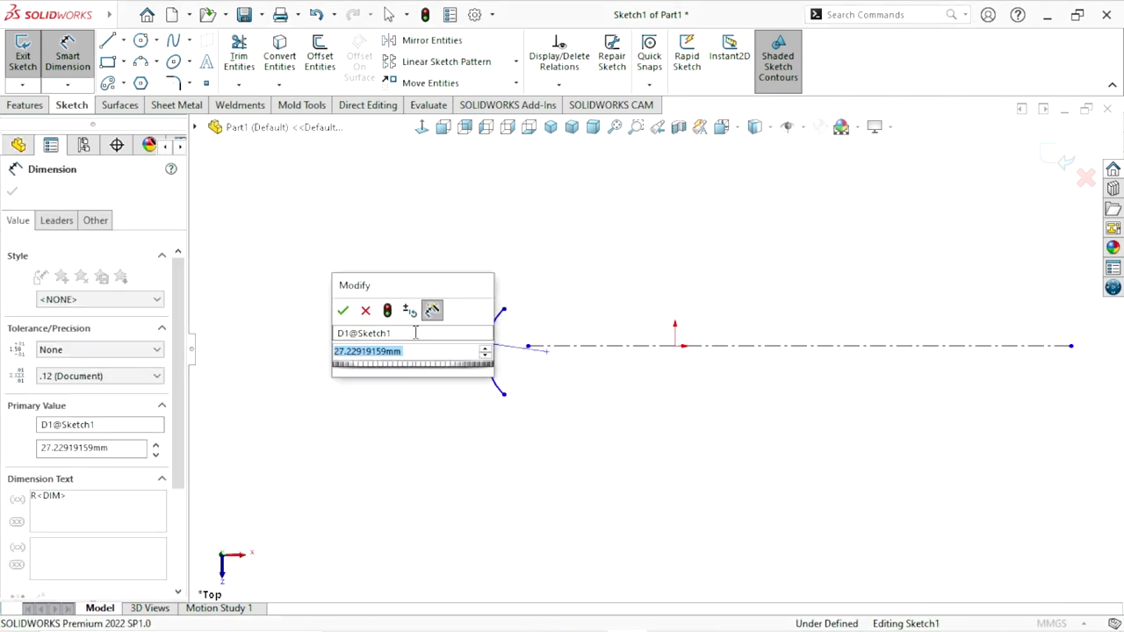
pyautogui.write('20')
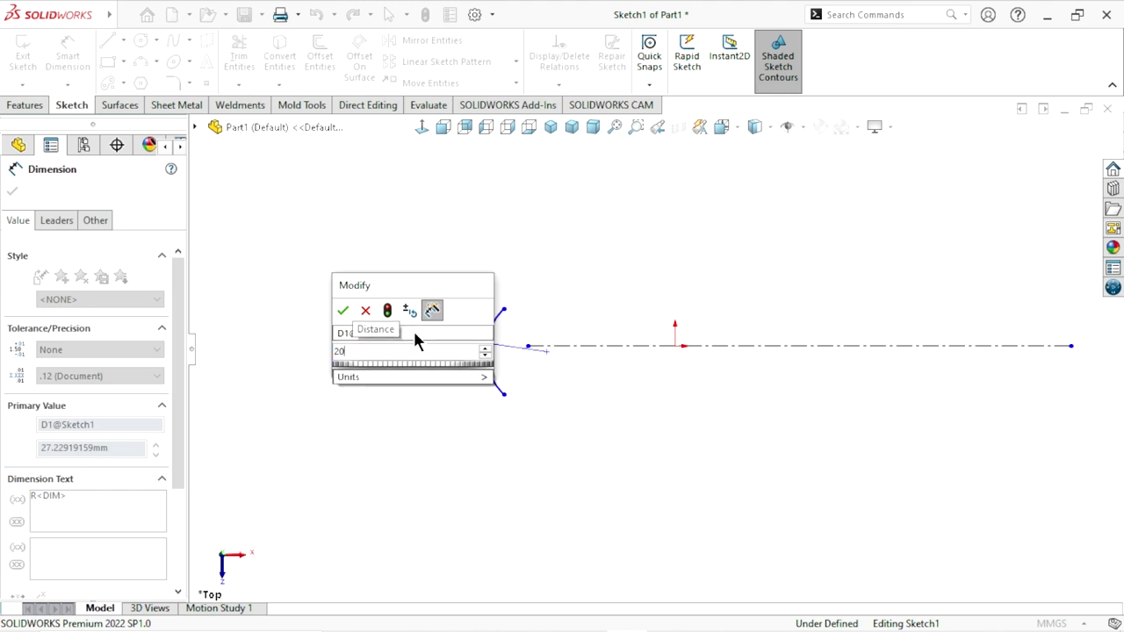
pyautogui.click(343, 310)
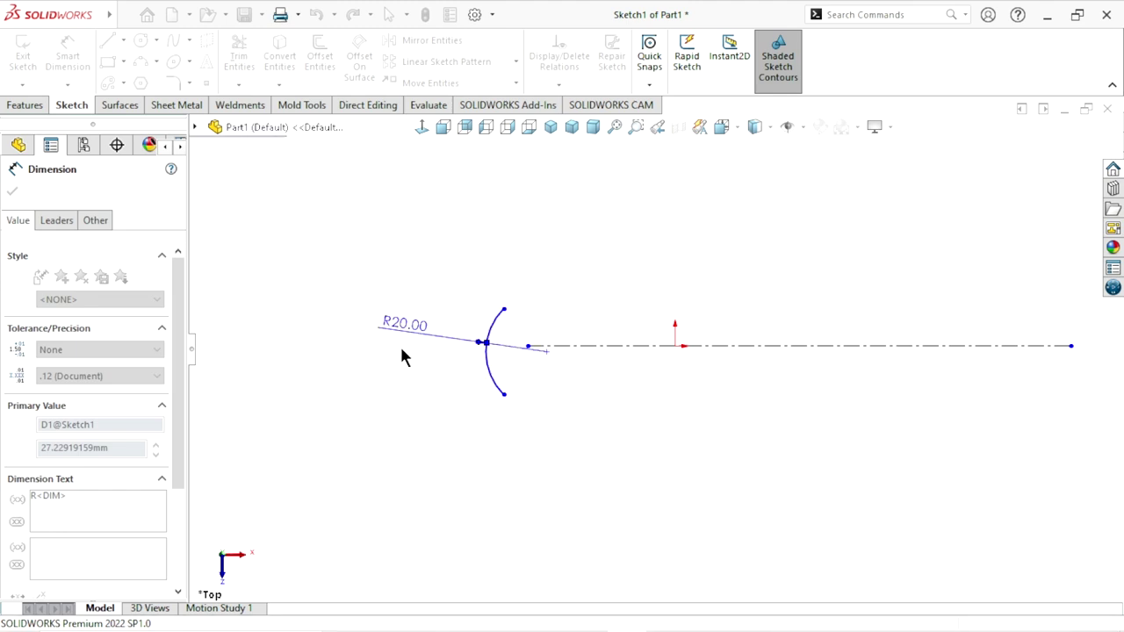
pyautogui.scroll(-1, 615, 382)
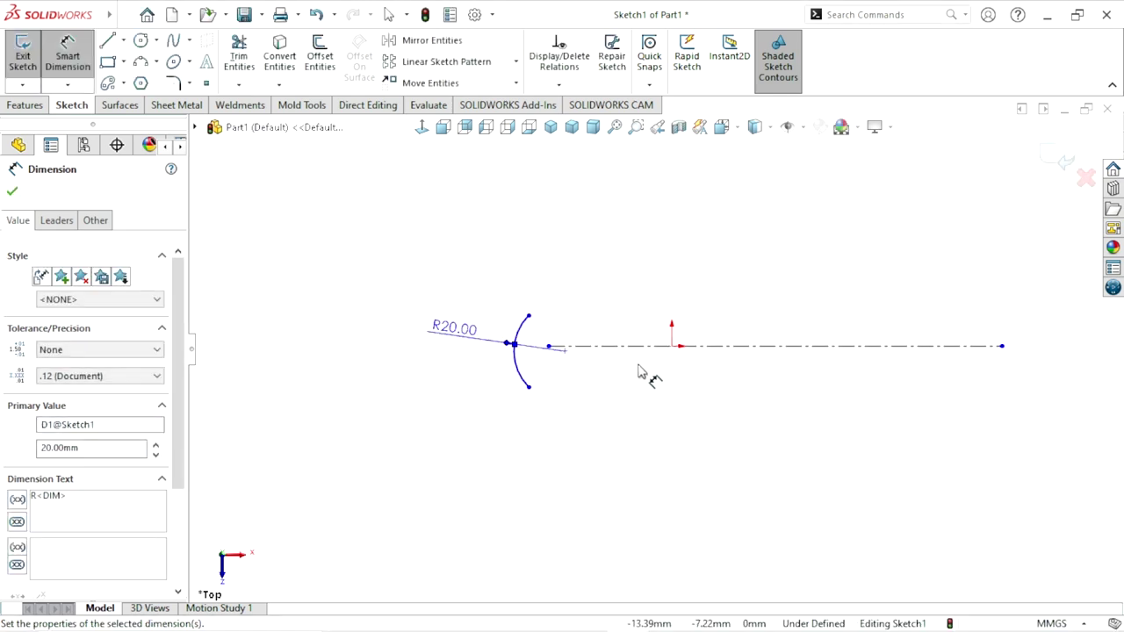
pyautogui.scroll(-1, 629, 374)
pyautogui.scroll(-1, 538, 387)
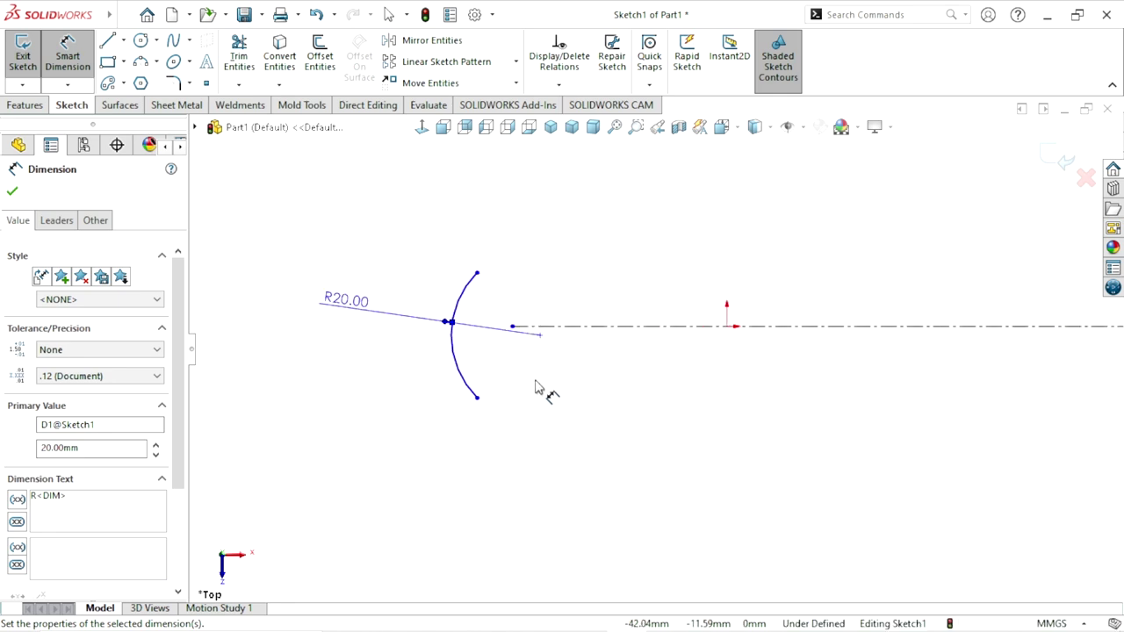
pyautogui.click(14, 193)
# Align the arc's midpoint horizontally with the centerline's left endpoint
pyautogui.click(453, 342)
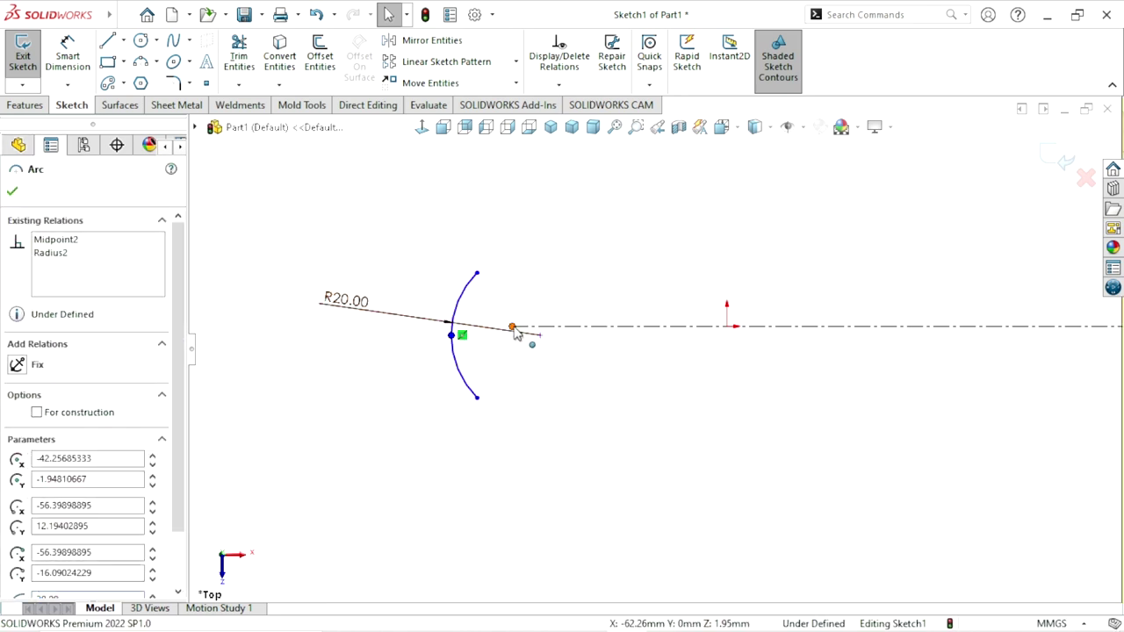
pyautogui.click(542, 305)
pyautogui.keyDown('ctrl'); pyautogui.click(558, 283); pyautogui.keyUp('ctrl')
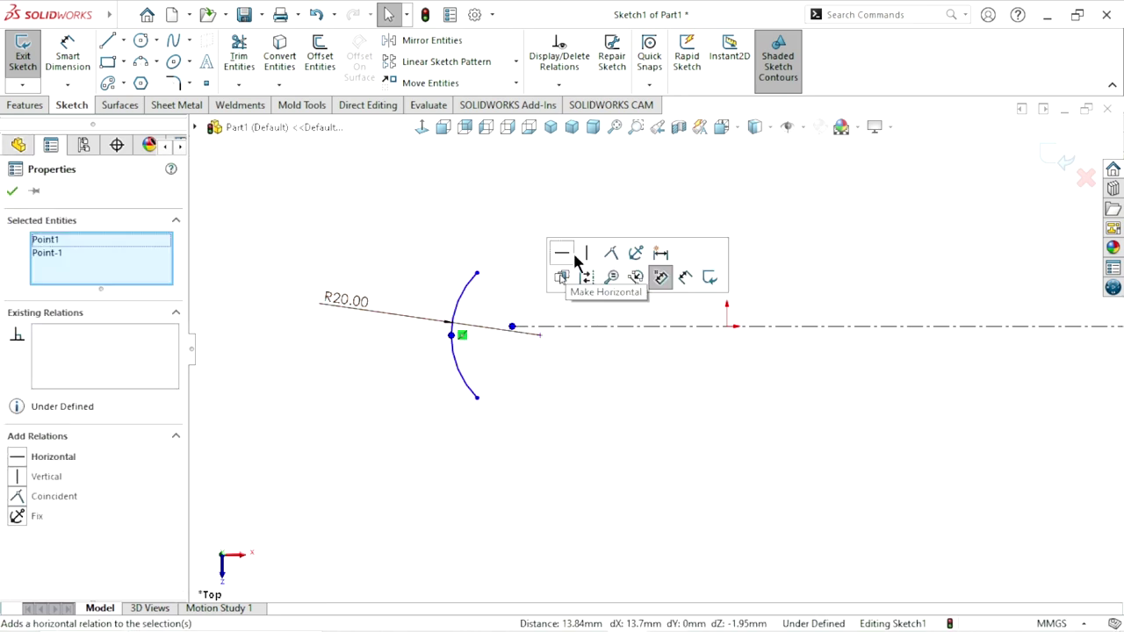
pyautogui.click(562, 253)
pyautogui.click(499, 419)
pyautogui.scroll(2, 654, 354)
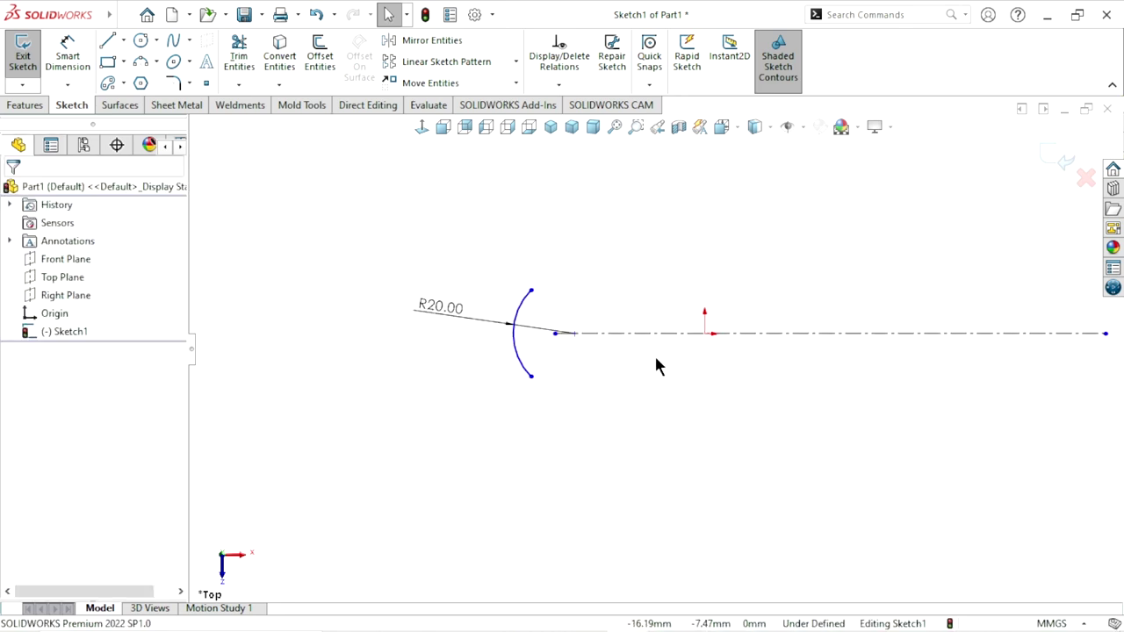
# Start a dimension from the origin, then cancel the unwanted 42.26 dimension
pyautogui.click(74, 60)
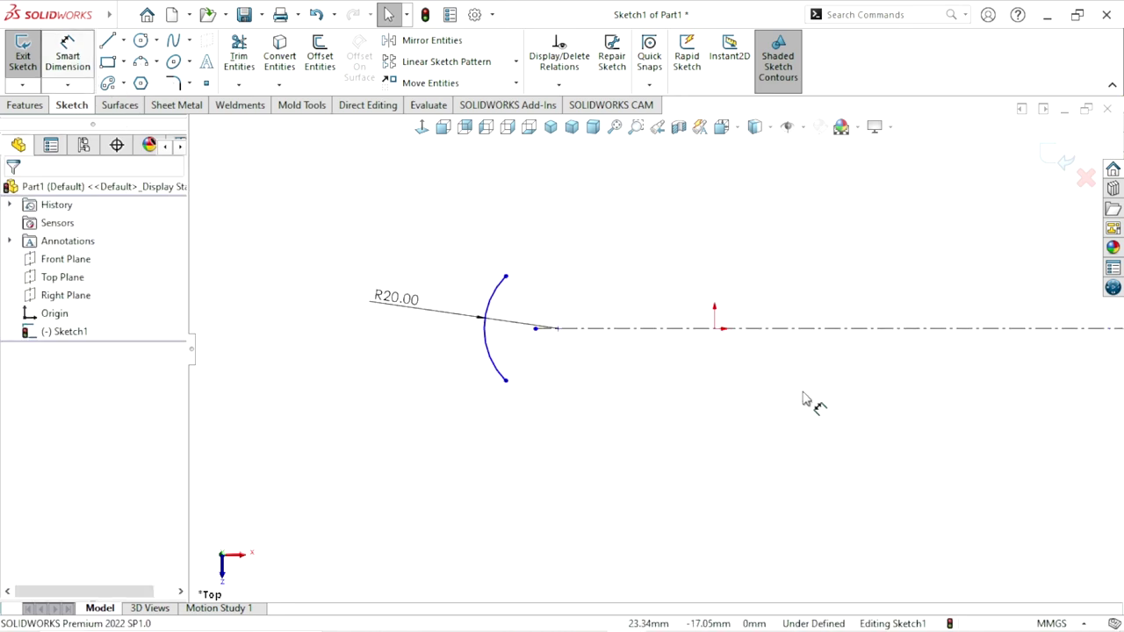
pyautogui.click(715, 330)
pyautogui.click(558, 330)
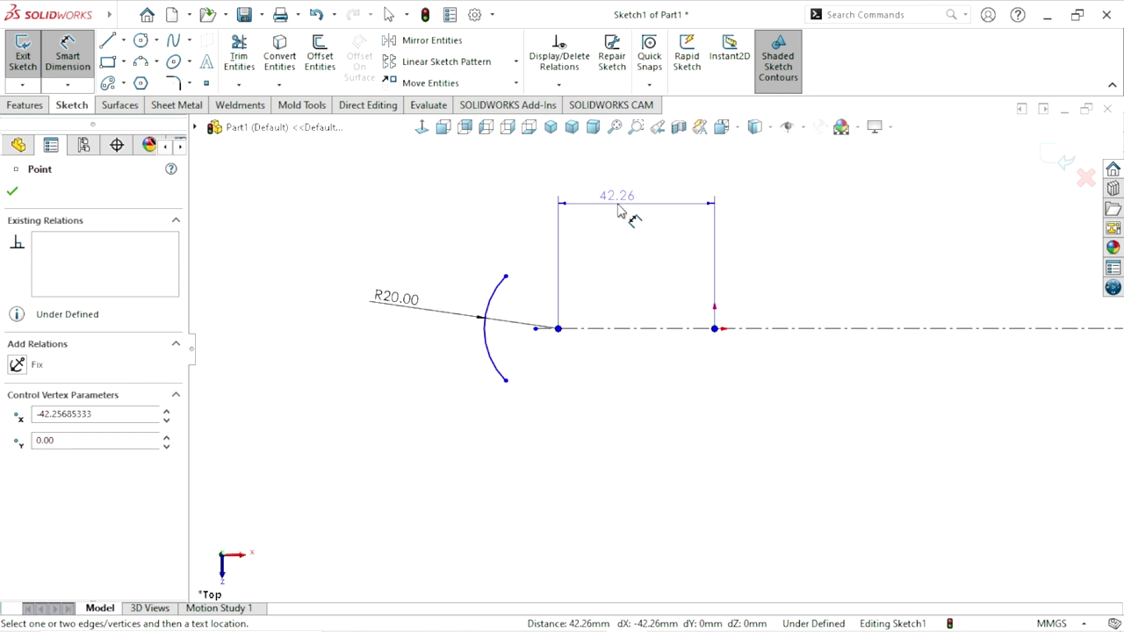
pyautogui.press('Escape')
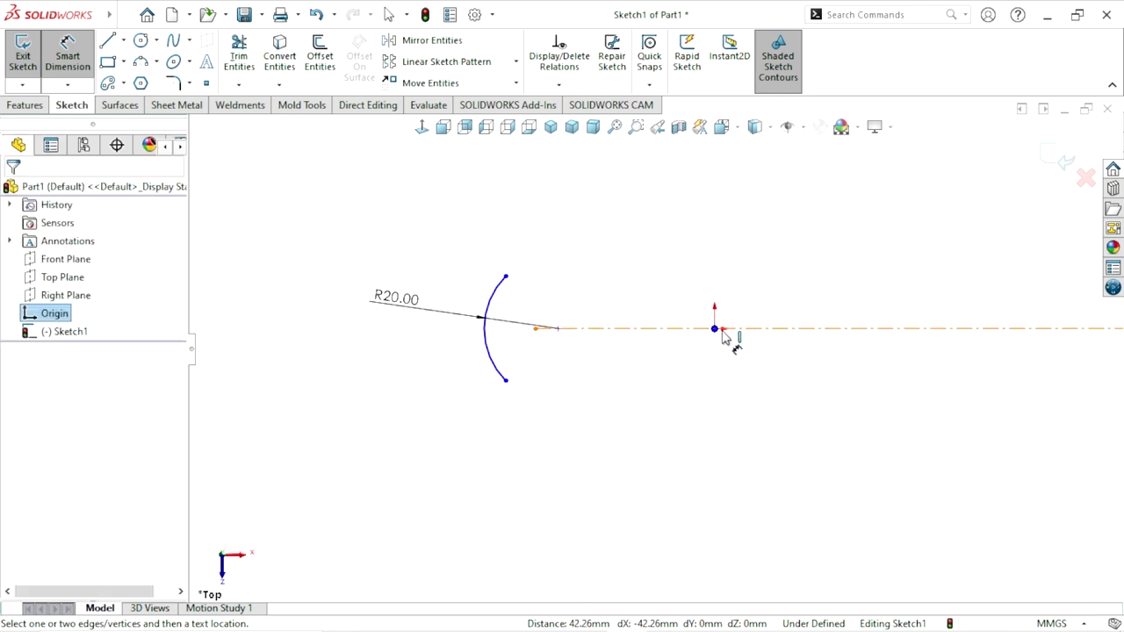
# Set the arc's horizontal distance from the origin to 30 mm
pyautogui.click(721, 333)
pyautogui.click(500, 341)
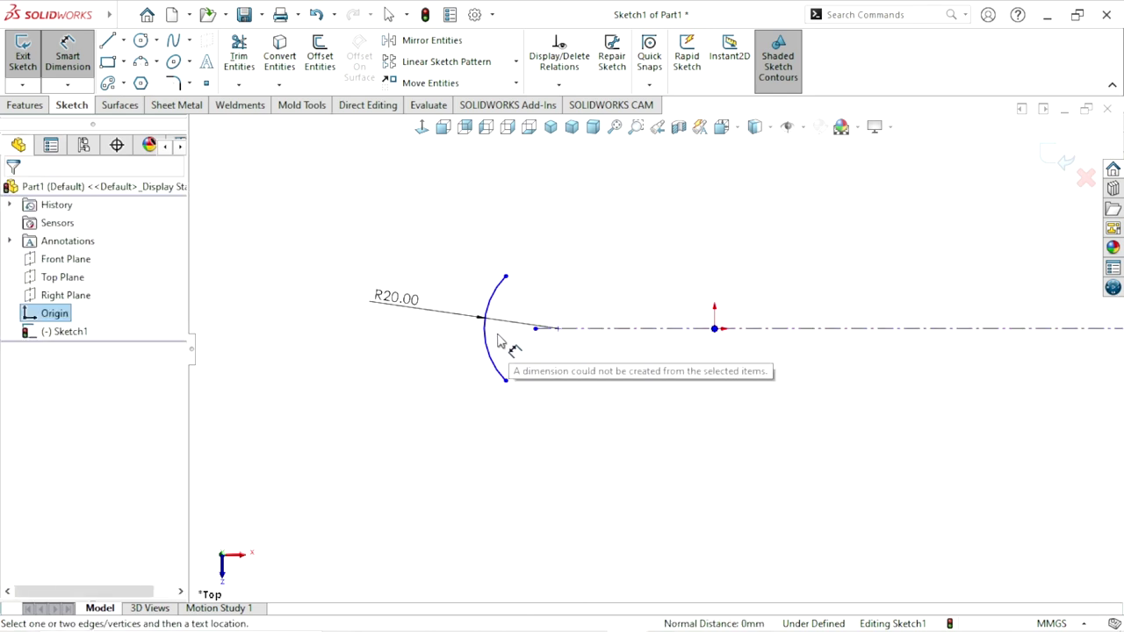
pyautogui.click(489, 332)
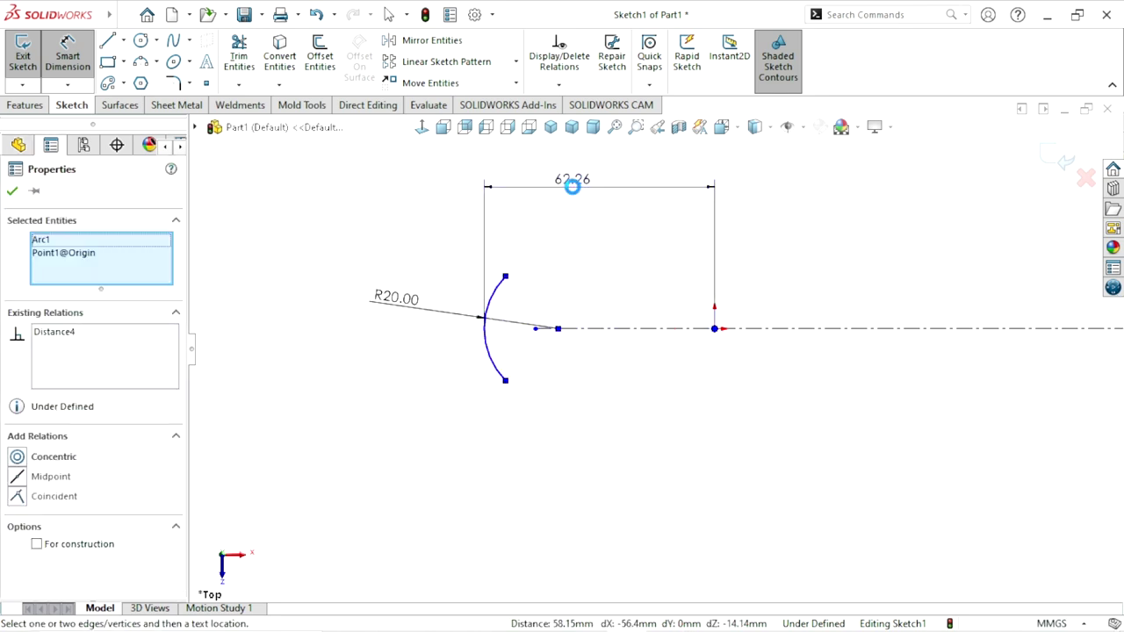
pyautogui.click(572, 187)
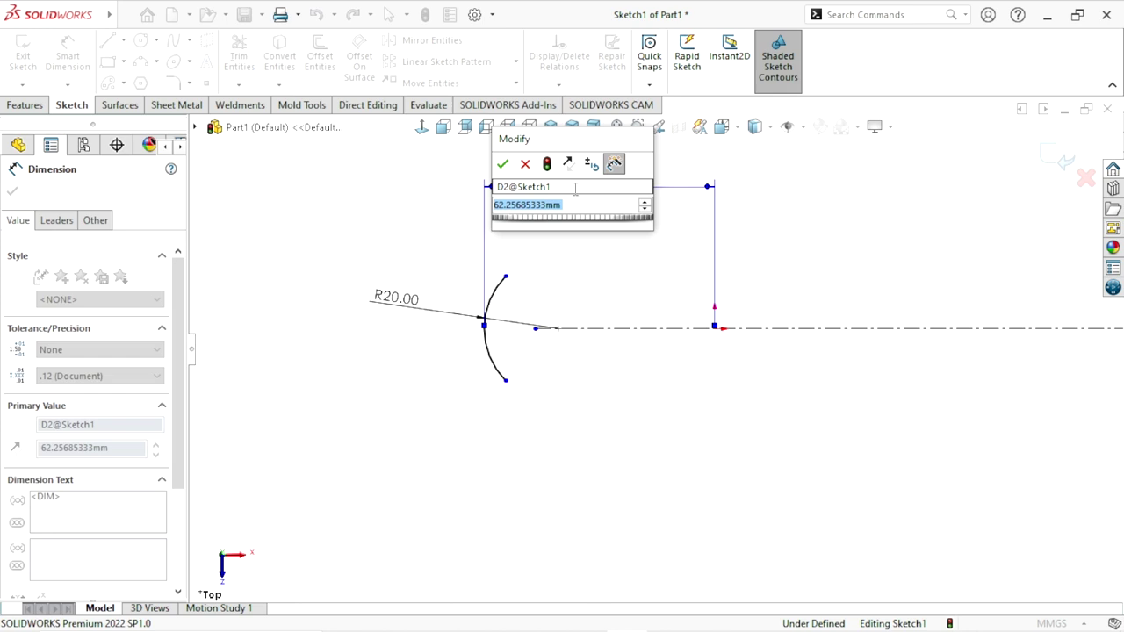
pyautogui.write('30')
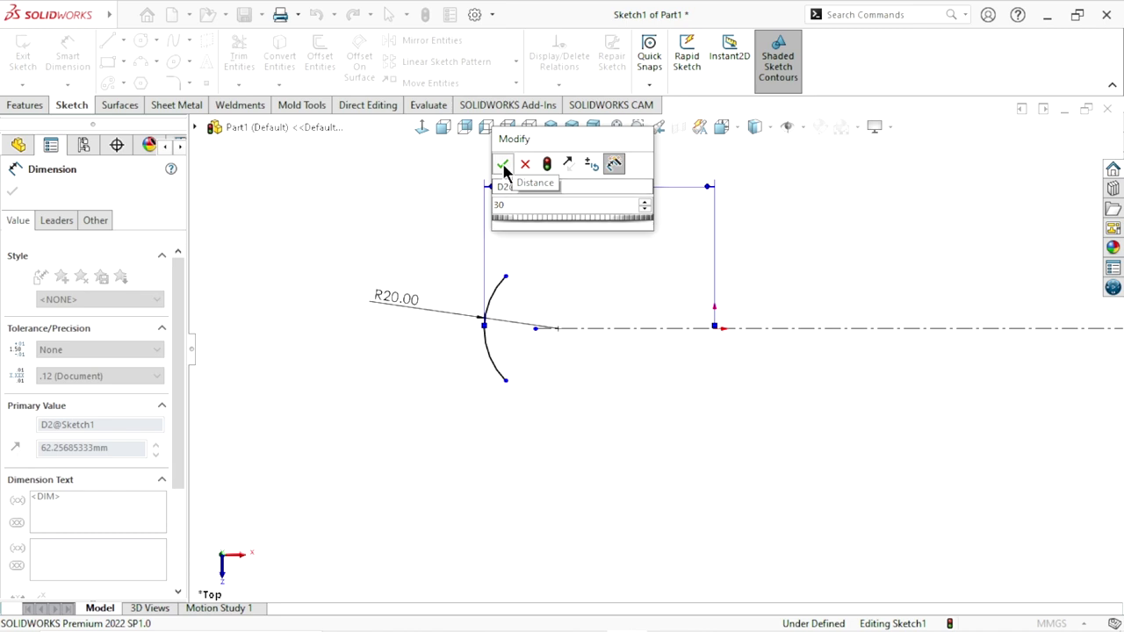
pyautogui.press('Escape')
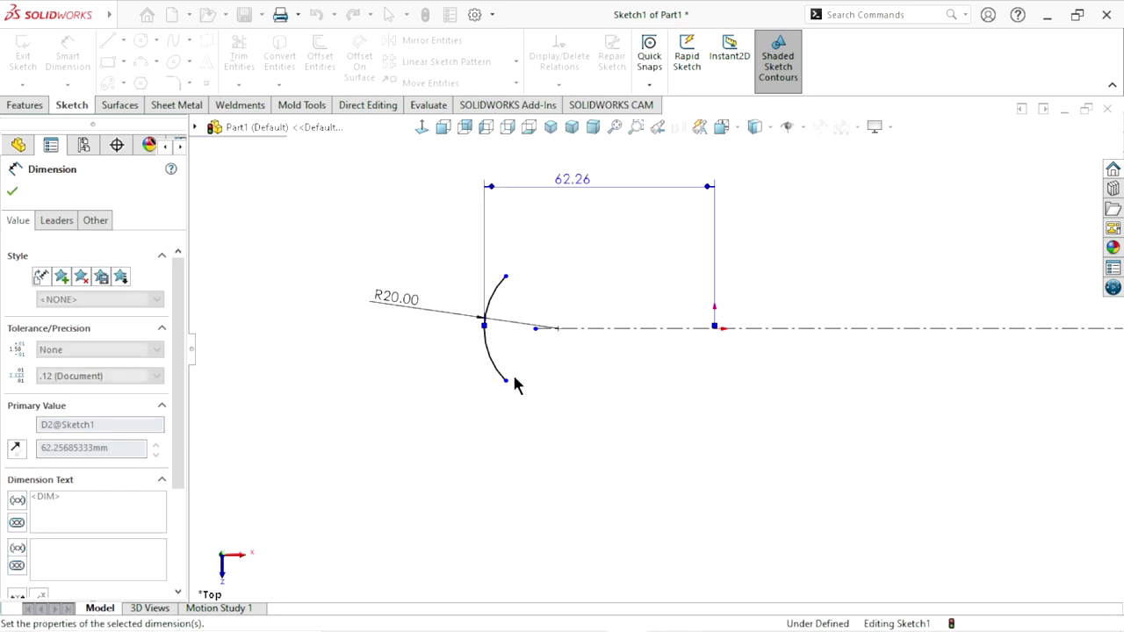
pyautogui.scroll(3, 747, 343)
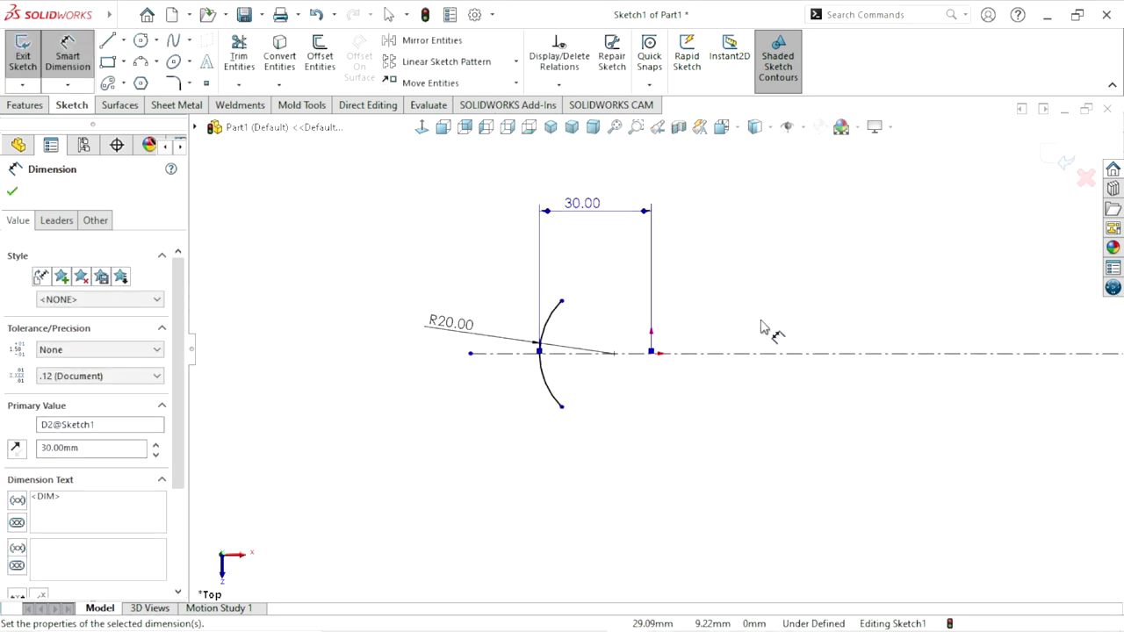
pyautogui.scroll(-2, 874, 357)
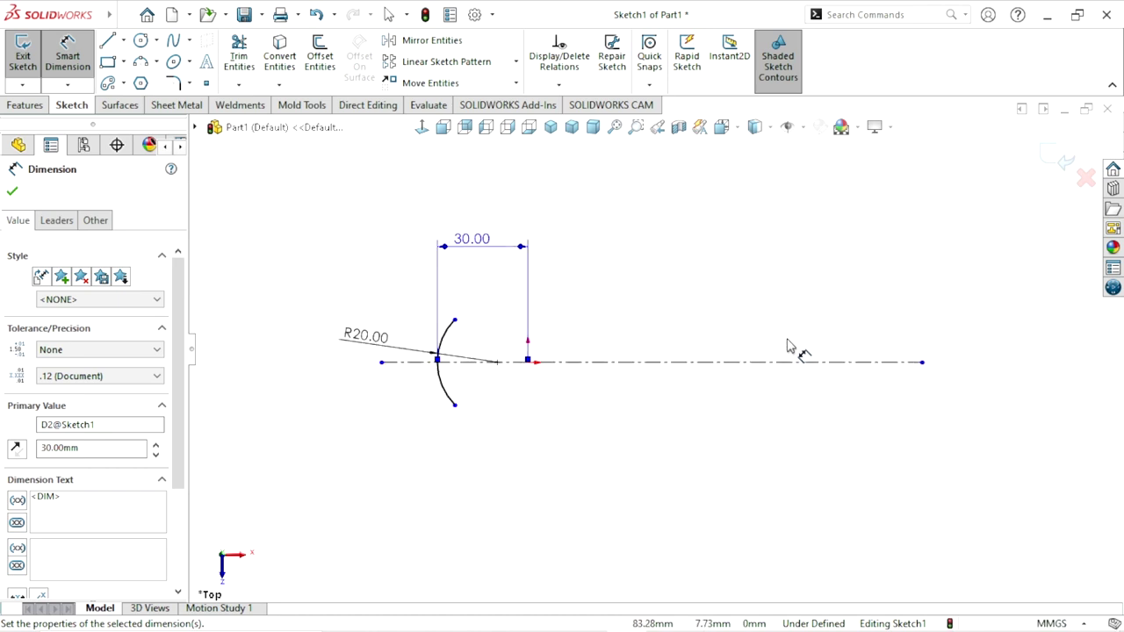
pyautogui.click(13, 192)
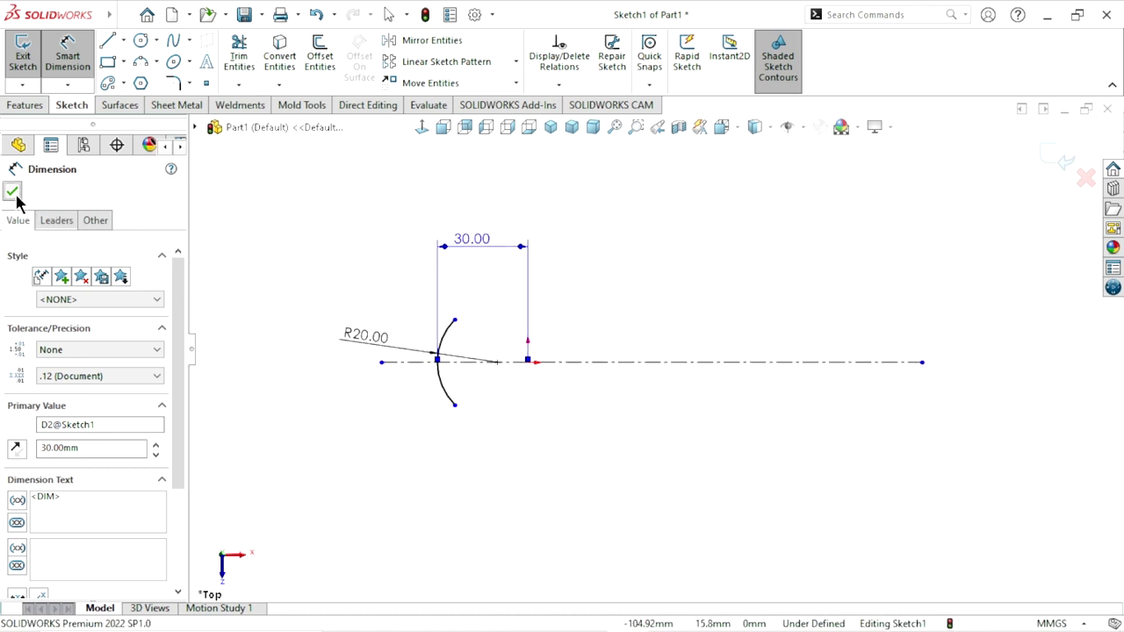
pyautogui.scroll(2, 614, 411)
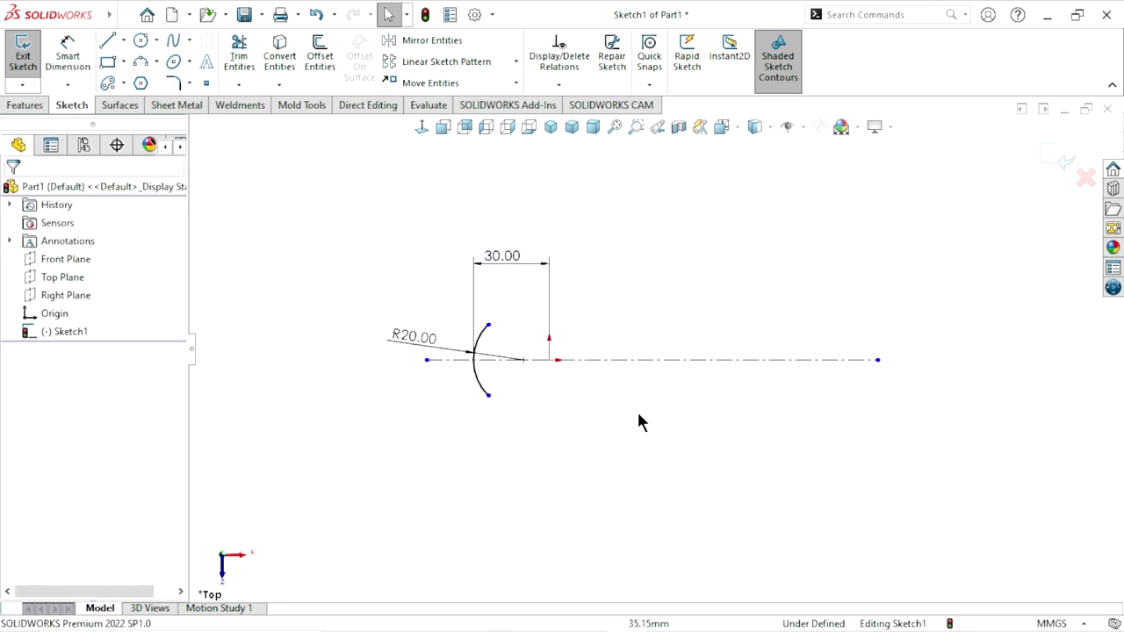
pyautogui.scroll(-2, 606, 399)
# Draw a three-point arc sweeping right from the R20 arc's upper end
pyautogui.click(142, 63)
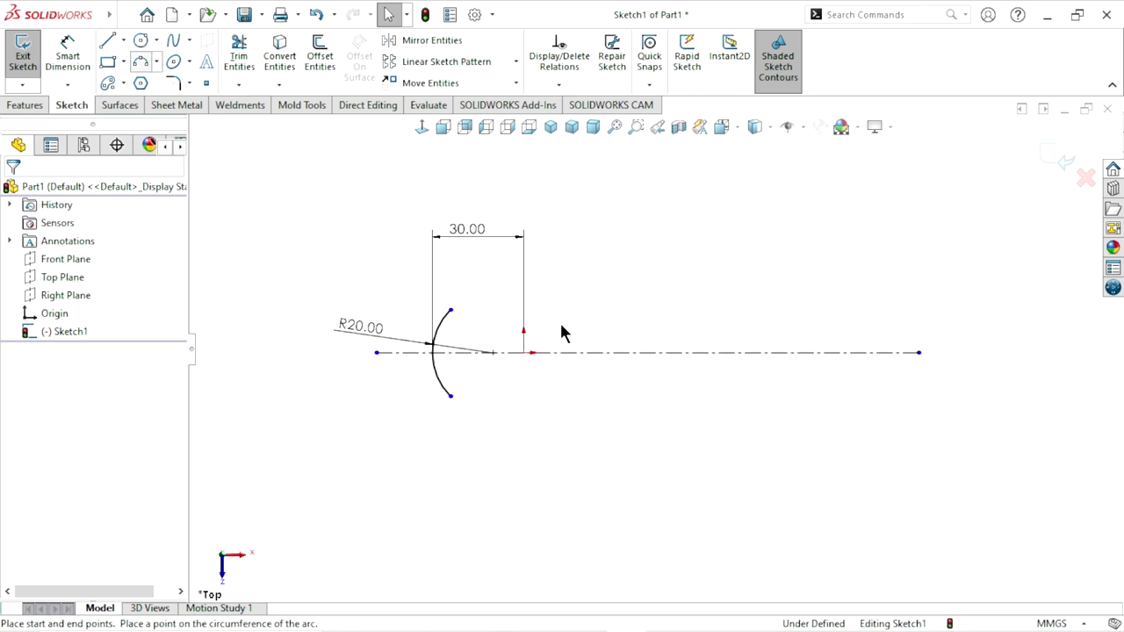
pyautogui.click(450, 310)
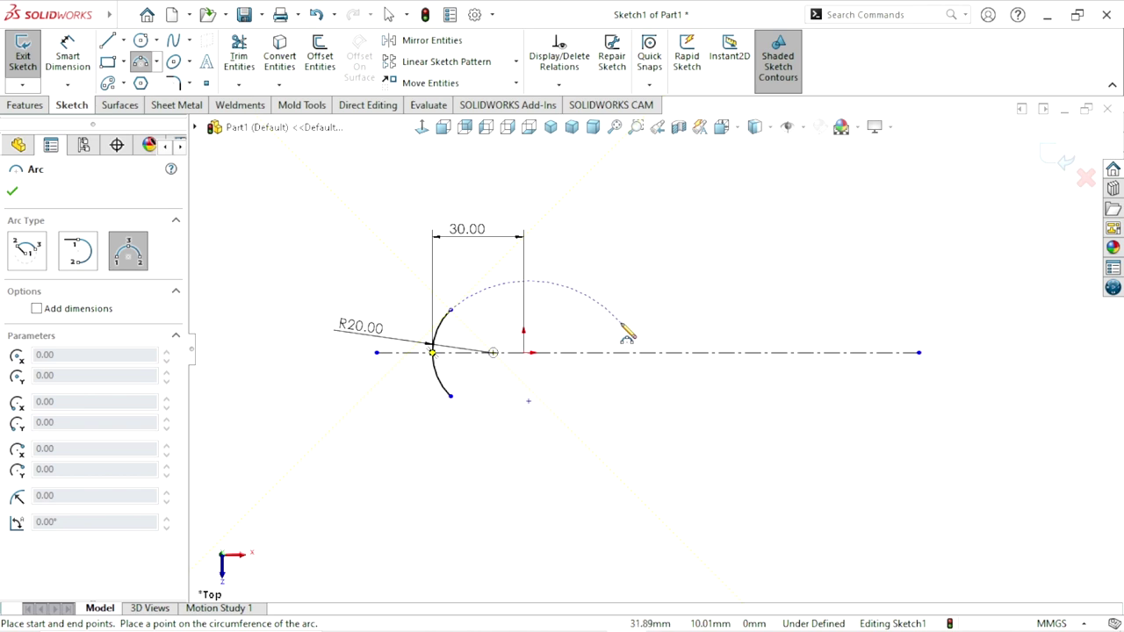
pyautogui.click(623, 325)
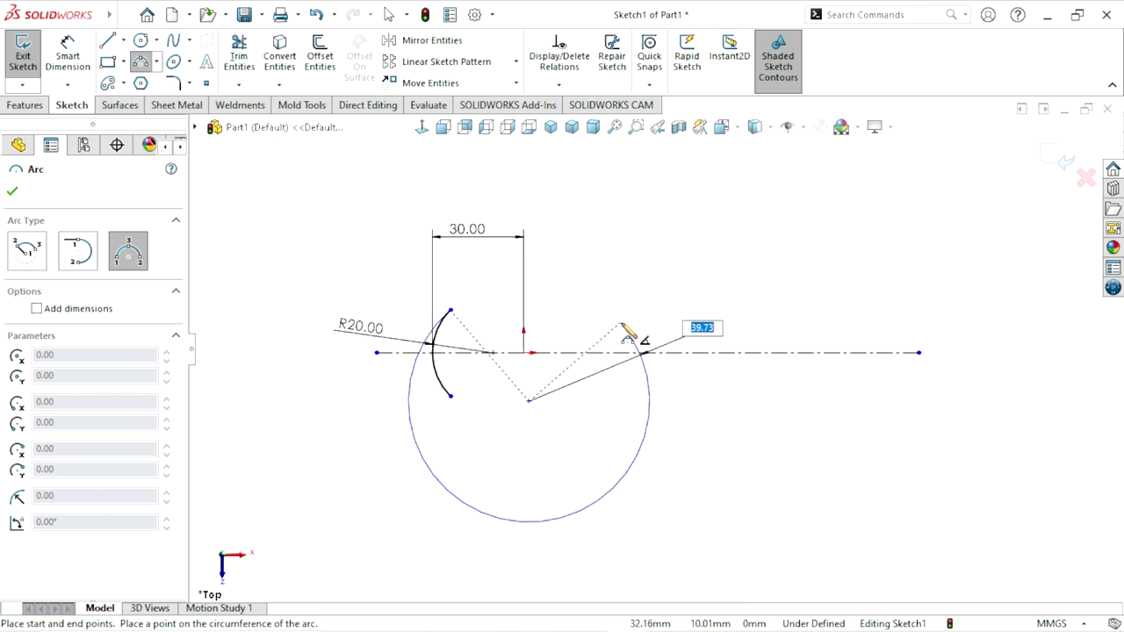
pyautogui.click(539, 297)
pyautogui.rightClick(689, 307)
pyautogui.click(694, 308)
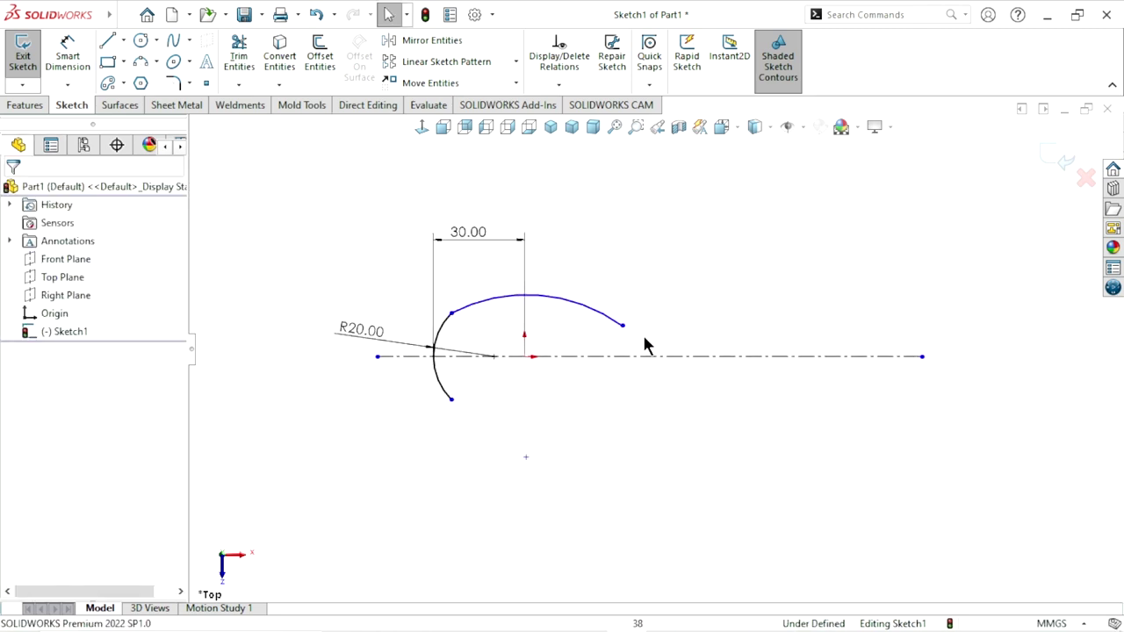
# Dimension the new upper arc's radius as R55 mm
pyautogui.click(68, 53)
pyautogui.click(559, 302)
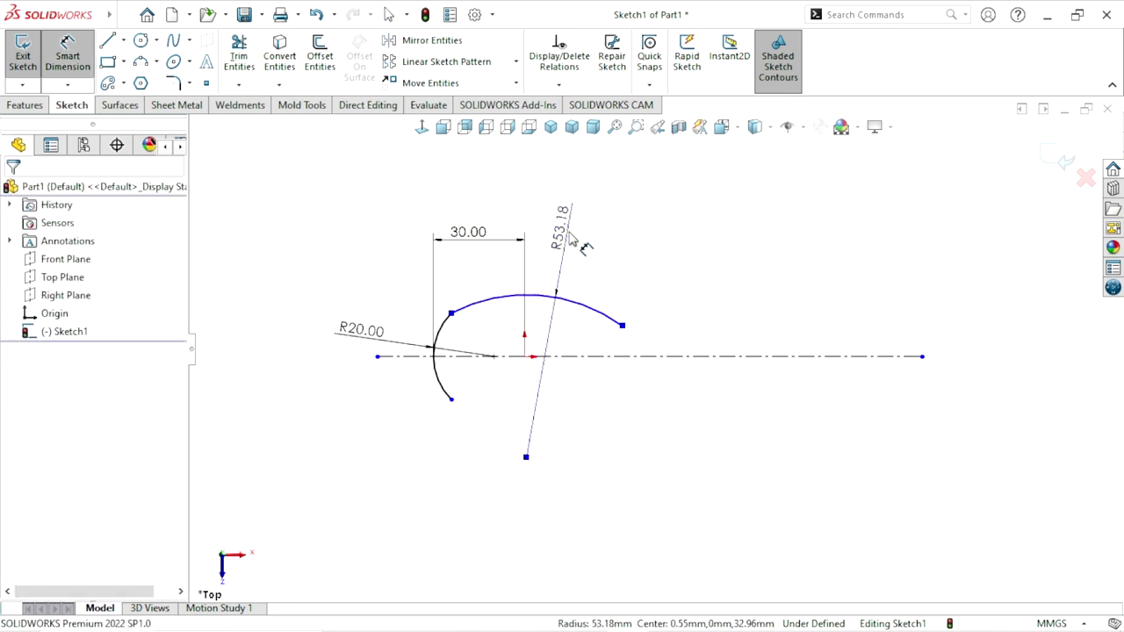
pyautogui.click(569, 238)
pyautogui.write('55')
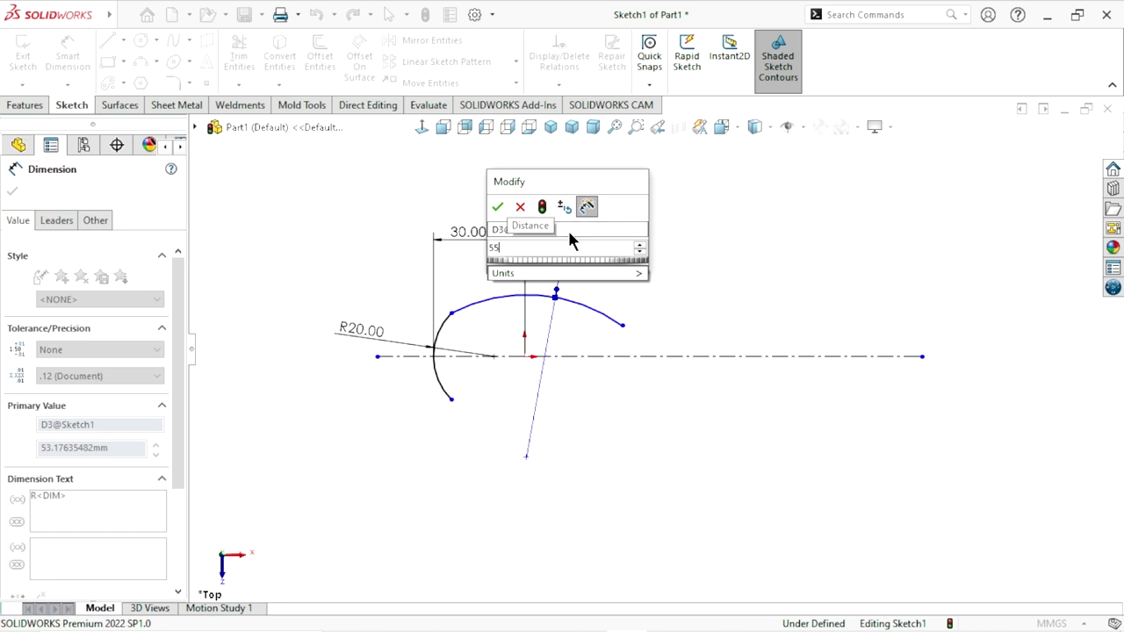
pyautogui.click(498, 206)
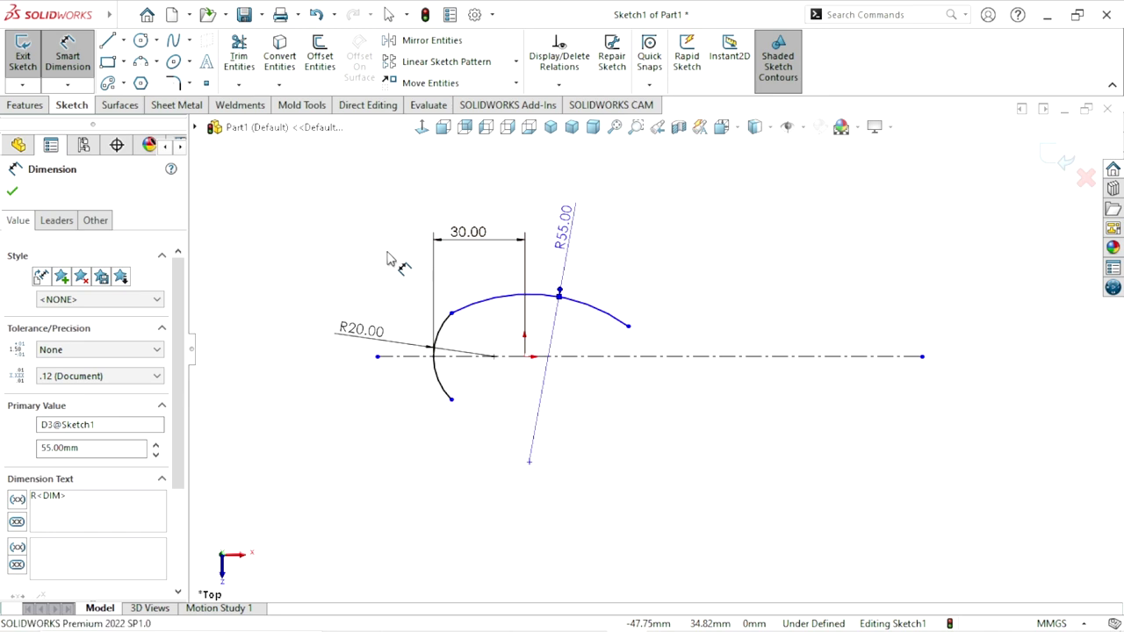
pyautogui.press('Escape')
# Make the R20 and R55 arcs tangent at their shared endpoint
pyautogui.click(452, 313)
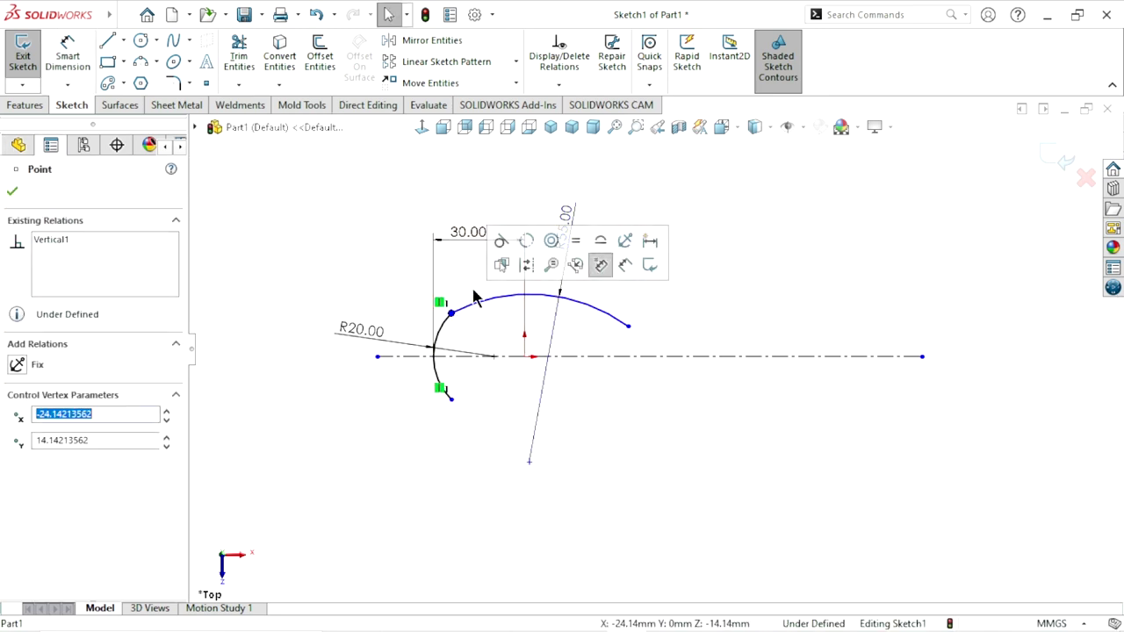
pyautogui.click(517, 260)
pyautogui.scroll(2, 647, 389)
# Dimension the R55 arc's right end 40 mm horizontally from the origin
pyautogui.scroll(-1, 683, 357)
pyautogui.scroll(-1, 681, 352)
pyautogui.scroll(-1, 652, 360)
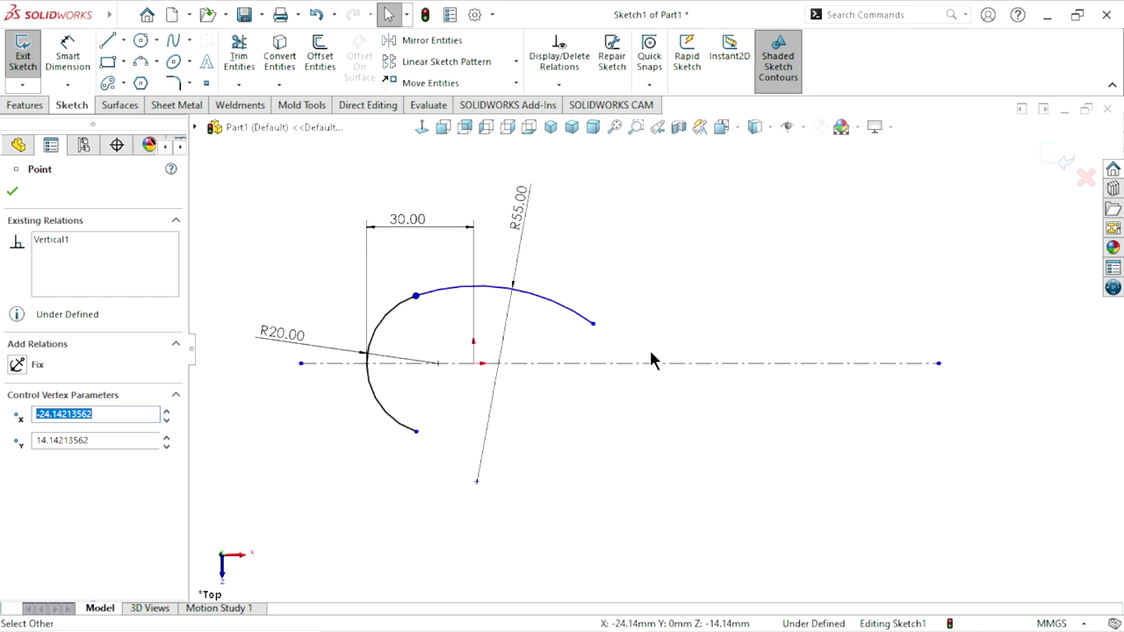
pyautogui.scroll(1, 650, 360)
pyautogui.scroll(-1, 680, 342)
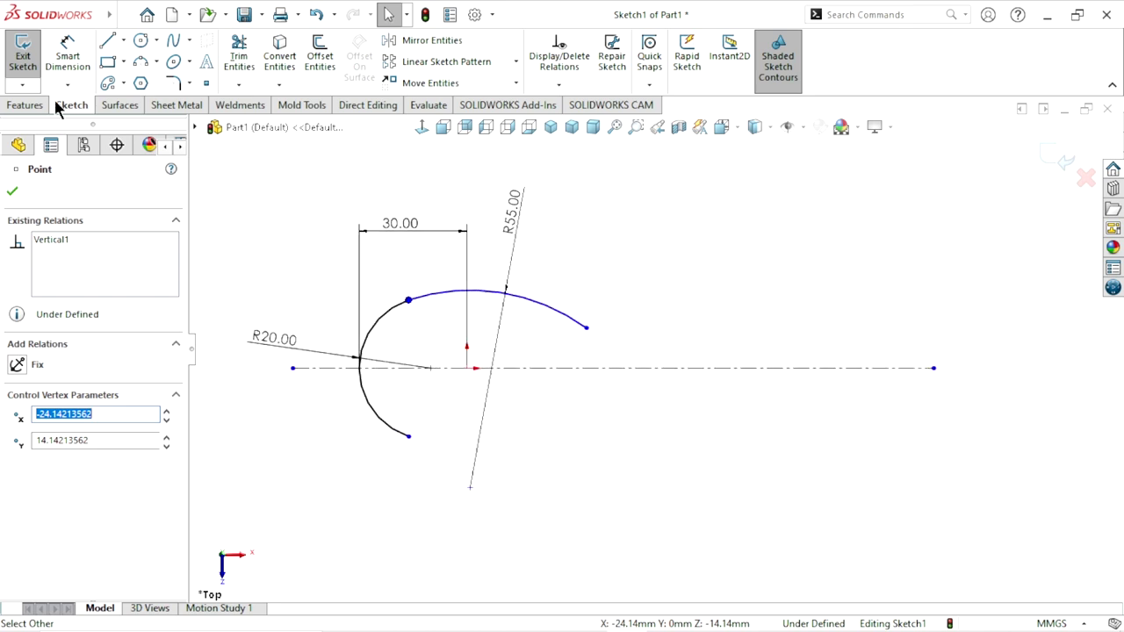
pyautogui.click(72, 72)
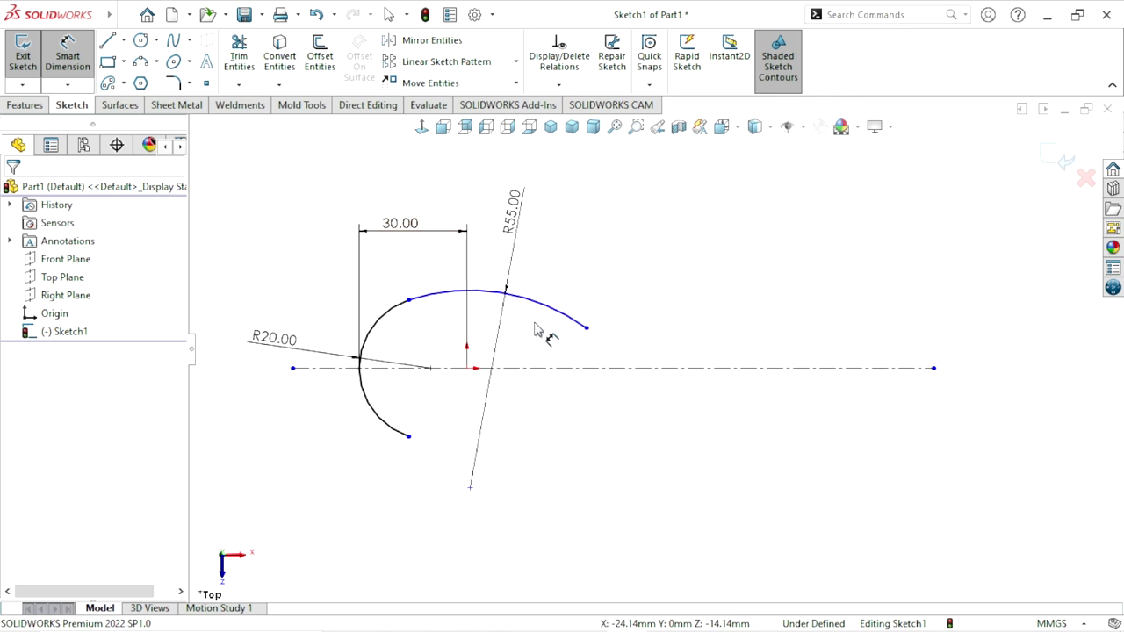
pyautogui.click(467, 368)
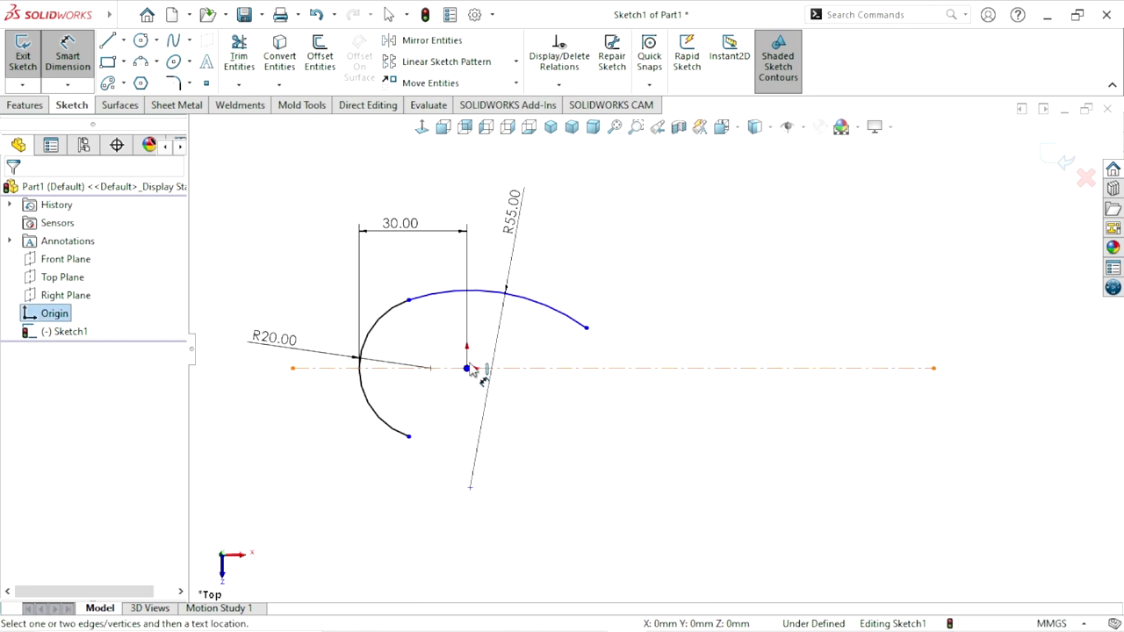
pyautogui.click(587, 329)
pyautogui.click(534, 171)
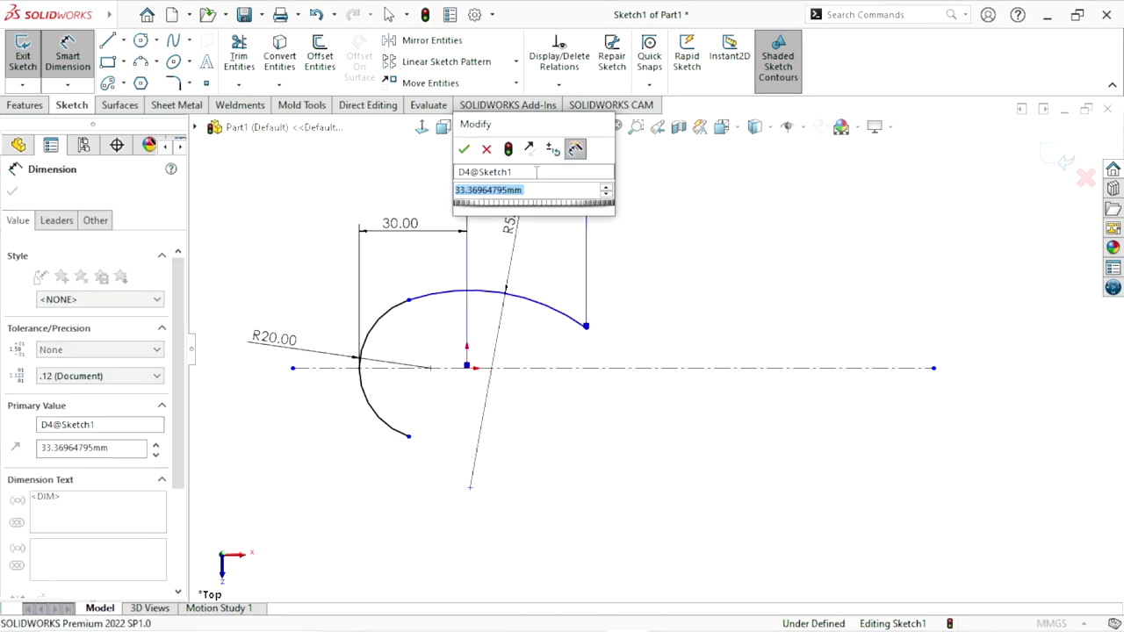
pyautogui.write('40')
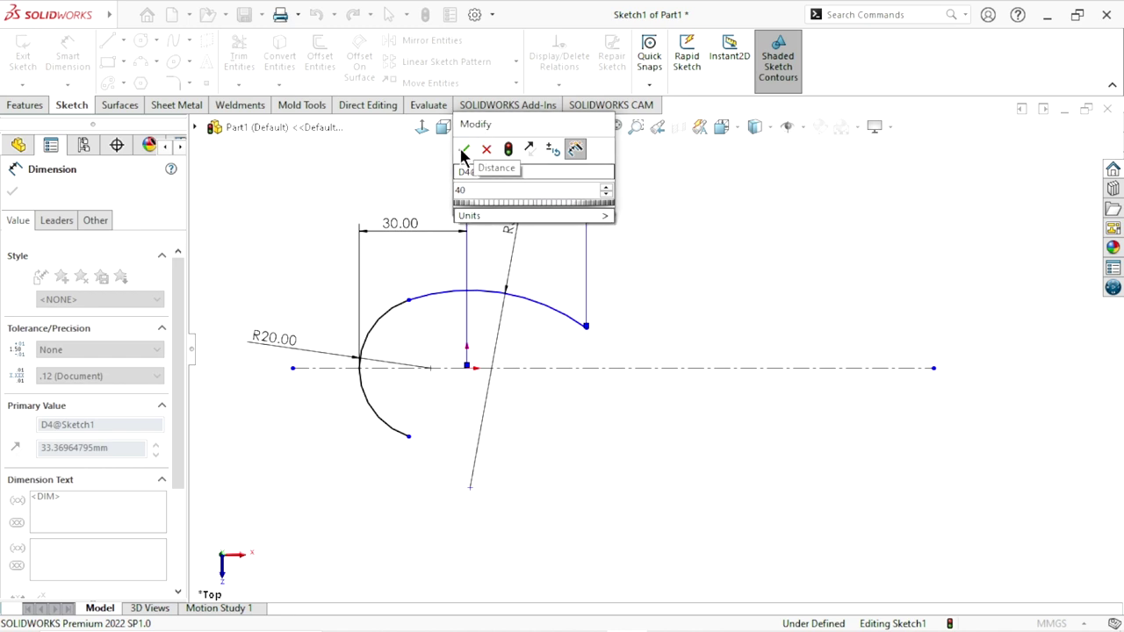
pyautogui.click(463, 149)
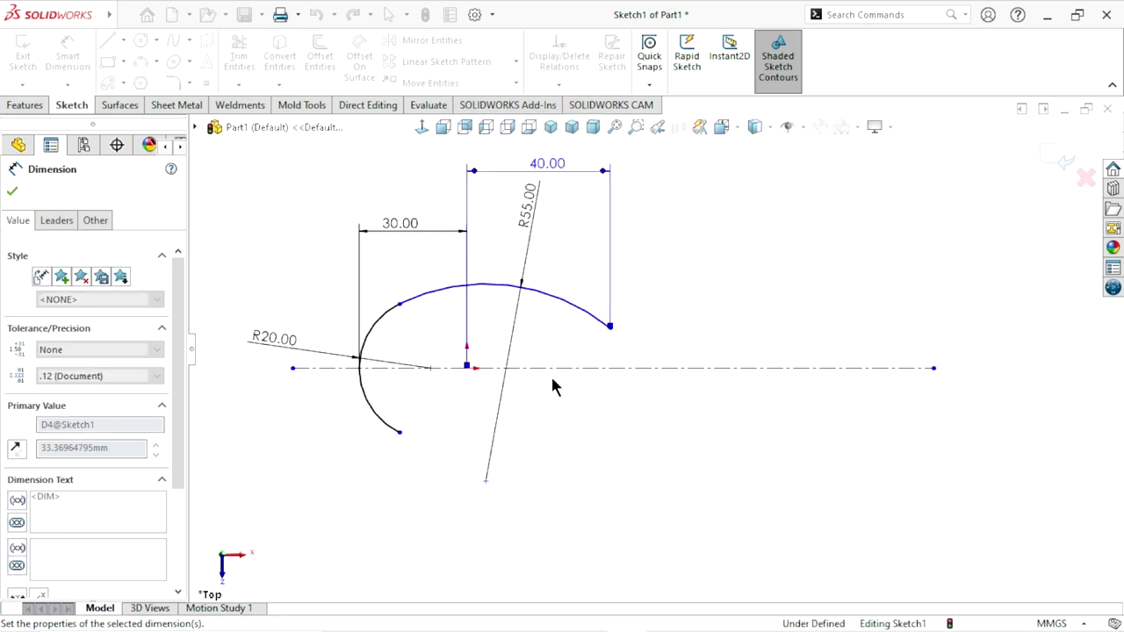
# Reposition the 40.00 and R55 dimension labels near the arcs
pyautogui.scroll(2, 594, 384)
pyautogui.scroll(-2, 715, 336)
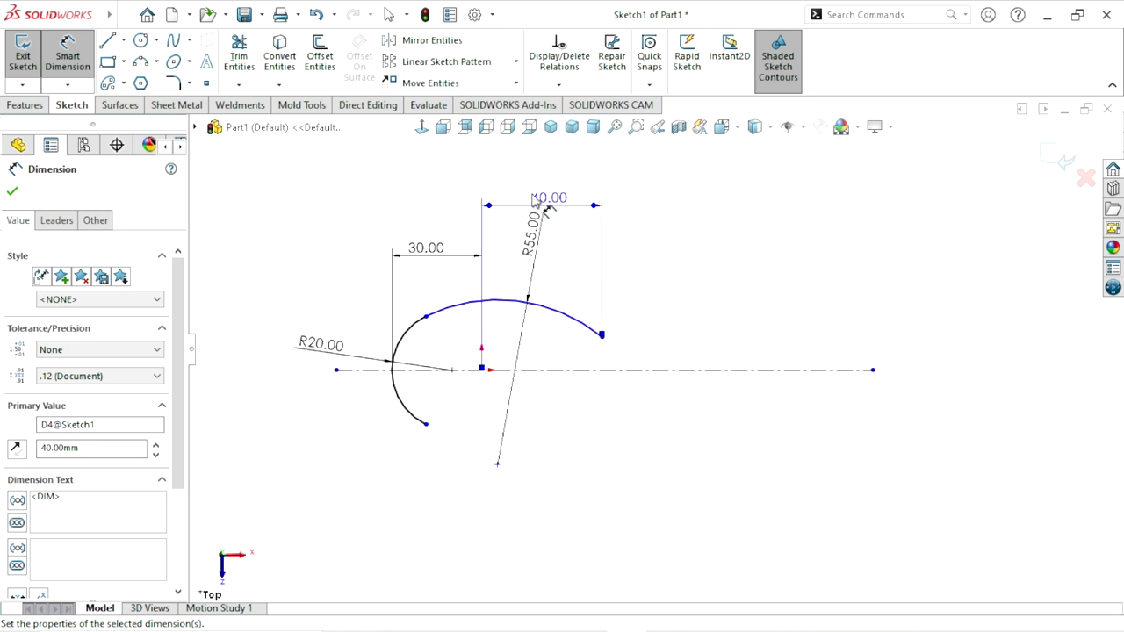
pyautogui.moveTo(549, 195)
pyautogui.mouseDown()
pyautogui.moveTo(499, 268)
pyautogui.moveTo(513, 341)
pyautogui.moveTo(532, 279)
pyautogui.moveTo(517, 275)
pyautogui.moveTo(534, 209)
pyautogui.mouseUp()
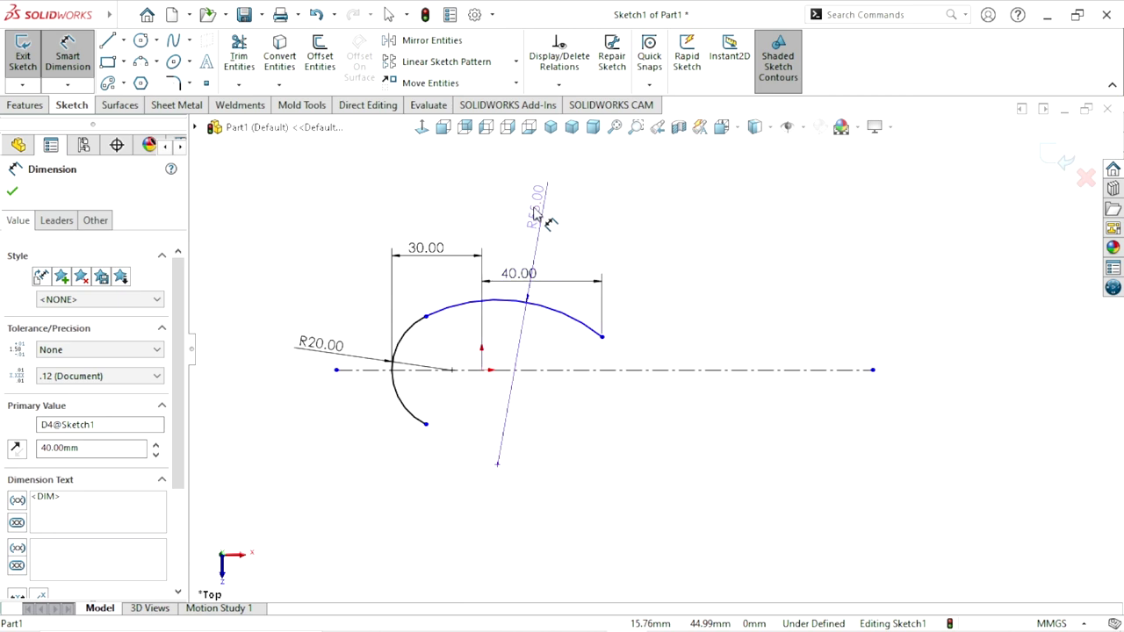
pyautogui.click(702, 268)
pyautogui.scroll(2, 657, 352)
pyautogui.scroll(-2, 694, 361)
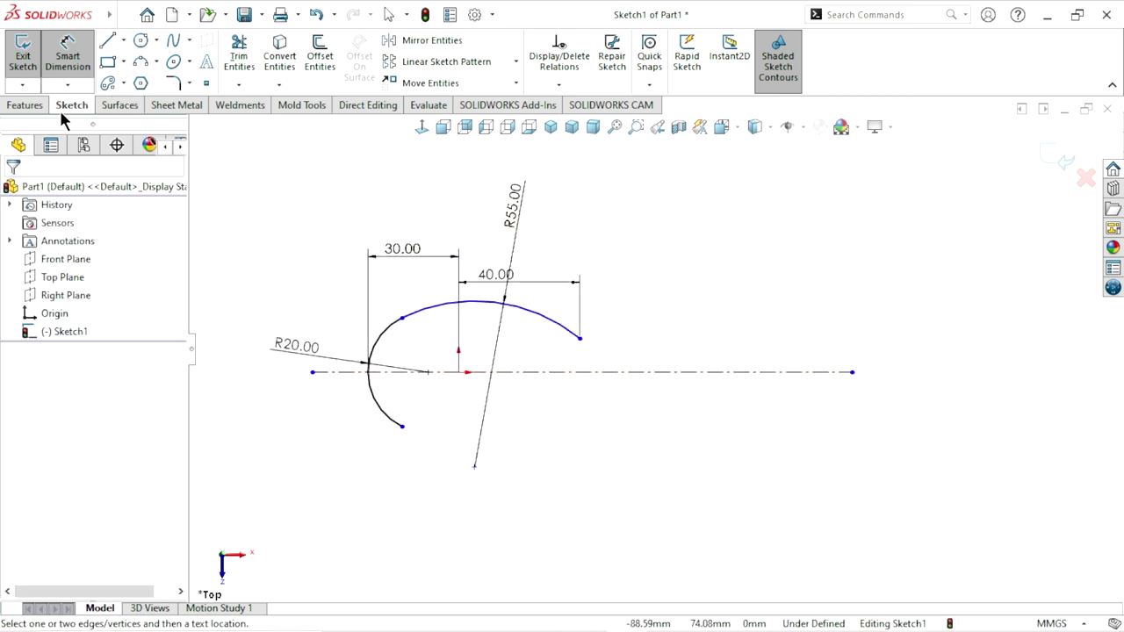
pyautogui.click(143, 69)
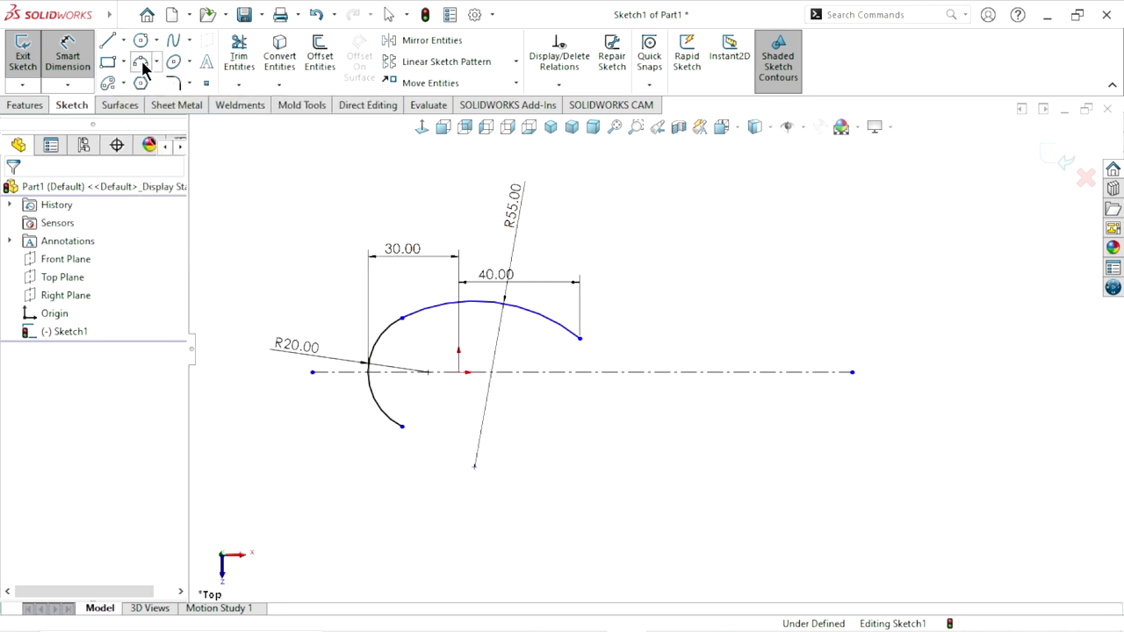
# Draw a nearly flat arc from the R55 arc's end toward the centerline's right end
pyautogui.click(579, 338)
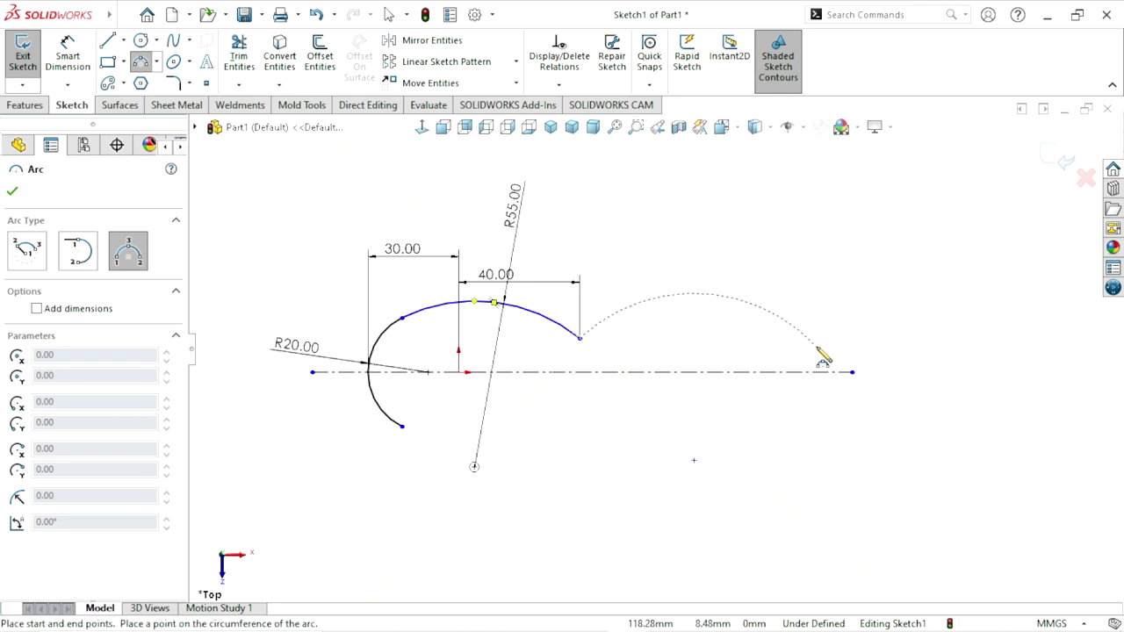
pyautogui.click(826, 346)
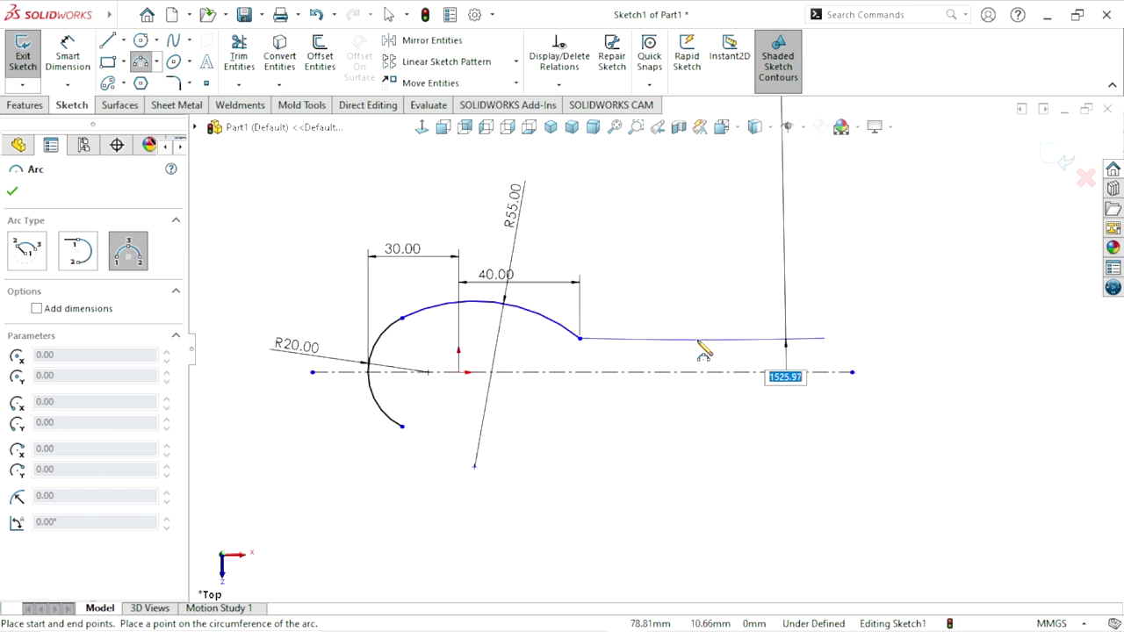
pyautogui.click(699, 341)
pyautogui.rightClick(701, 321)
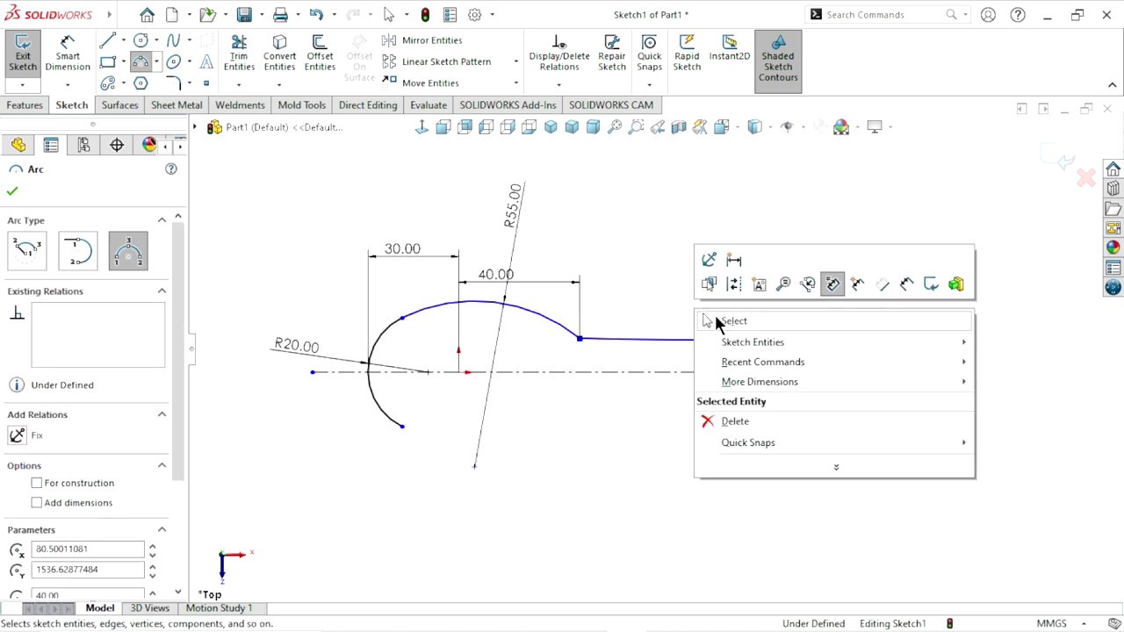
pyautogui.click(716, 319)
pyautogui.scroll(2, 703, 382)
pyautogui.scroll(-2, 722, 352)
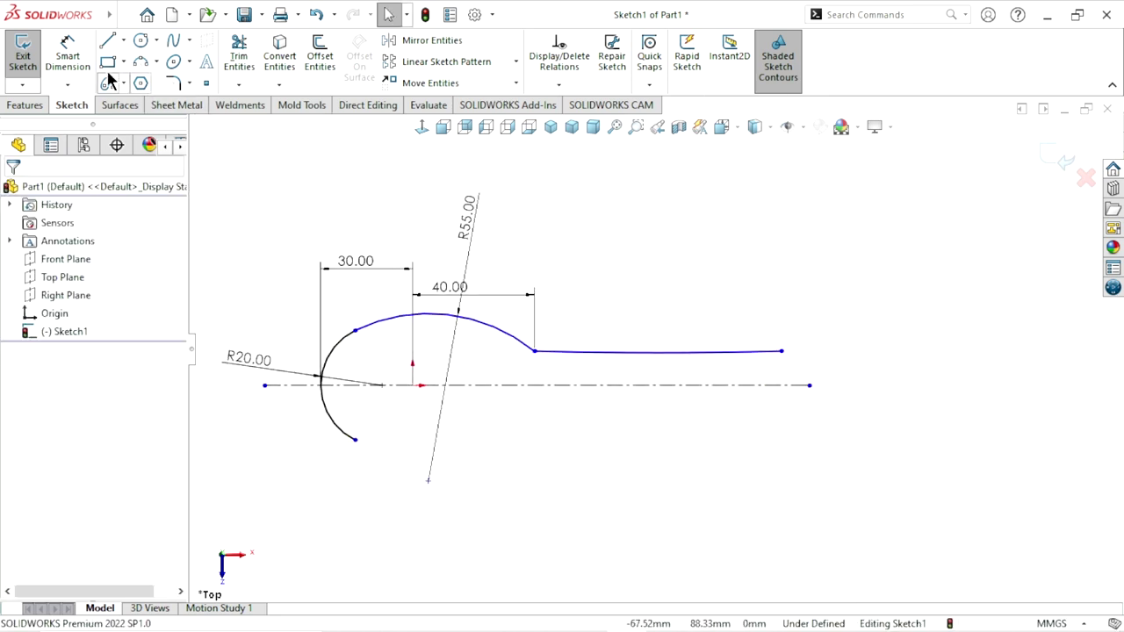
# Dimension the handle arc's radius as R700 mm
pyautogui.click(68, 63)
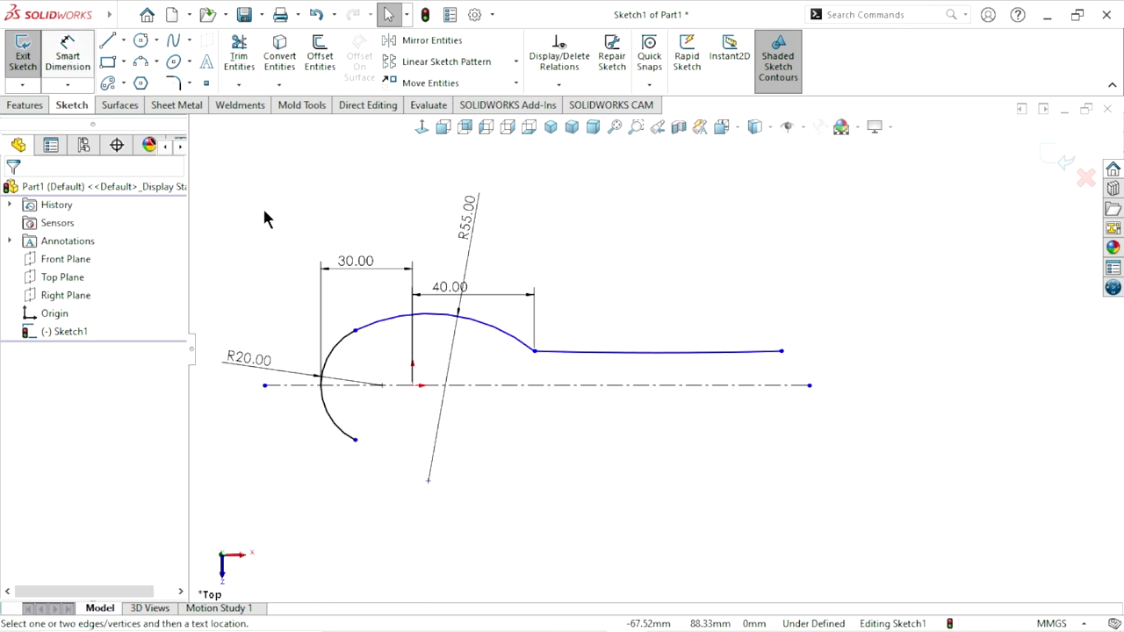
pyautogui.click(663, 355)
pyautogui.click(655, 306)
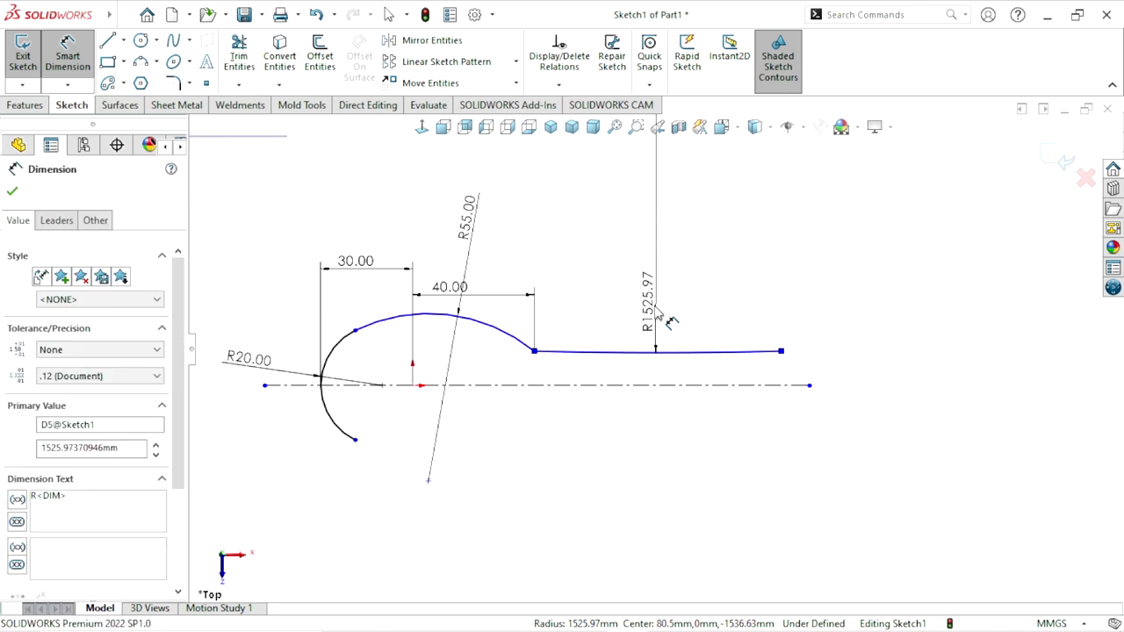
pyautogui.write('700')
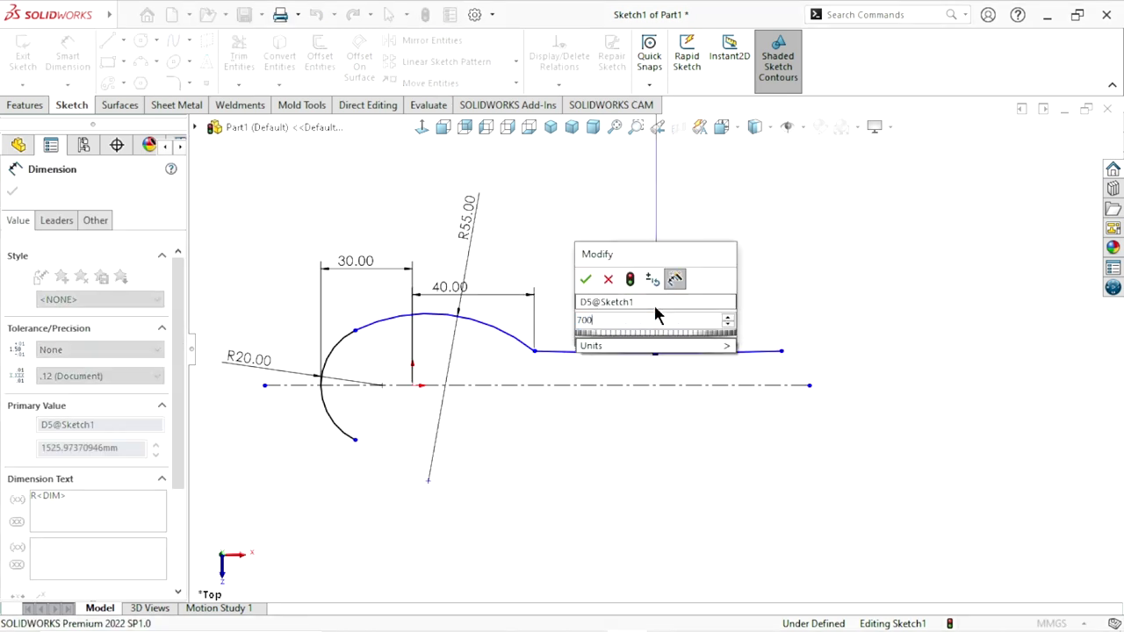
pyautogui.click(586, 279)
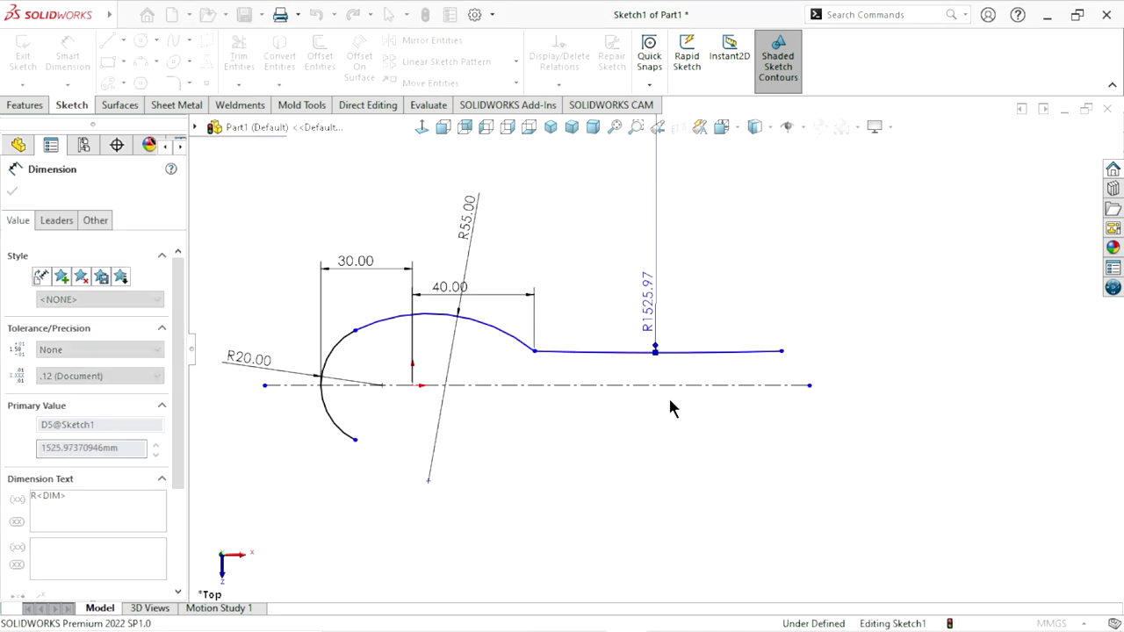
pyautogui.scroll(1, 591, 409)
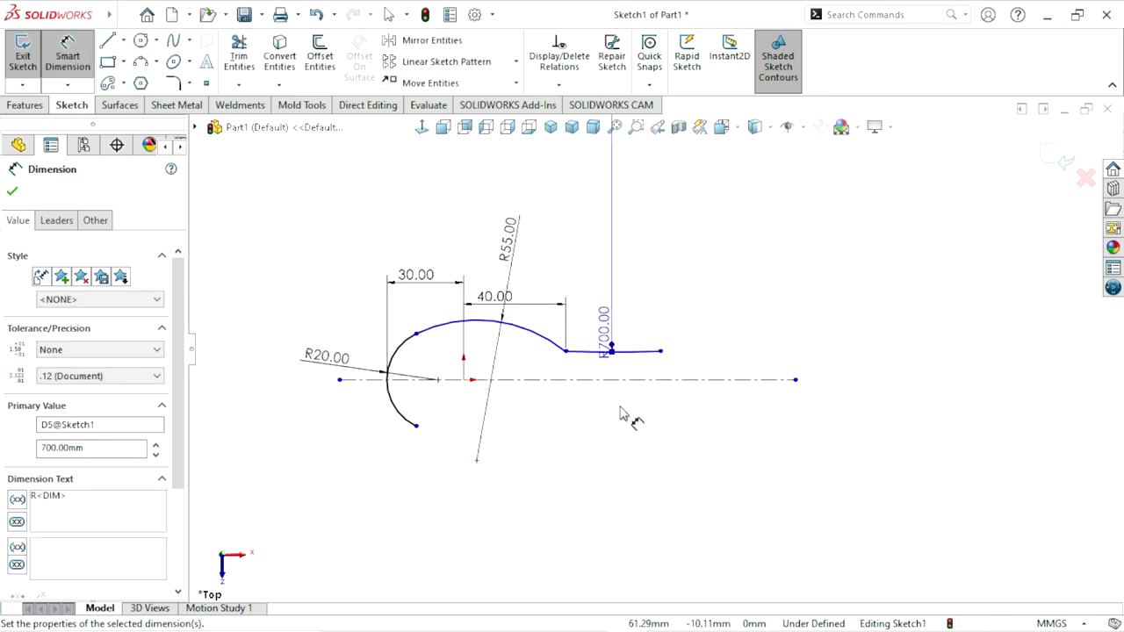
# Add a first 80 mm distance dimension on the handle curve, placed incorrectly
pyautogui.click(567, 353)
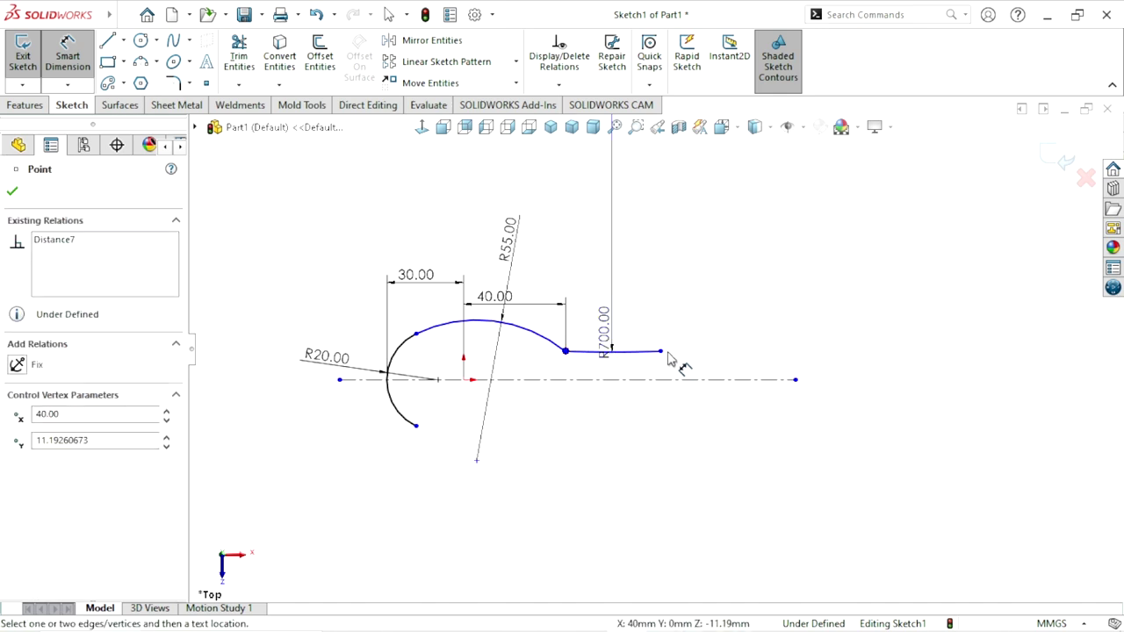
pyautogui.click(663, 352)
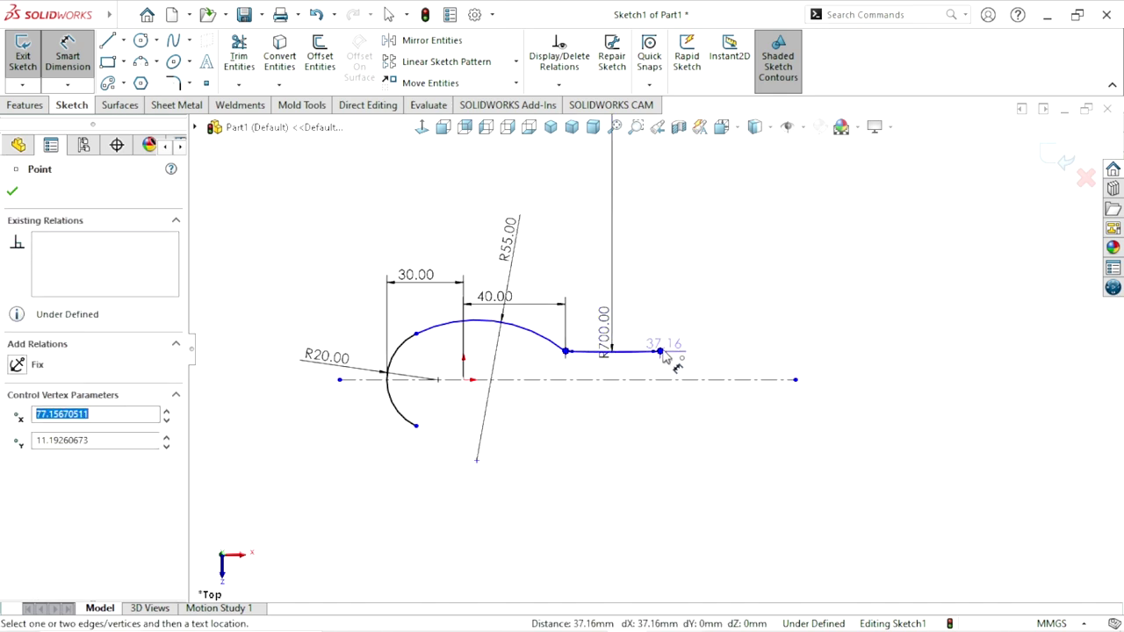
pyautogui.click(707, 231)
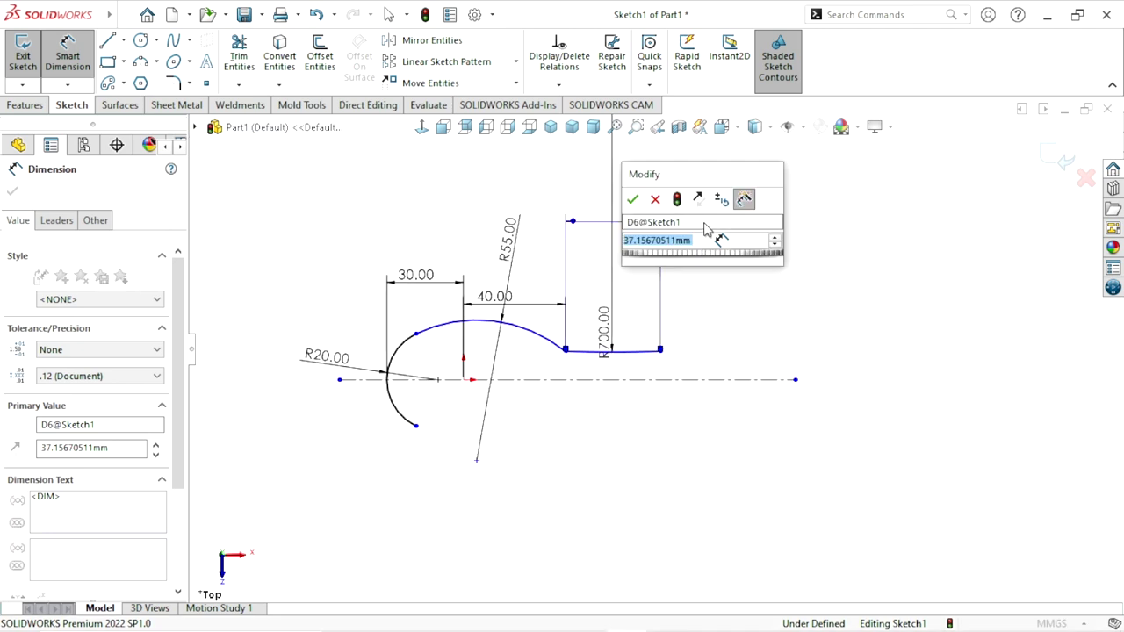
pyautogui.write('80')
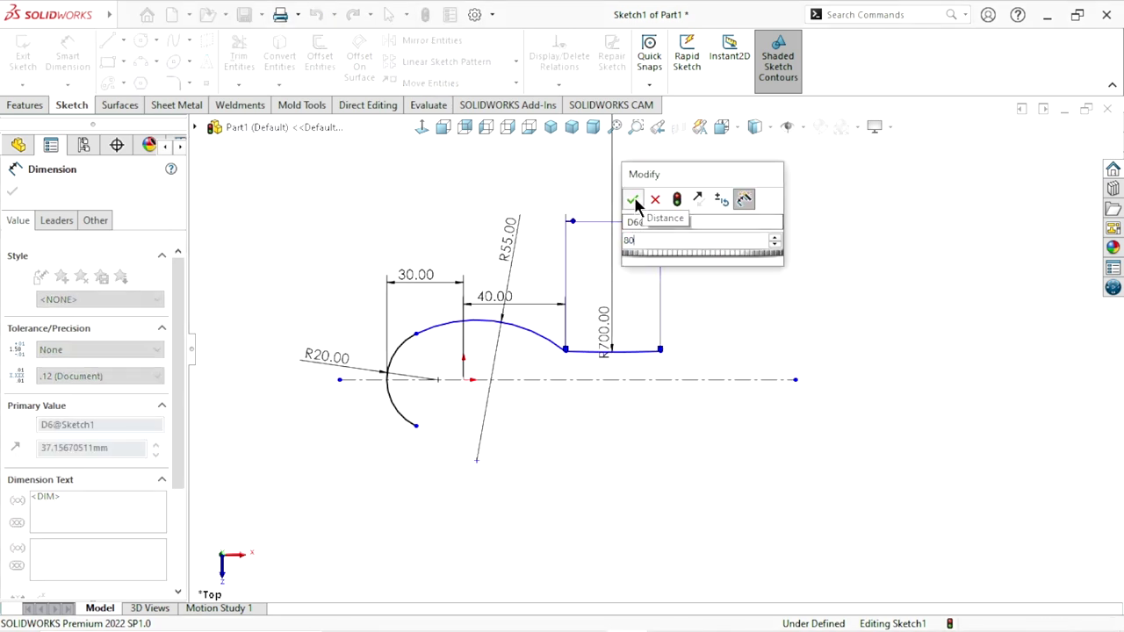
pyautogui.click(633, 199)
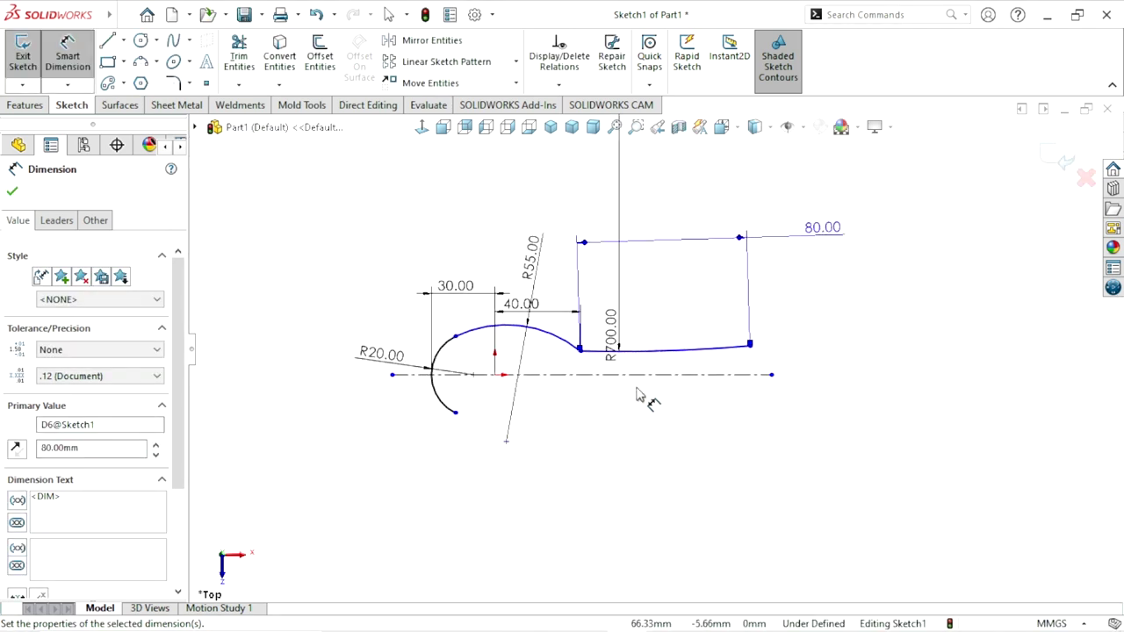
pyautogui.scroll(-1, 668, 355)
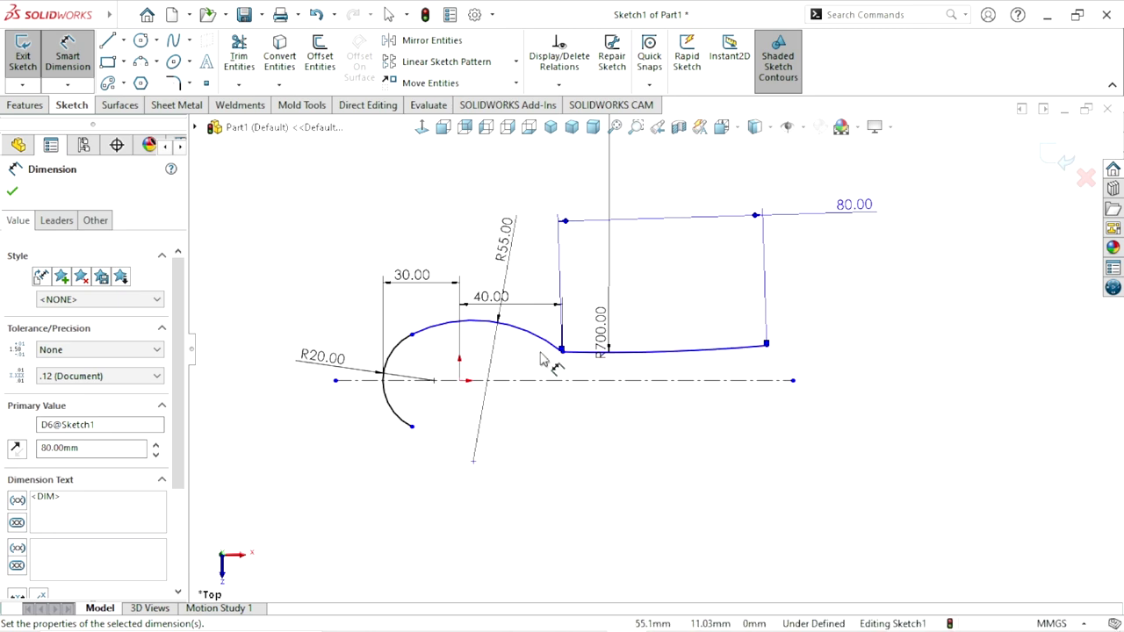
pyautogui.click(13, 191)
pyautogui.press('Escape')
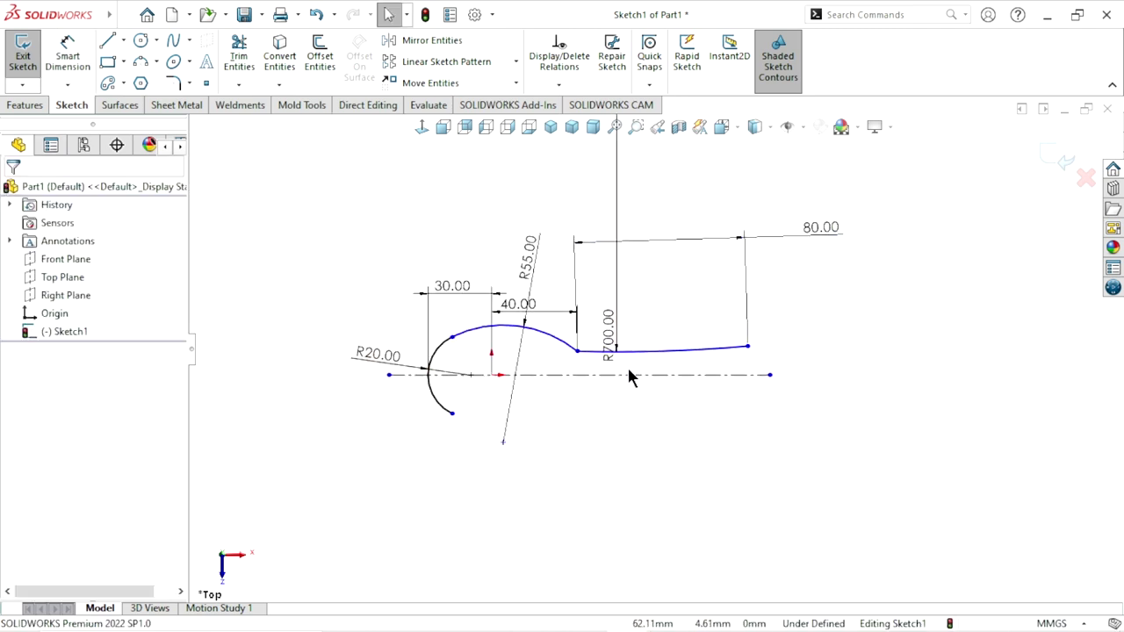
pyautogui.scroll(-2, 724, 377)
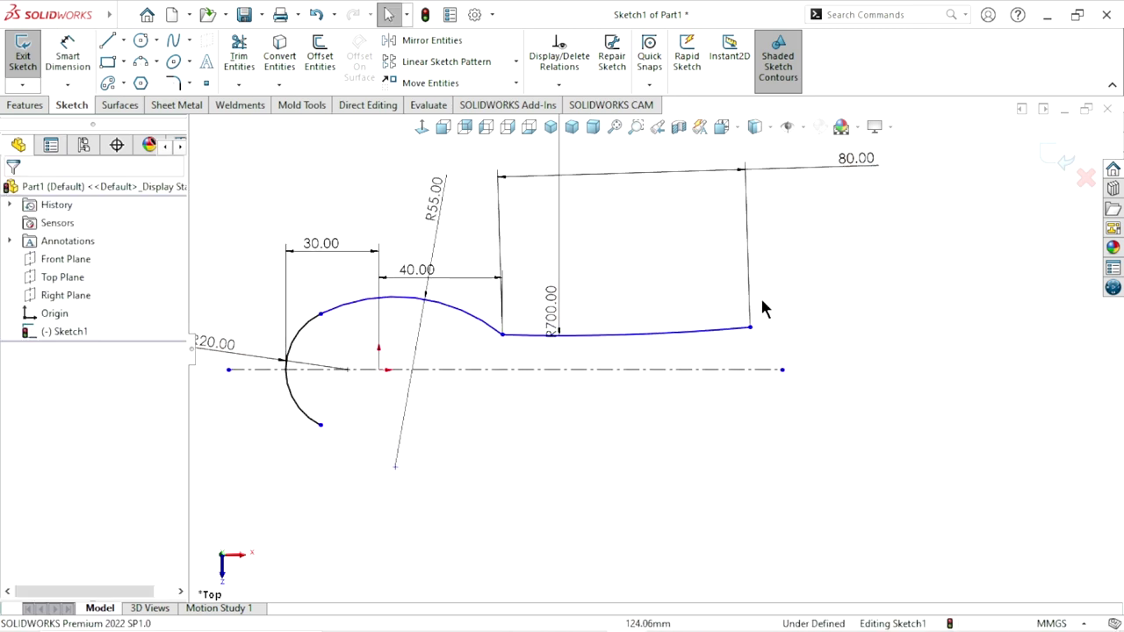
pyautogui.scroll(2, 648, 329)
pyautogui.scroll(-2, 650, 326)
pyautogui.scroll(-1, 555, 412)
pyautogui.scroll(1, 555, 413)
pyautogui.scroll(2, 703, 369)
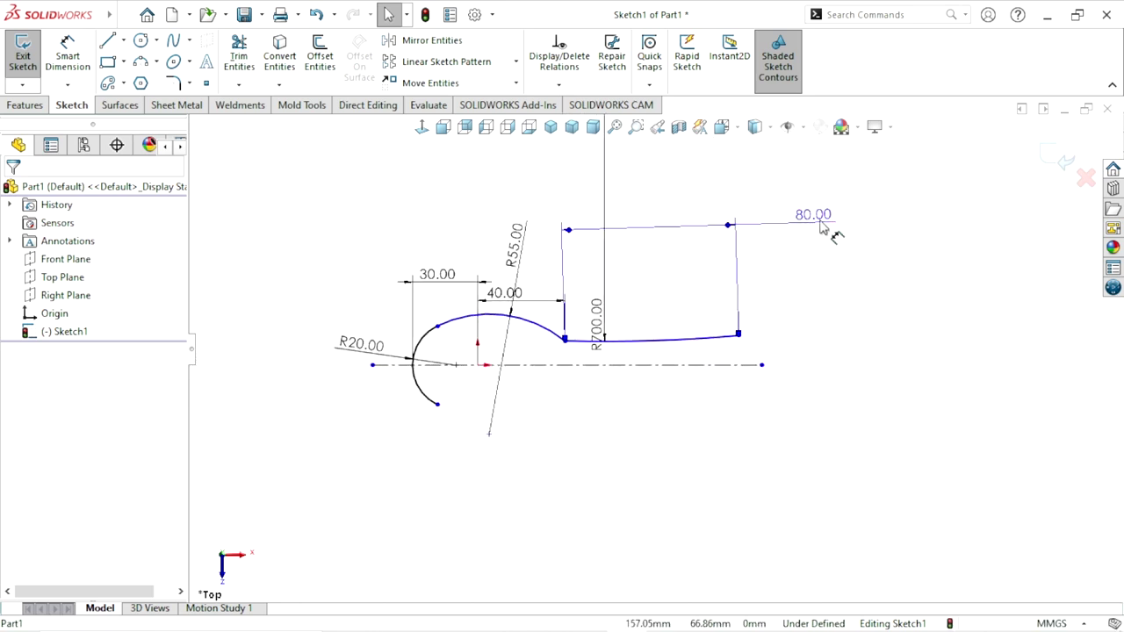
# Undo the misplaced 80 mm dimension and drag the handle's right end further right
pyautogui.hotkey('ctrl', 'z')
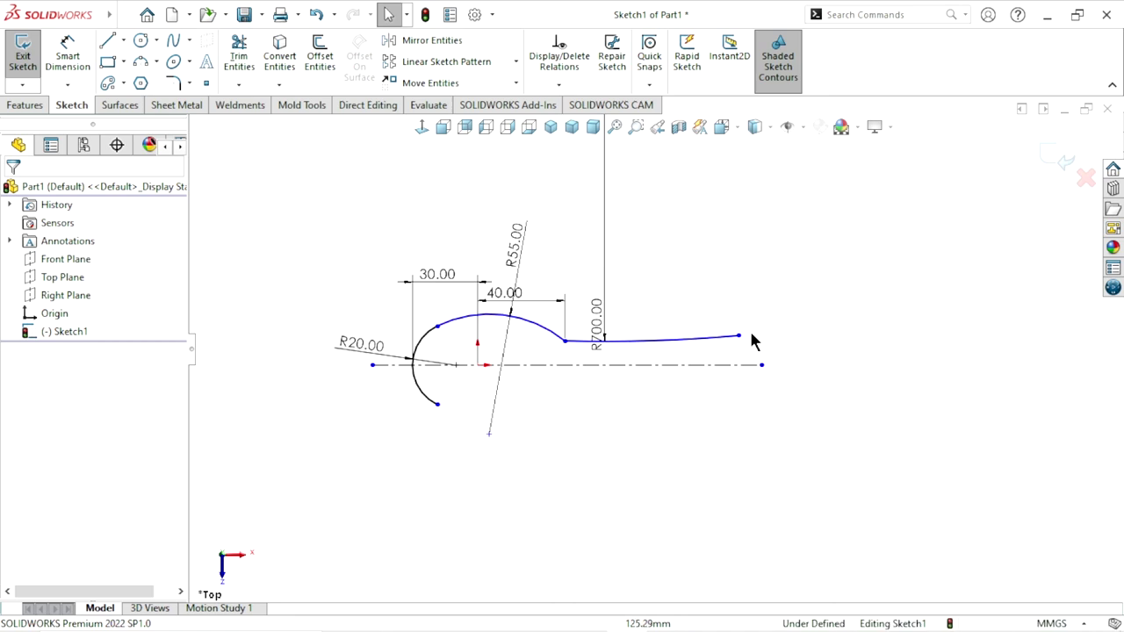
pyautogui.moveTo(740, 337); pyautogui.dragTo(773, 338)
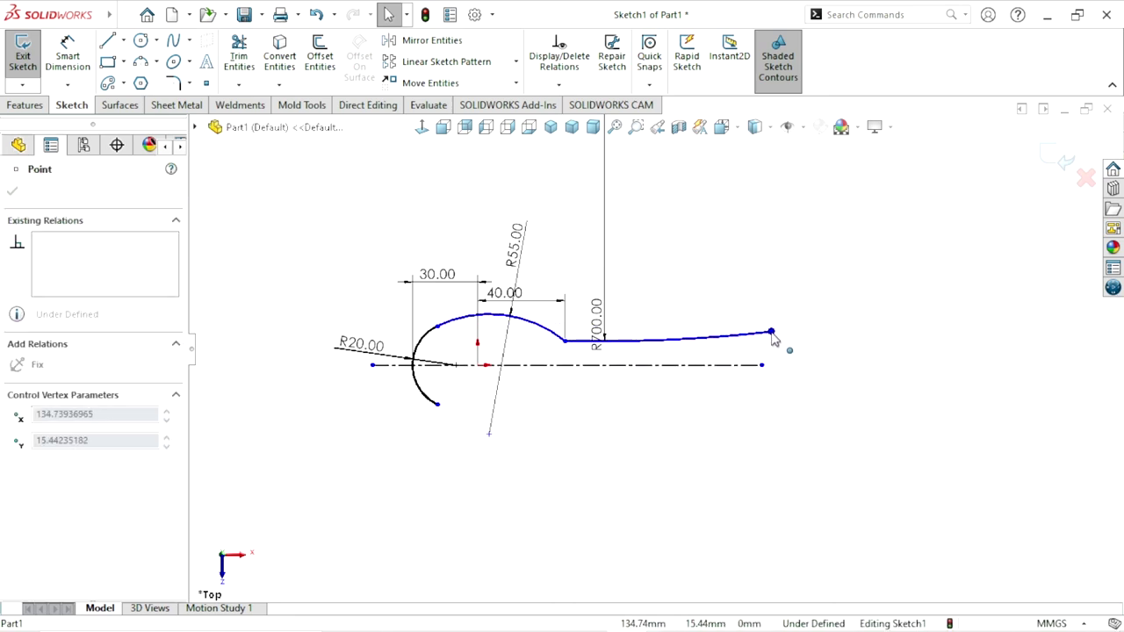
pyautogui.moveTo(774, 341); pyautogui.dragTo(770, 342)
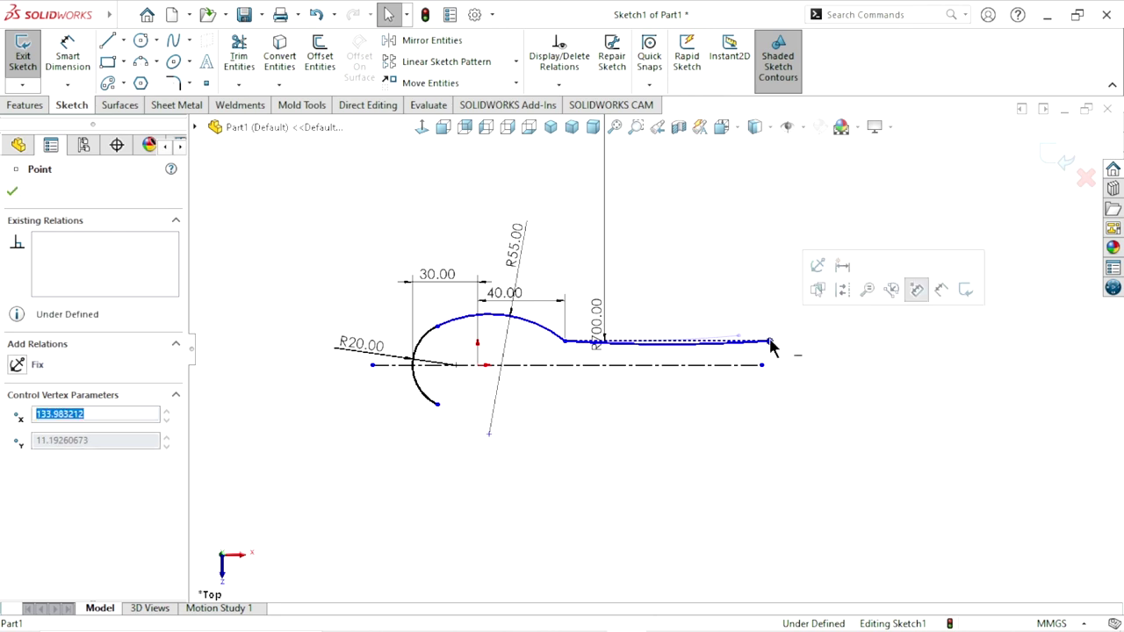
pyautogui.click(901, 395)
pyautogui.scroll(1, 660, 372)
pyautogui.scroll(-1, 661, 373)
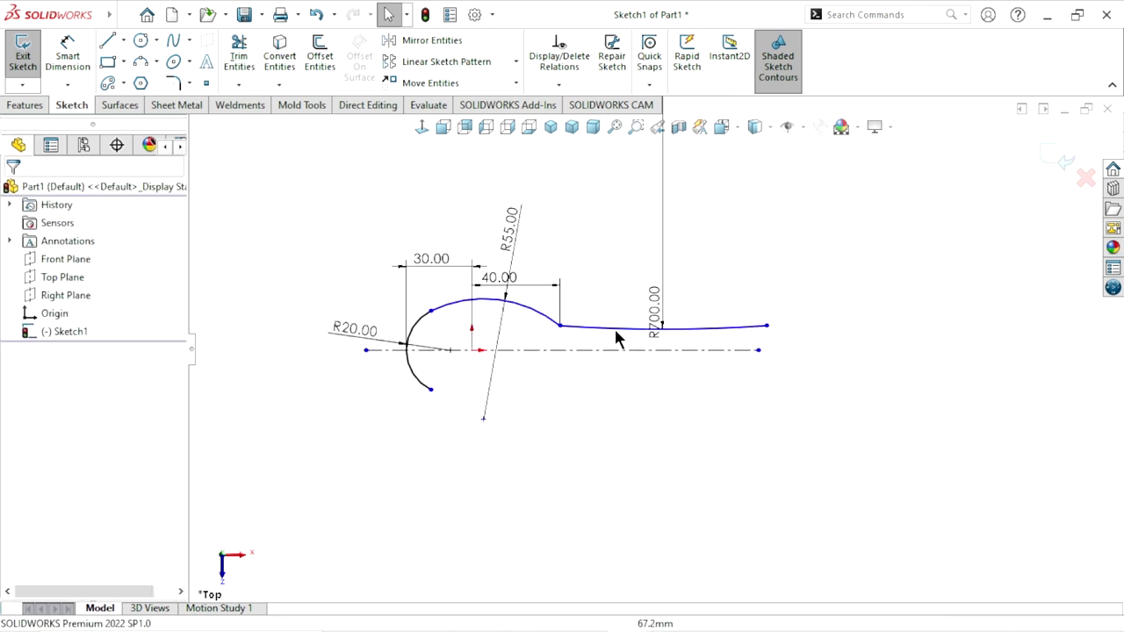
# Dimension the handle curve's two endpoints 80 mm apart horizontally
pyautogui.click(560, 326)
pyautogui.click(766, 328)
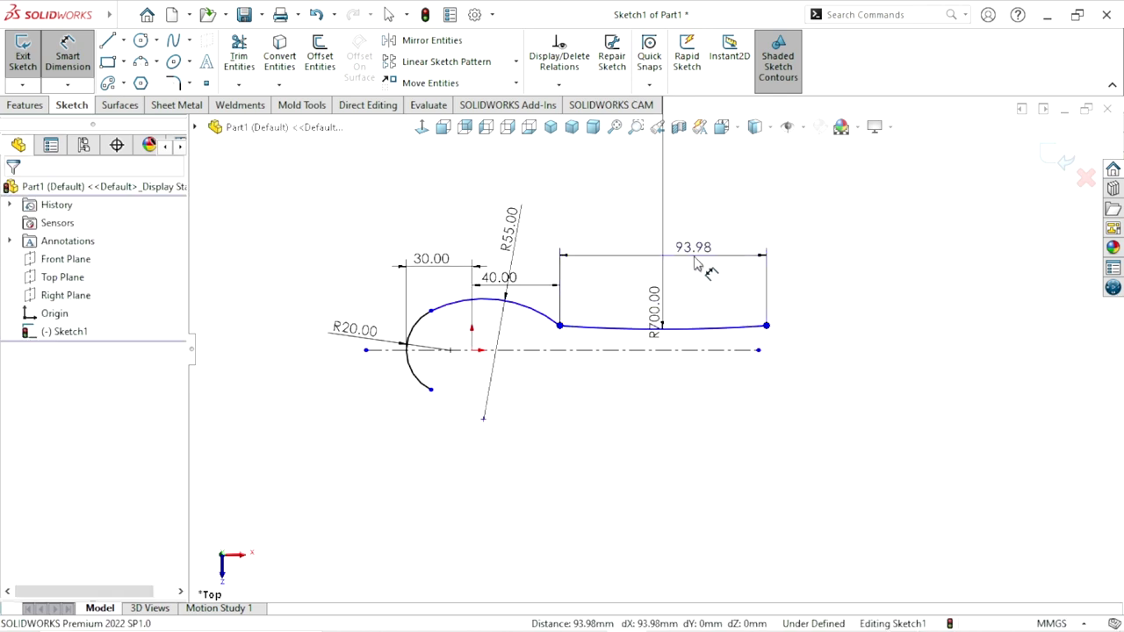
pyautogui.click(694, 187)
pyautogui.write('80')
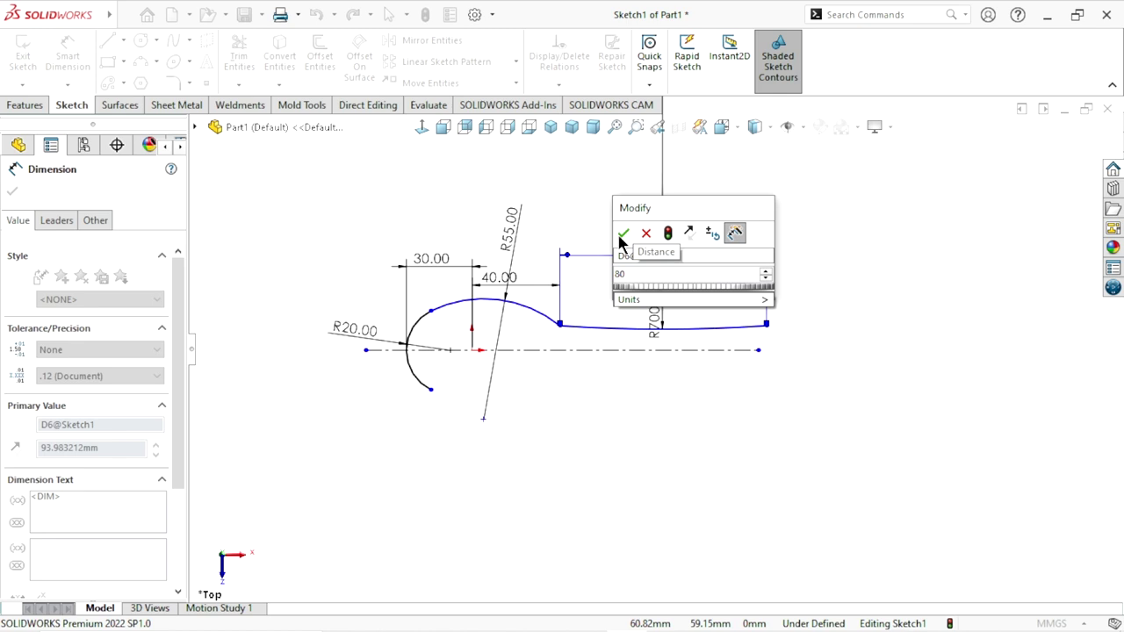
pyautogui.press('Return')
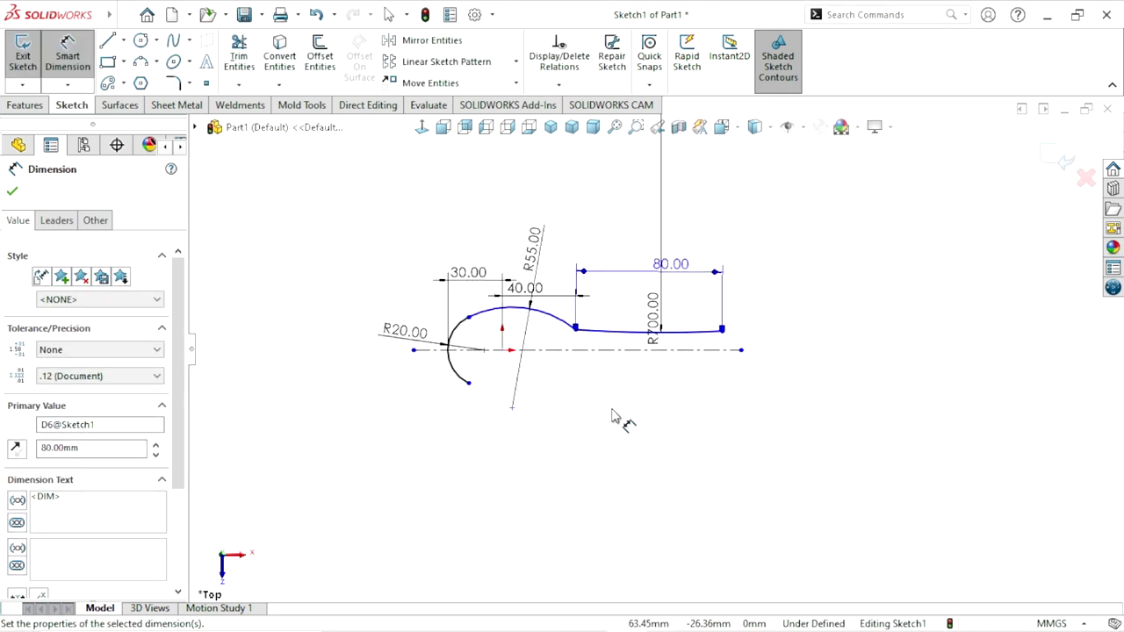
pyautogui.scroll(-2, 636, 331)
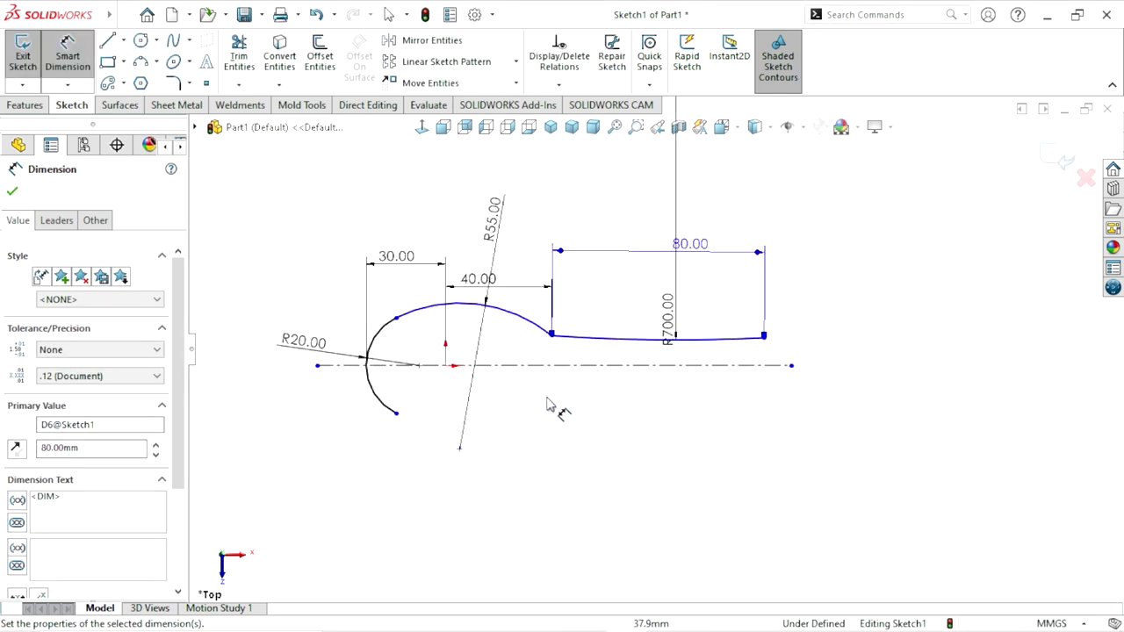
pyautogui.click(13, 193)
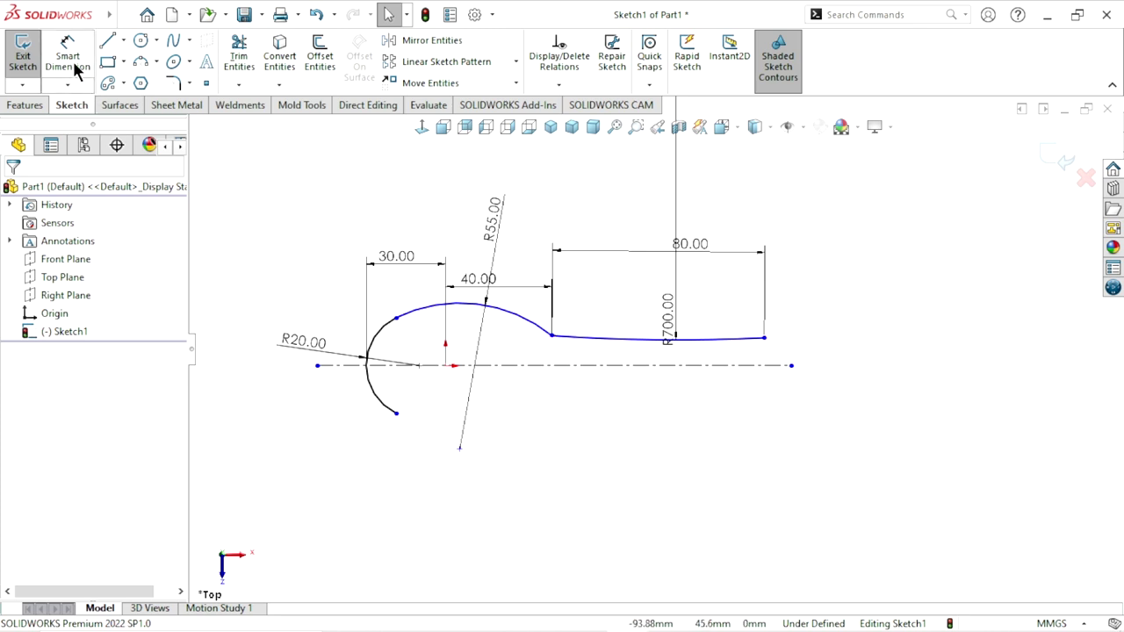
pyautogui.scroll(1, 626, 403)
# Sketch a small three-point arc from the R700 handle curve's right end down across the centerline
pyautogui.scroll(-1, 663, 393)
pyautogui.scroll(-1, 663, 393)
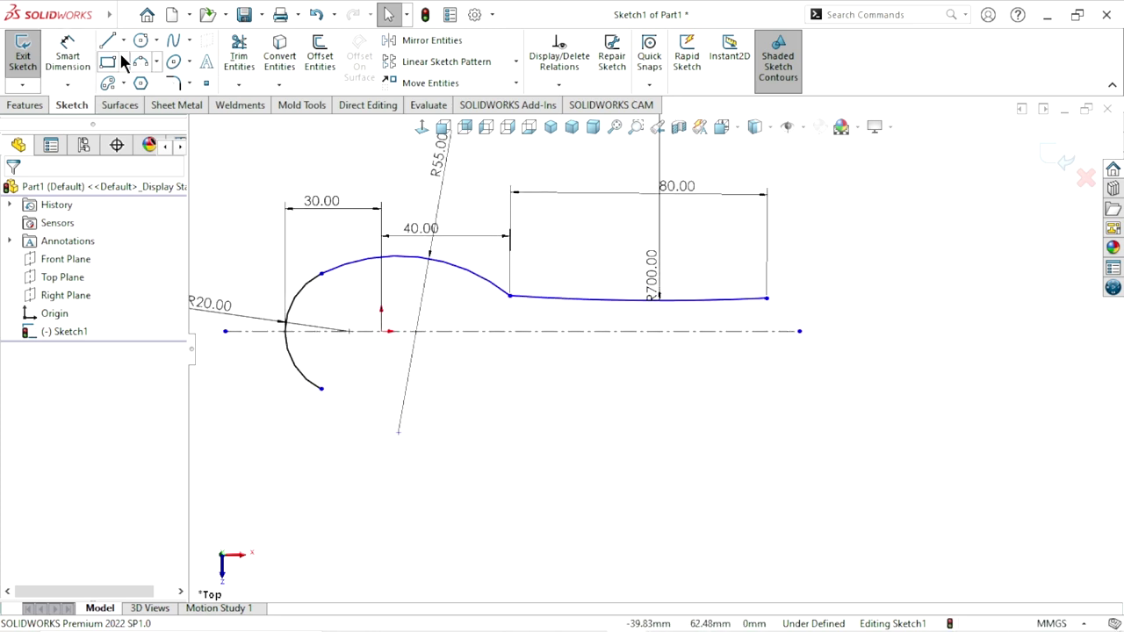
pyautogui.moveTo(578, 290); pyautogui.dragTo(650, 307, button='right')
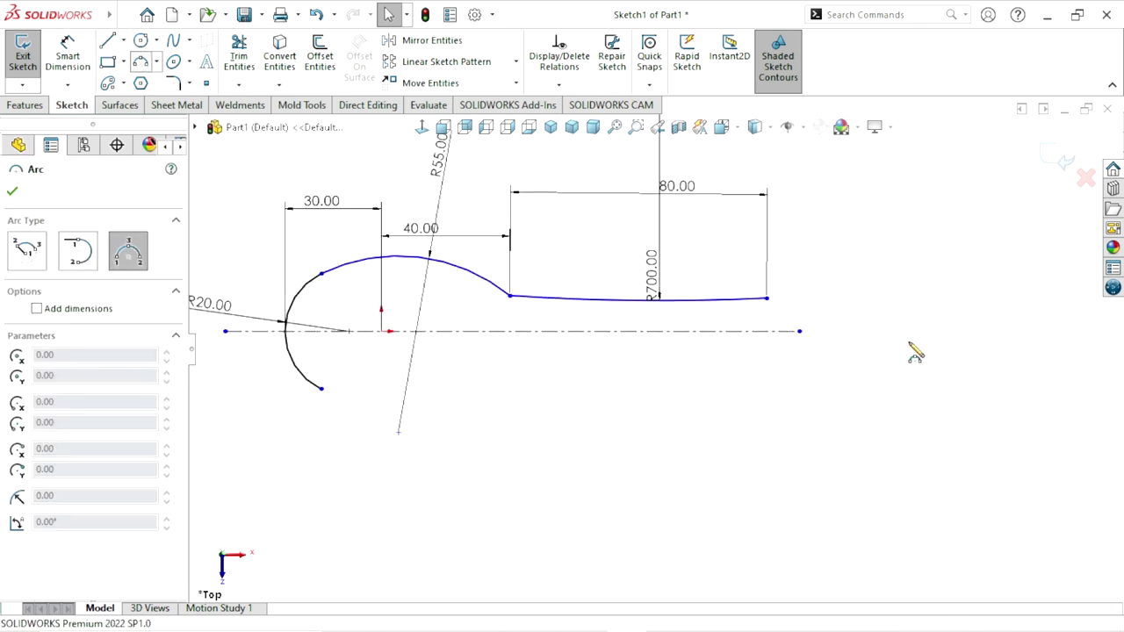
pyautogui.click(768, 299)
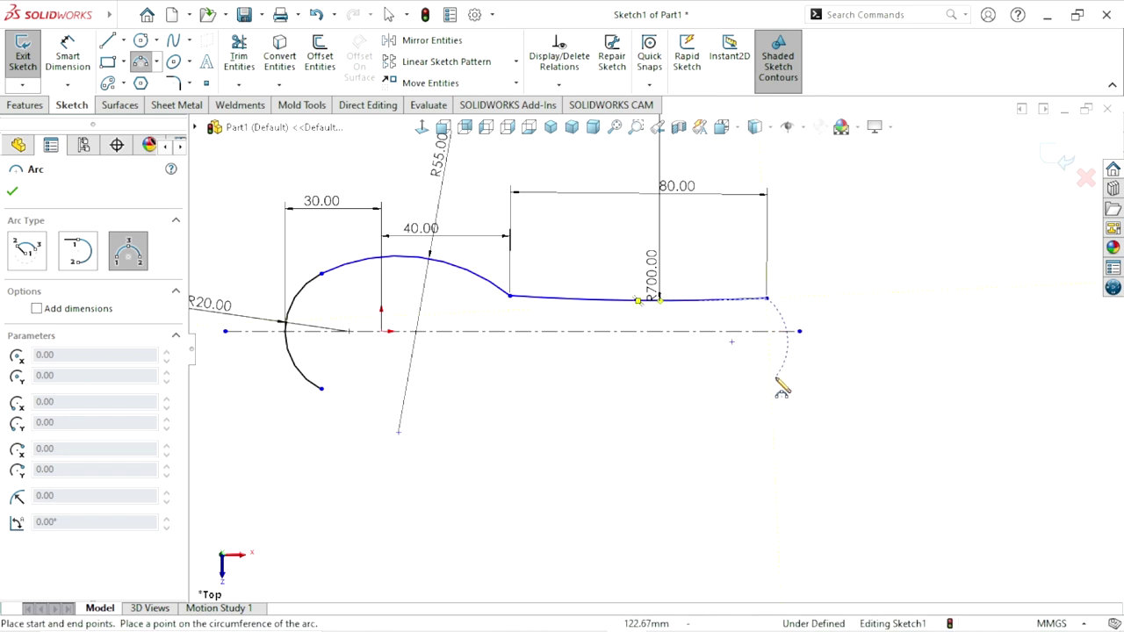
pyautogui.click(776, 376)
pyautogui.click(787, 353)
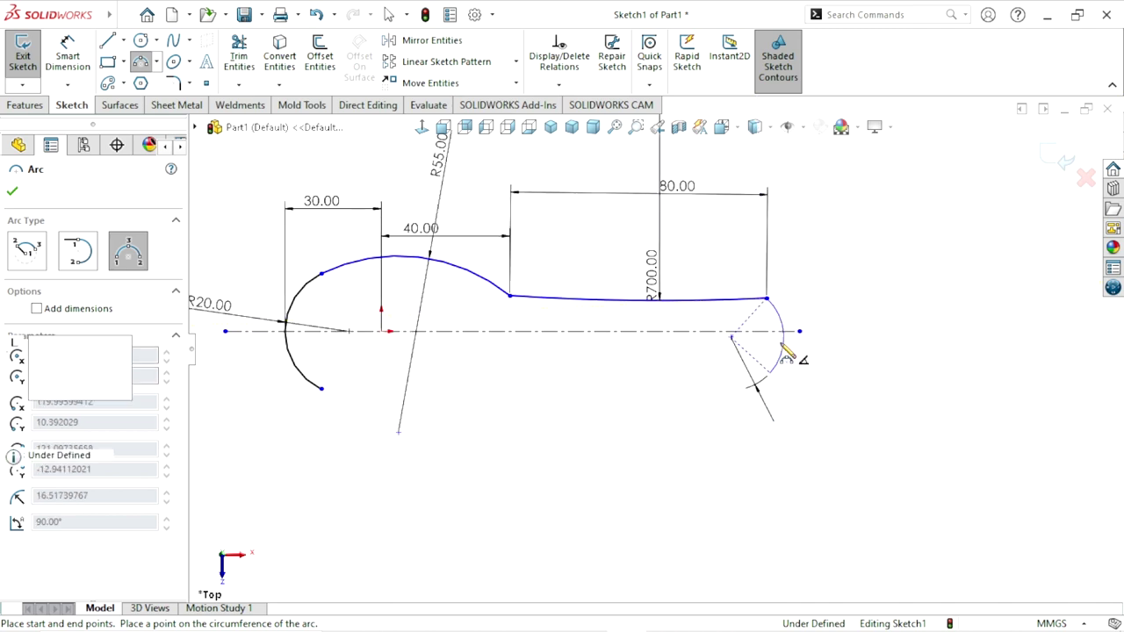
pyautogui.rightClick(818, 359)
pyautogui.click(836, 374)
# Select the new end arc's endpoint and the centerline end for a relation
pyautogui.scroll(-1, 791, 360)
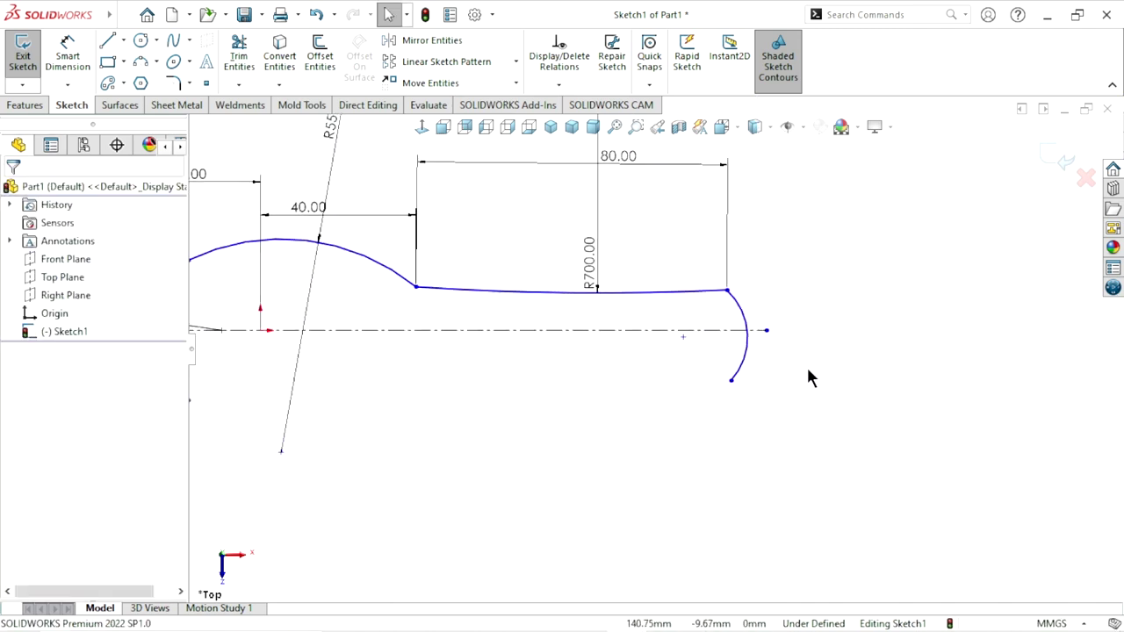
pyautogui.click(752, 344)
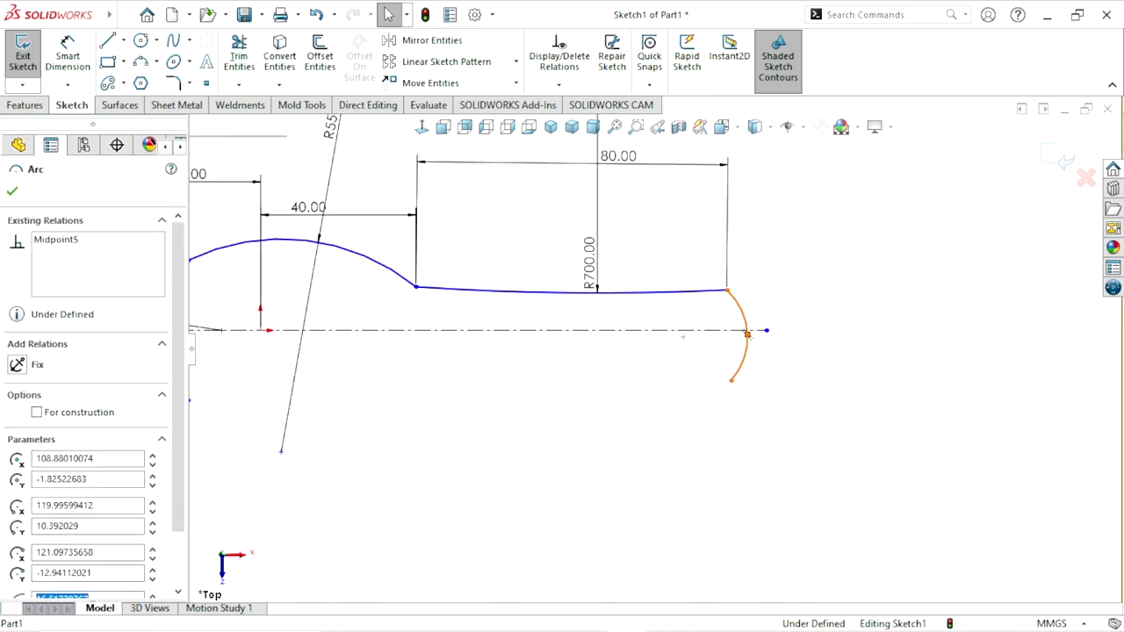
pyautogui.click(766, 332)
pyautogui.keyDown('ctrl'); pyautogui.click(748, 334); pyautogui.keyUp('ctrl')
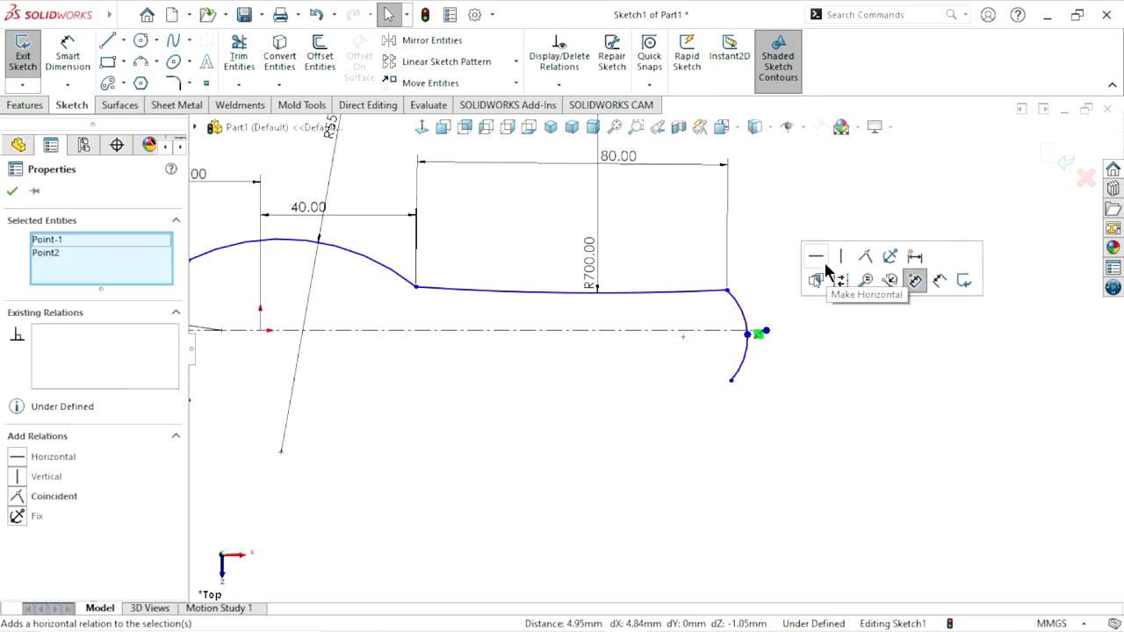
# Make the handle-tip arc's two endpoints vertically aligned
pyautogui.click(686, 401)
pyautogui.scroll(2, 686, 401)
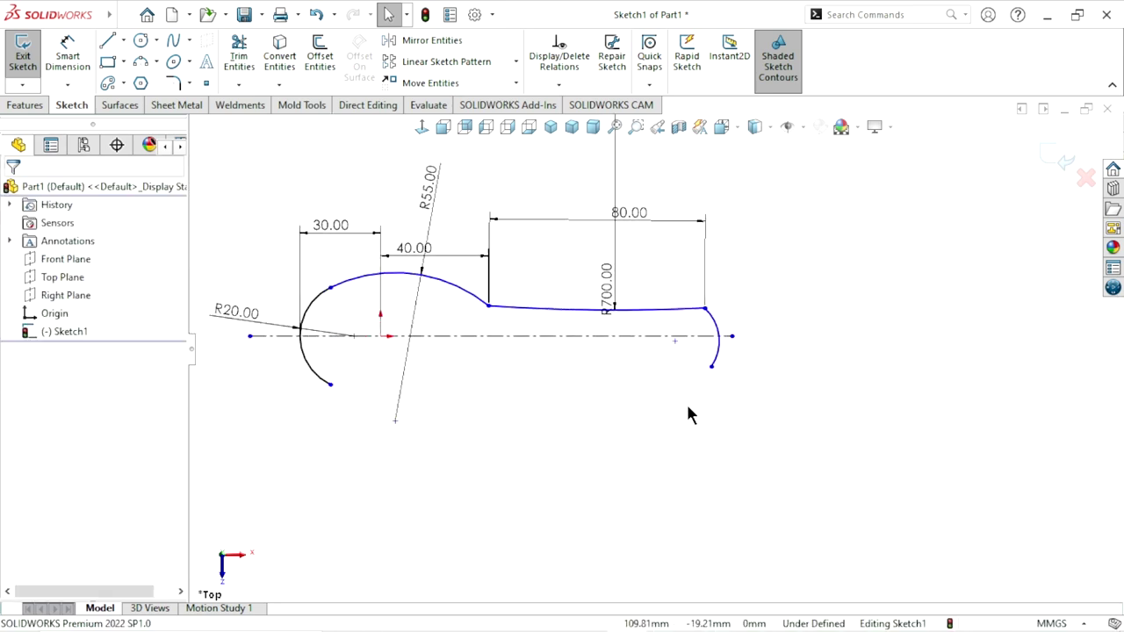
pyautogui.scroll(-2, 710, 366)
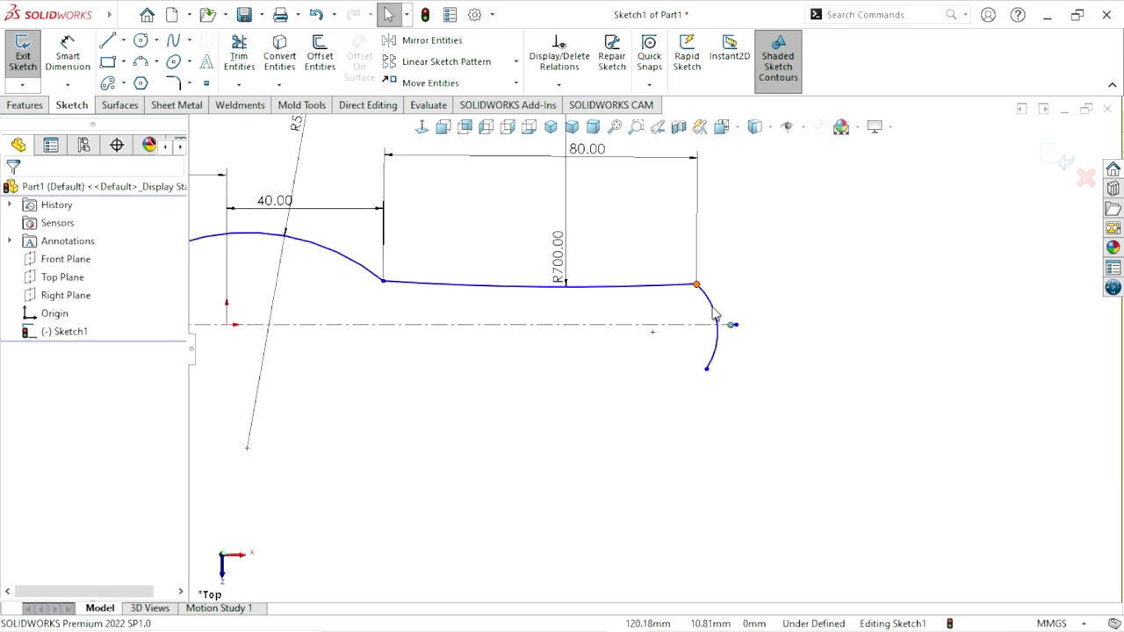
pyautogui.click(707, 368)
pyautogui.keyDown('ctrl'); pyautogui.click(736, 325); pyautogui.keyUp('ctrl')
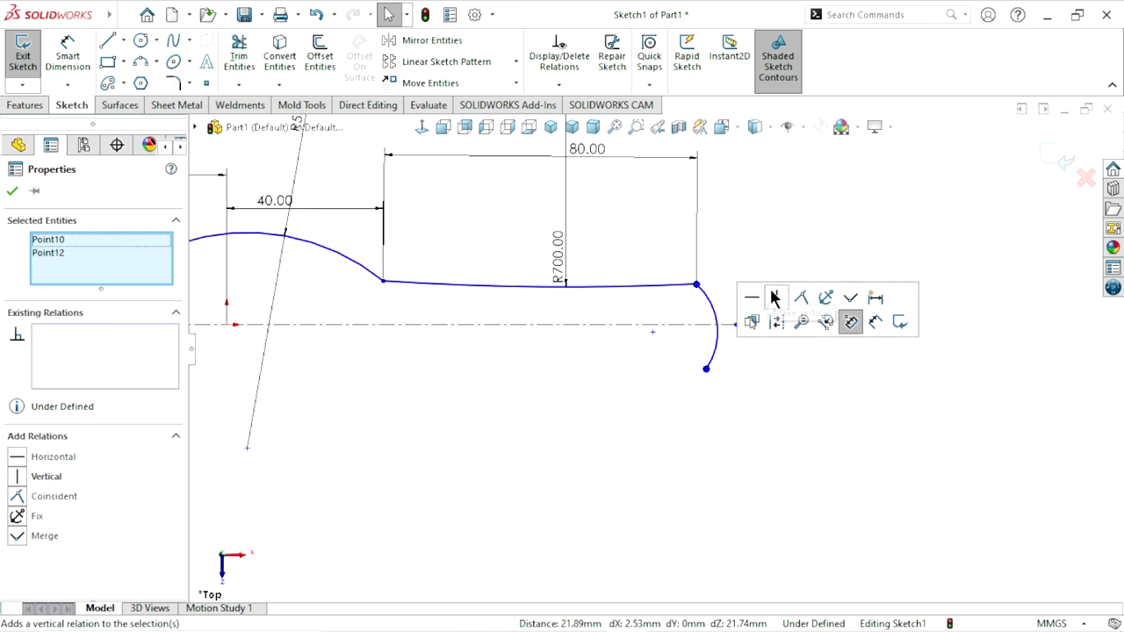
pyautogui.click(756, 439)
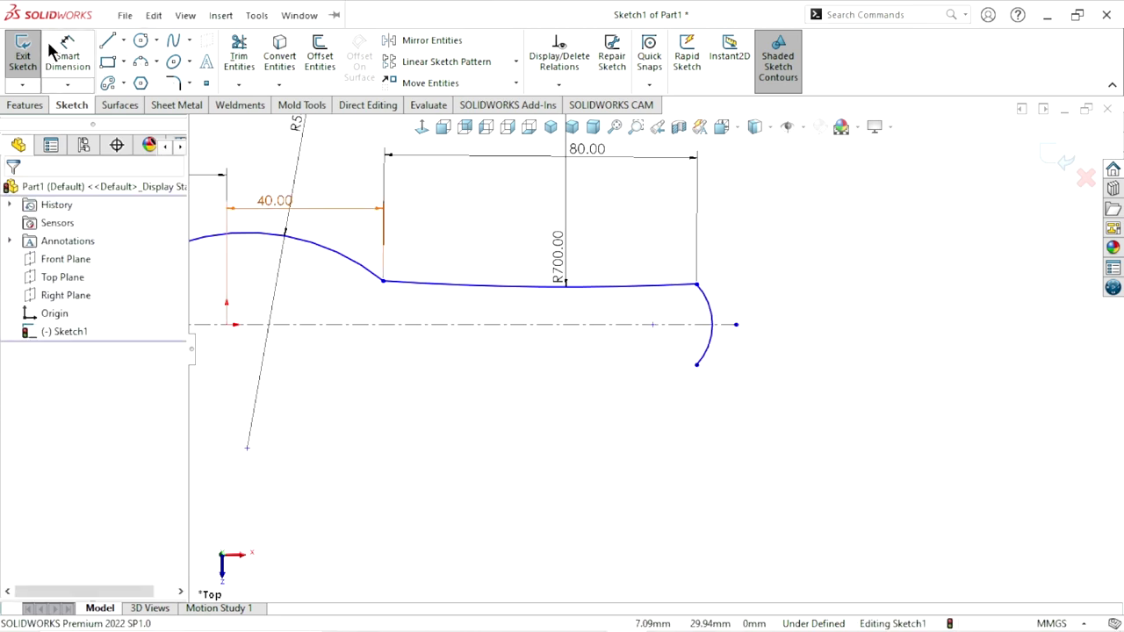
# Dimension the handle-tip arc's radius as 12 mm
pyautogui.click(75, 66)
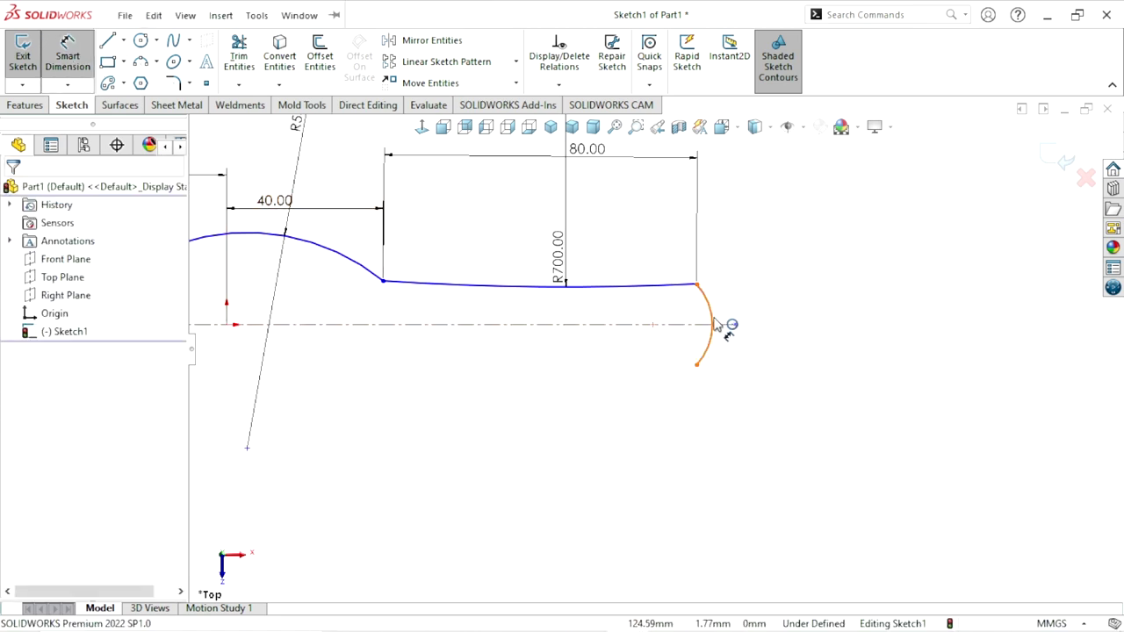
pyautogui.click(784, 303)
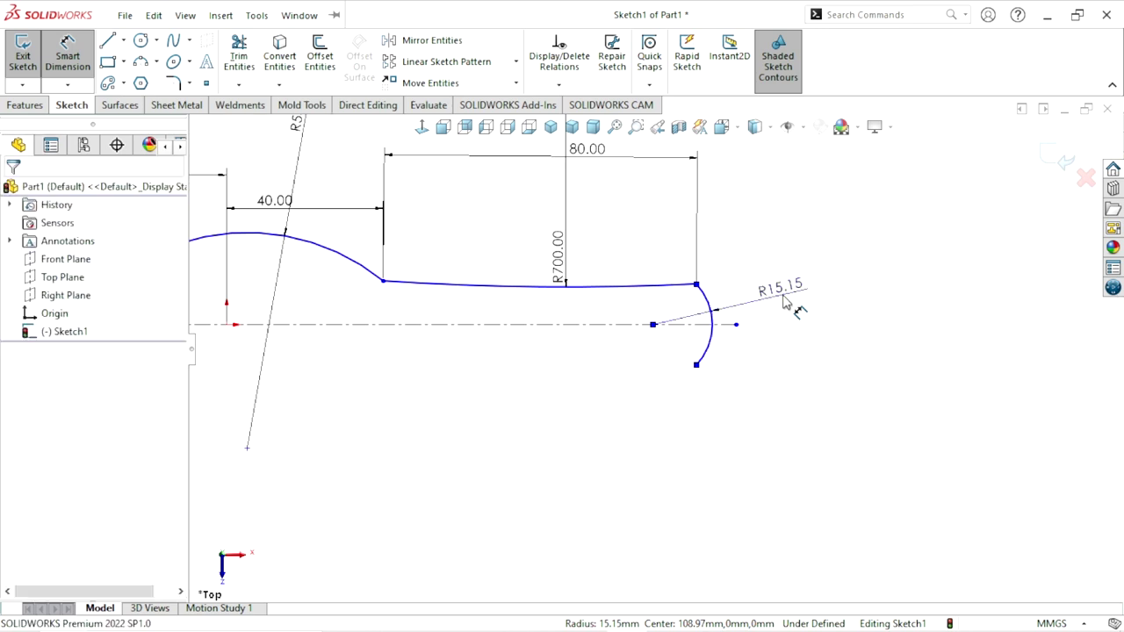
pyautogui.click(784, 300)
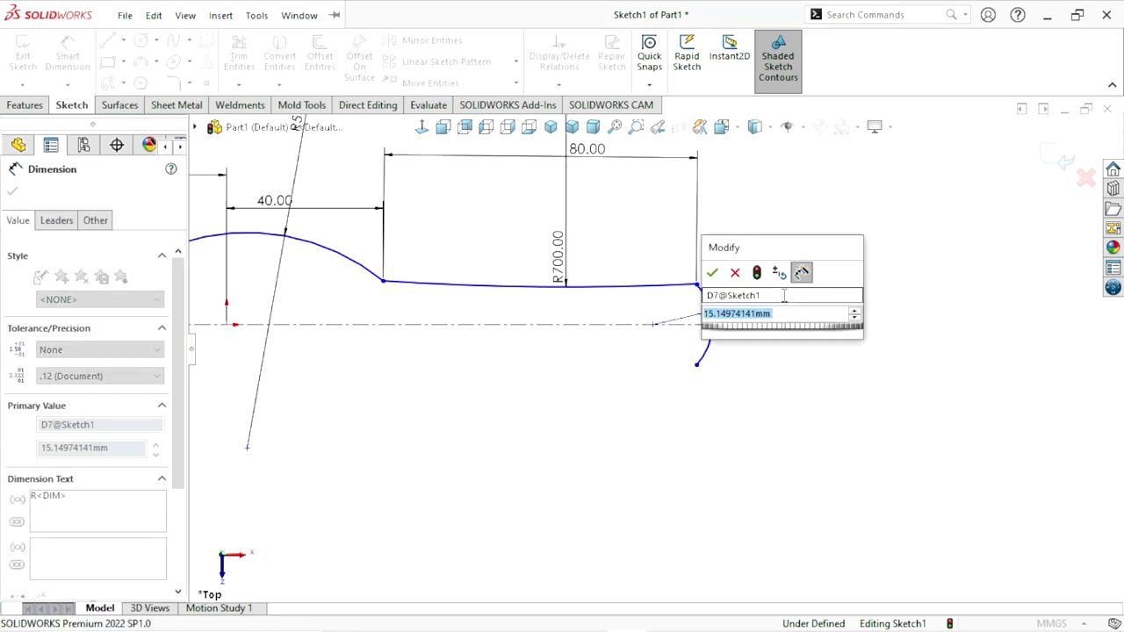
pyautogui.write('12')
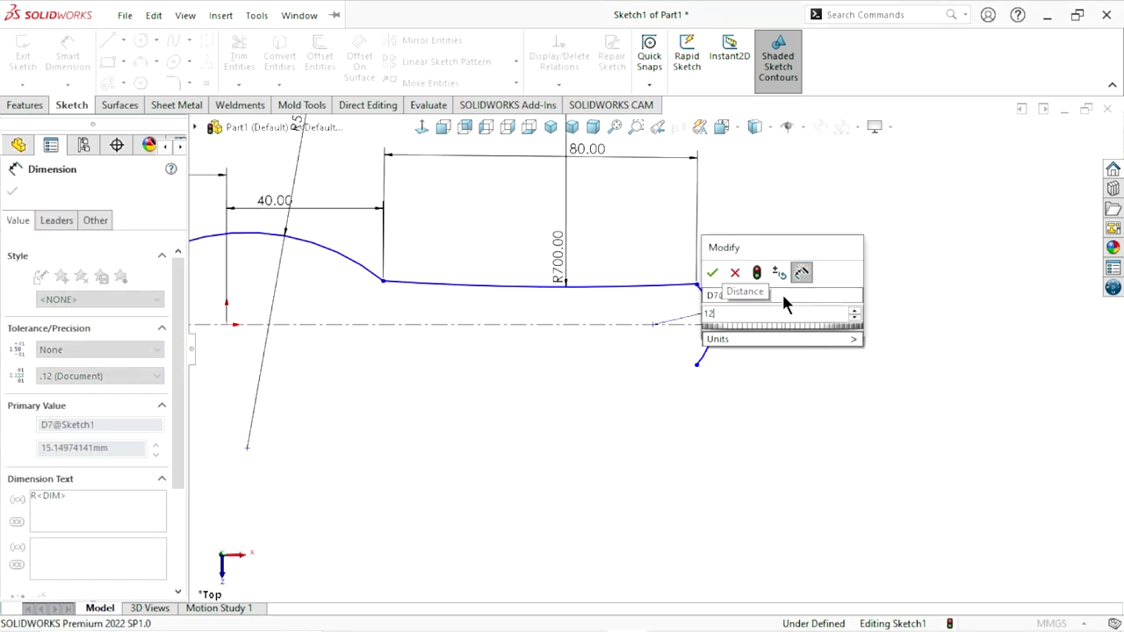
pyautogui.click(711, 273)
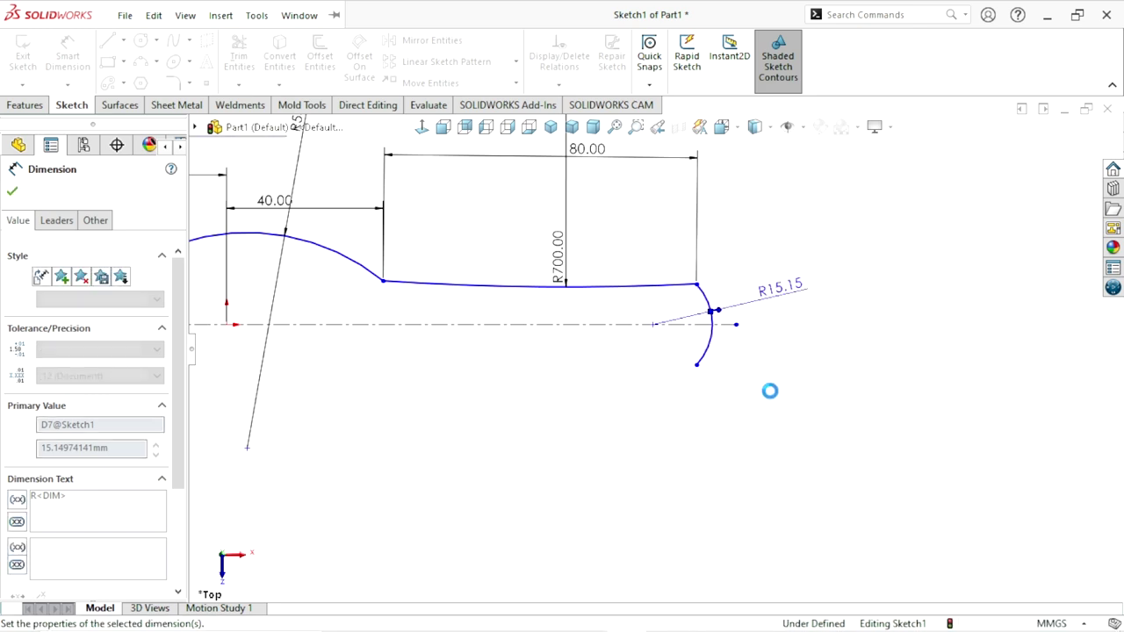
# Set the vertical spacing between the arc's upper and lower endpoints to 18 mm
pyautogui.scroll(3, 757, 382)
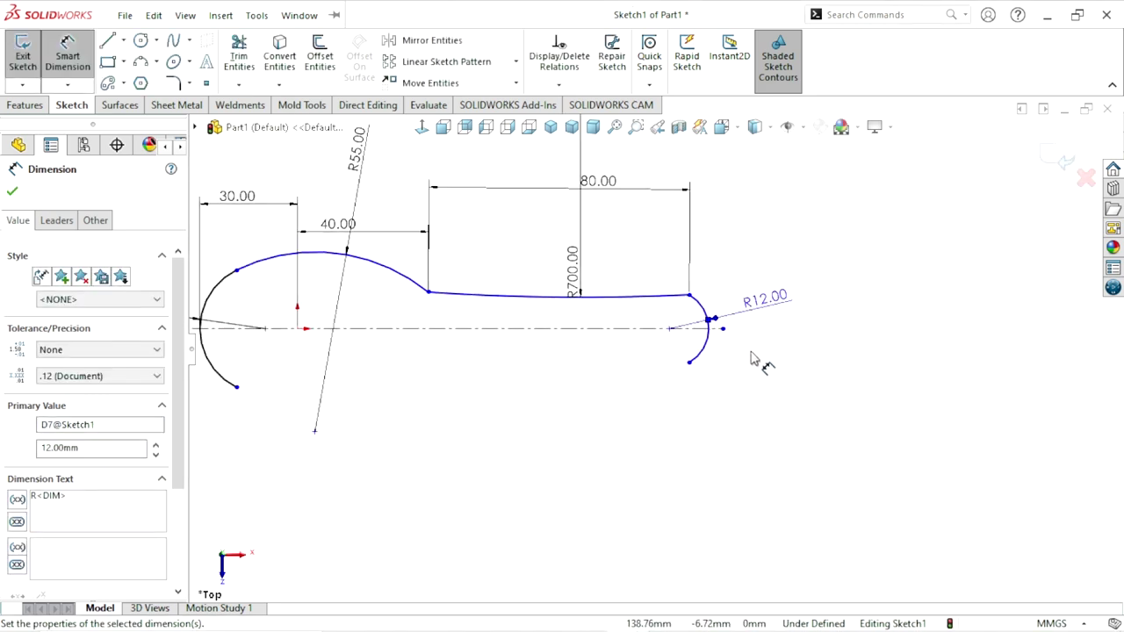
pyautogui.scroll(-5, 694, 329)
pyautogui.click(652, 271)
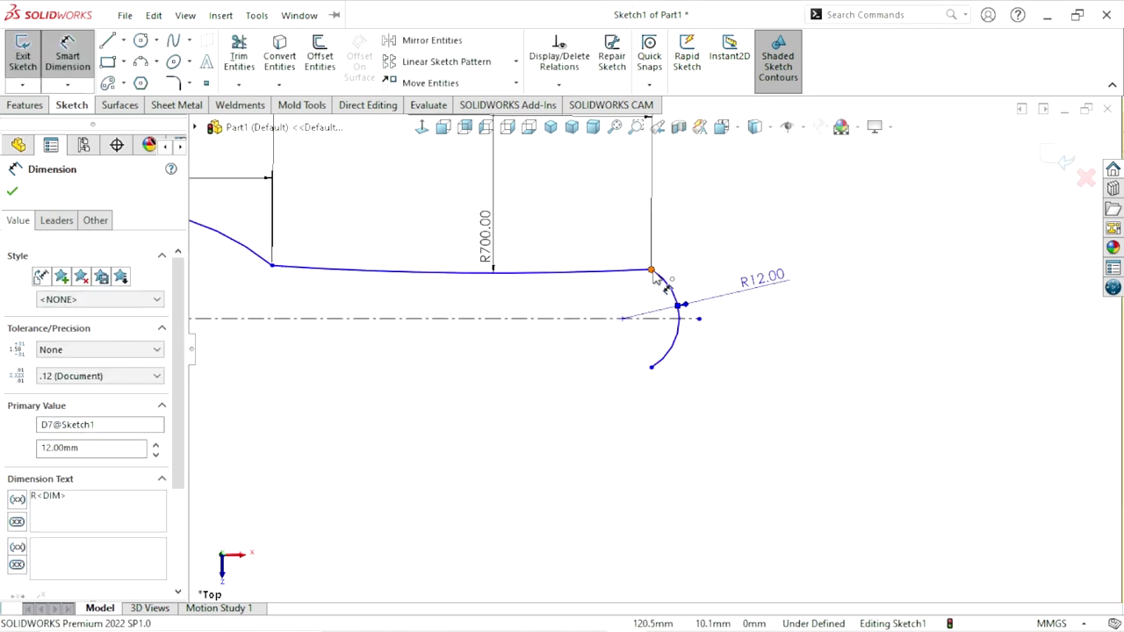
pyautogui.click(651, 368)
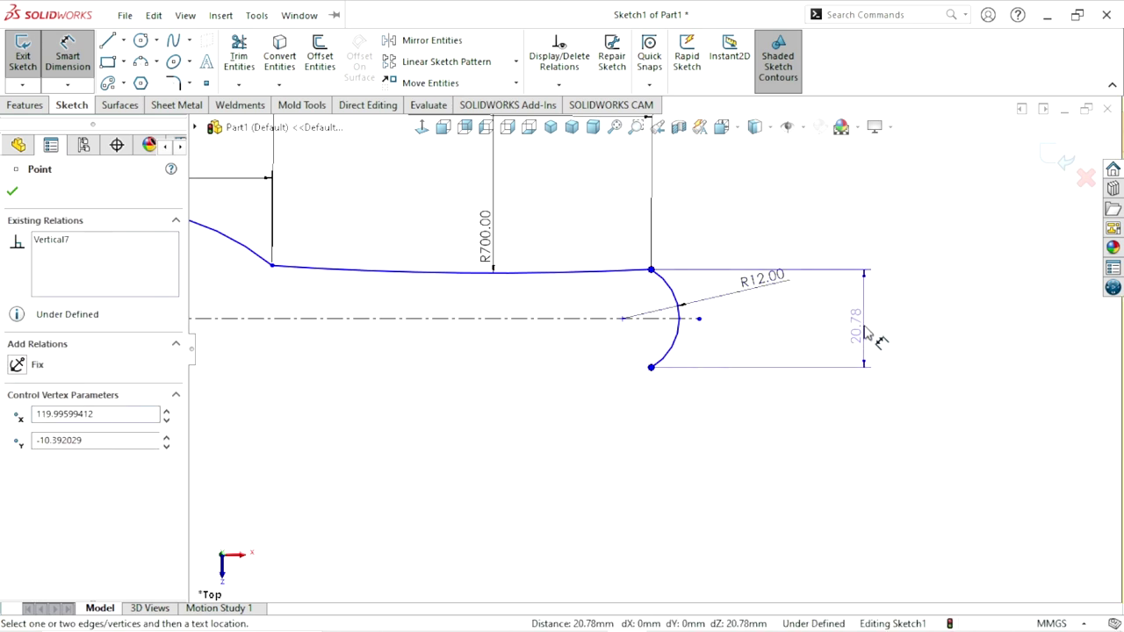
pyautogui.click(865, 332)
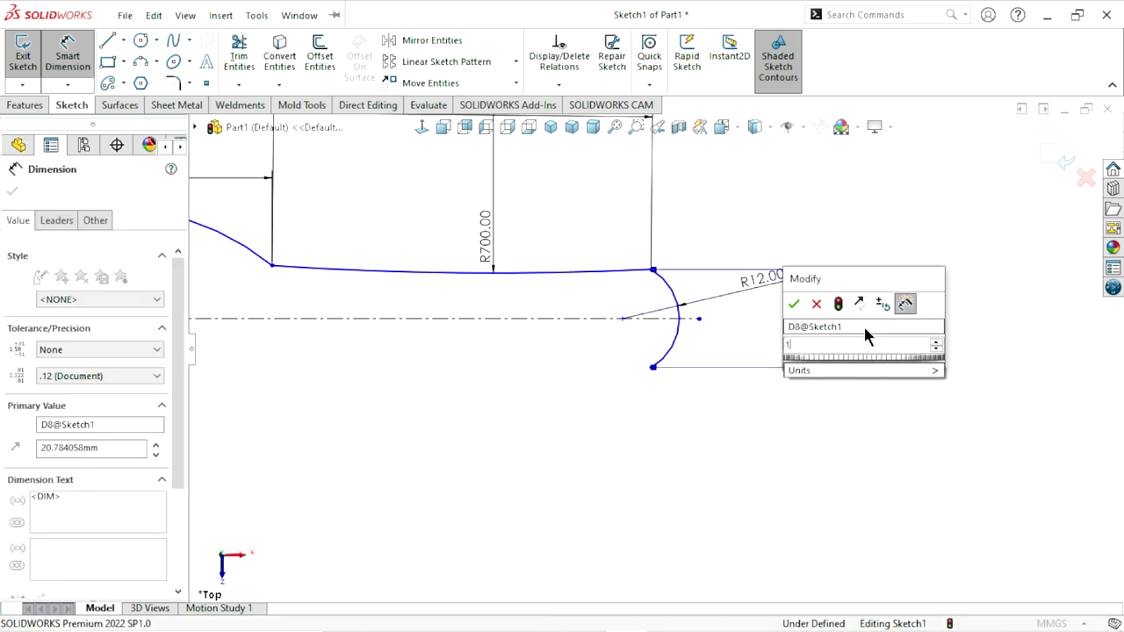
pyautogui.write('18')
pyautogui.click(796, 304)
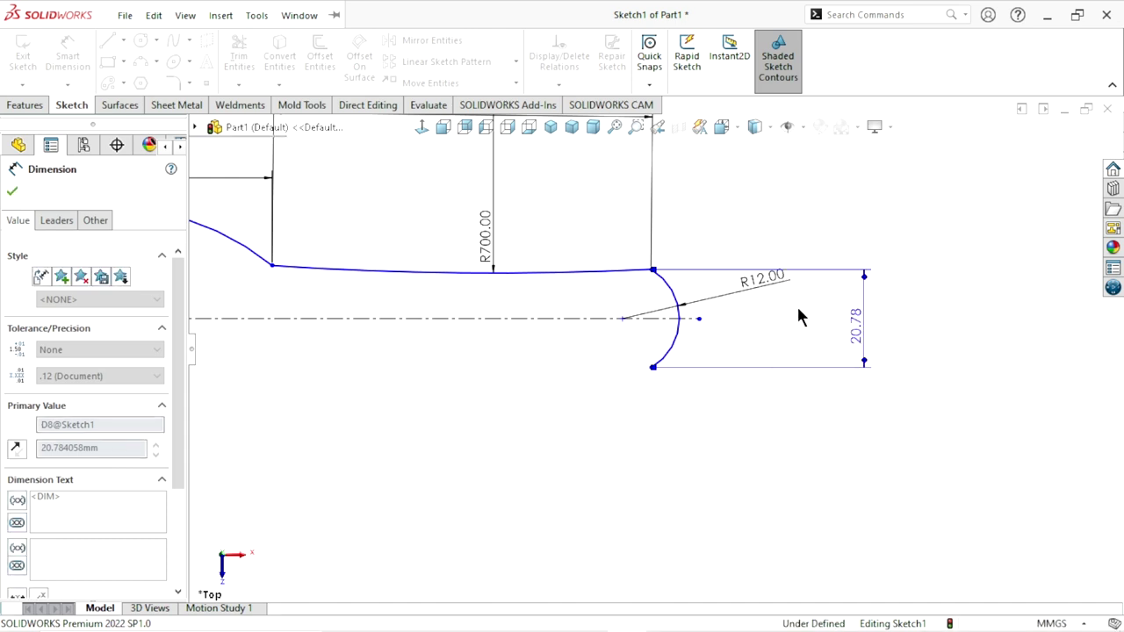
pyautogui.scroll(2, 301, 359)
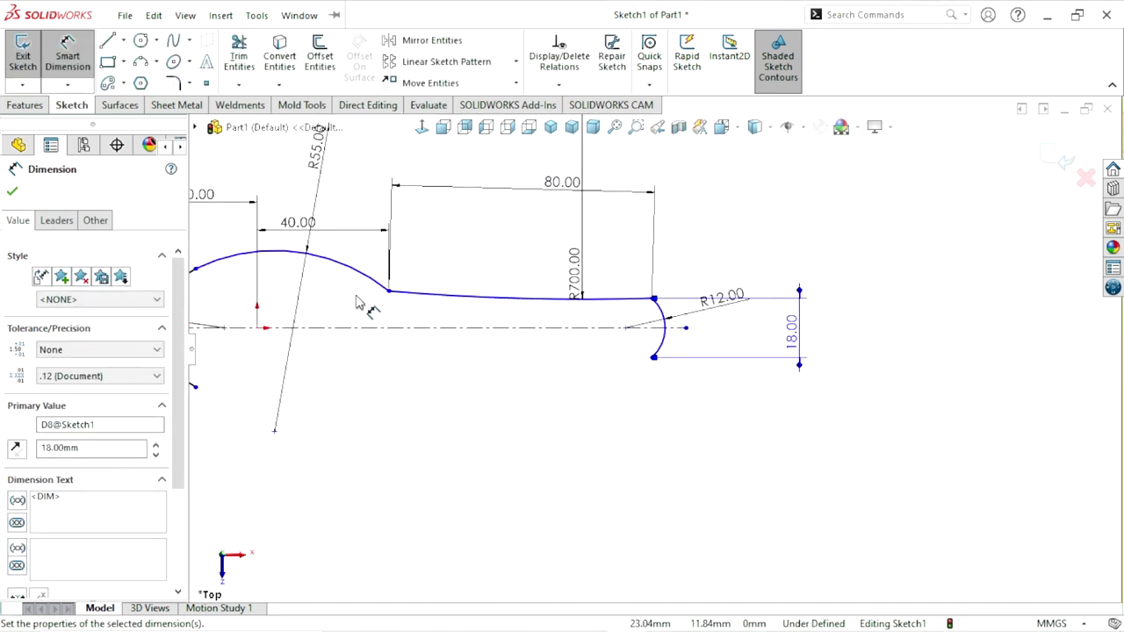
pyautogui.scroll(-2, 440, 347)
pyautogui.scroll(2, 486, 394)
pyautogui.scroll(-1, 501, 401)
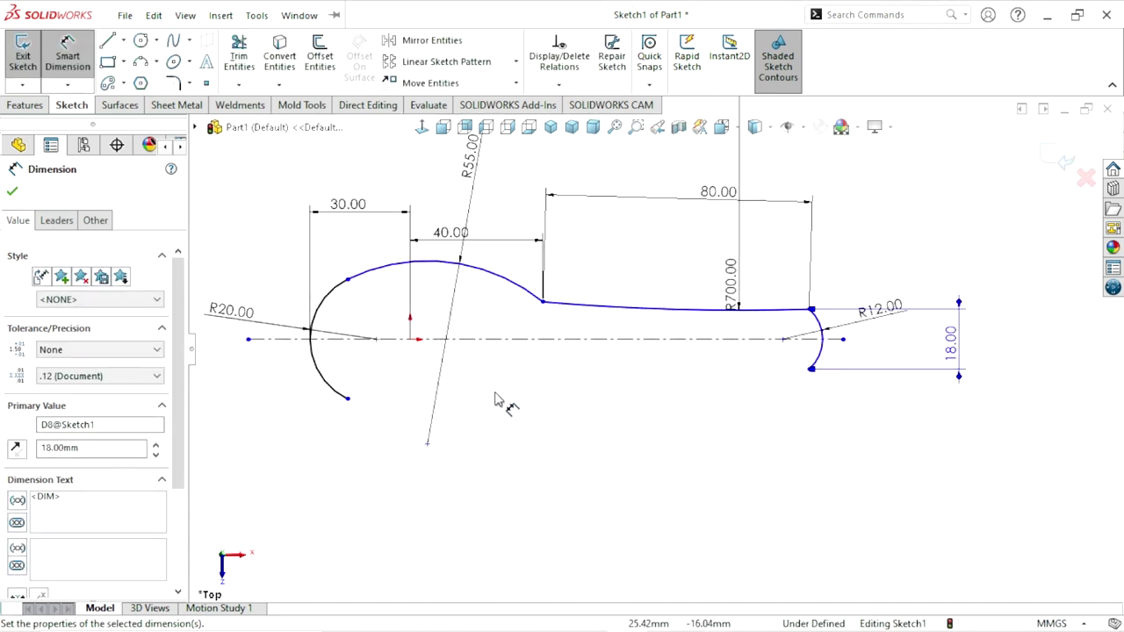
pyautogui.click(13, 192)
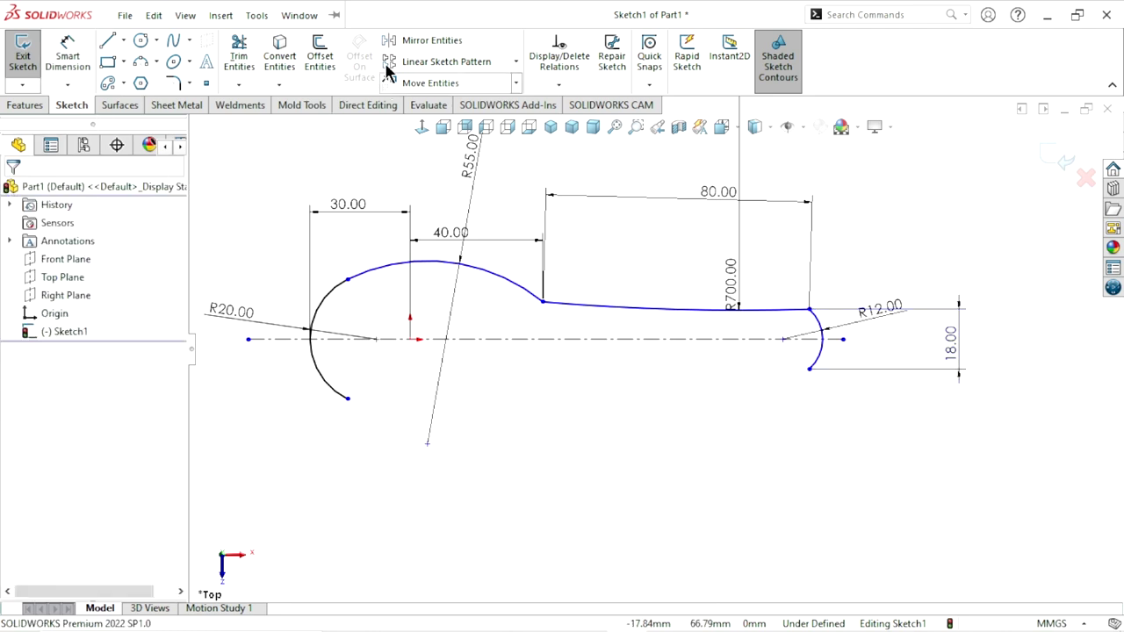
# Mirror the R55 bowl arc and R700 handle curve about the centerline
pyautogui.press('m')
pyautogui.click(376, 277)
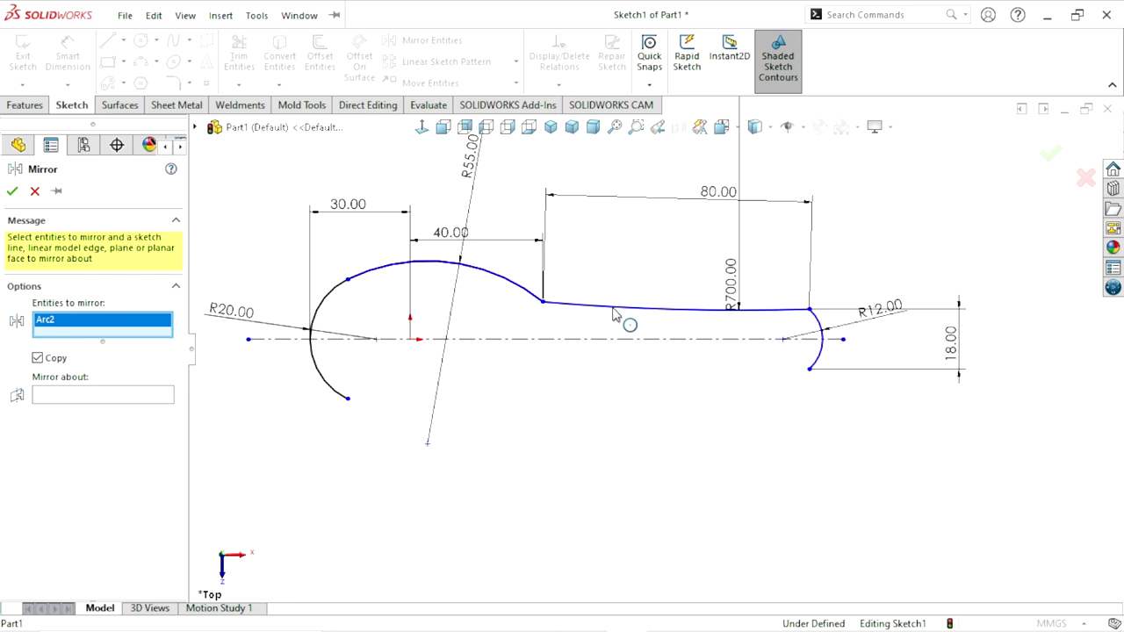
pyautogui.click(614, 314)
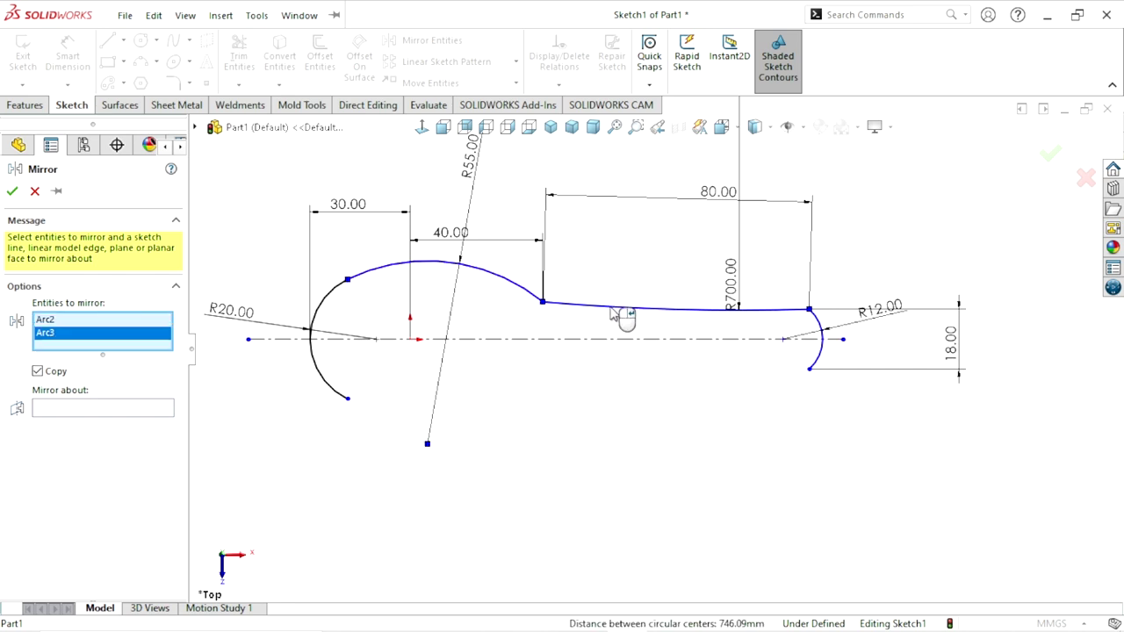
pyautogui.click(98, 410)
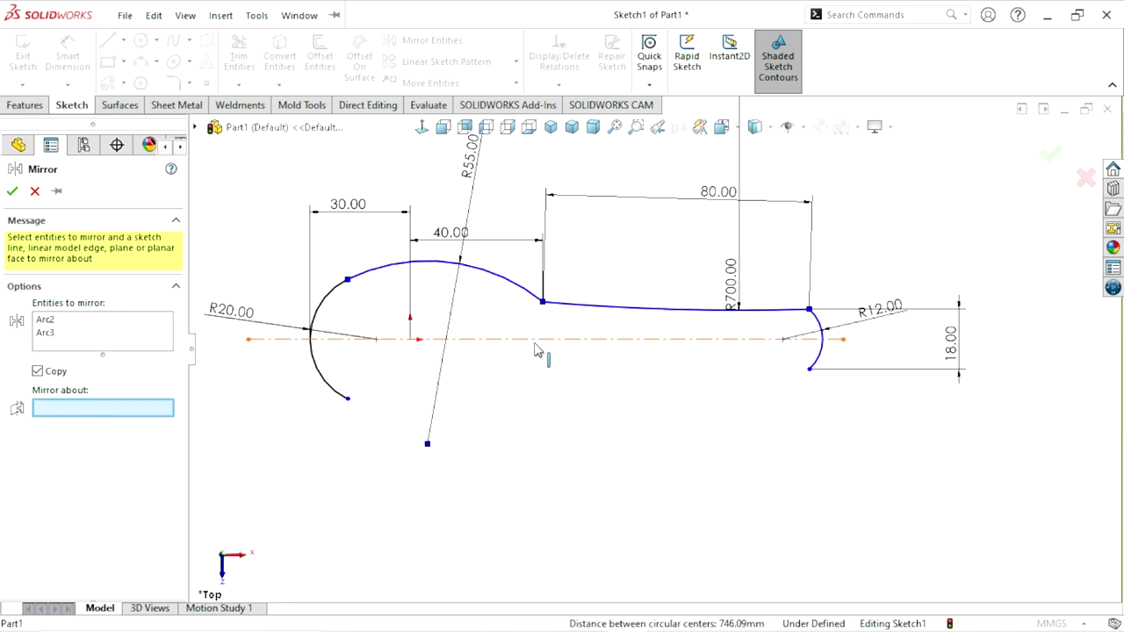
pyautogui.click(483, 350)
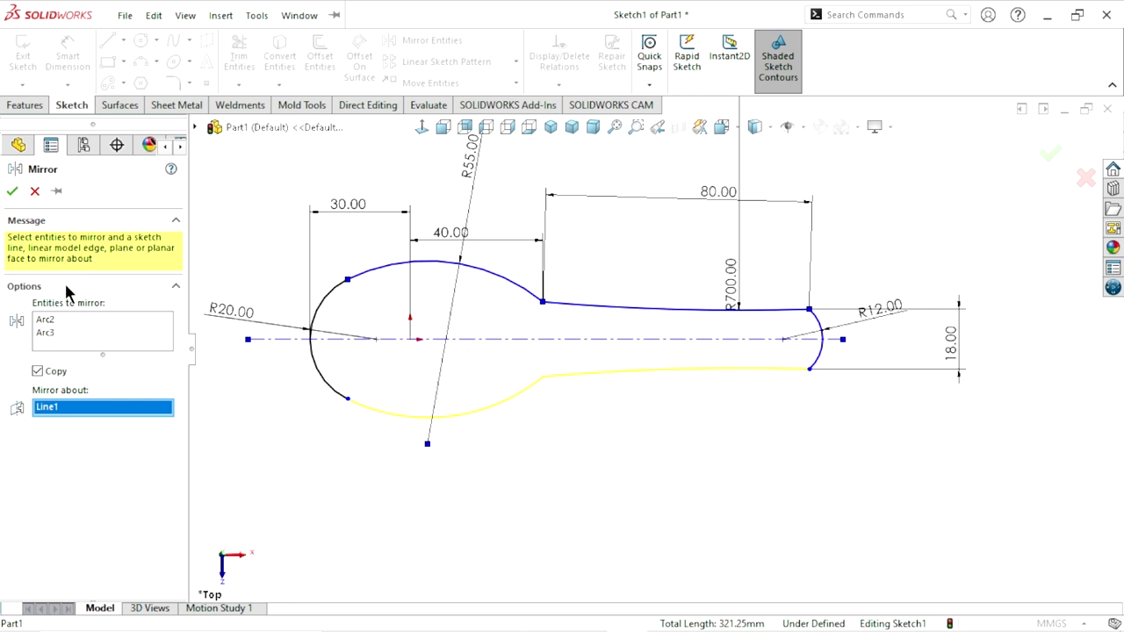
pyautogui.press('Return')
pyautogui.scroll(2, 615, 390)
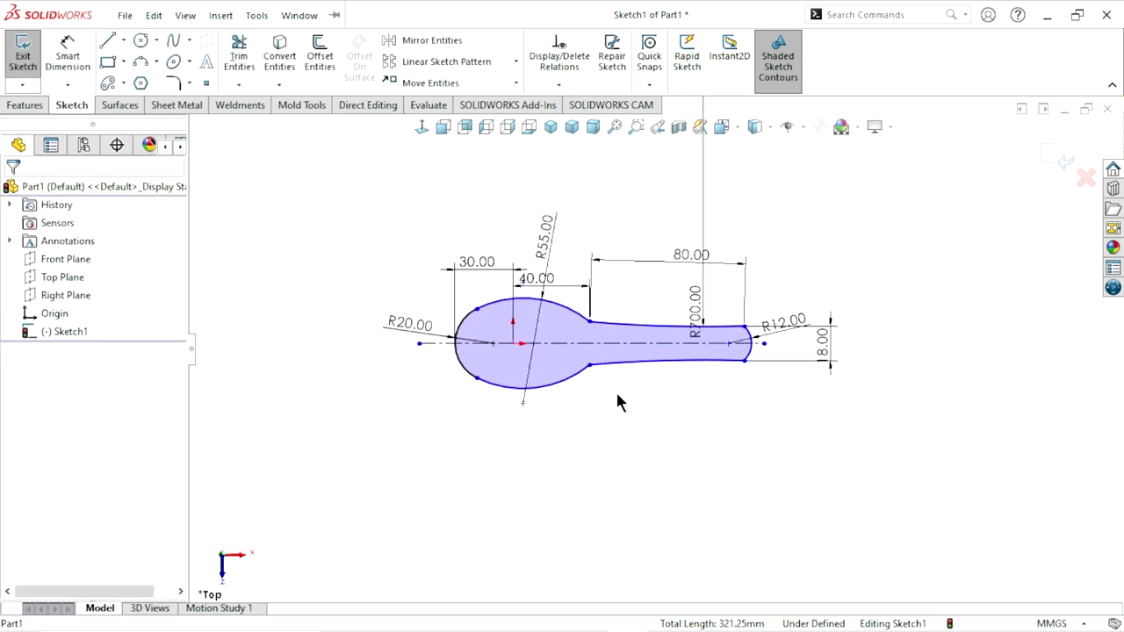
pyautogui.scroll(-2, 650, 365)
pyautogui.click(74, 66)
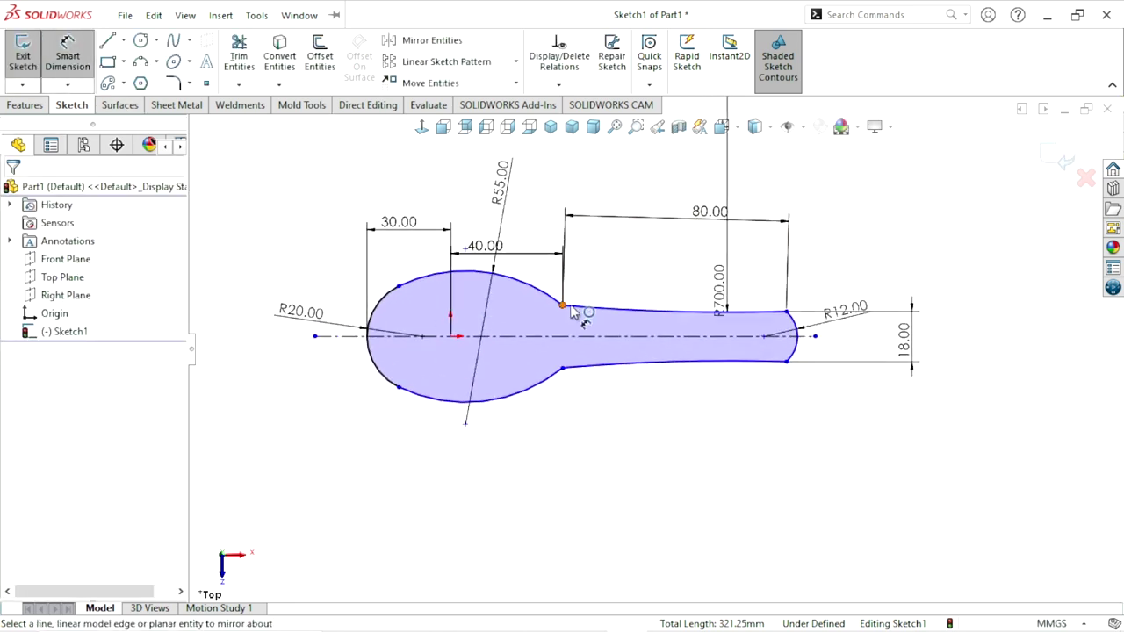
# Dimension the handle neck's width as 14 mm
pyautogui.click(562, 368)
pyautogui.click(562, 305)
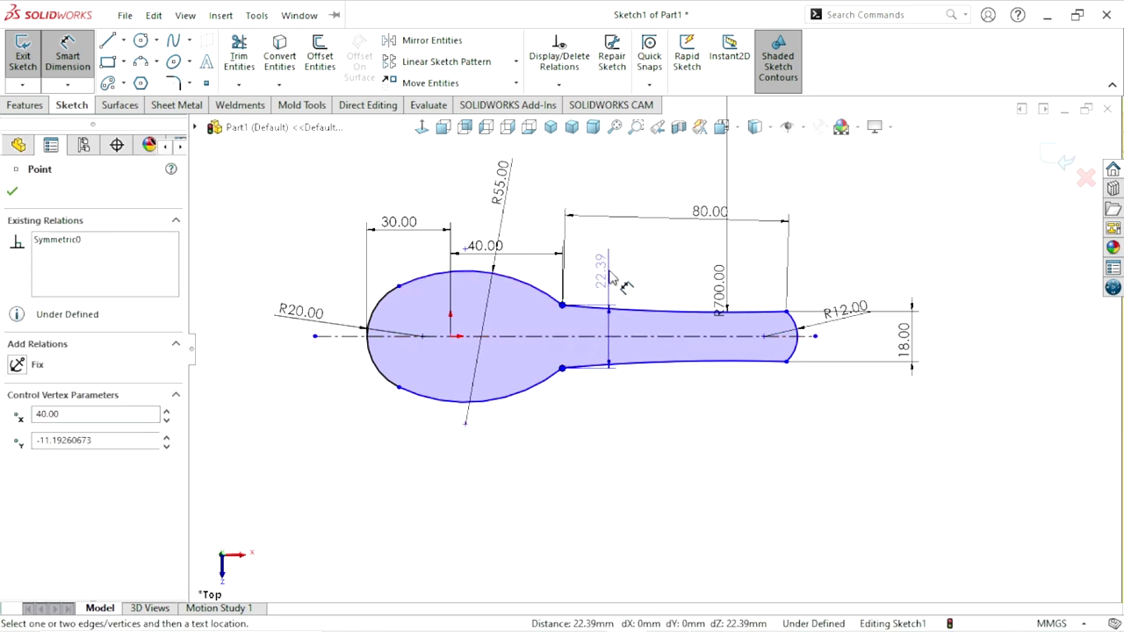
pyautogui.click(611, 279)
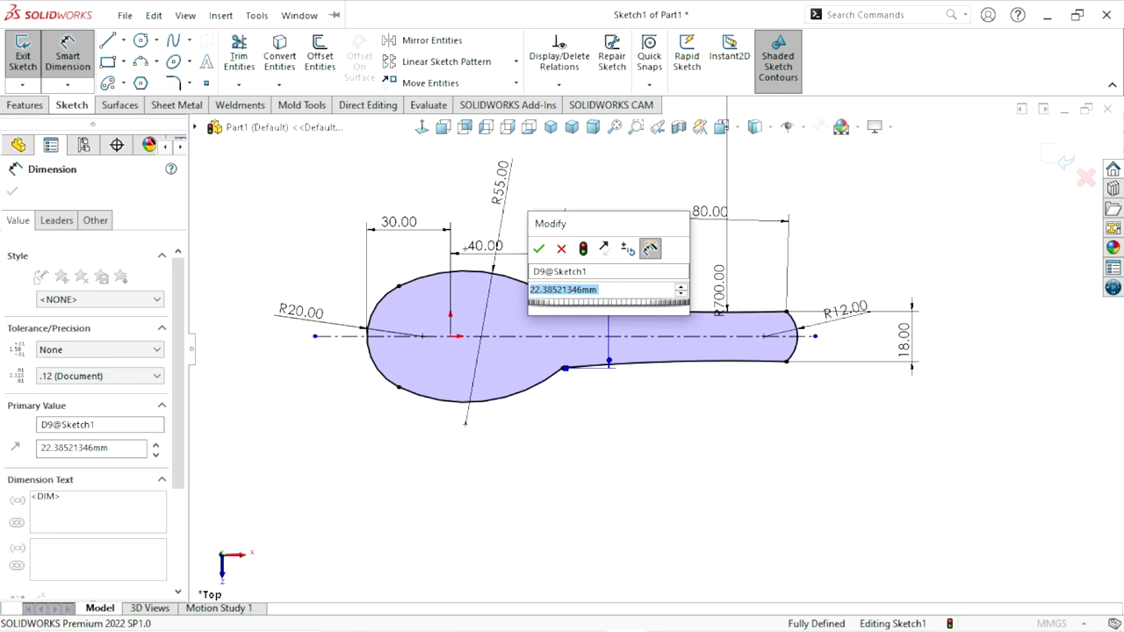
pyautogui.write('14')
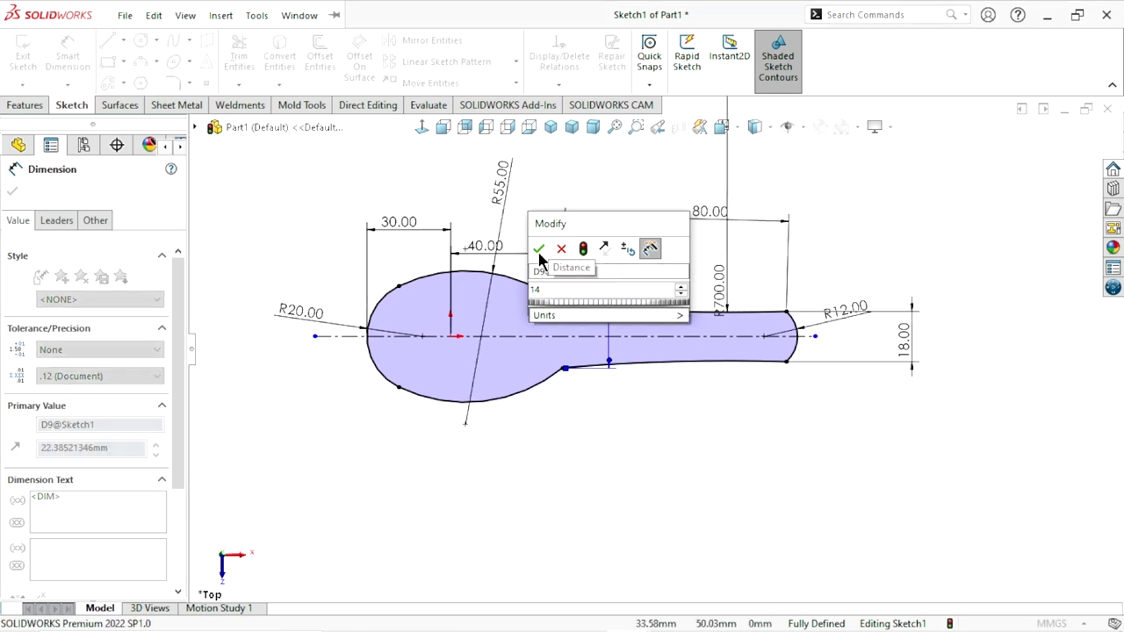
pyautogui.click(539, 249)
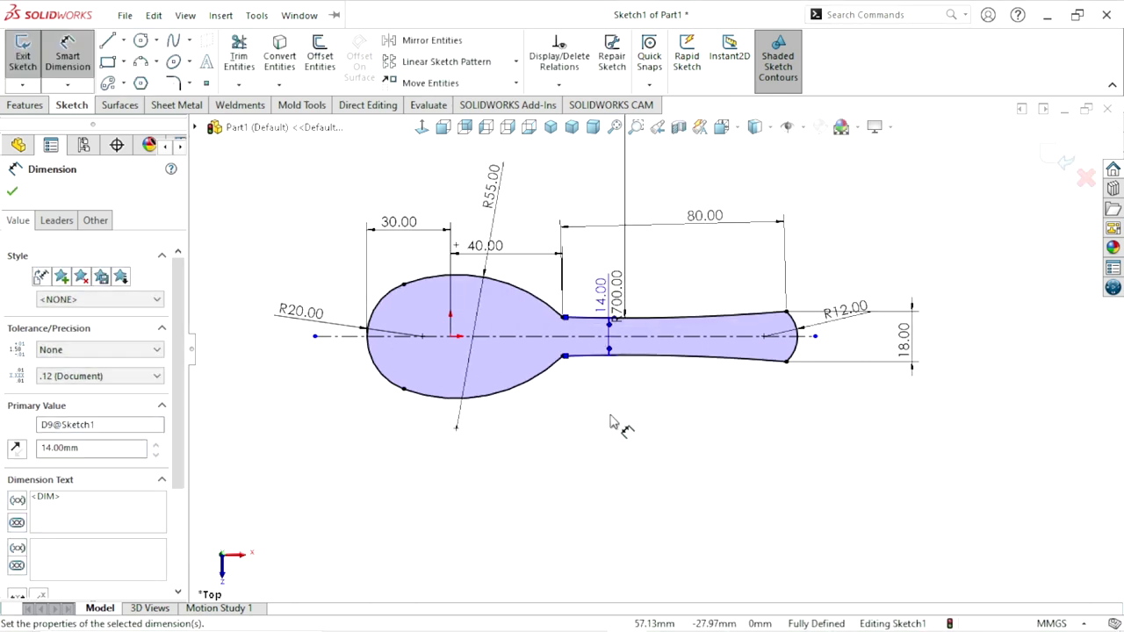
# Move the 14.00 neck dimension below the spoon outline
pyautogui.scroll(-1, 598, 418)
pyautogui.scroll(-1, 565, 355)
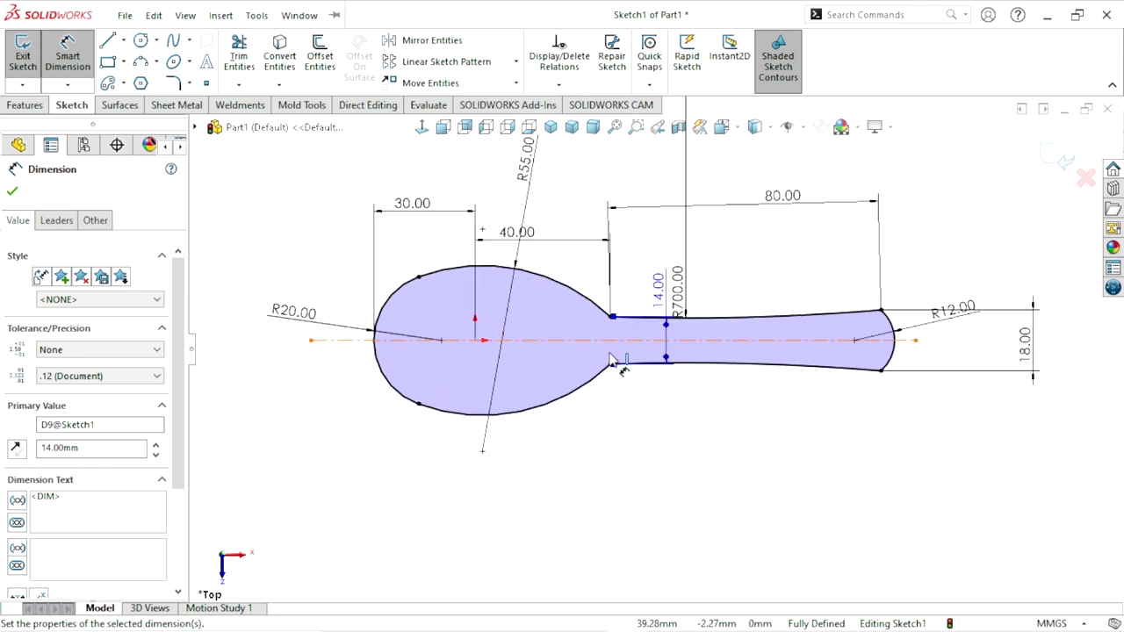
pyautogui.scroll(1, 615, 356)
pyautogui.scroll(-1, 646, 341)
pyautogui.moveTo(626, 330); pyautogui.dragTo(597, 422)
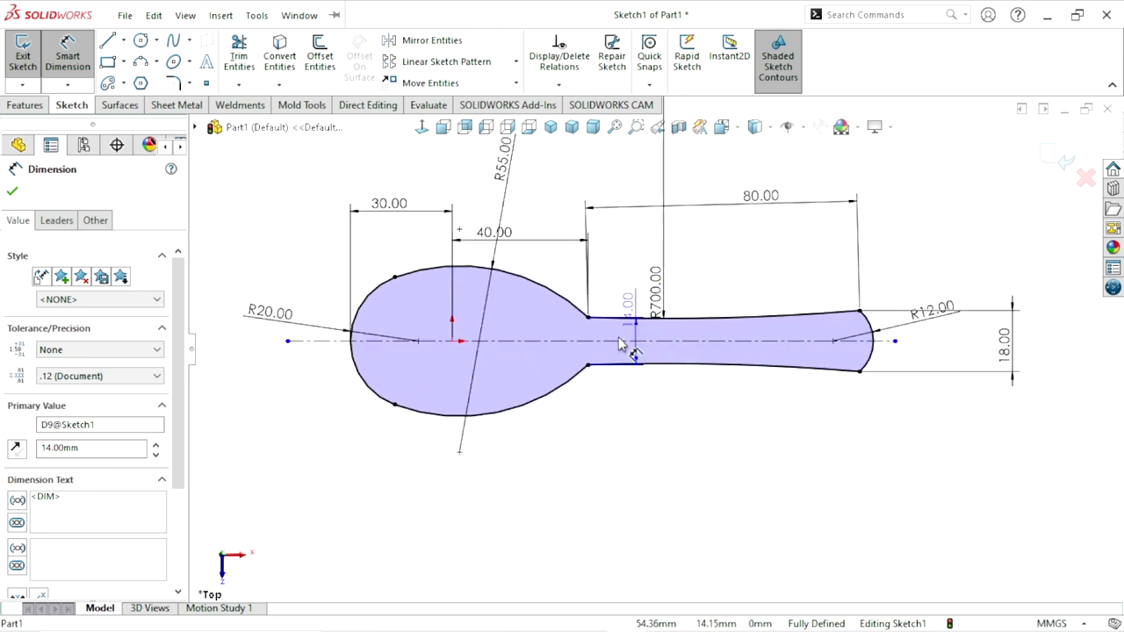
pyautogui.click(598, 427)
pyautogui.scroll(1, 663, 352)
pyautogui.scroll(-1, 600, 351)
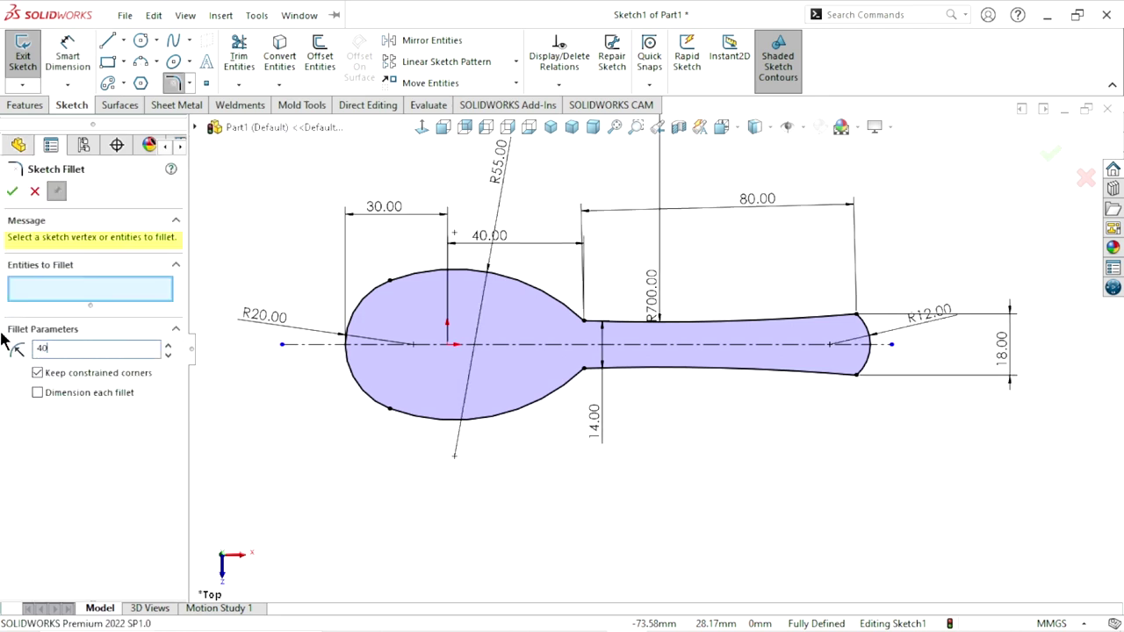
# Fillet the upper and lower neck corners with a 40 mm radius
pyautogui.click(586, 326)
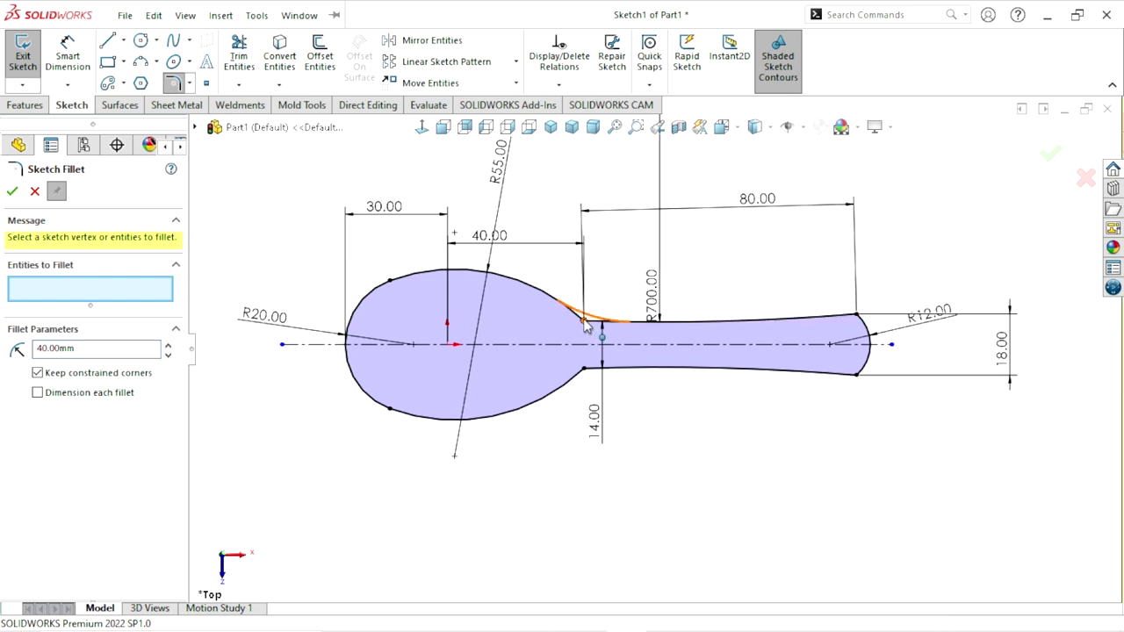
pyautogui.click(569, 381)
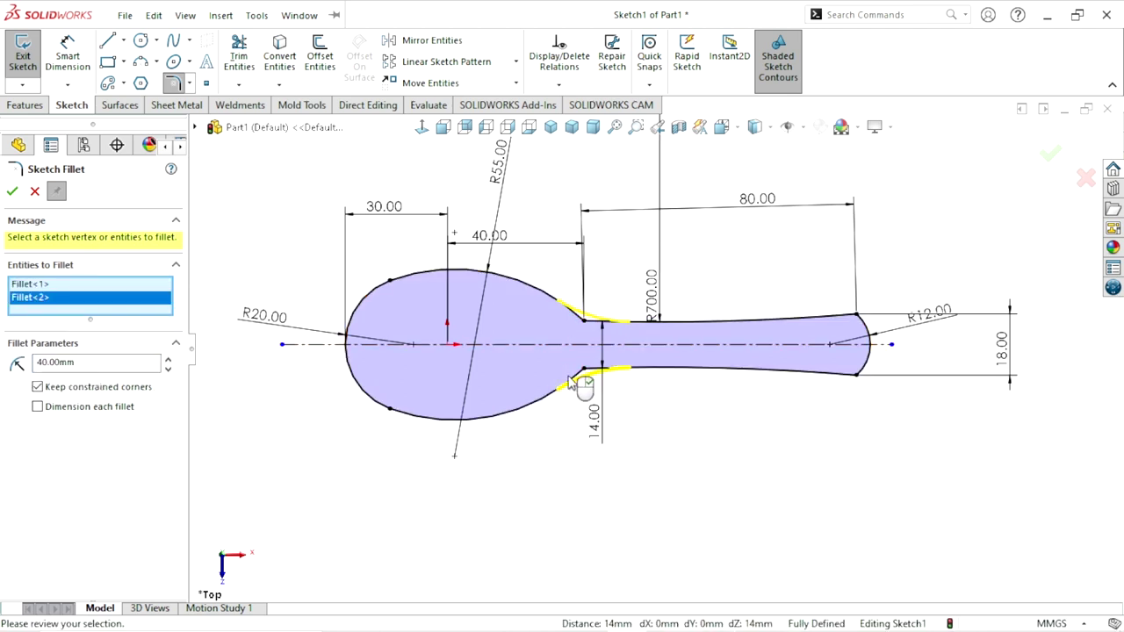
pyautogui.click(13, 192)
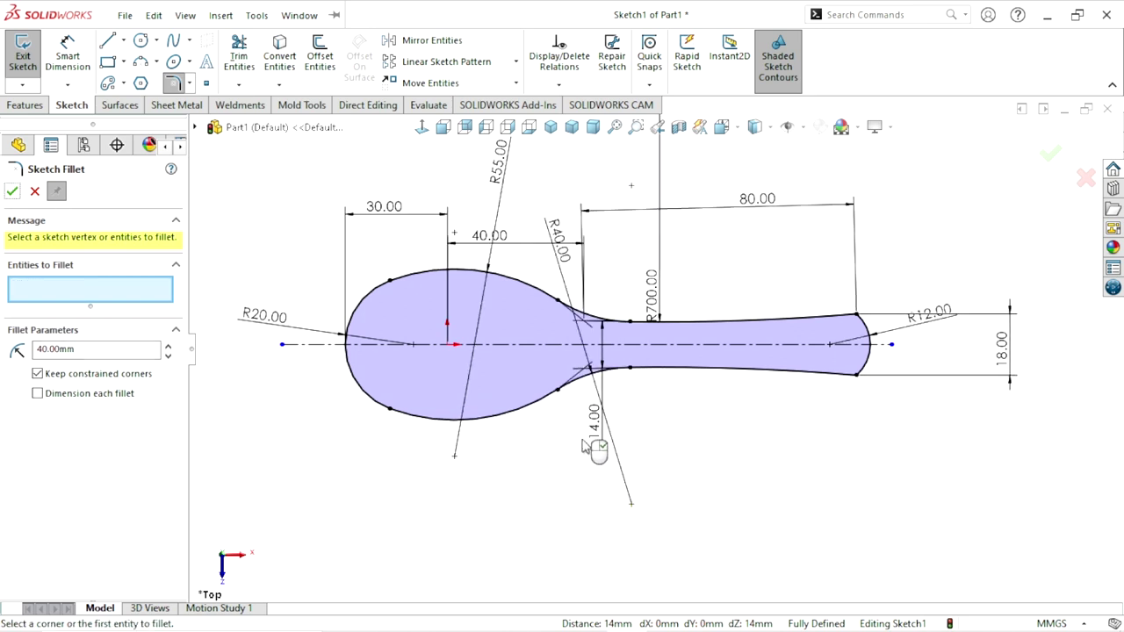
pyautogui.click(12, 191)
pyautogui.scroll(1, 638, 366)
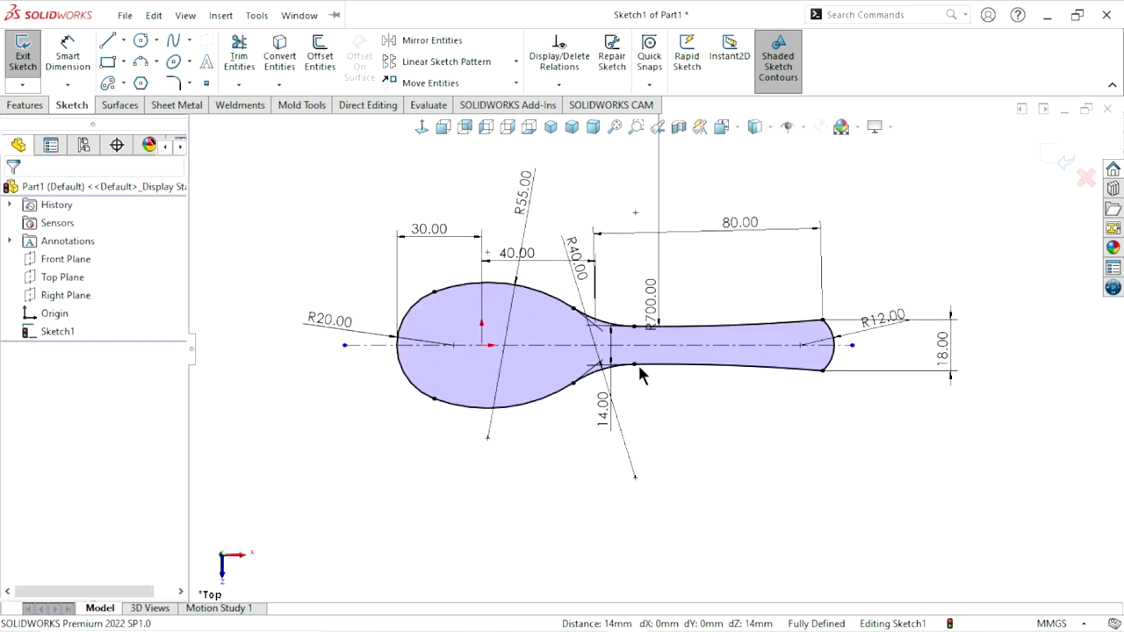
pyautogui.scroll(-1, 690, 326)
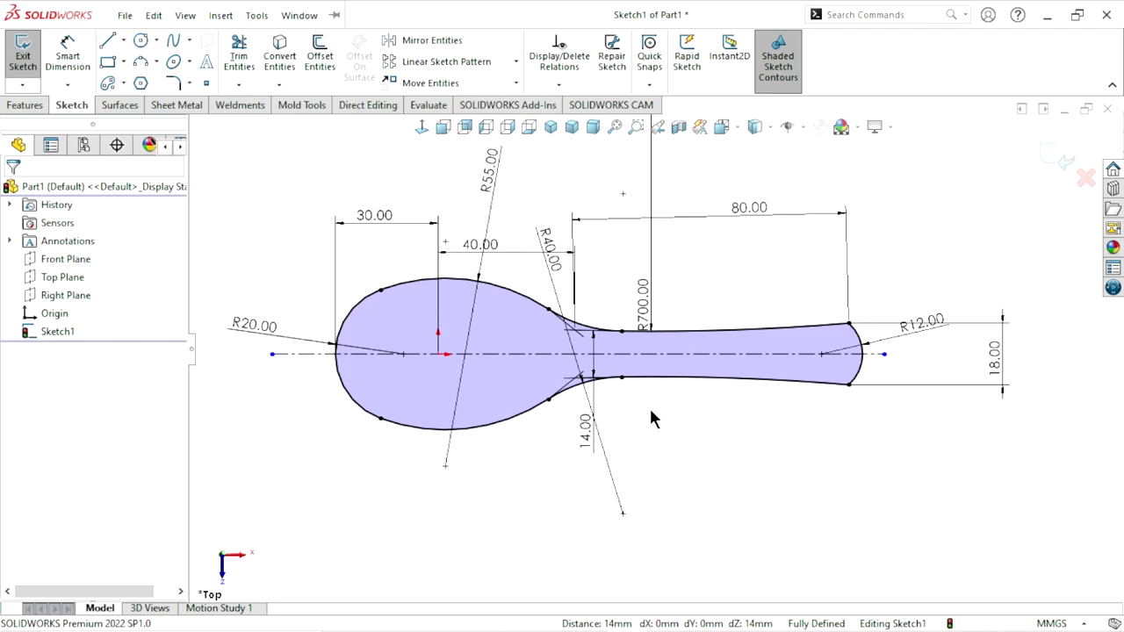
# Inspect the centerline's endpoint at the handle tip
pyautogui.scroll(-1, 747, 408)
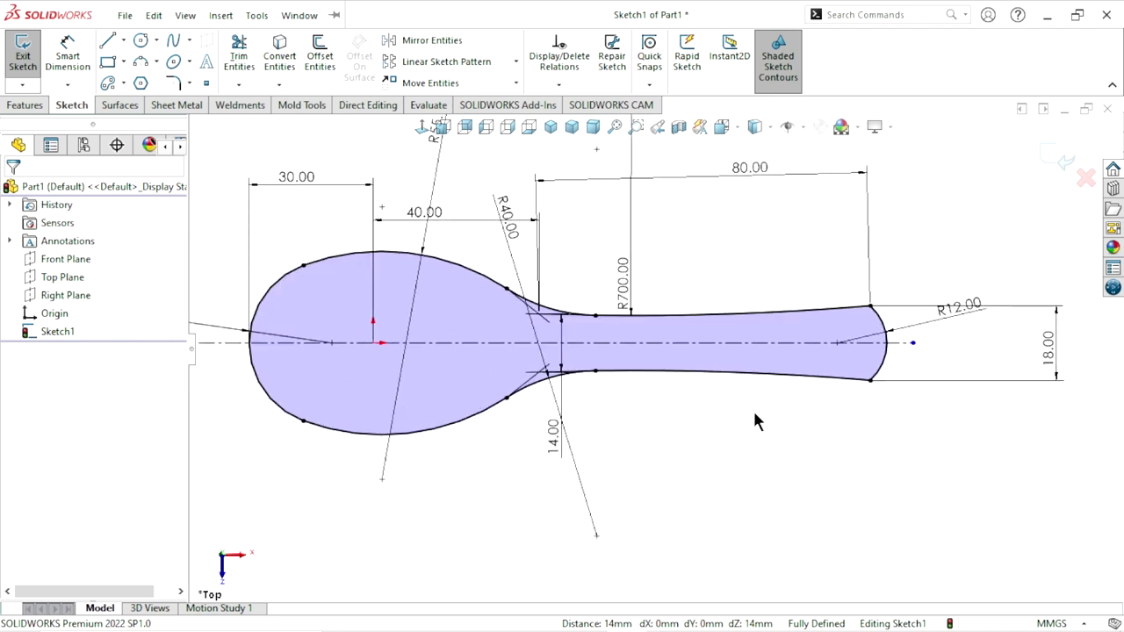
pyautogui.click(913, 340)
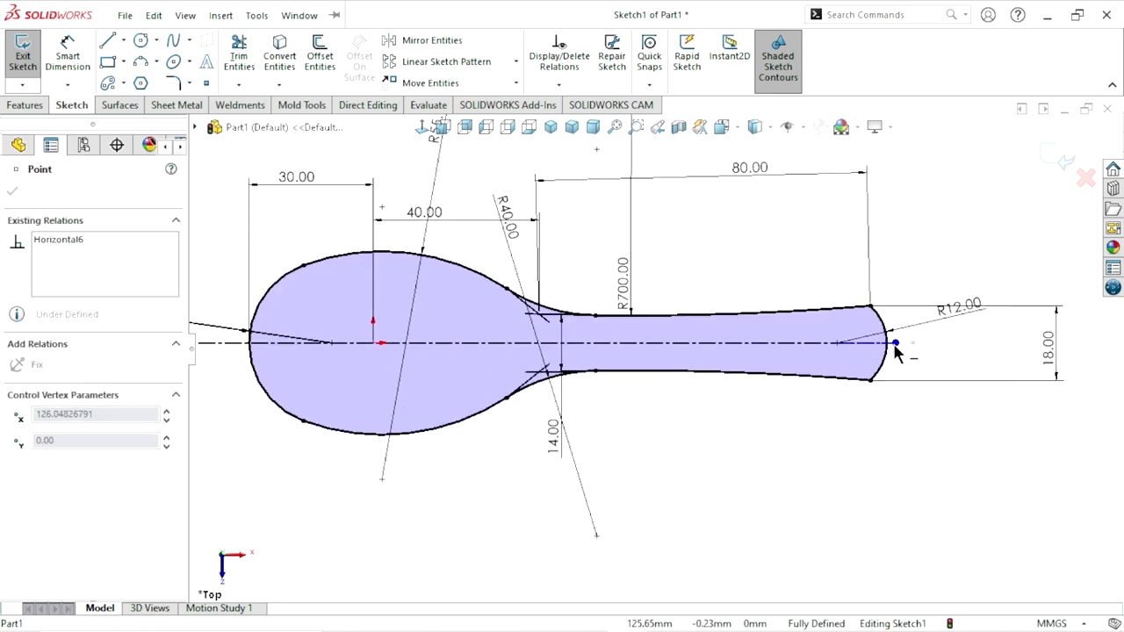
pyautogui.click(784, 453)
pyautogui.scroll(2, 401, 364)
pyautogui.scroll(-2, 294, 367)
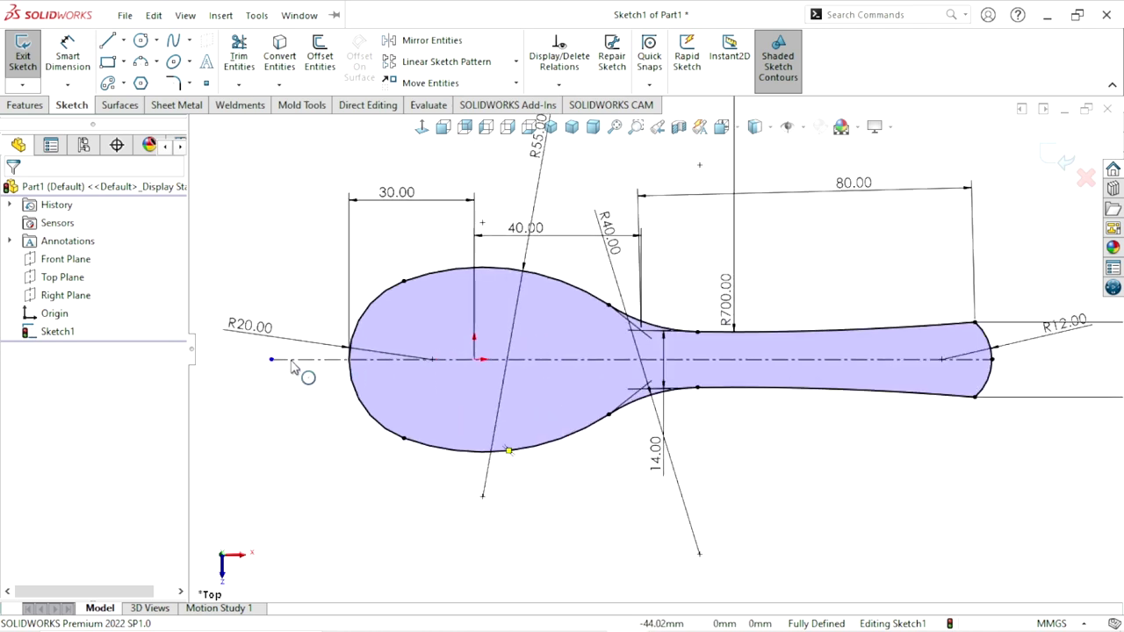
# Drag the centerline's left endpoint onto the origin
pyautogui.click(350, 360)
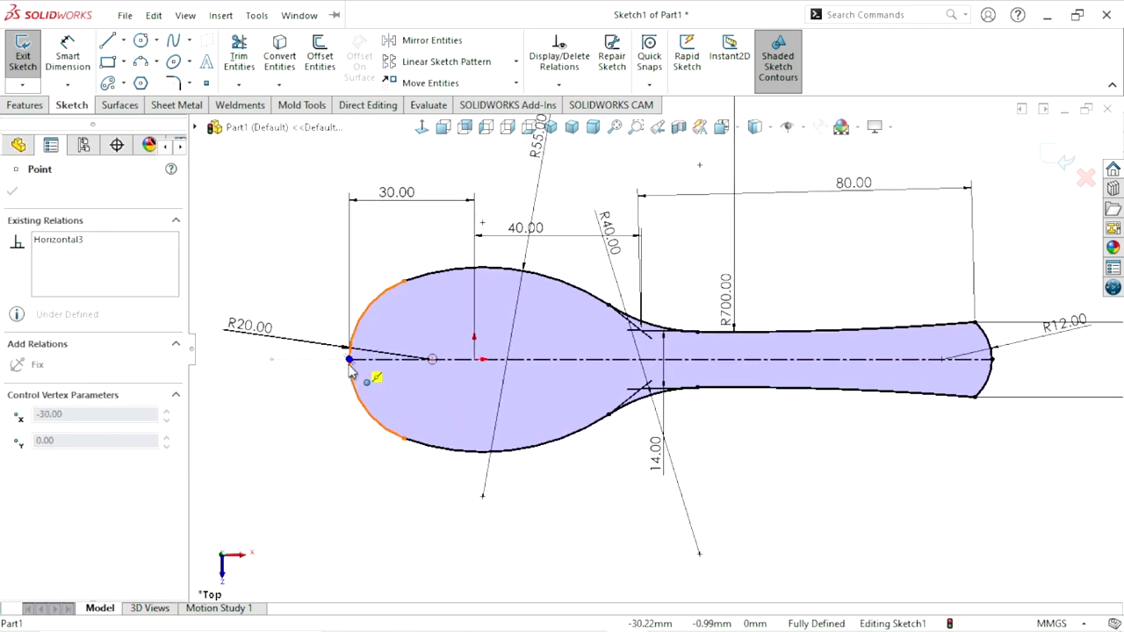
pyautogui.moveTo(350, 362); pyautogui.dragTo(475, 360)
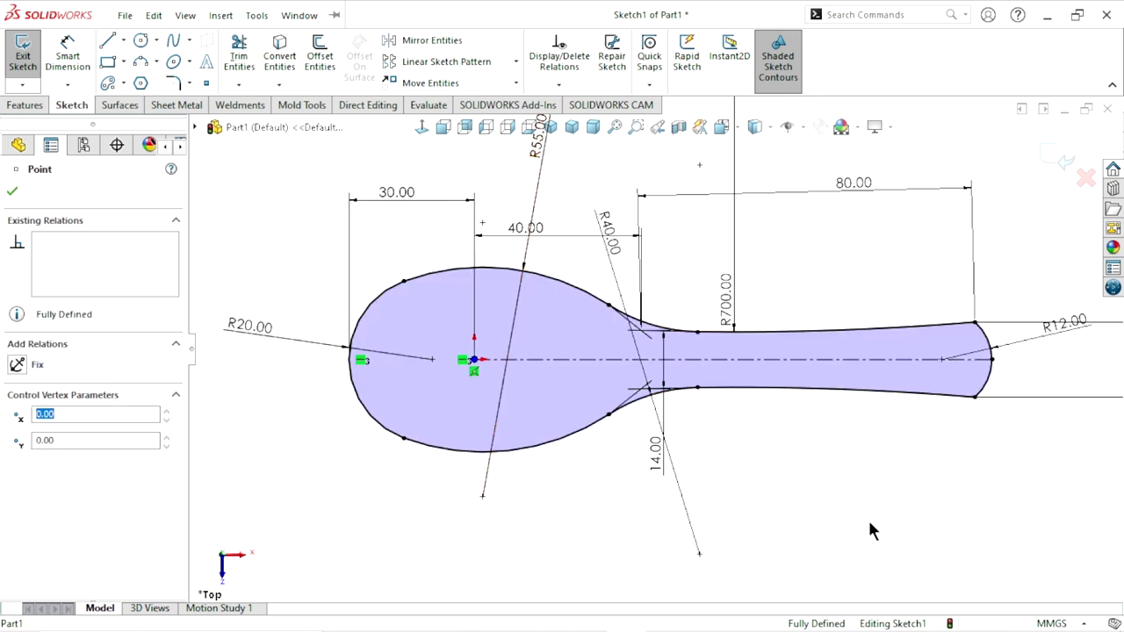
pyautogui.click(698, 439)
pyautogui.scroll(2, 699, 438)
pyautogui.scroll(-1, 721, 406)
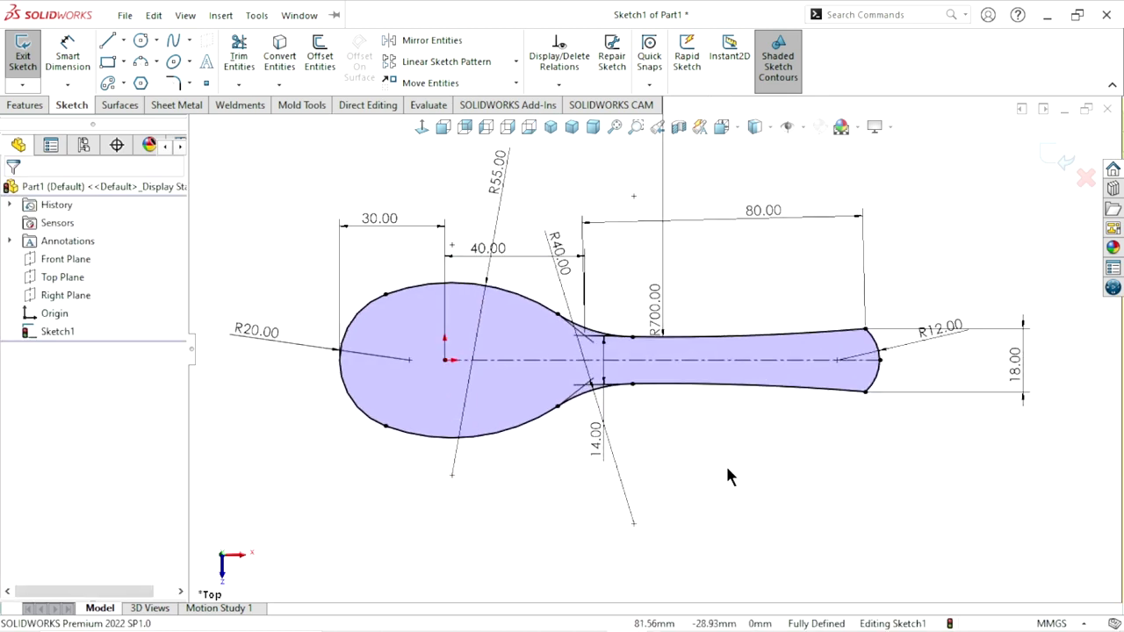
pyautogui.scroll(-1, 665, 439)
pyautogui.scroll(3, 676, 397)
pyautogui.scroll(-1, 686, 391)
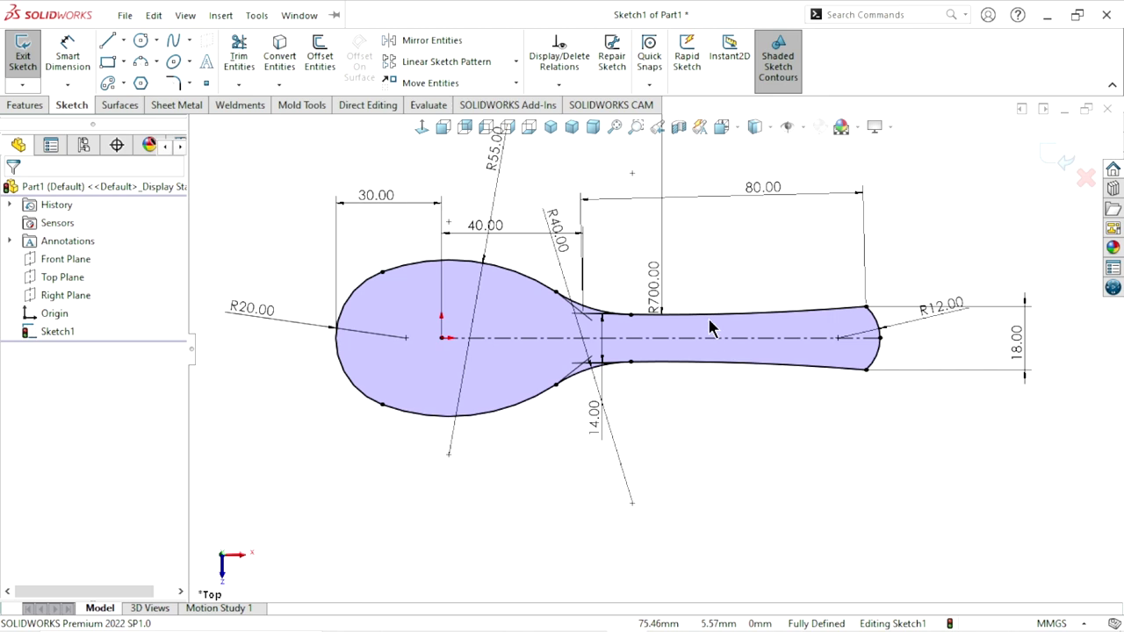
pyautogui.scroll(2, 702, 324)
pyautogui.scroll(-1, 675, 281)
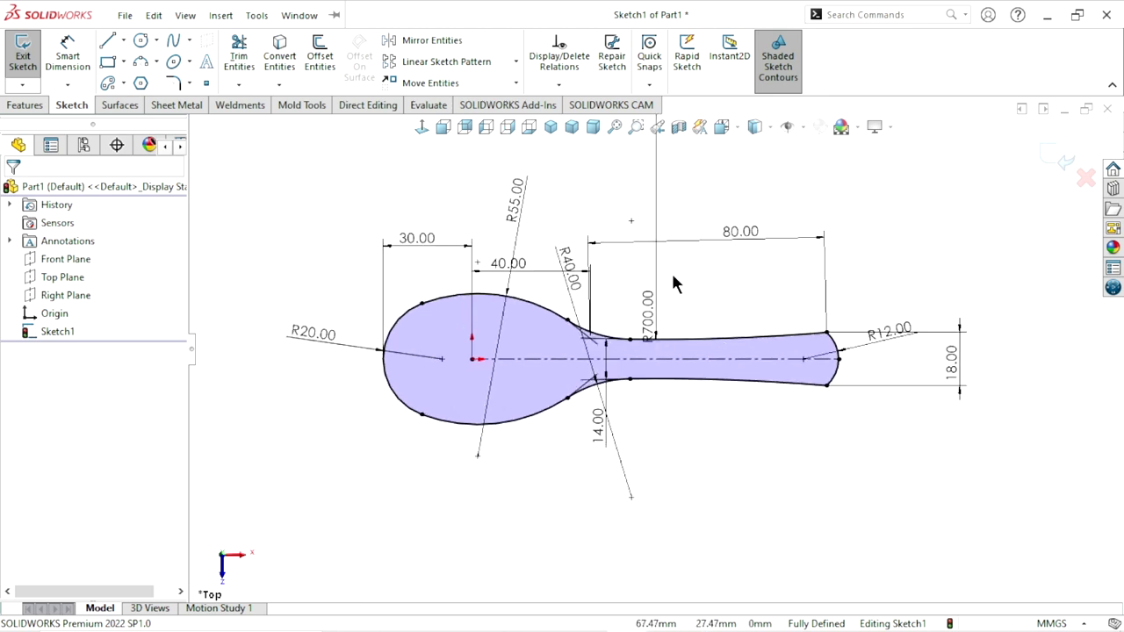
pyautogui.click(72, 52)
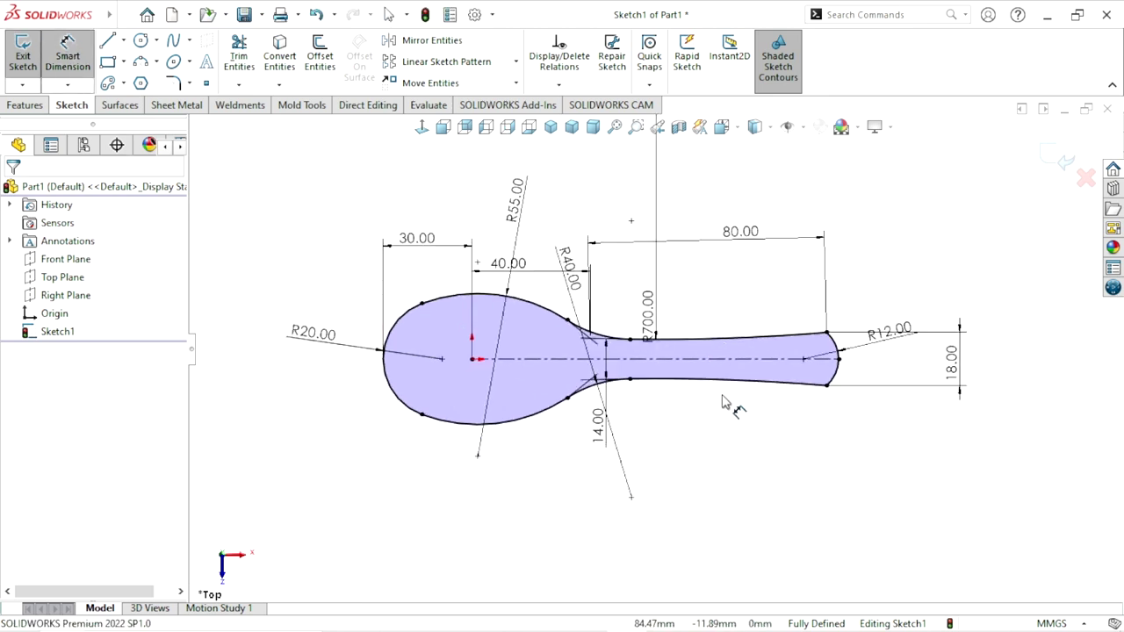
# Add a driven 154.04 length from the handle-tip centerline end to the bowl's left arc, then exit the sketch
pyautogui.click(840, 359)
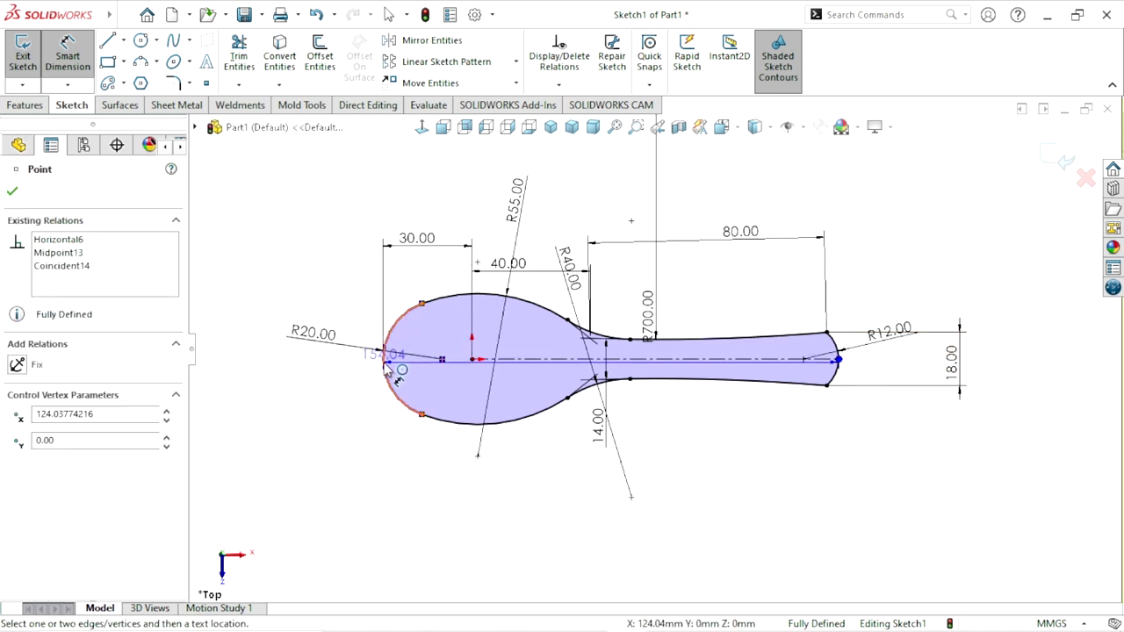
pyautogui.click(384, 349)
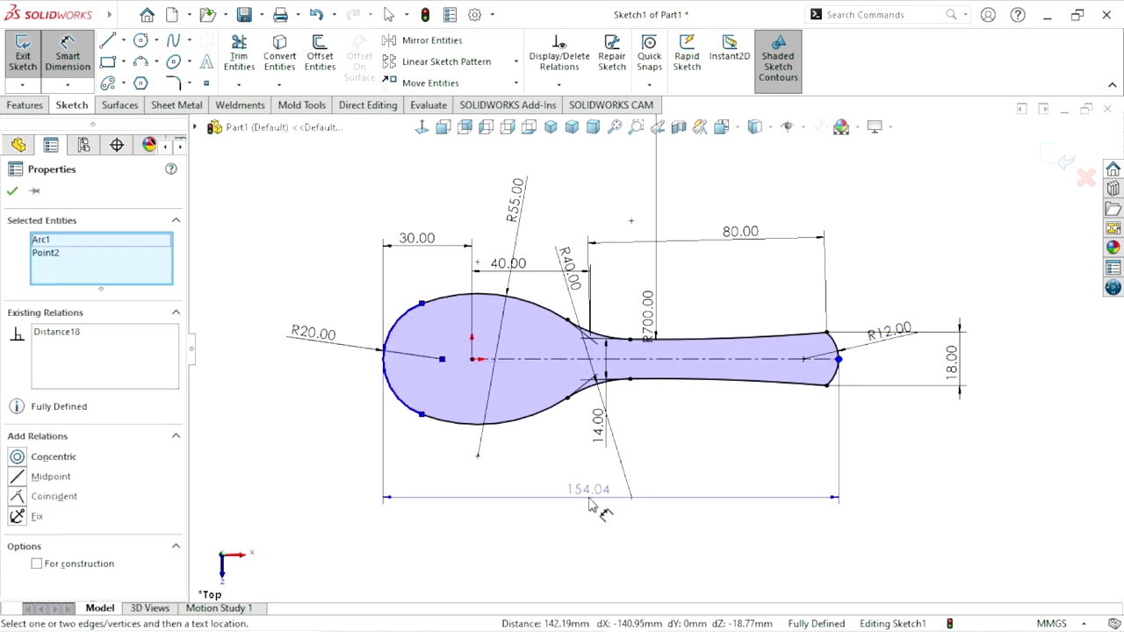
pyautogui.click(587, 497)
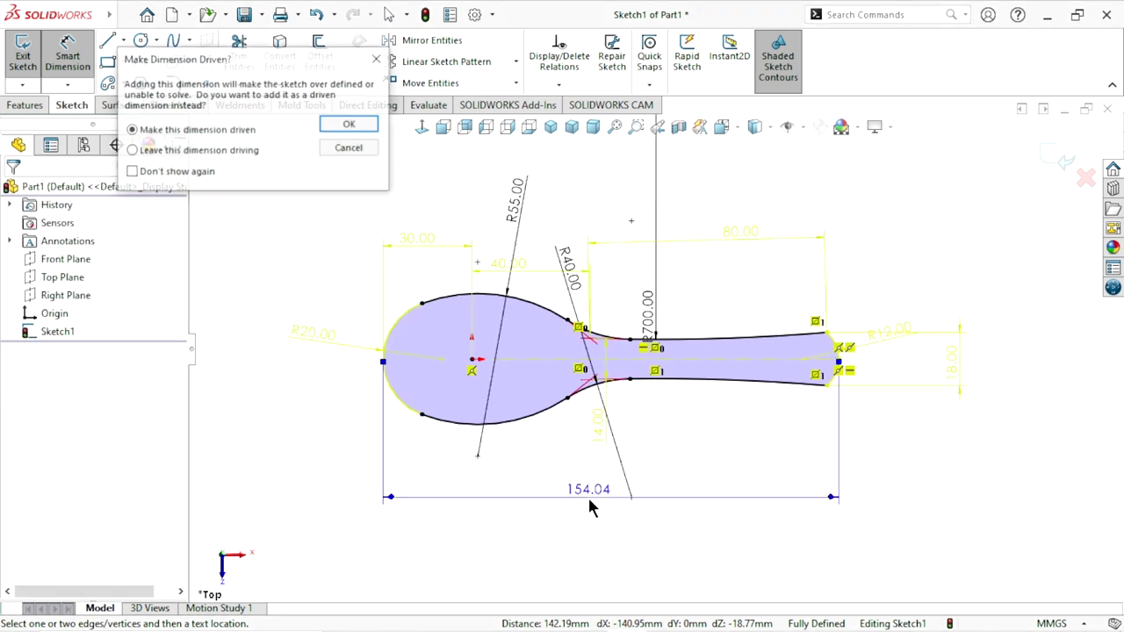
pyautogui.click(360, 124)
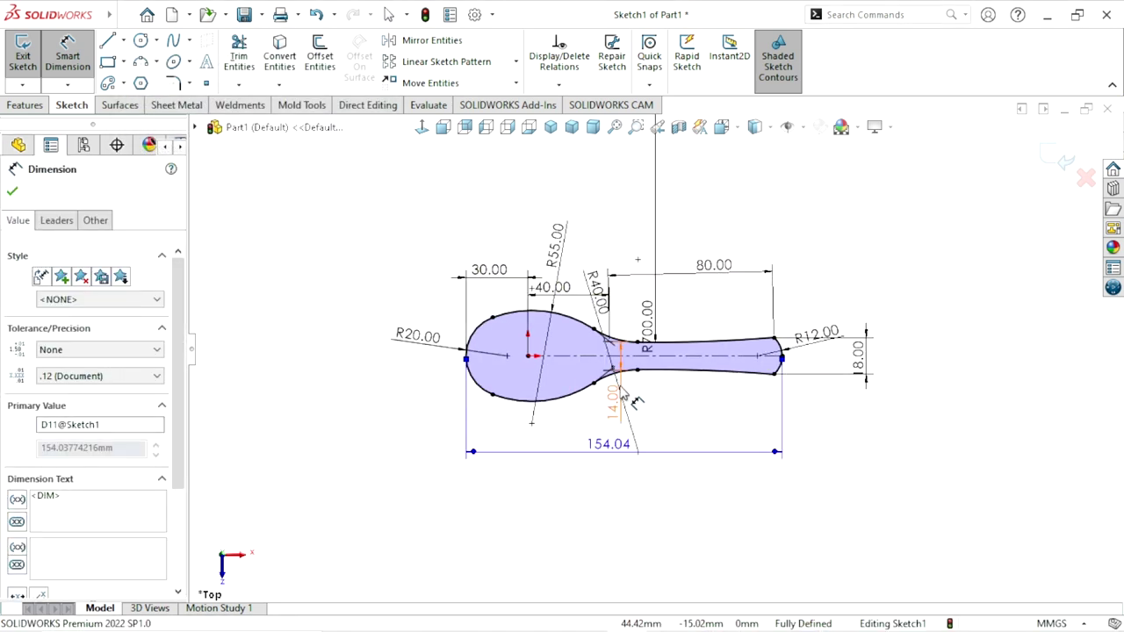
pyautogui.click(1065, 163)
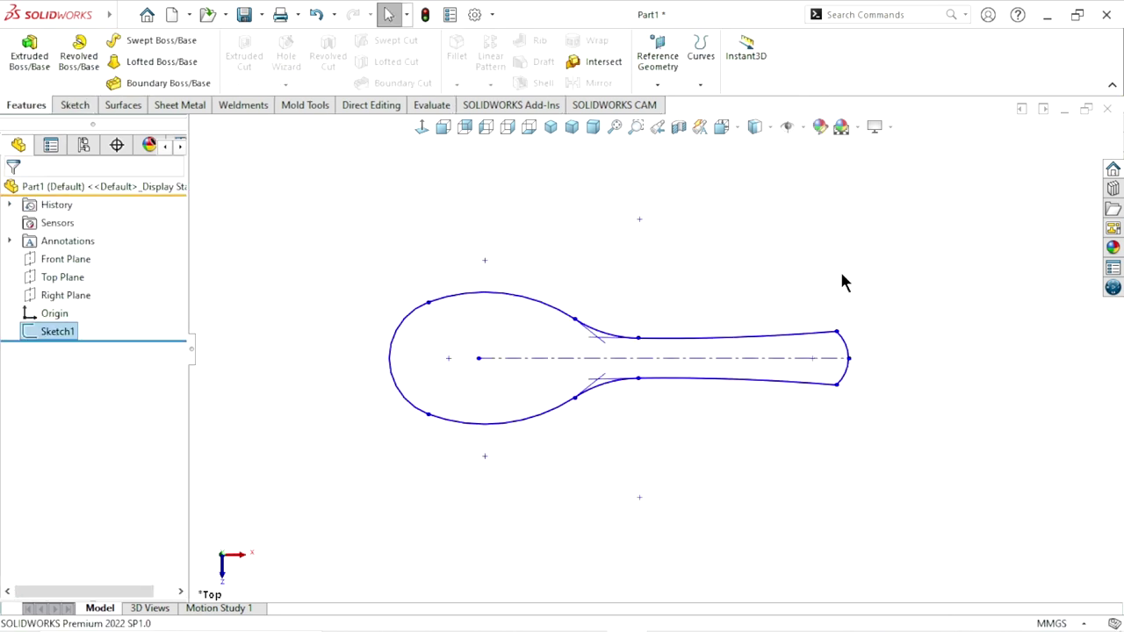
# Check the outline in isometric view, then start a new sketch on the Front Plane
pyautogui.moveTo(664, 322)
pyautogui.mouseDown(button='middle')
pyautogui.moveTo(635, 219)
pyautogui.moveTo(684, 236)
pyautogui.moveTo(693, 296)
pyautogui.moveTo(632, 254)
pyautogui.mouseUp(button='middle')
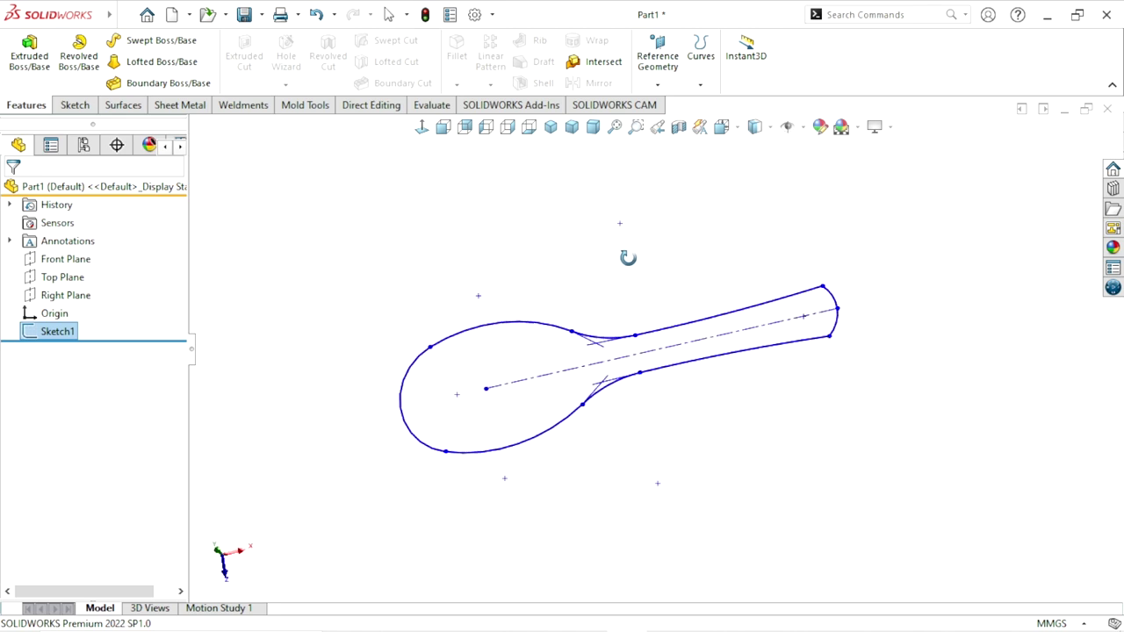
pyautogui.click(547, 308)
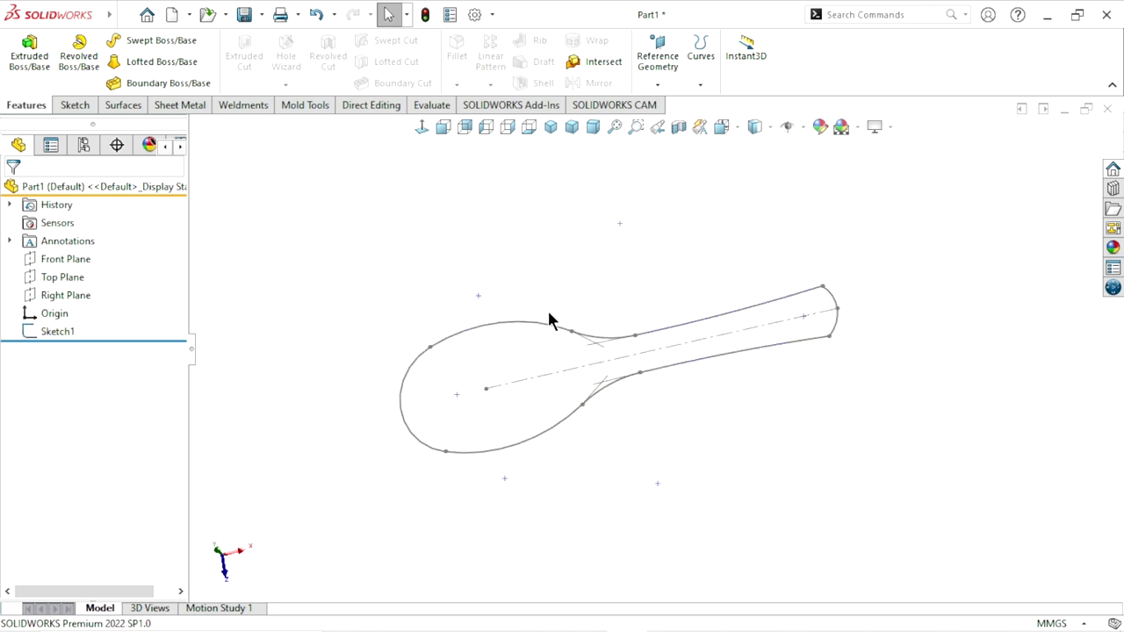
pyautogui.click(58, 261)
pyautogui.click(346, 384)
pyautogui.moveTo(346, 384)
pyautogui.mouseDown(button='middle')
pyautogui.moveTo(346, 328)
pyautogui.moveTo(246, 141)
pyautogui.mouseUp(button='middle')
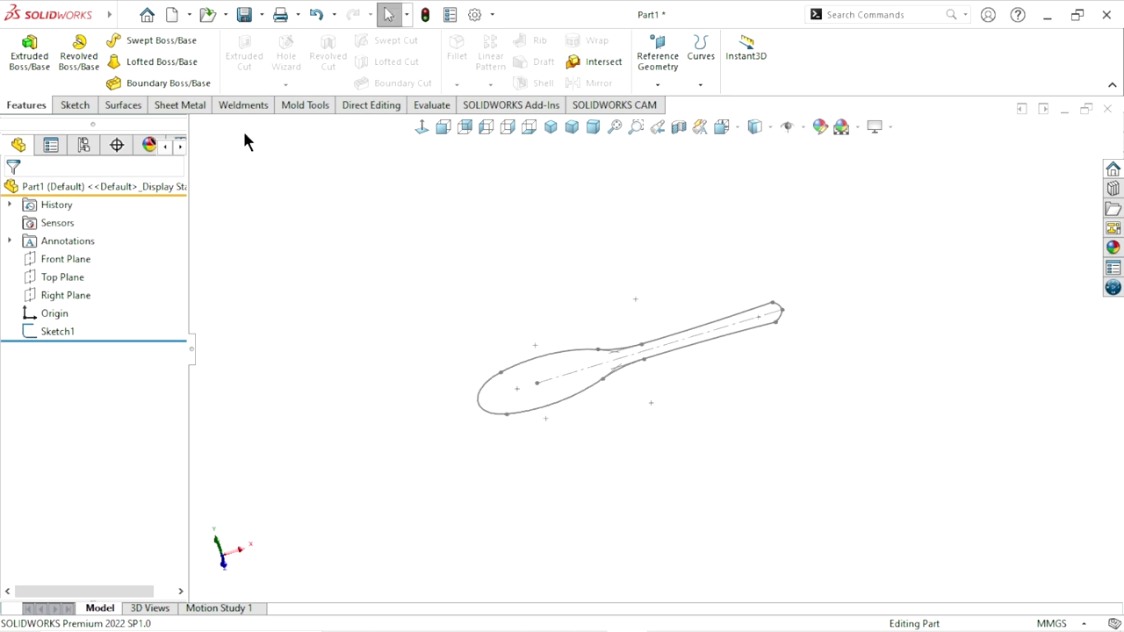
pyautogui.click(553, 131)
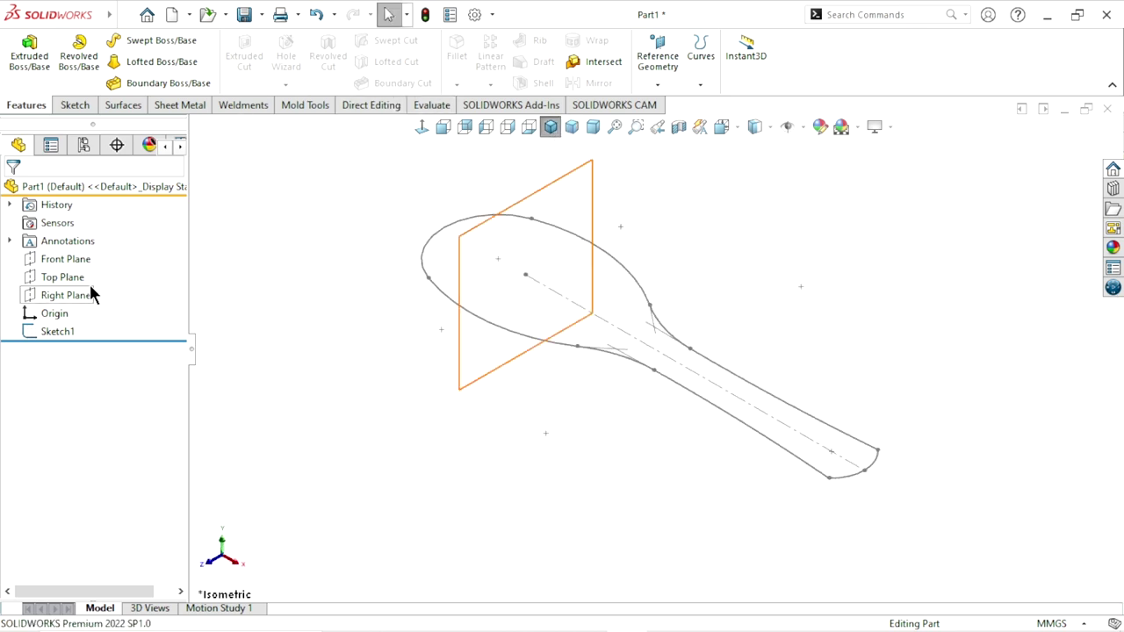
pyautogui.click(70, 259)
pyautogui.click(85, 236)
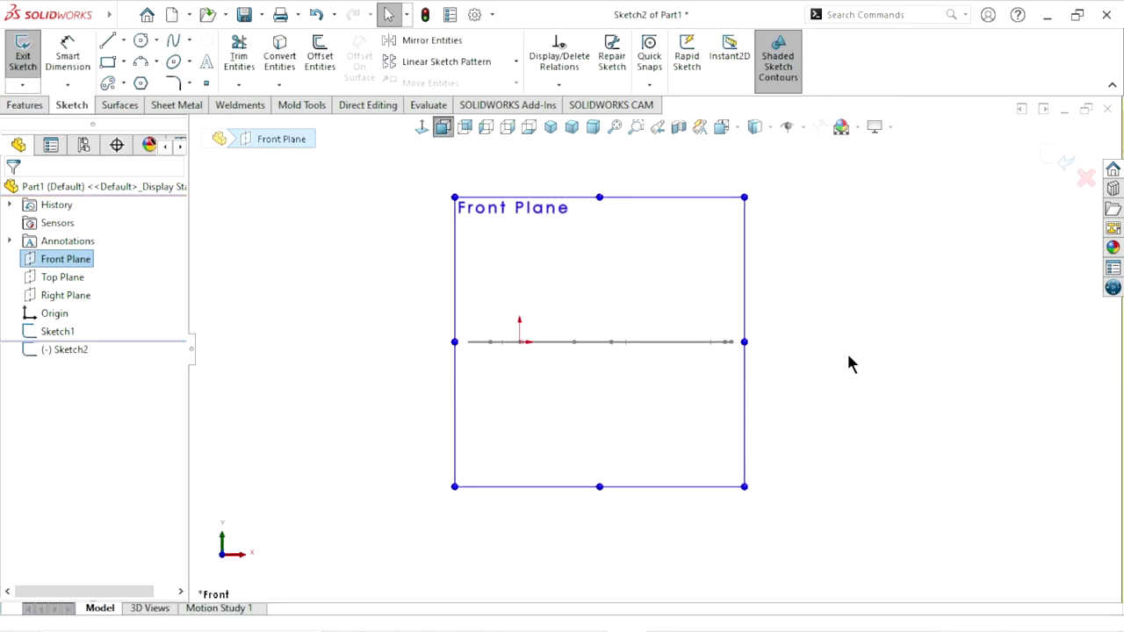
# Draw a three-point bowl arc dipping below the handle line
pyautogui.click(674, 419)
pyautogui.scroll(1, 659, 369)
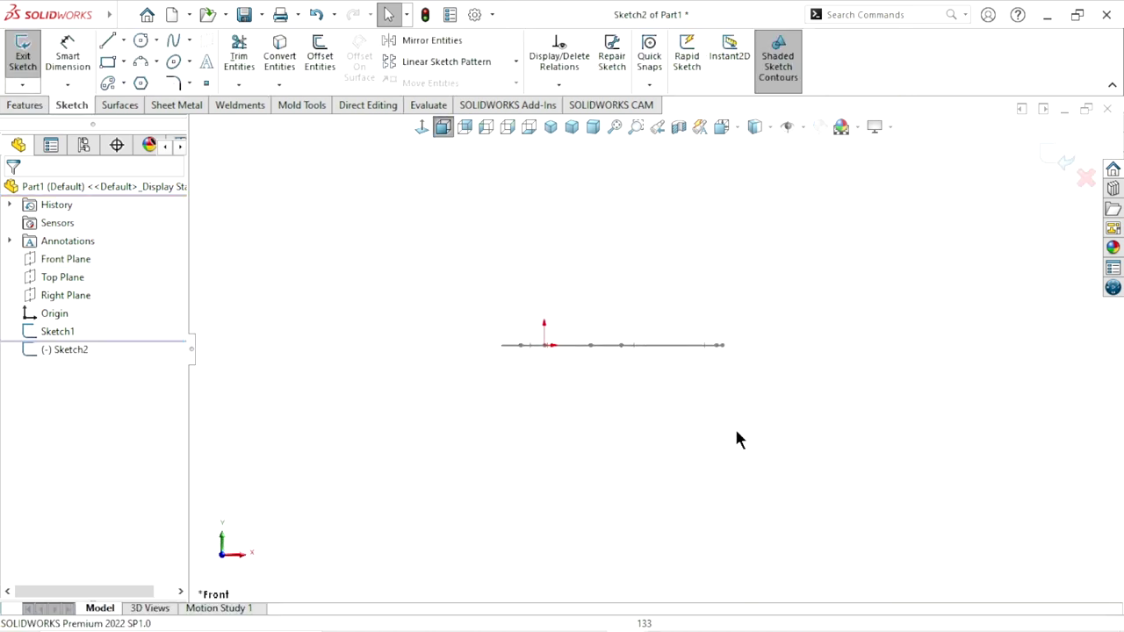
pyautogui.scroll(-1, 736, 433)
pyautogui.scroll(-1, 640, 376)
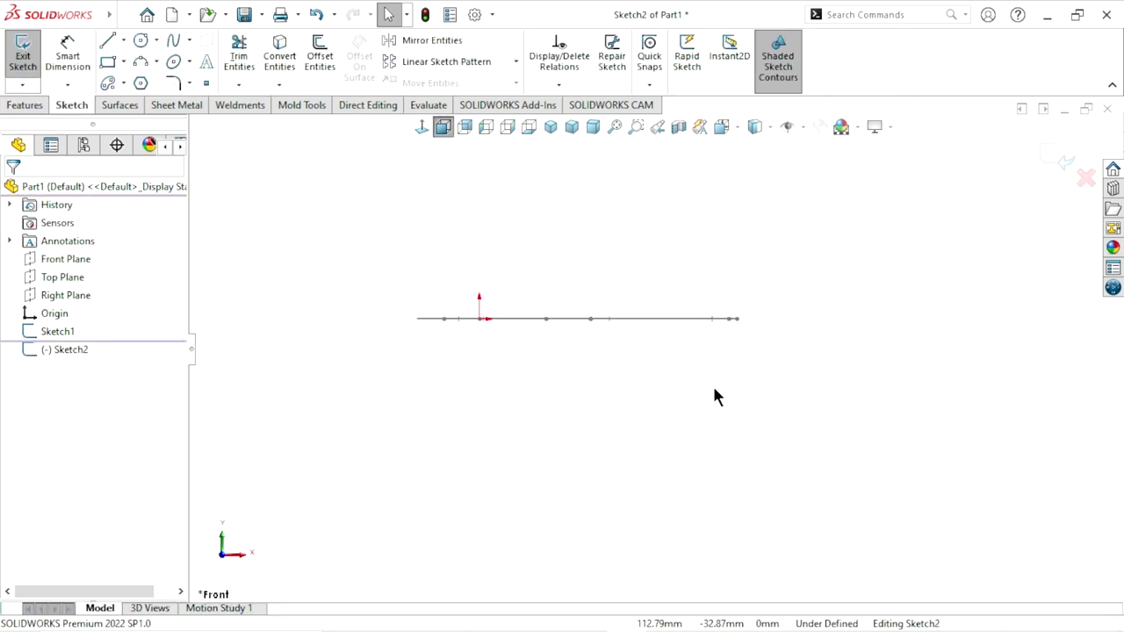
pyautogui.click(140, 65)
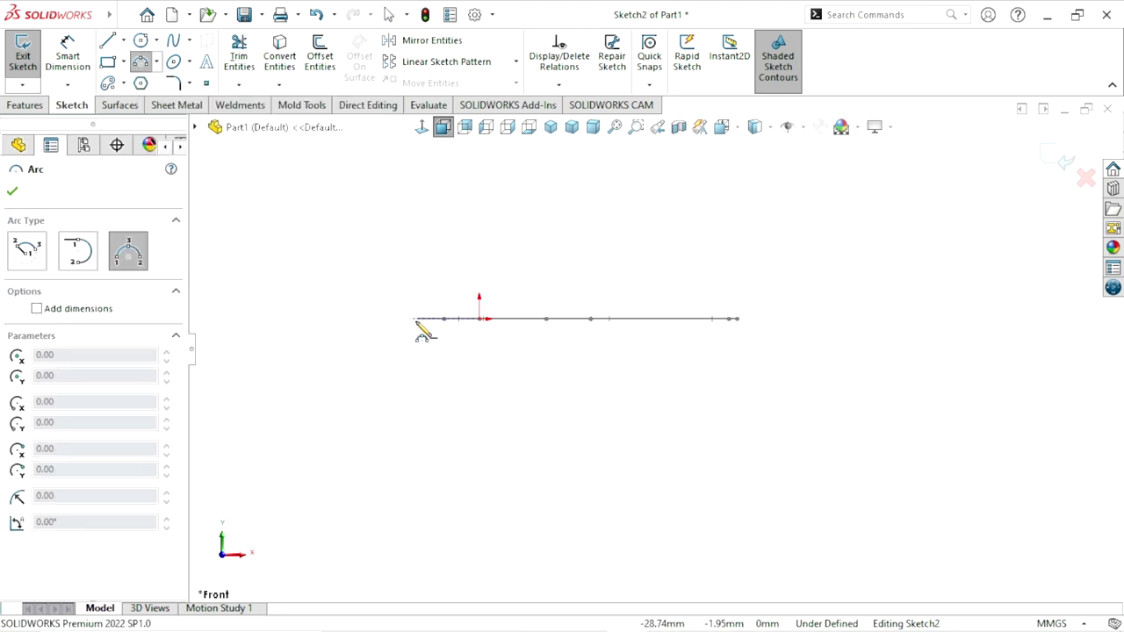
pyautogui.click(417, 392)
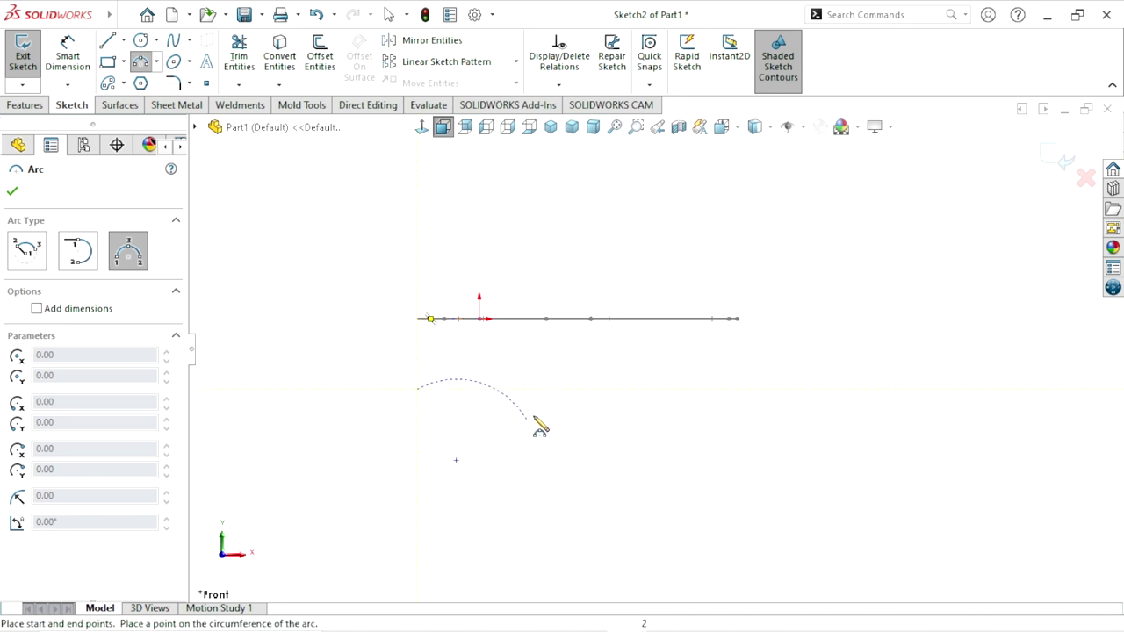
pyautogui.click(540, 389)
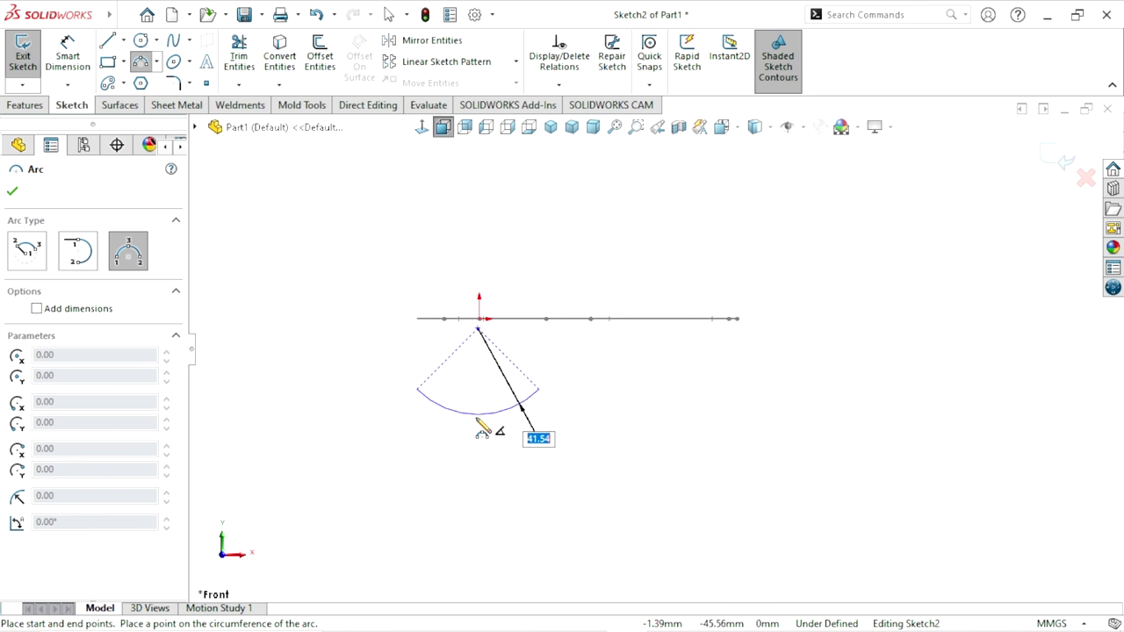
pyautogui.click(477, 418)
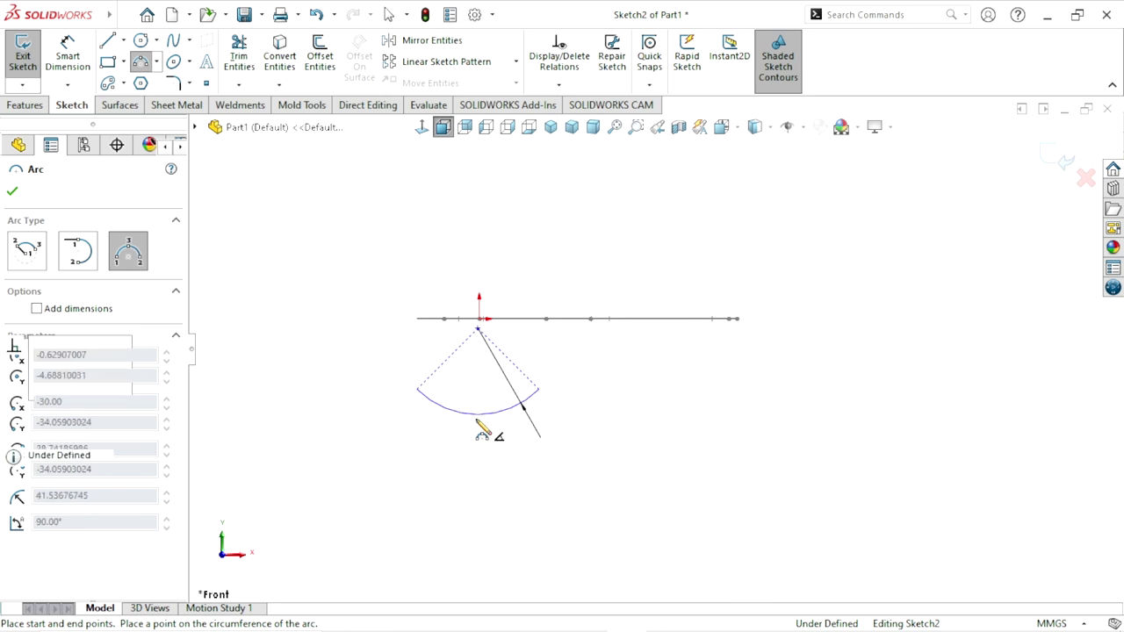
pyautogui.rightClick(572, 422)
pyautogui.click(611, 429)
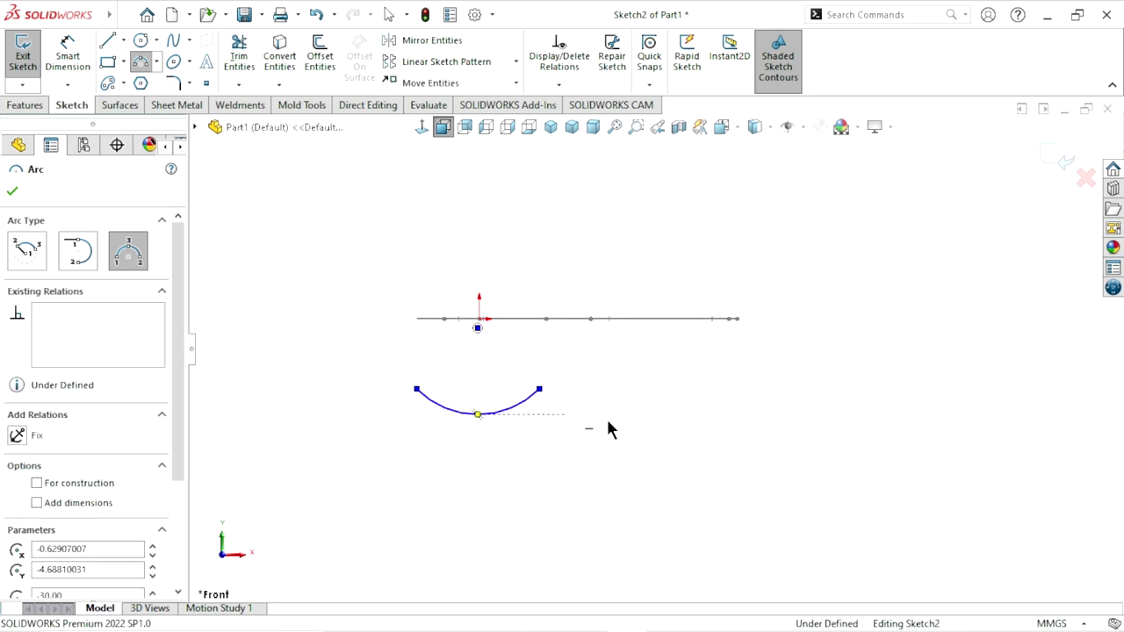
# Drag the bowl arc's centre point down to deepen the arc
pyautogui.click(479, 330)
pyautogui.moveTo(480, 369); pyautogui.dragTo(481, 404)
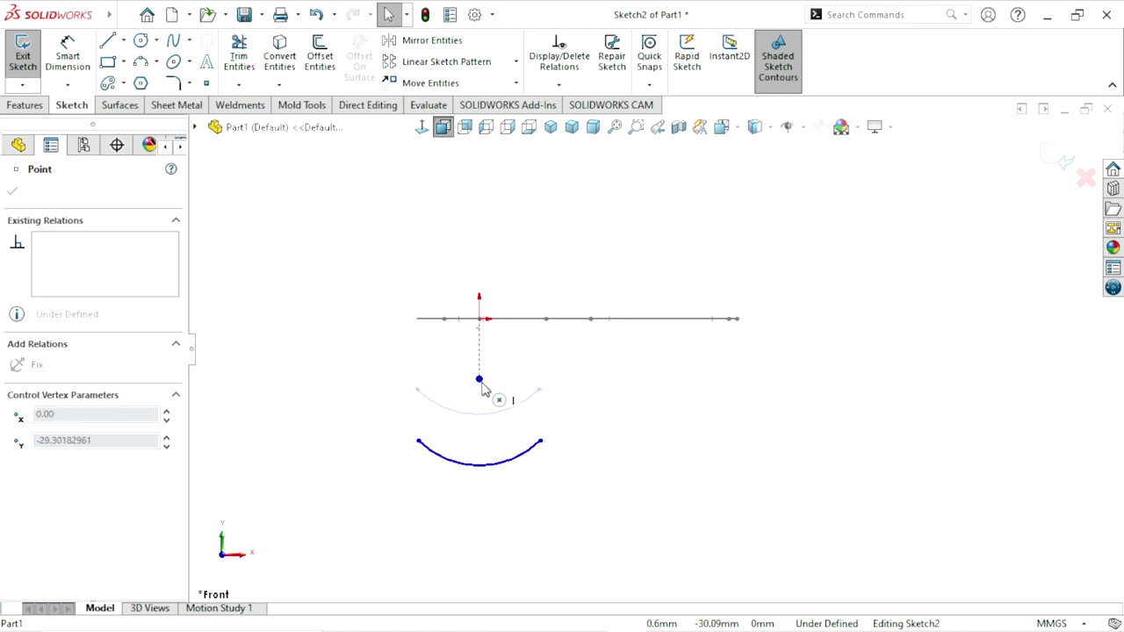
pyautogui.click(616, 461)
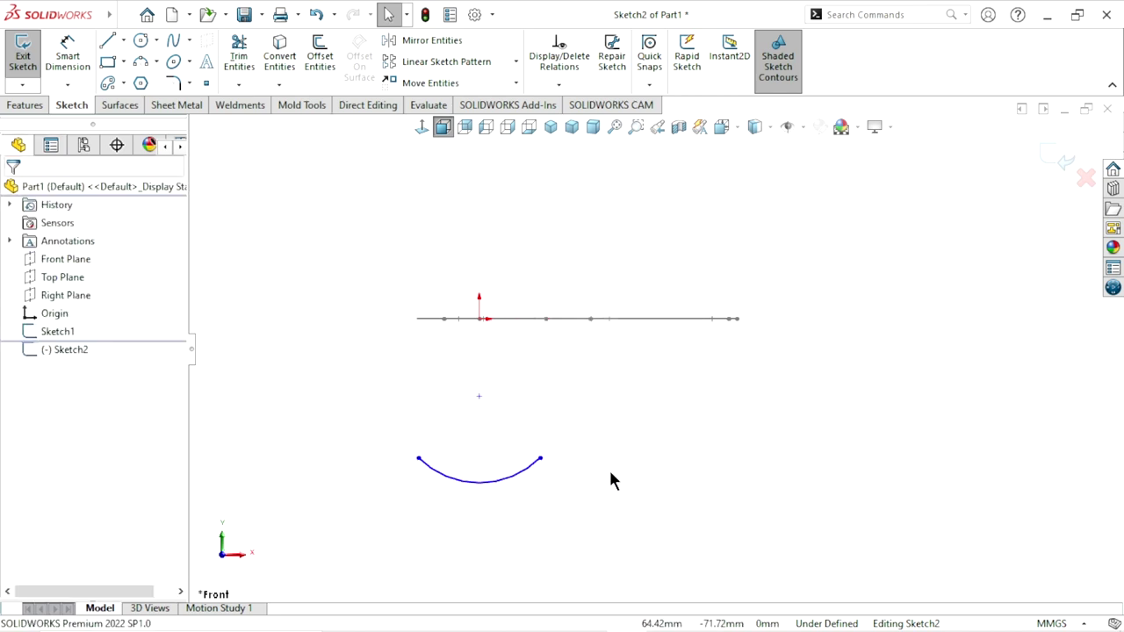
pyautogui.scroll(3, 641, 457)
pyautogui.scroll(-2, 672, 439)
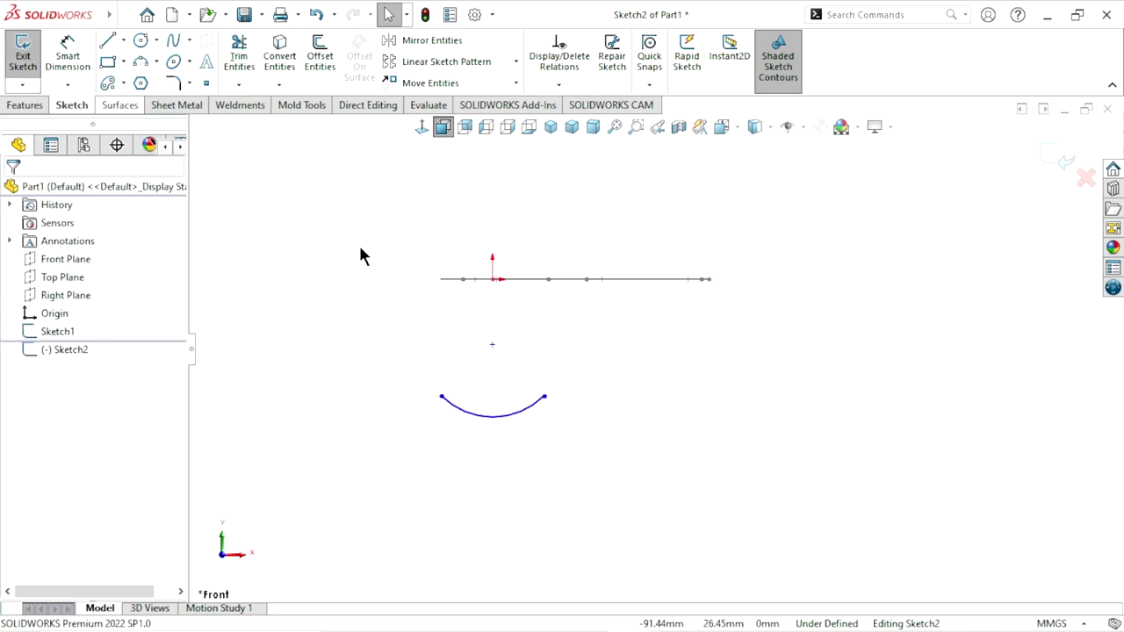
# Draw a second three-point arc rising up-right from the bowl's right end
pyautogui.click(142, 83)
pyautogui.click(545, 398)
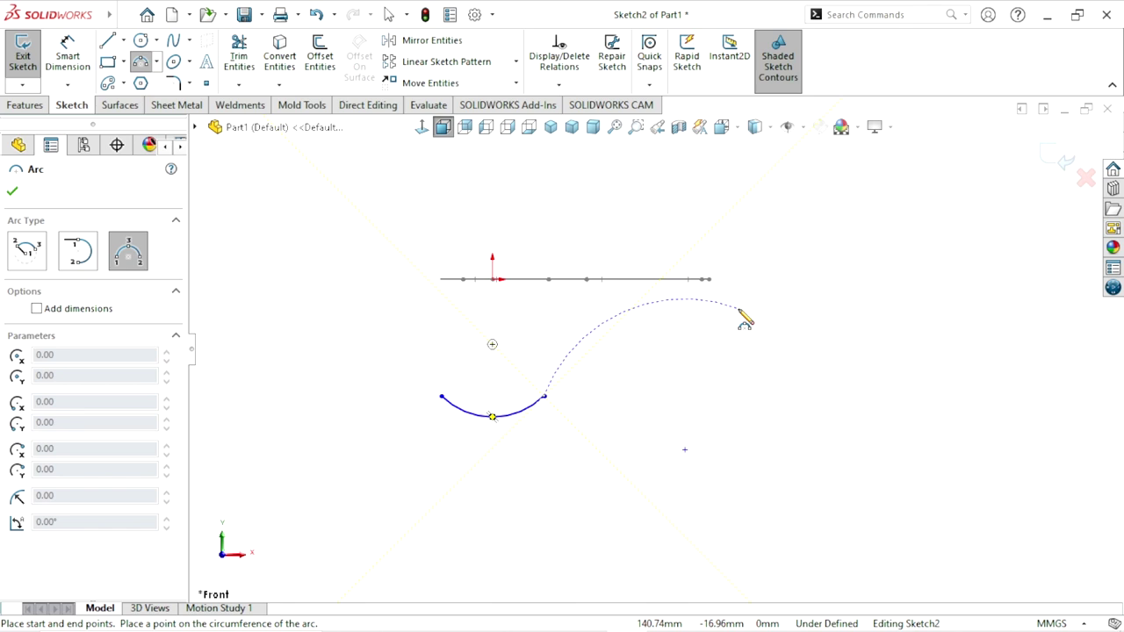
pyautogui.click(770, 310)
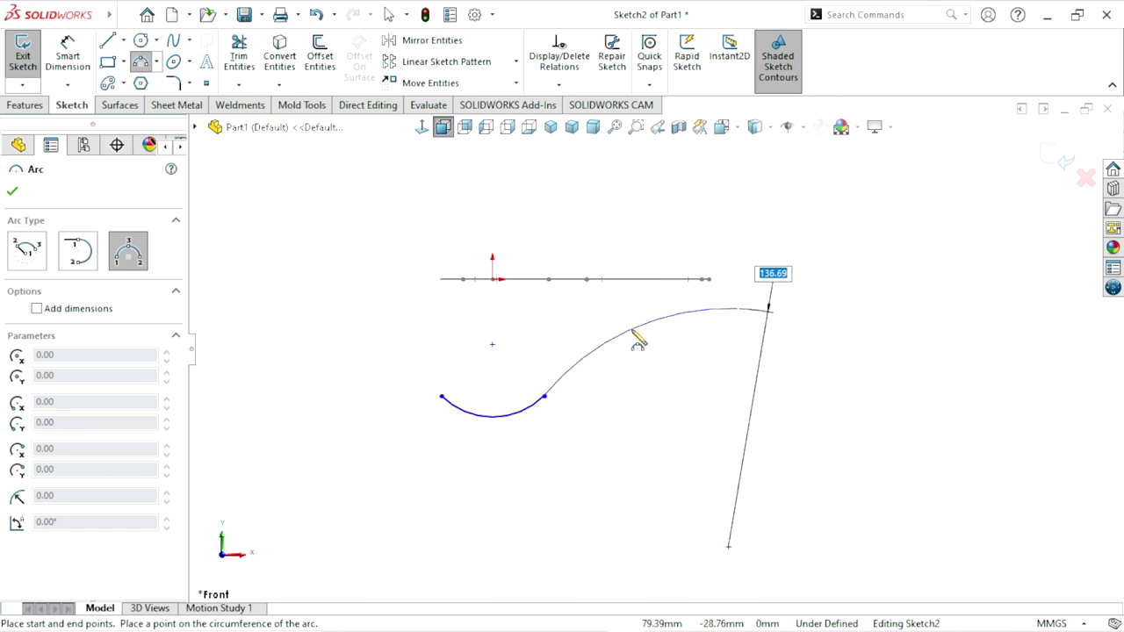
pyautogui.click(639, 342)
pyautogui.rightClick(687, 365)
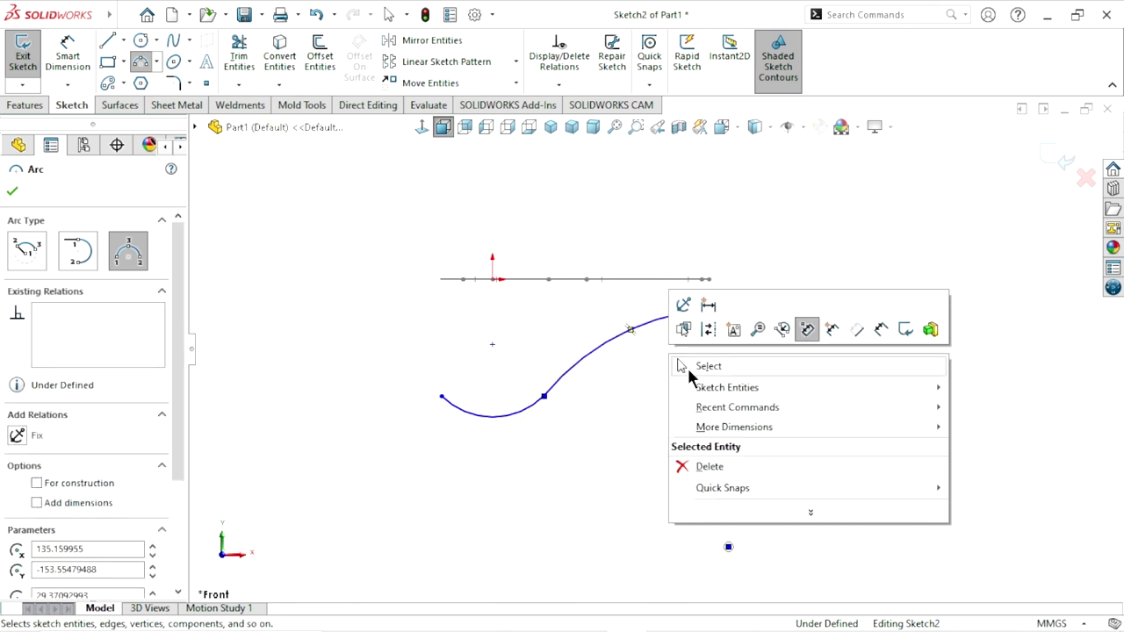
pyautogui.click(688, 367)
pyautogui.scroll(2, 571, 400)
pyautogui.scroll(-3, 585, 382)
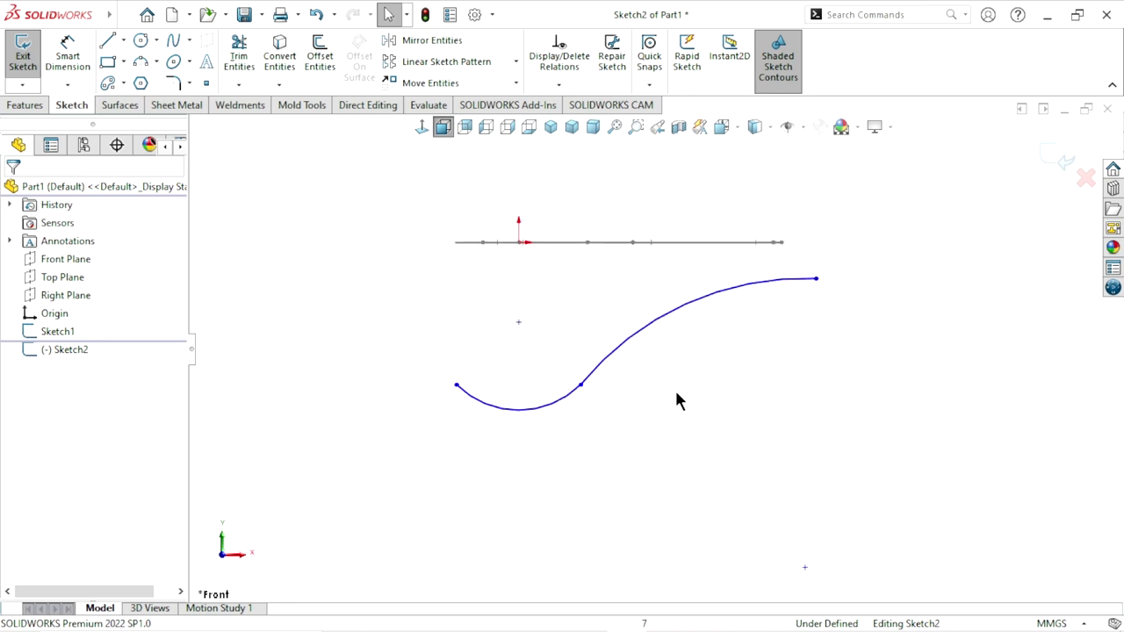
# Make the bowl arc's two endpoints horizontal to each other
pyautogui.click(581, 385)
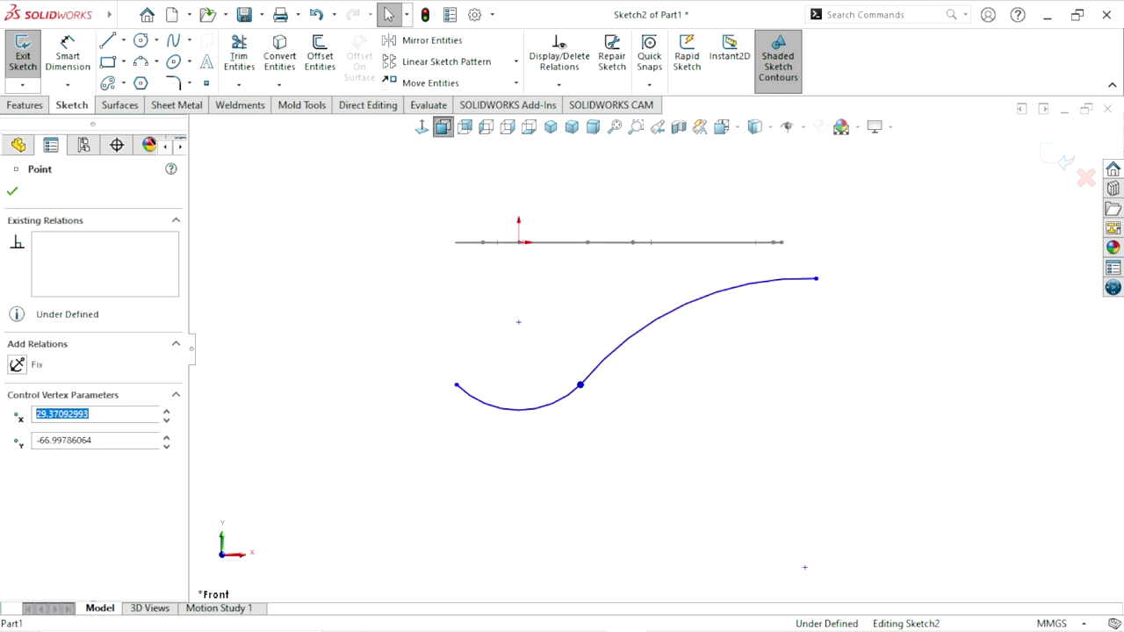
pyautogui.keyDown('ctrl'); pyautogui.click(456, 386); pyautogui.keyUp('ctrl')
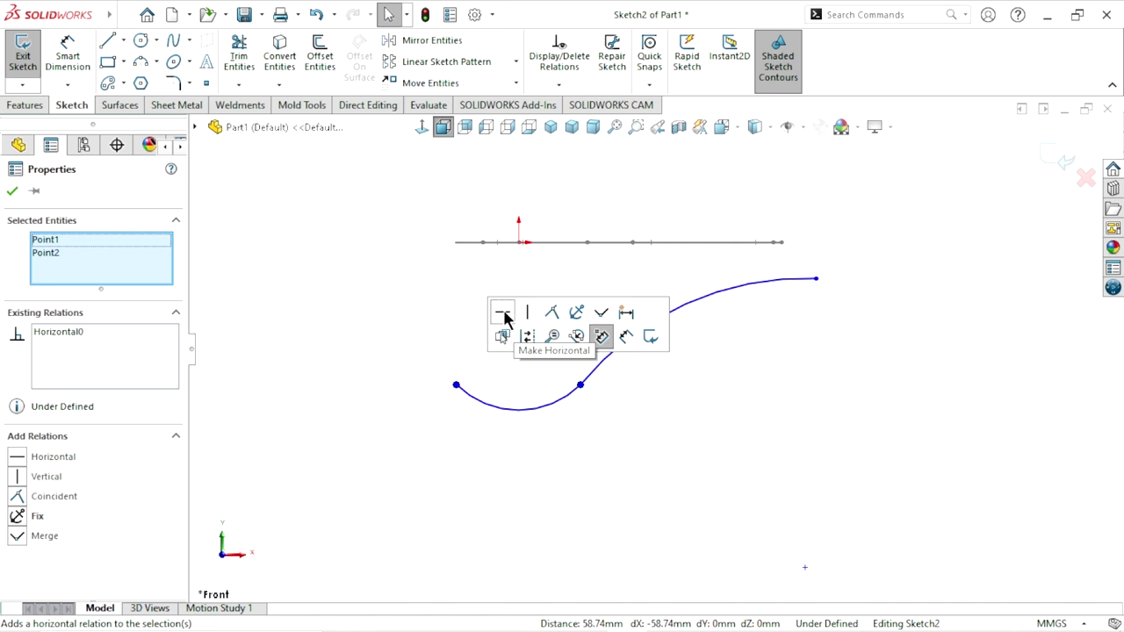
pyautogui.click(659, 405)
pyautogui.scroll(2, 633, 434)
pyautogui.scroll(-1, 702, 376)
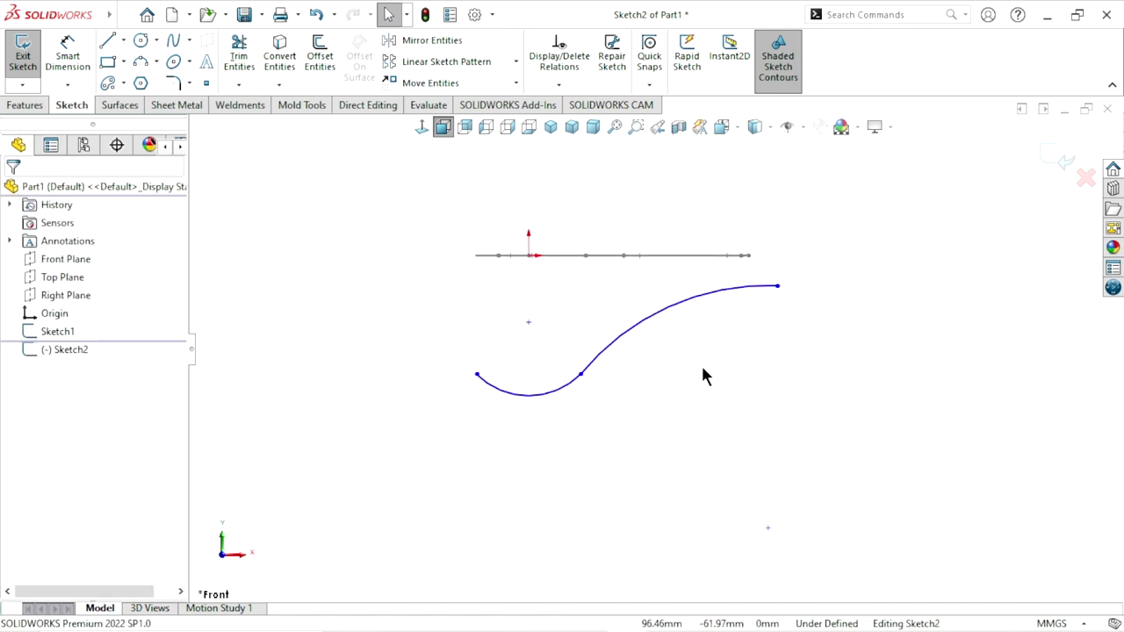
# Give the bowl arc a 40 mm radius, moving the R40.00 label below and right
pyautogui.click(77, 63)
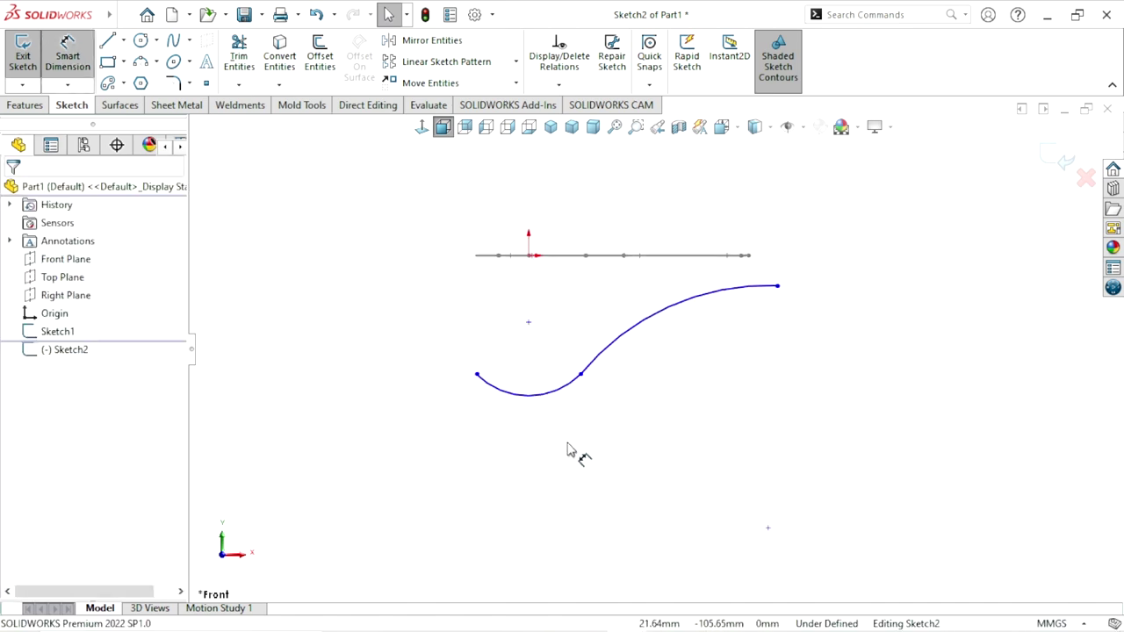
pyautogui.click(528, 401)
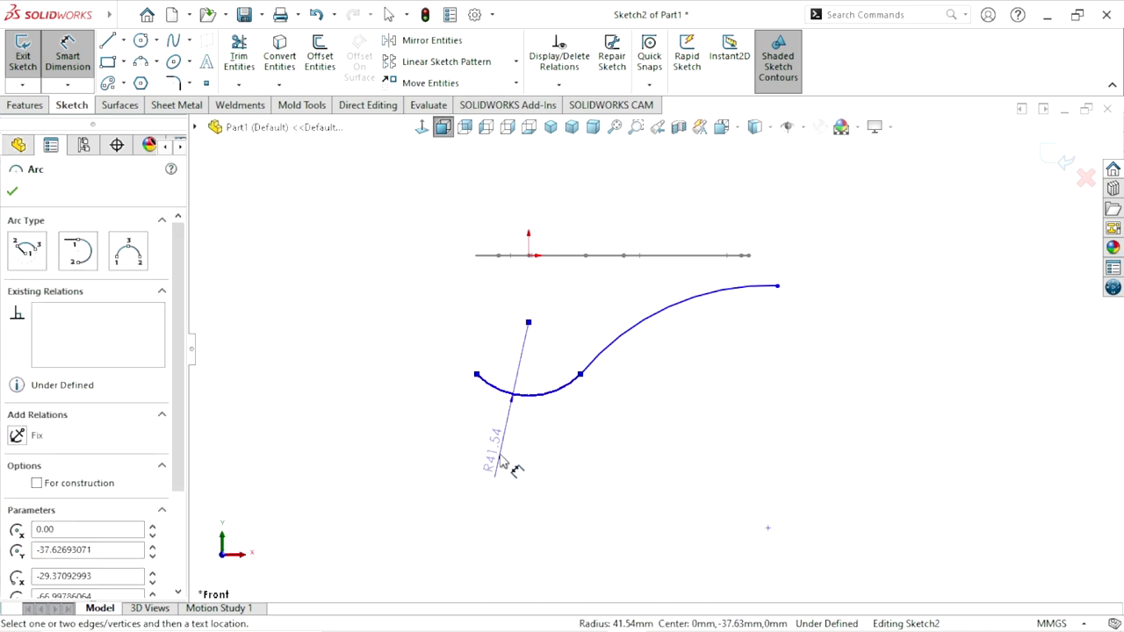
pyautogui.click(502, 464)
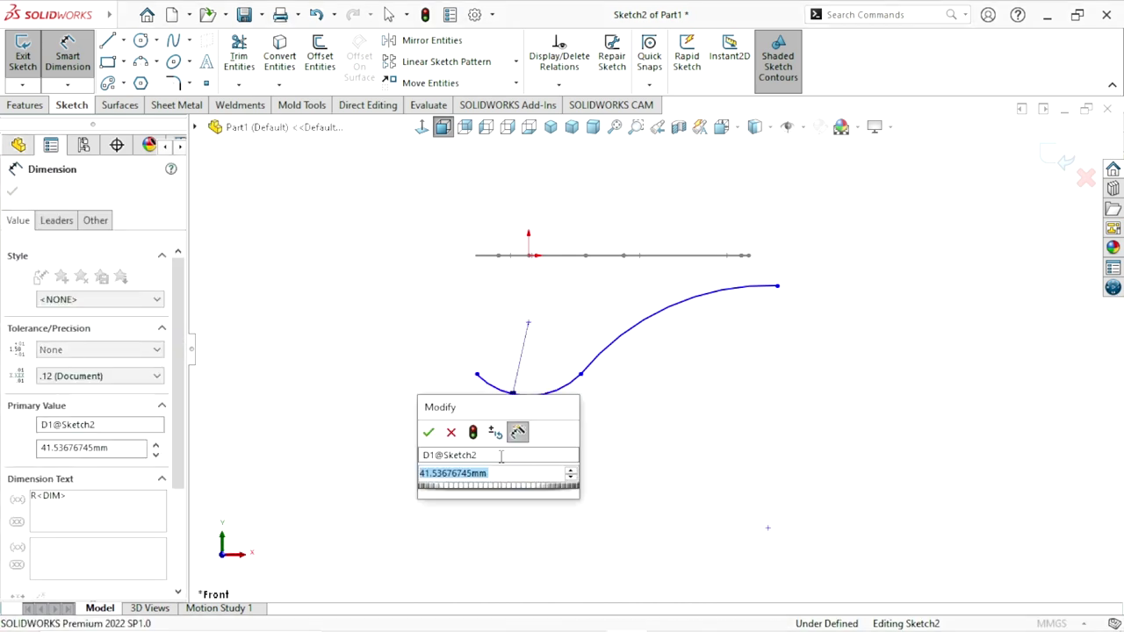
pyautogui.write('40')
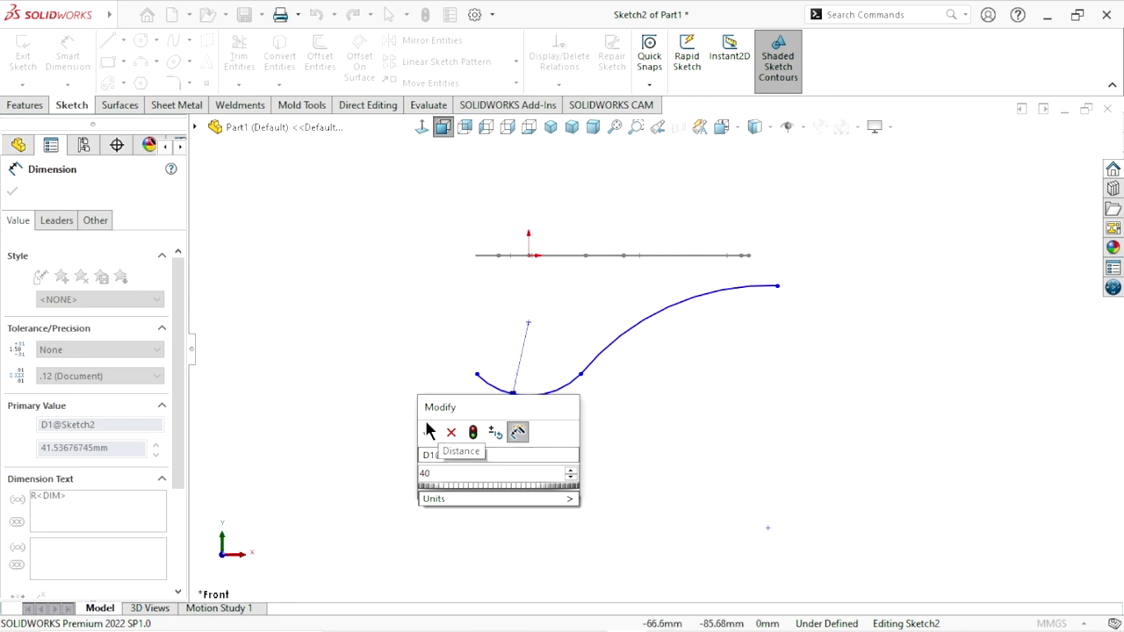
pyautogui.click(430, 431)
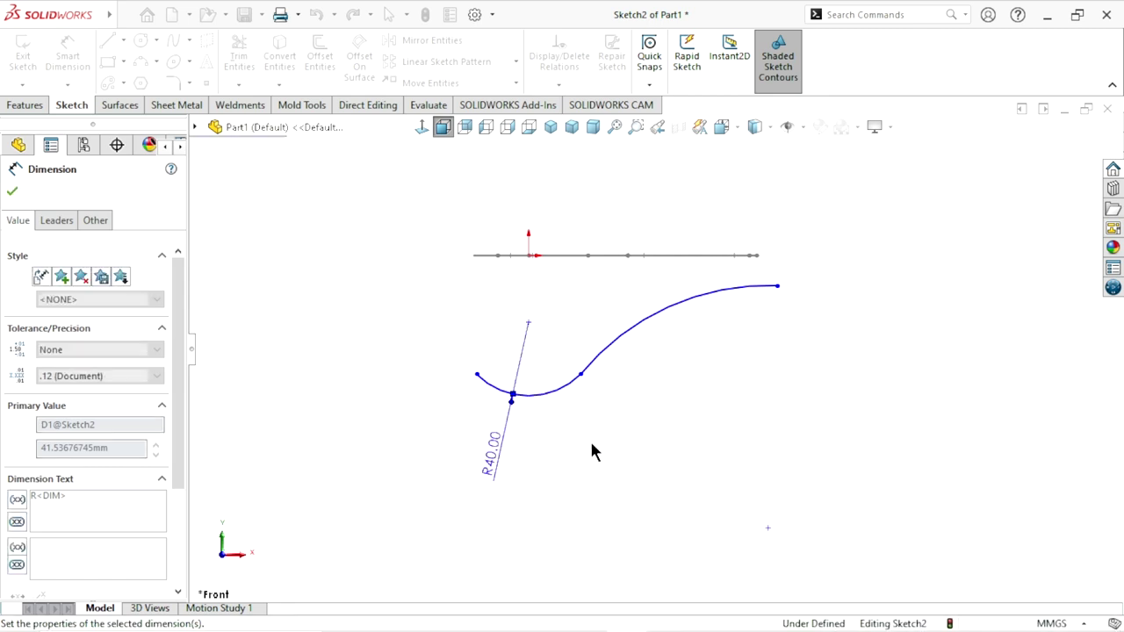
pyautogui.moveTo(515, 466)
pyautogui.mouseDown()
pyautogui.moveTo(586, 506)
pyautogui.moveTo(567, 503)
pyautogui.mouseUp()
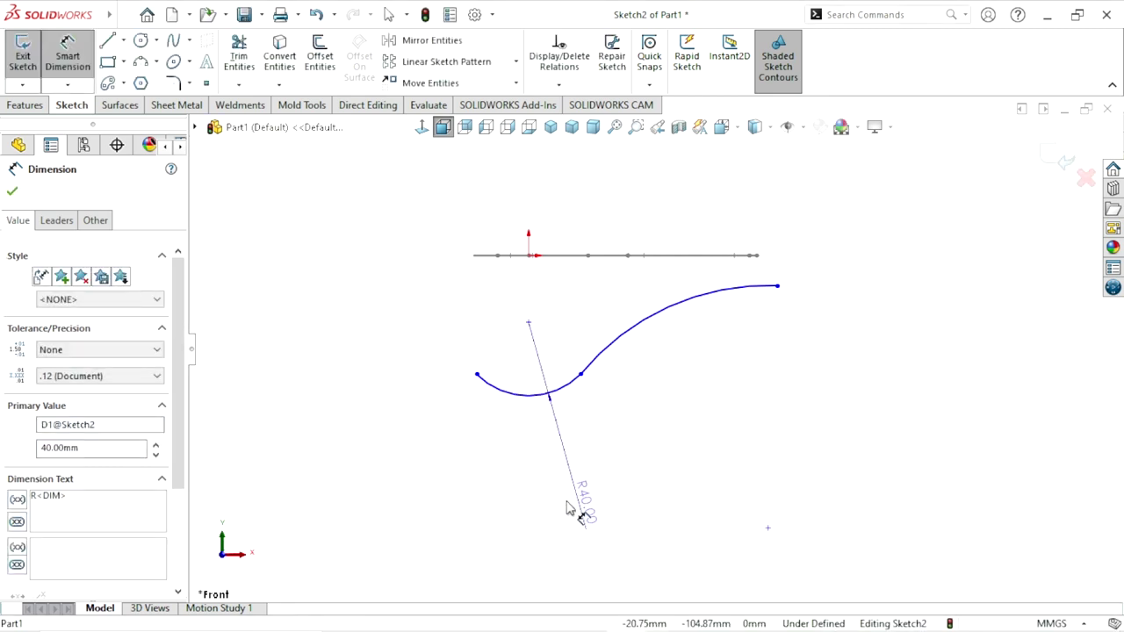
pyautogui.click(677, 447)
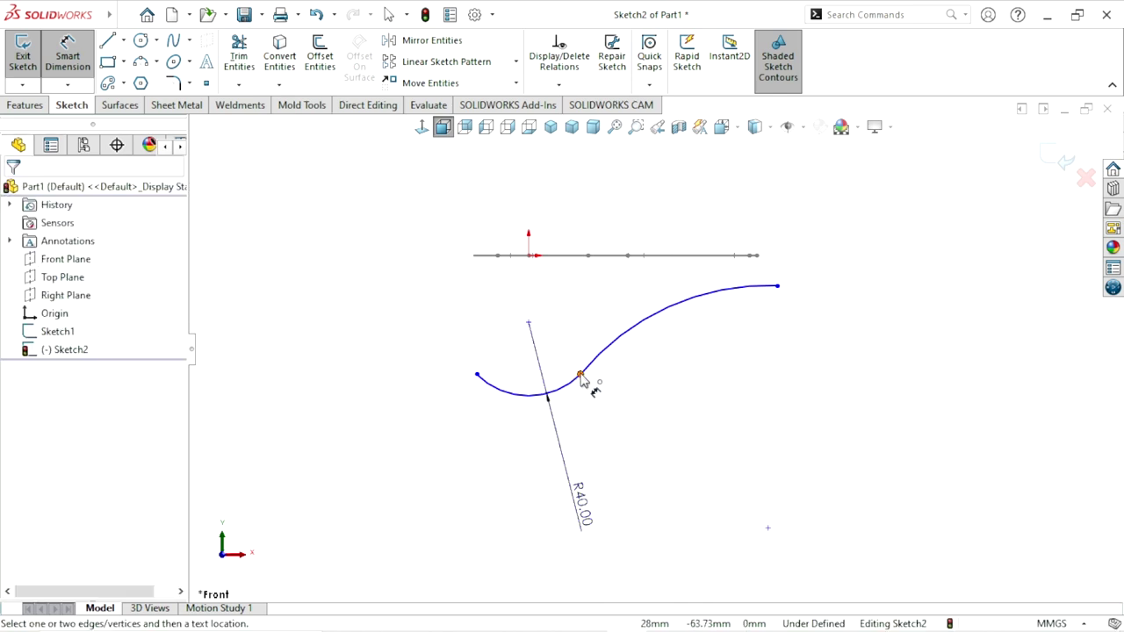
# Dimension the bowl's width between its end points as 65 mm
pyautogui.click(477, 376)
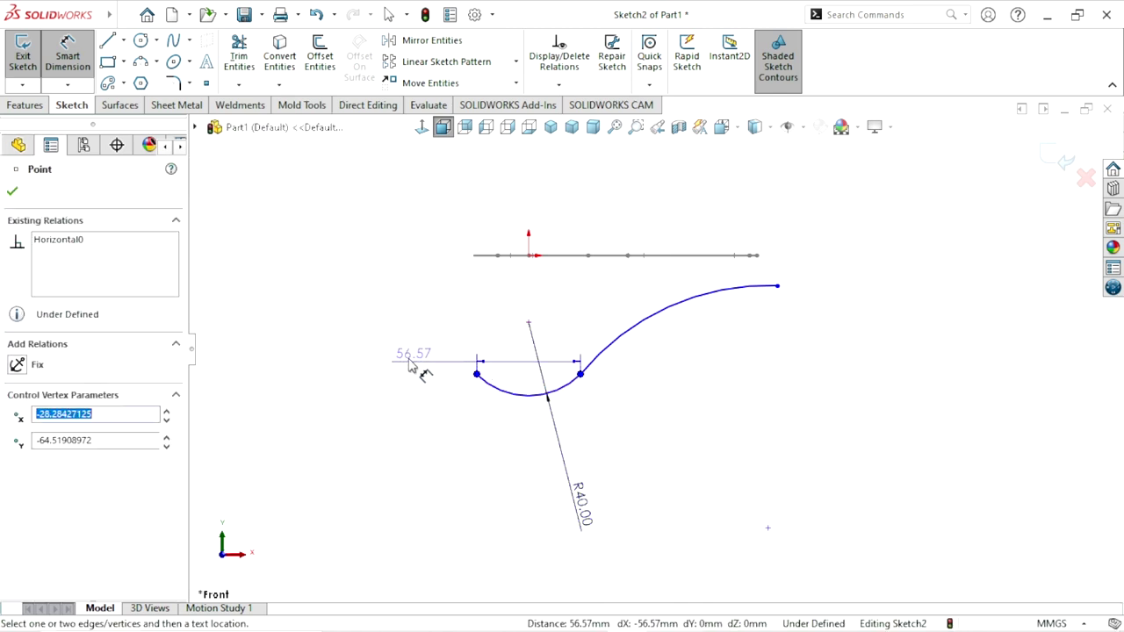
pyautogui.click(393, 347)
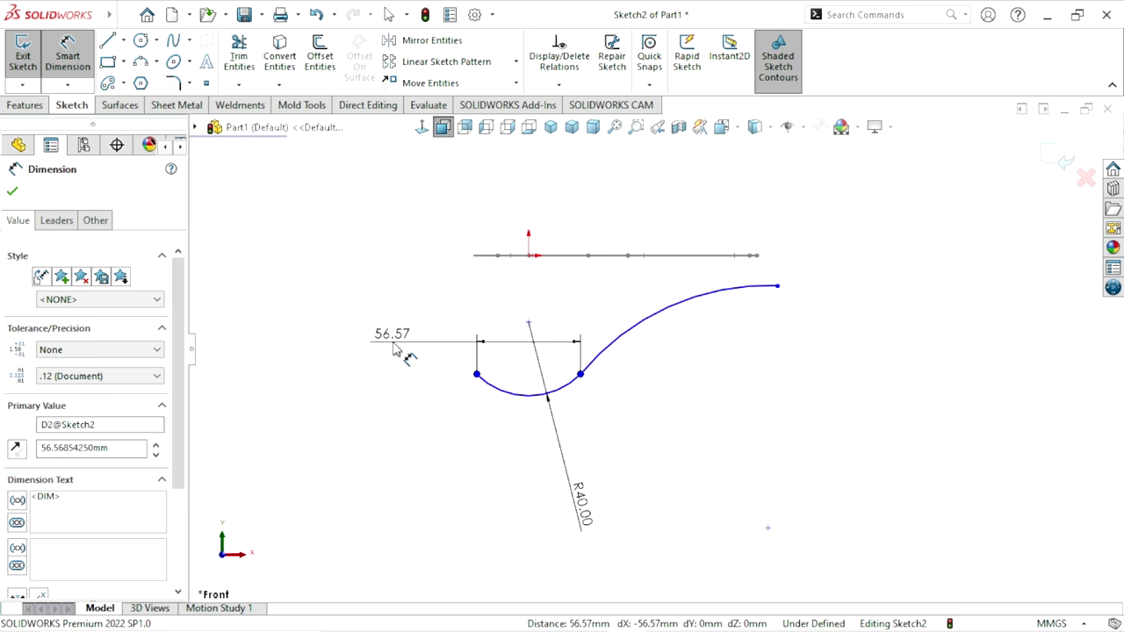
pyautogui.write('65')
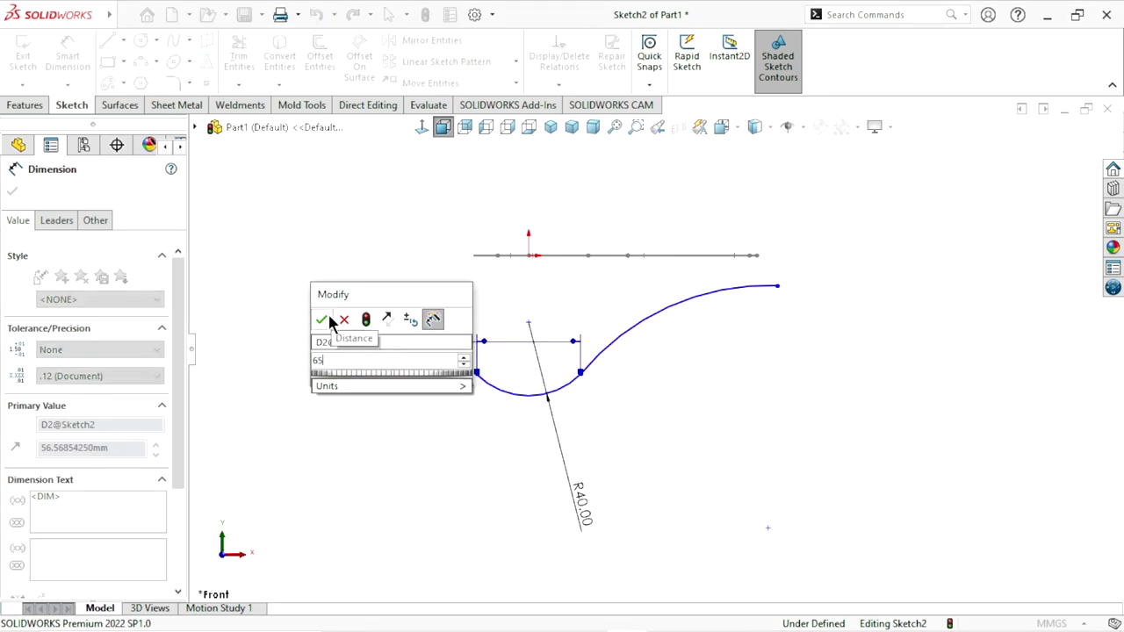
pyautogui.click(322, 319)
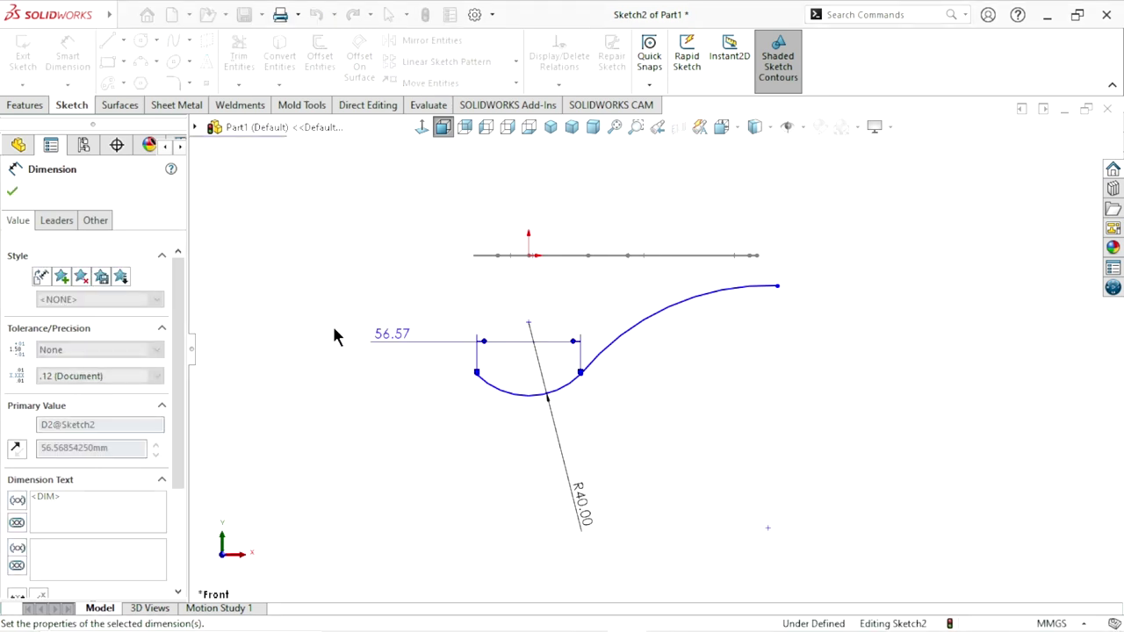
pyautogui.scroll(-2, 466, 391)
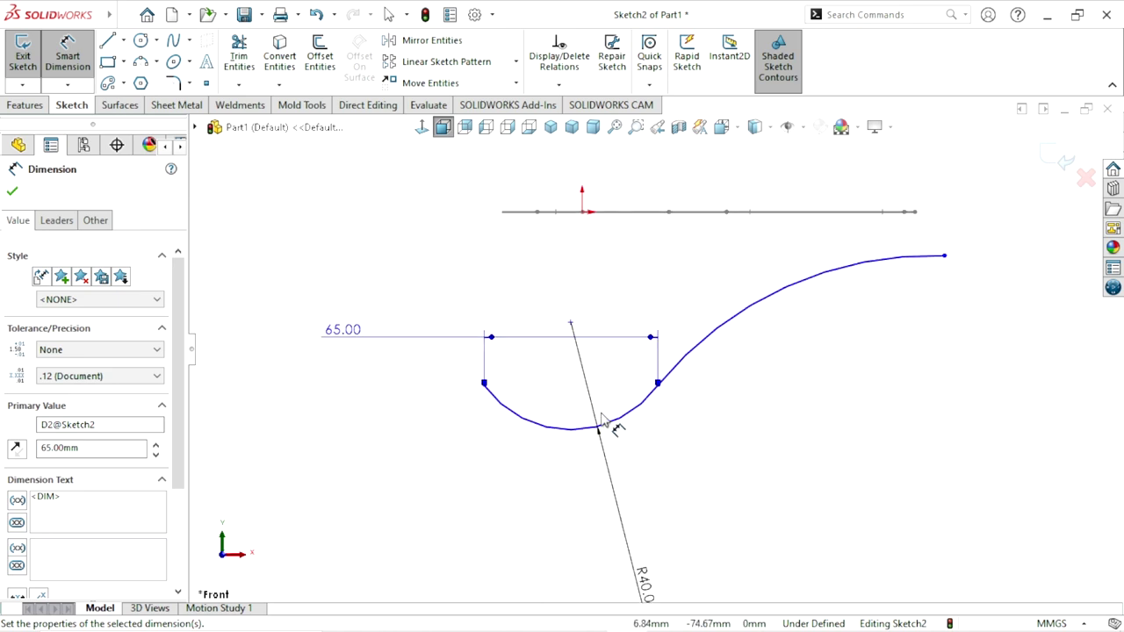
pyautogui.scroll(-1, 602, 421)
pyautogui.scroll(-1, 671, 405)
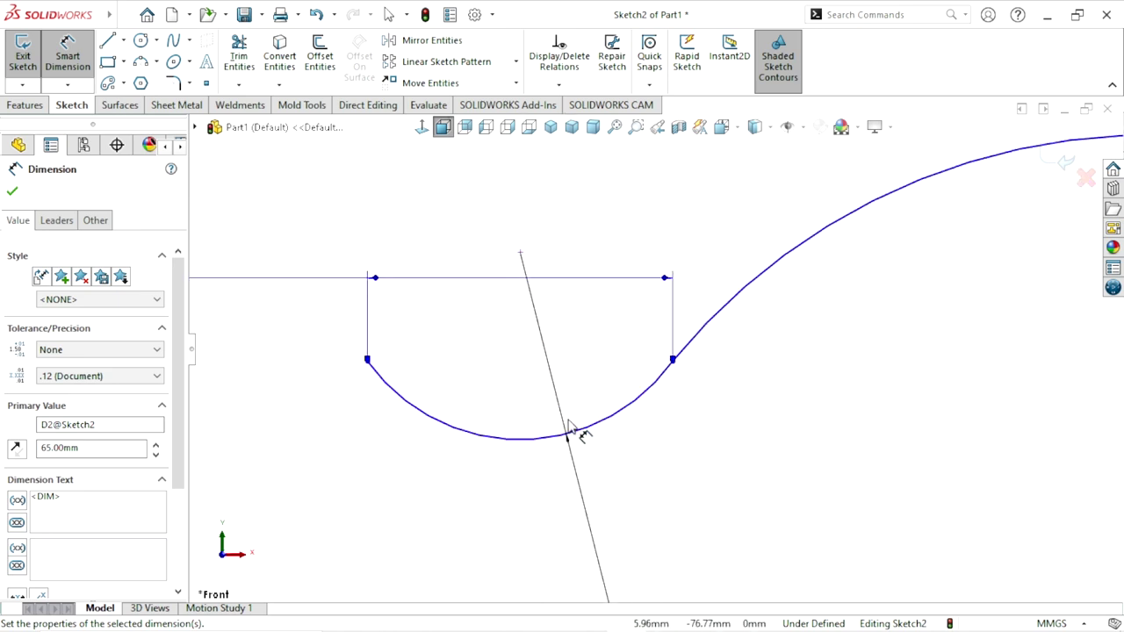
pyautogui.scroll(1, 572, 376)
pyautogui.scroll(1, 620, 301)
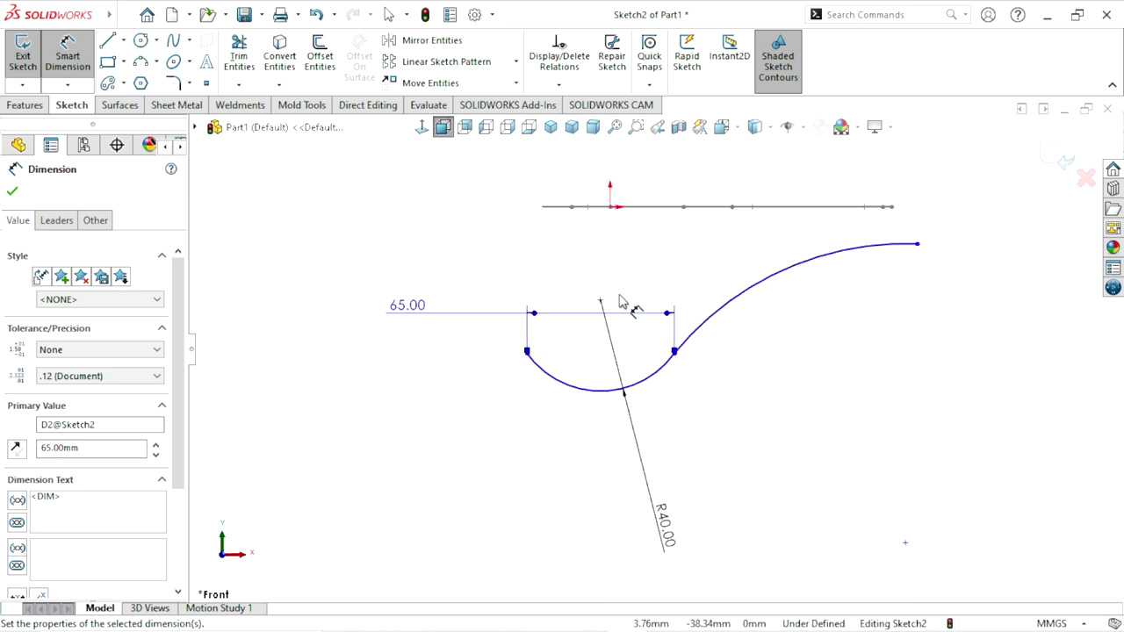
pyautogui.scroll(-2, 616, 263)
# Fix the bowl's left arc endpoint 30 mm horizontally from the origin
pyautogui.click(607, 191)
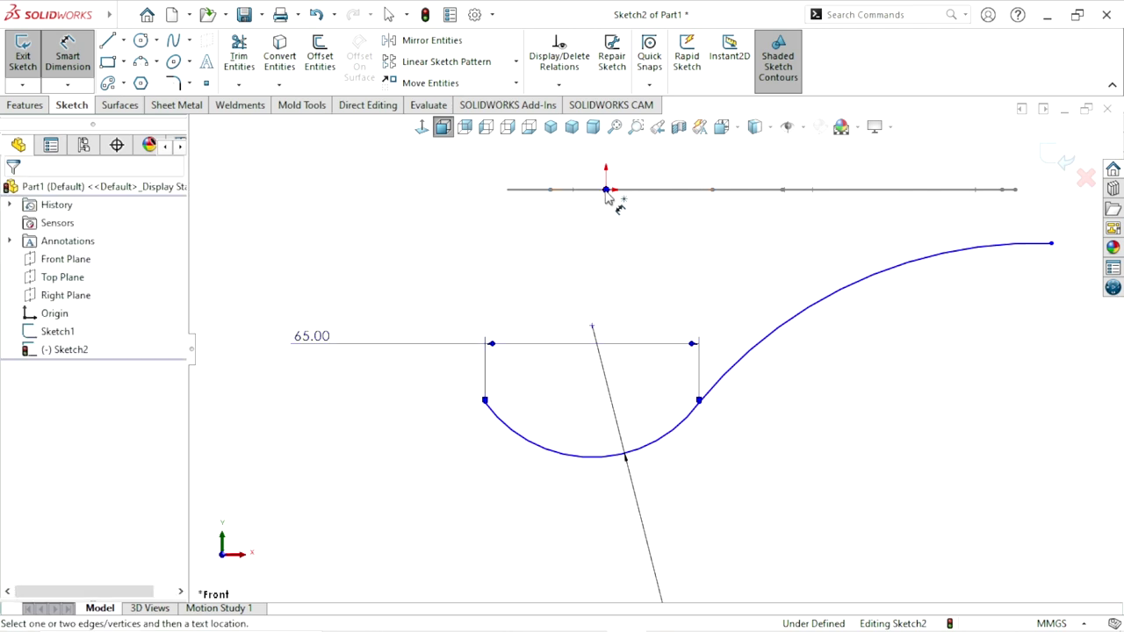
pyautogui.click(484, 402)
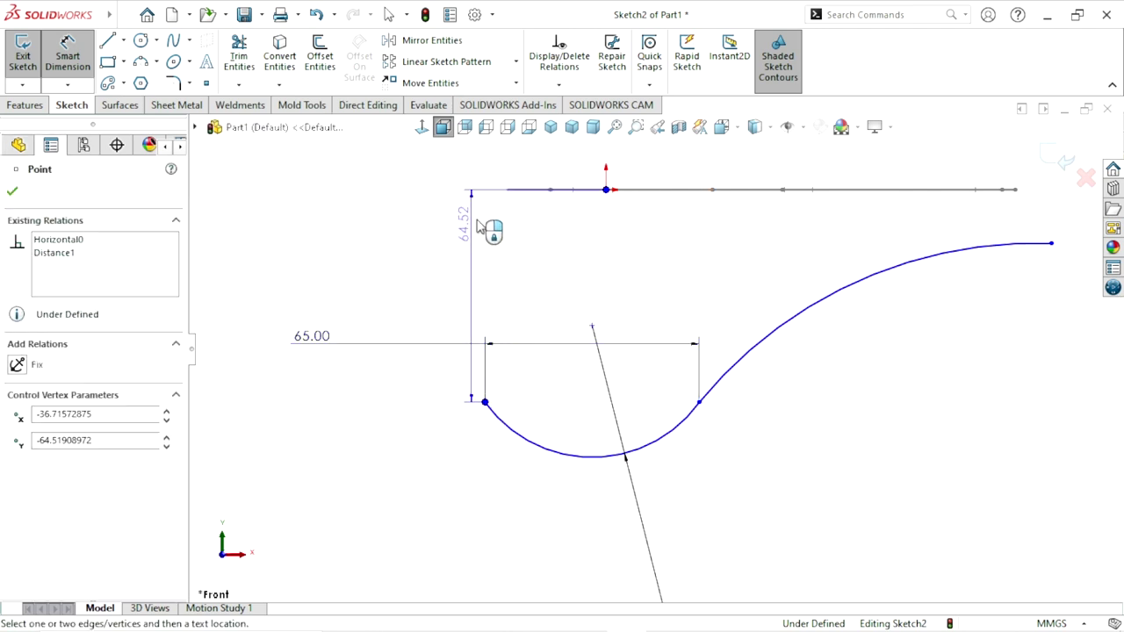
pyautogui.click(506, 175)
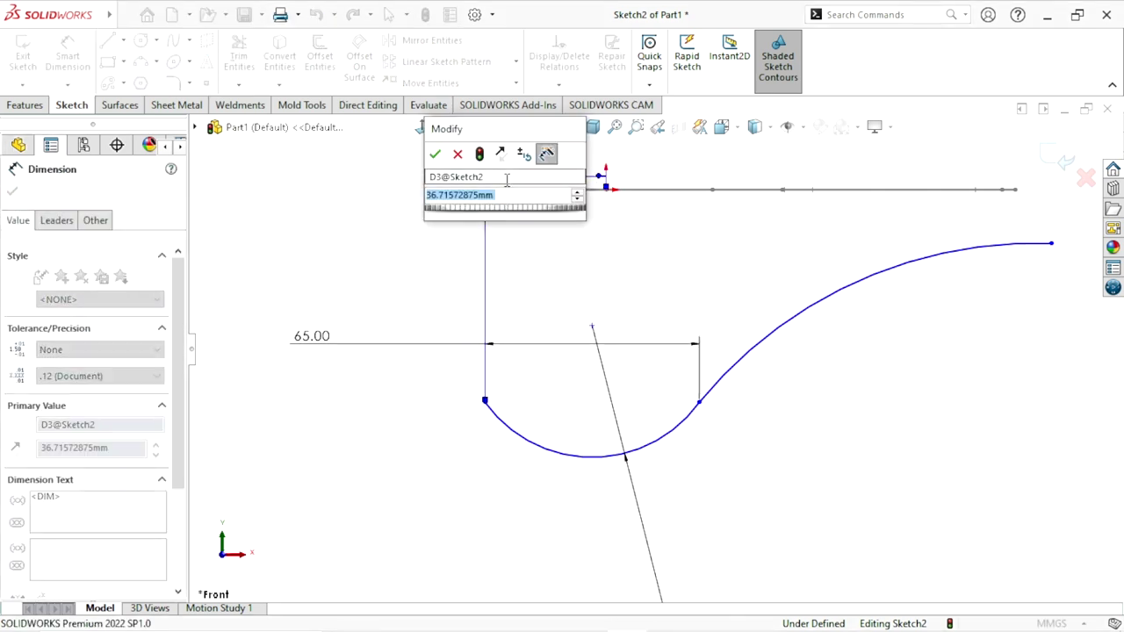
pyautogui.write('30')
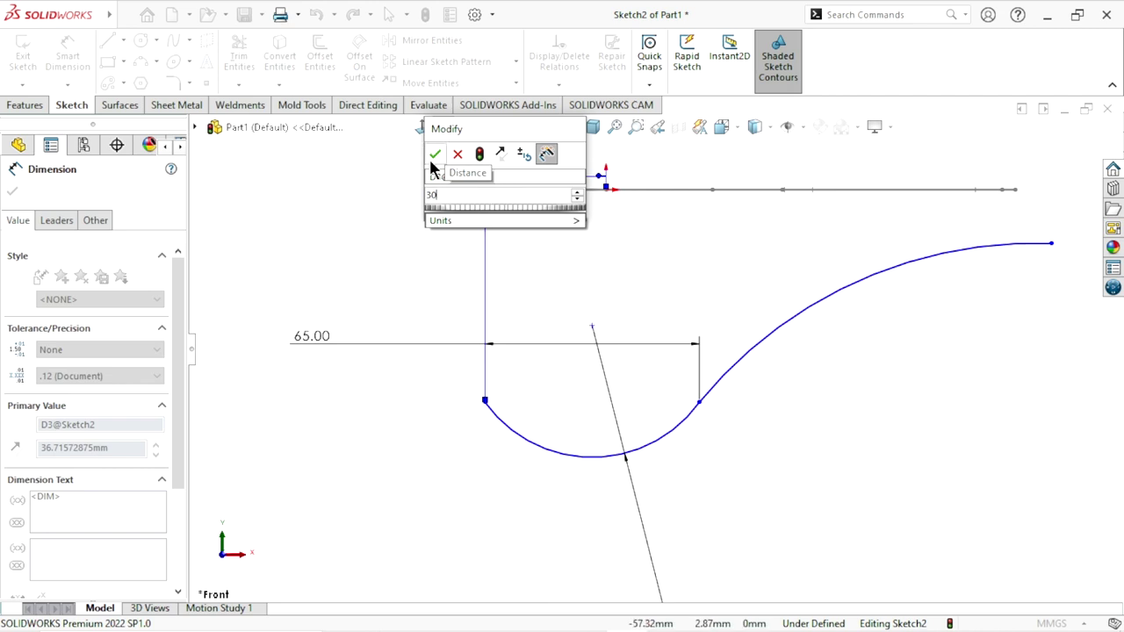
pyautogui.press('Return')
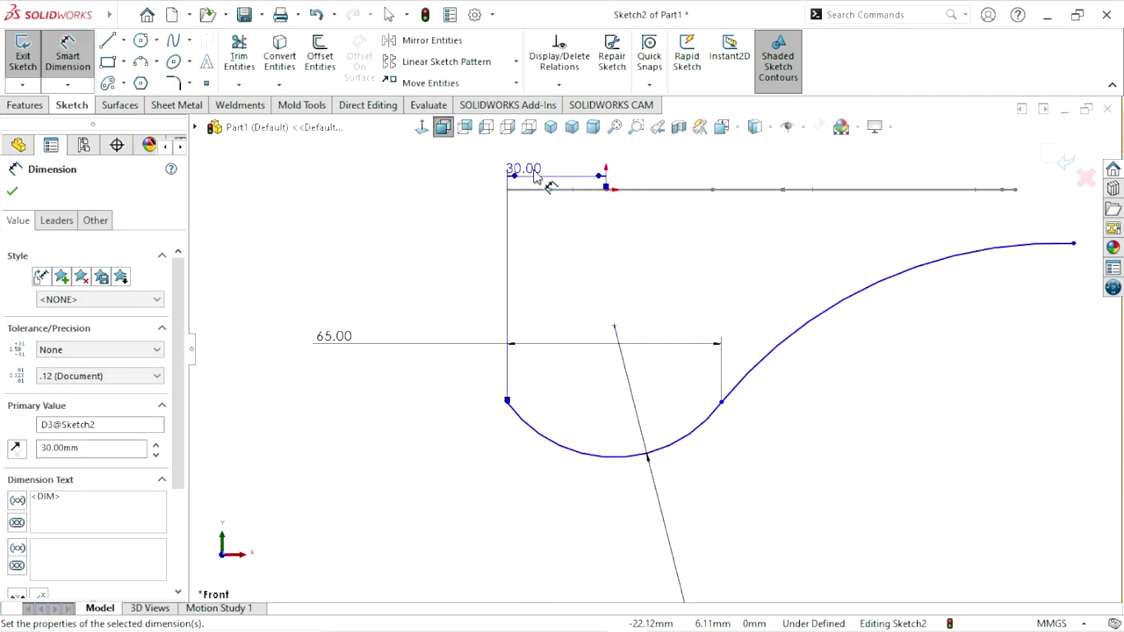
pyautogui.moveTo(556, 201); pyautogui.dragTo(570, 271)
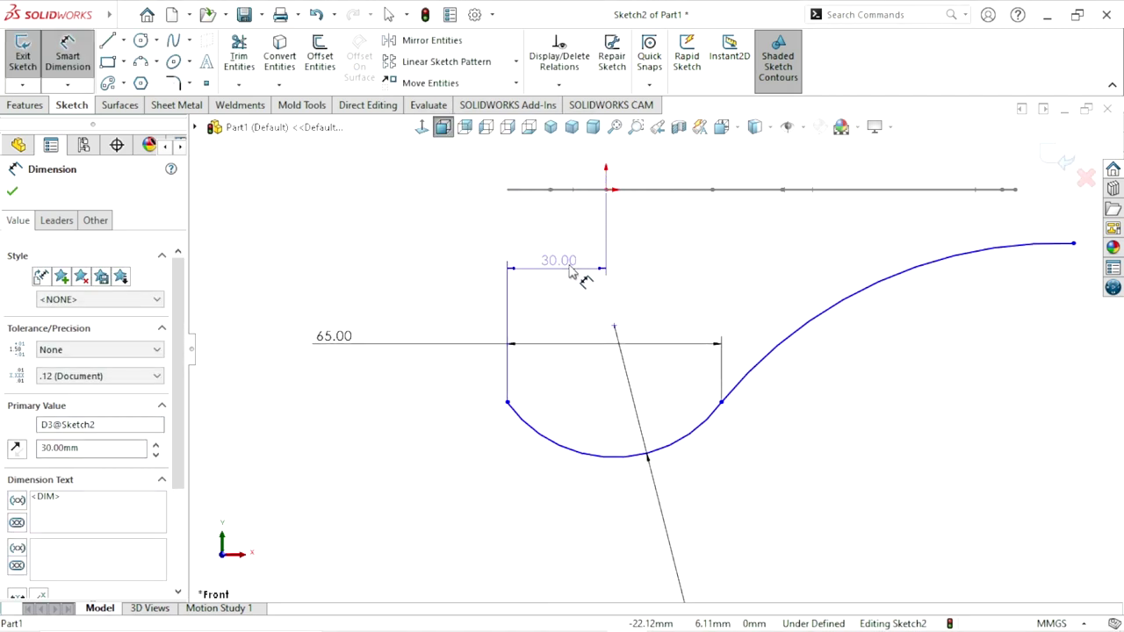
pyautogui.click(861, 422)
# Give the upper sweeping arc a 90 mm radius
pyautogui.scroll(2, 853, 344)
pyautogui.scroll(2, 865, 327)
pyautogui.scroll(-2, 862, 327)
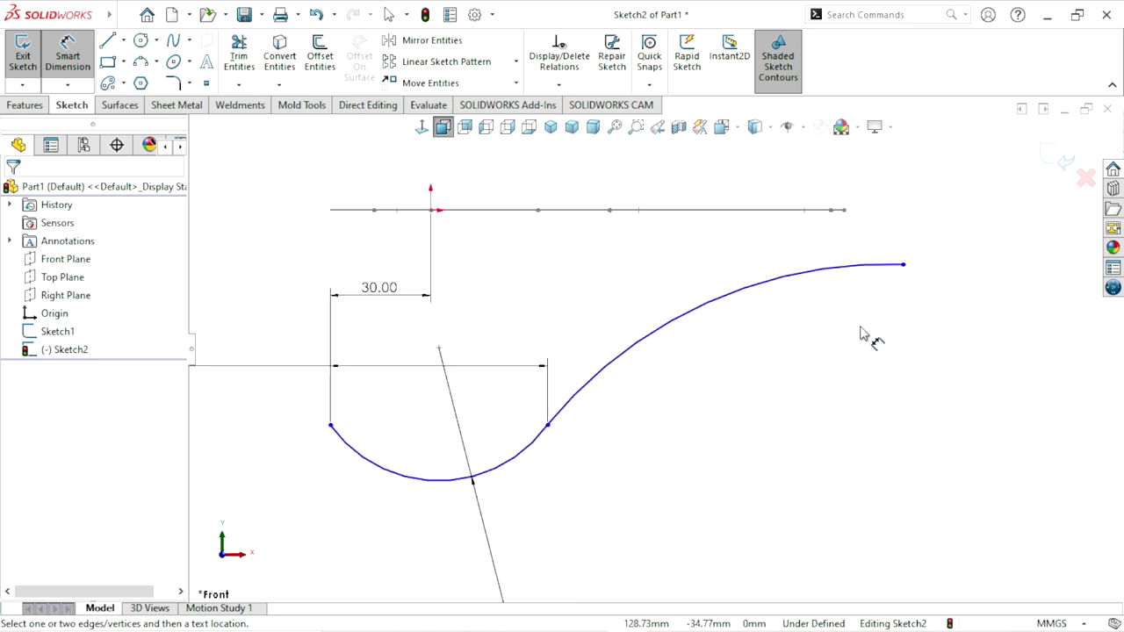
pyautogui.scroll(-1, 785, 374)
pyautogui.scroll(-1, 779, 338)
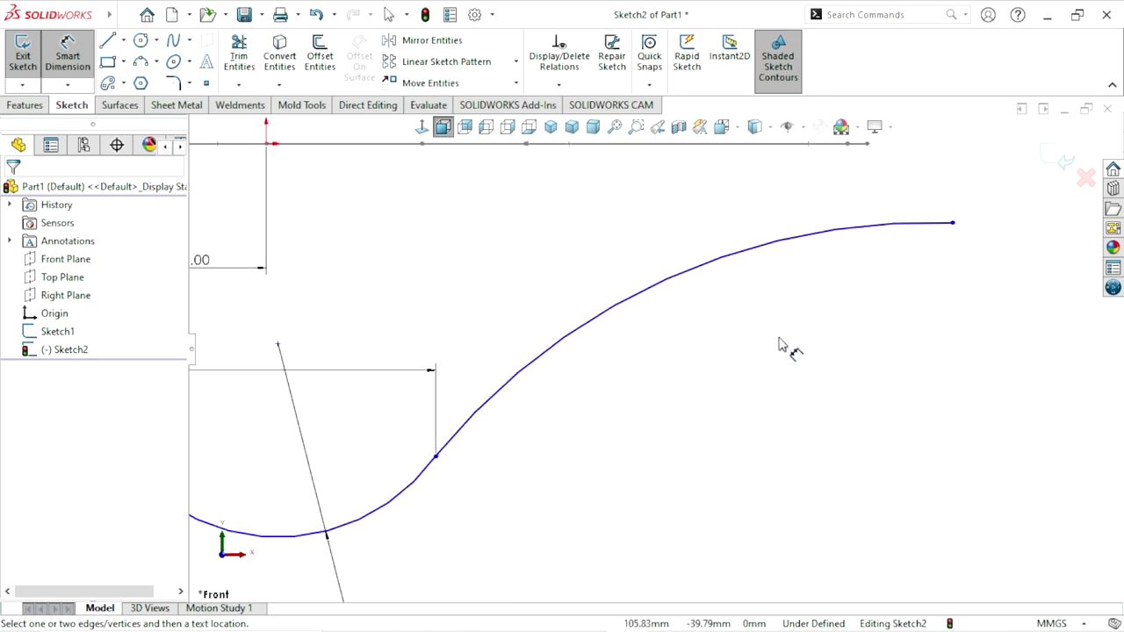
pyautogui.scroll(1, 755, 365)
pyautogui.scroll(2, 764, 369)
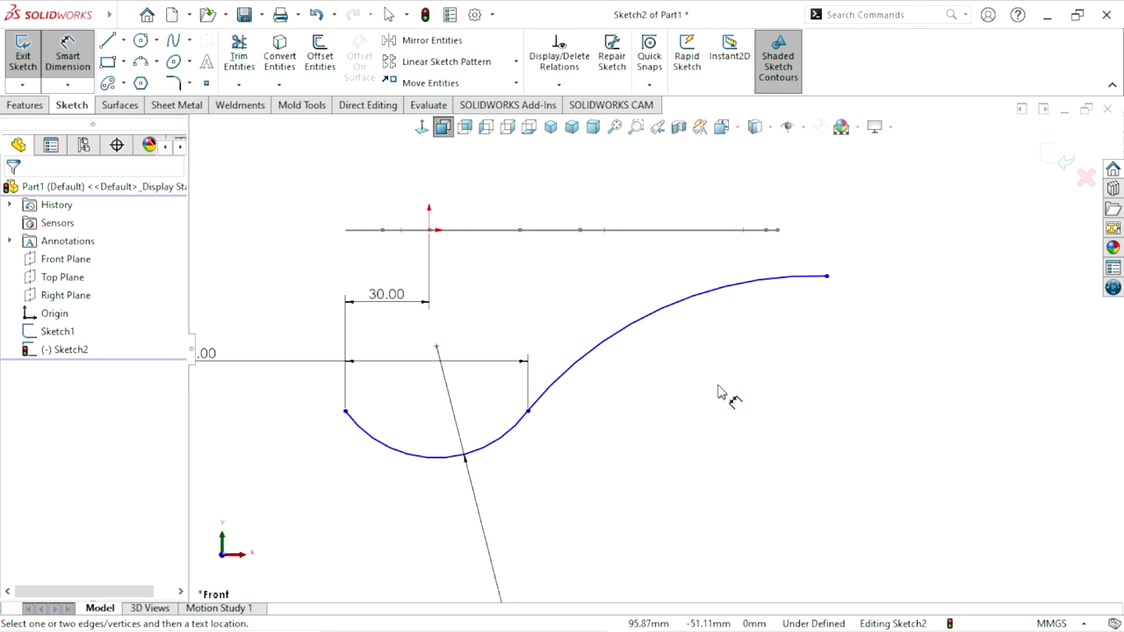
pyautogui.click(662, 319)
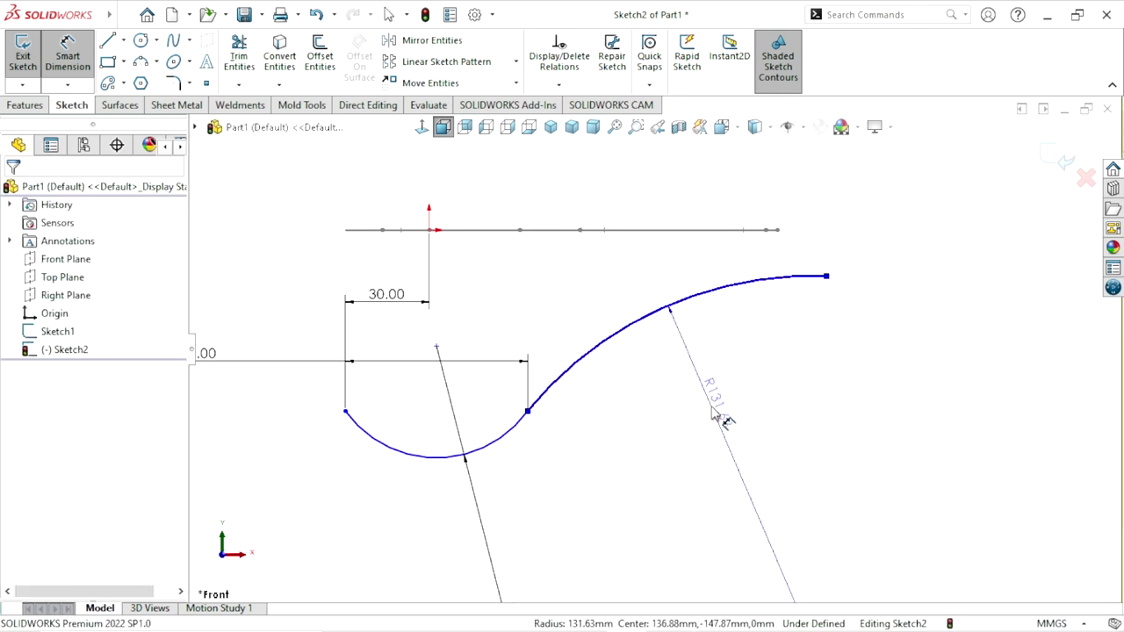
pyautogui.click(719, 418)
pyautogui.write('90')
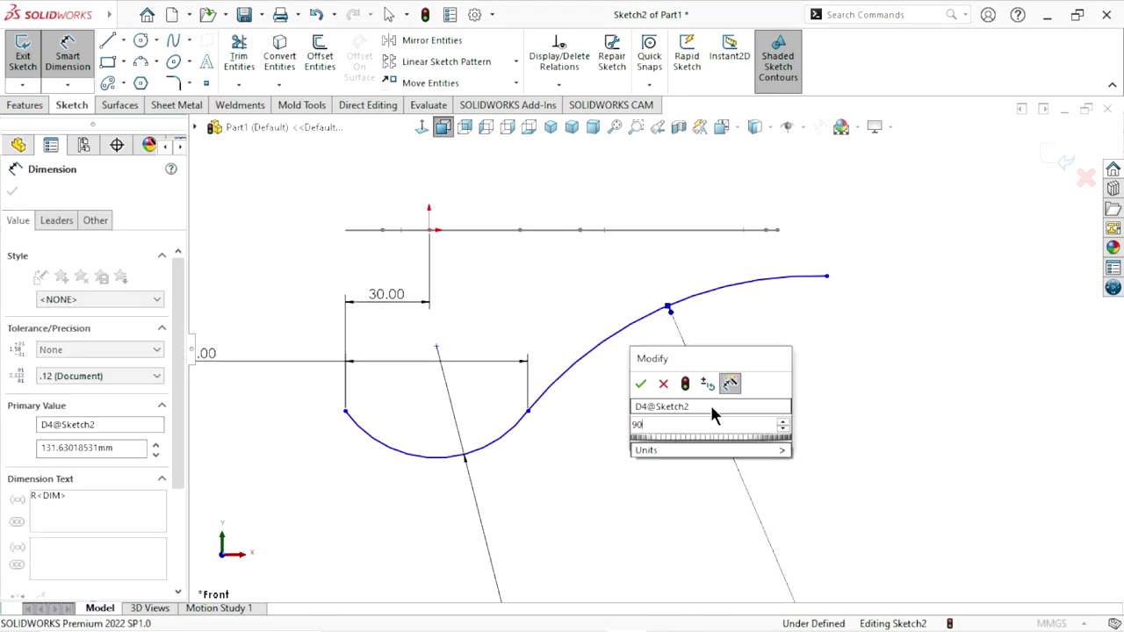
pyautogui.click(641, 385)
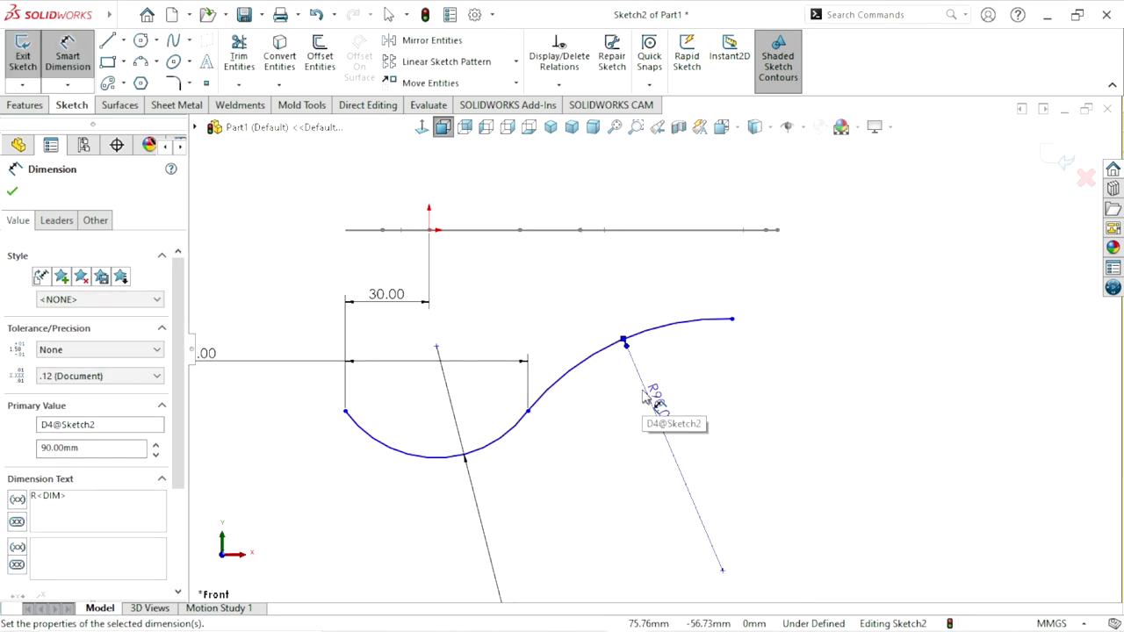
pyautogui.click(770, 377)
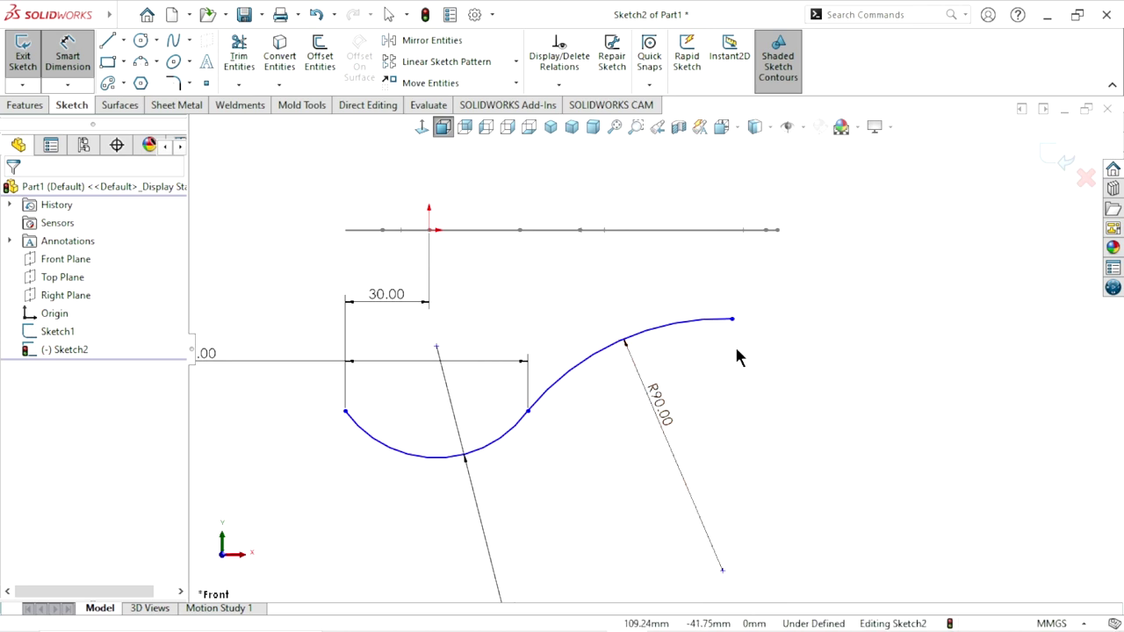
# Stop dimensioning and drag the curve's right end up and outward
pyautogui.press('Escape')
pyautogui.moveTo(734, 318); pyautogui.dragTo(804, 284)
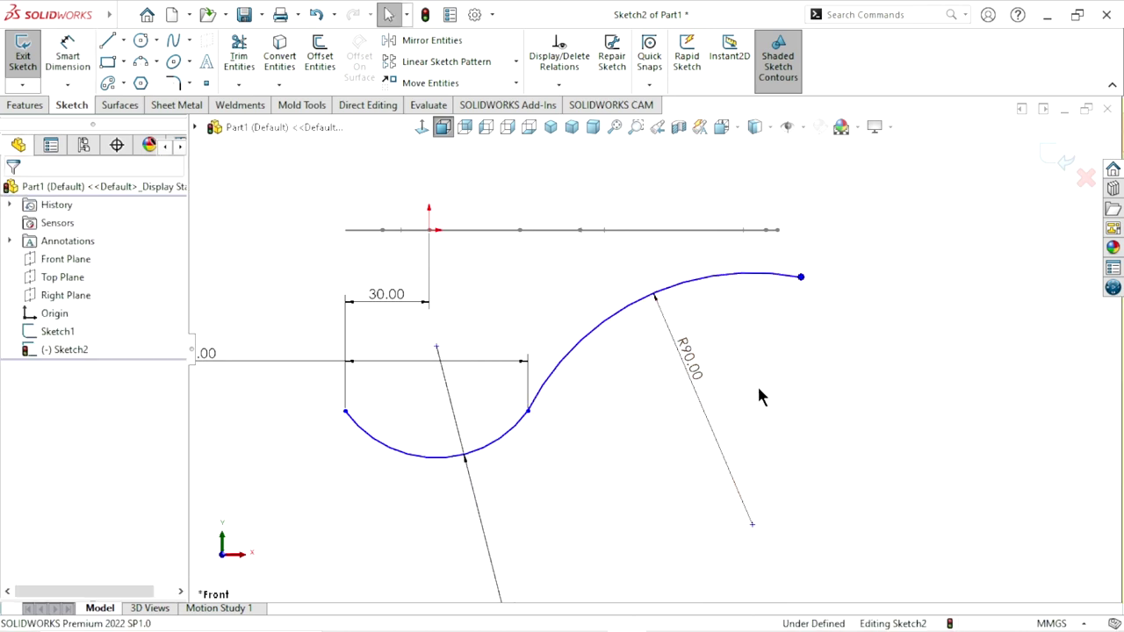
pyautogui.scroll(2, 725, 376)
pyautogui.scroll(-2, 733, 358)
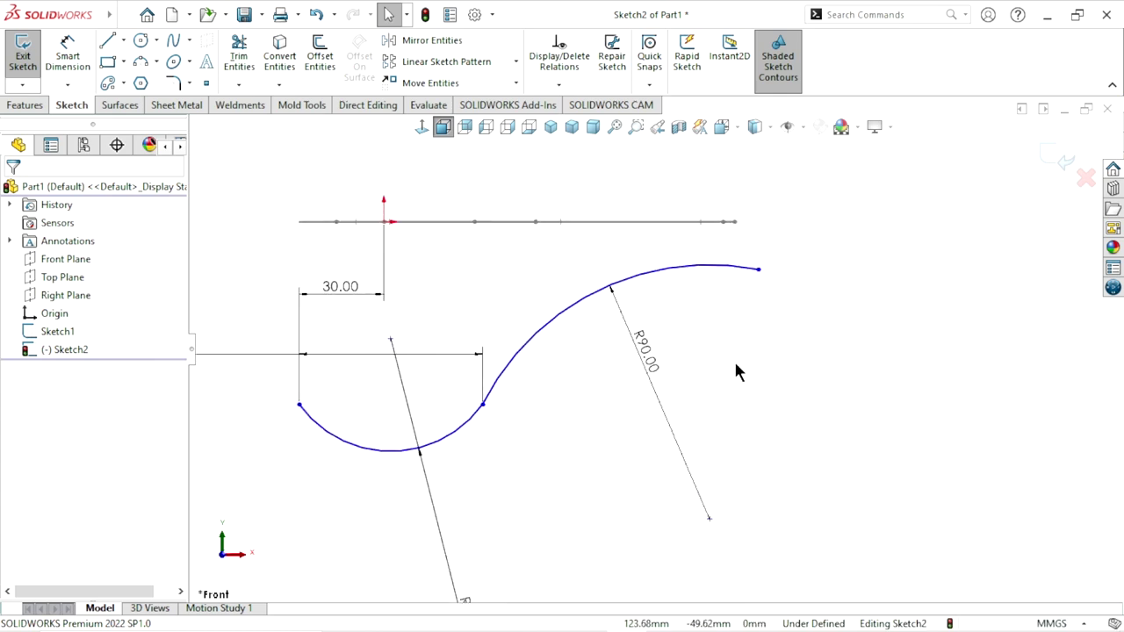
# Dimension the curve's right end 12 mm vertically below the top reference line
pyautogui.click(81, 67)
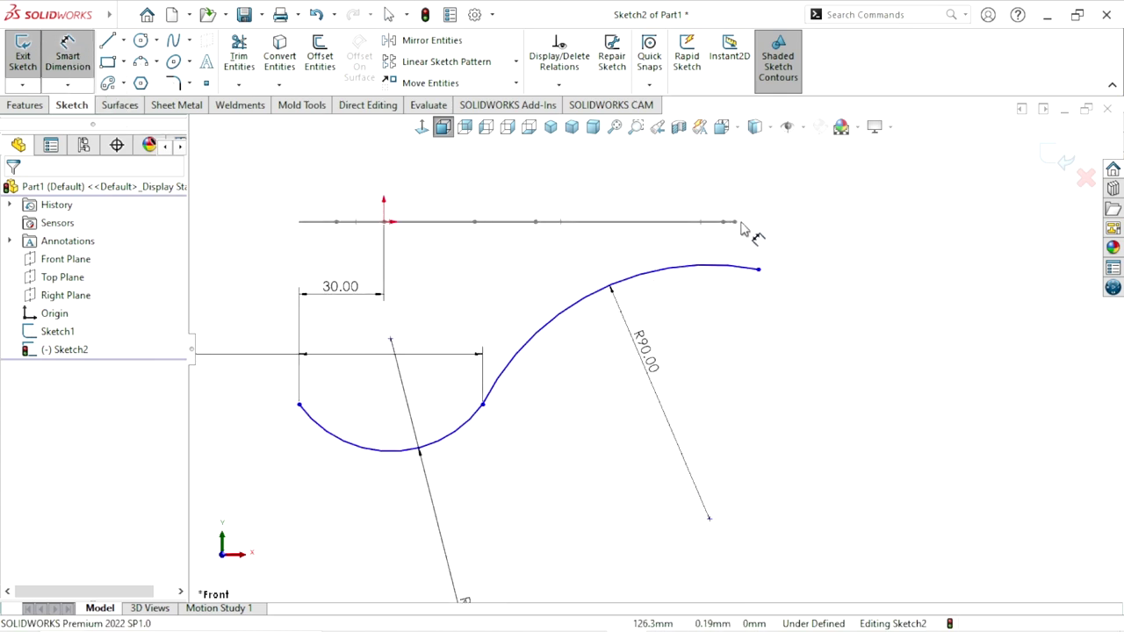
pyautogui.click(761, 272)
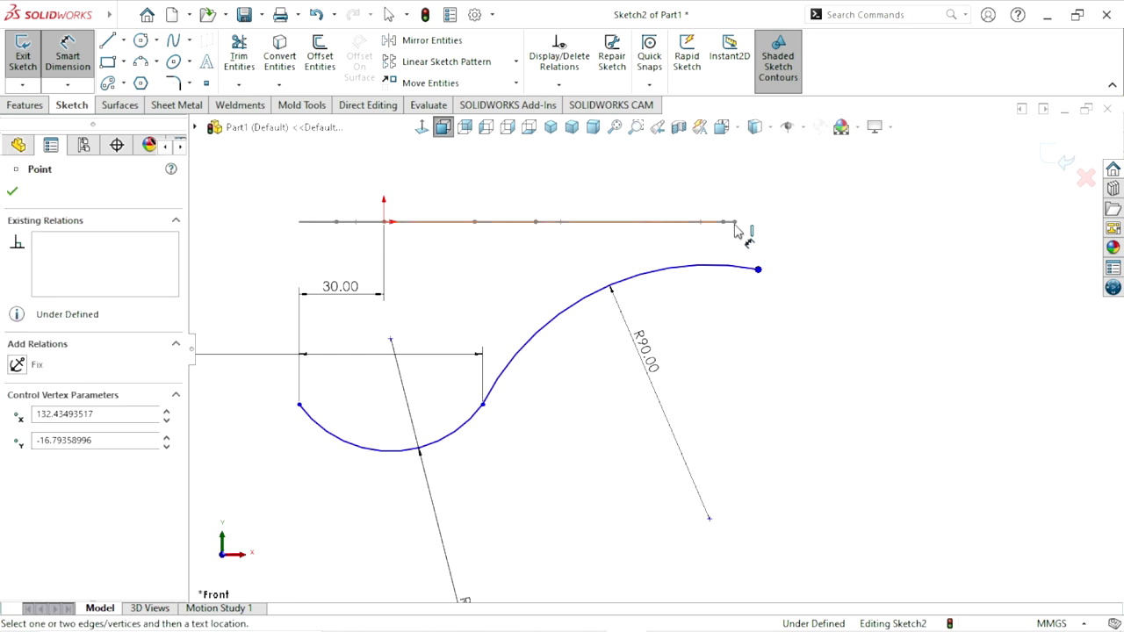
pyautogui.click(736, 226)
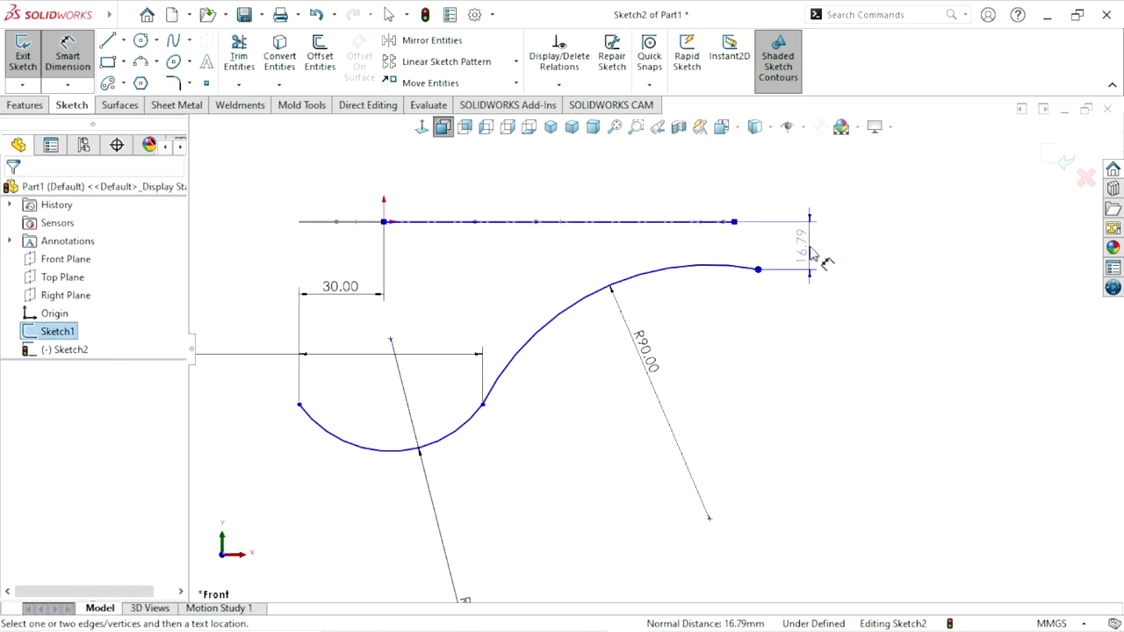
pyautogui.click(816, 250)
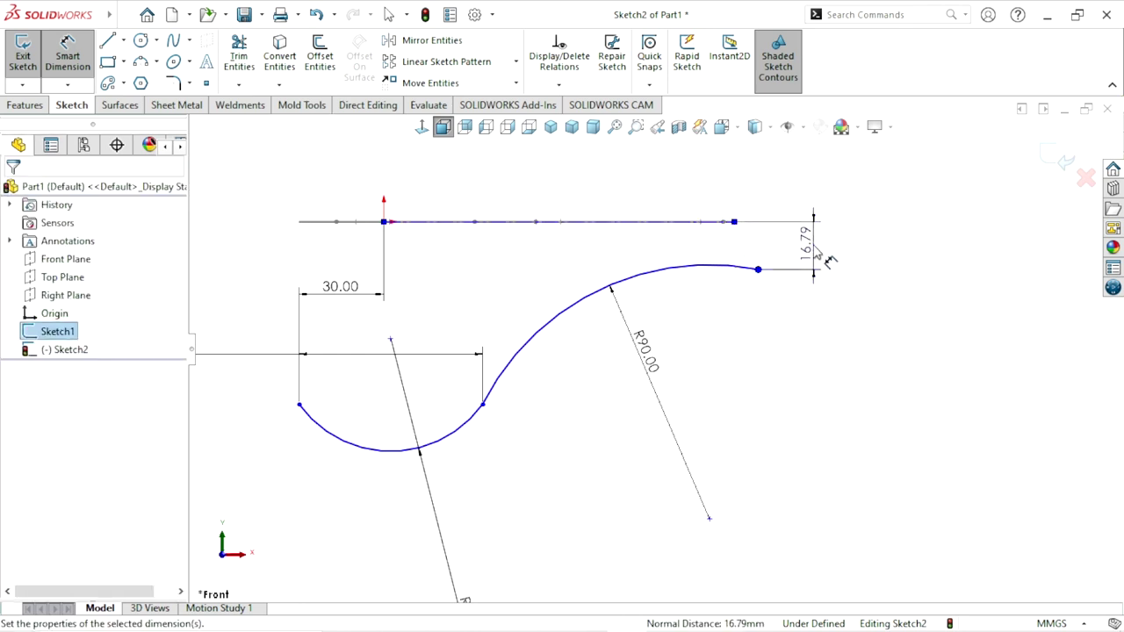
pyautogui.write('12')
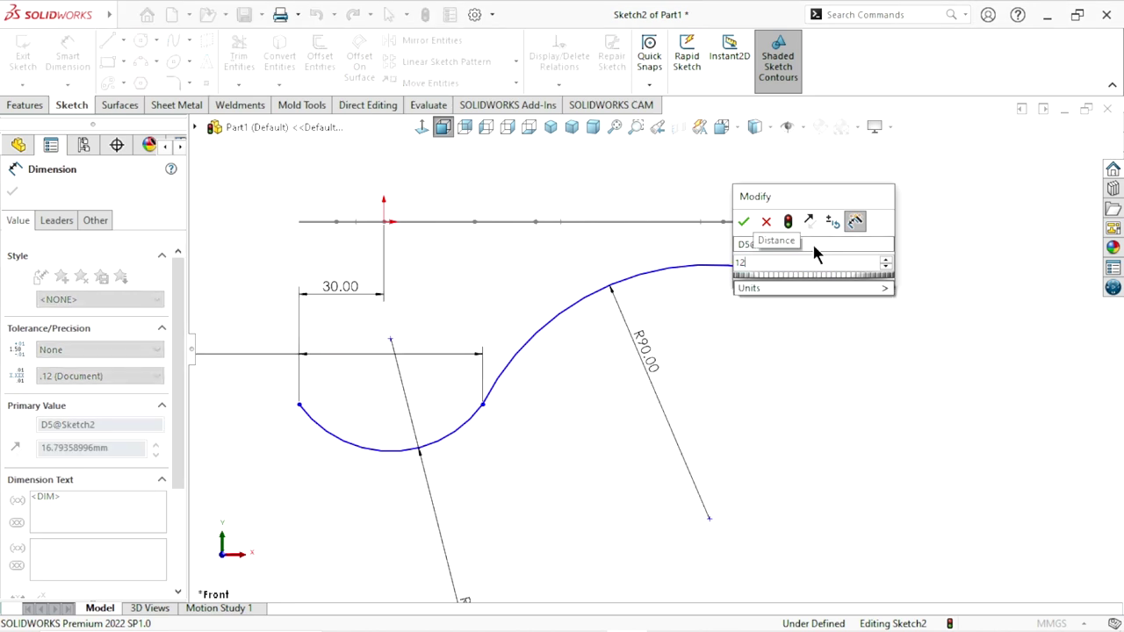
pyautogui.click(744, 221)
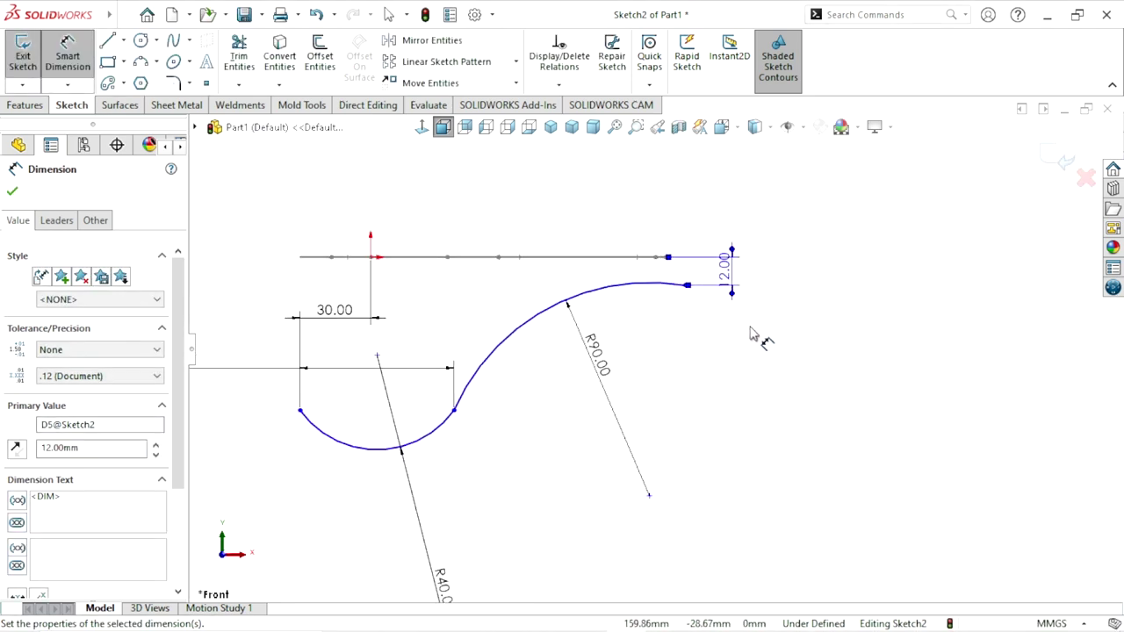
pyautogui.scroll(1, 637, 342)
pyautogui.scroll(-1, 585, 384)
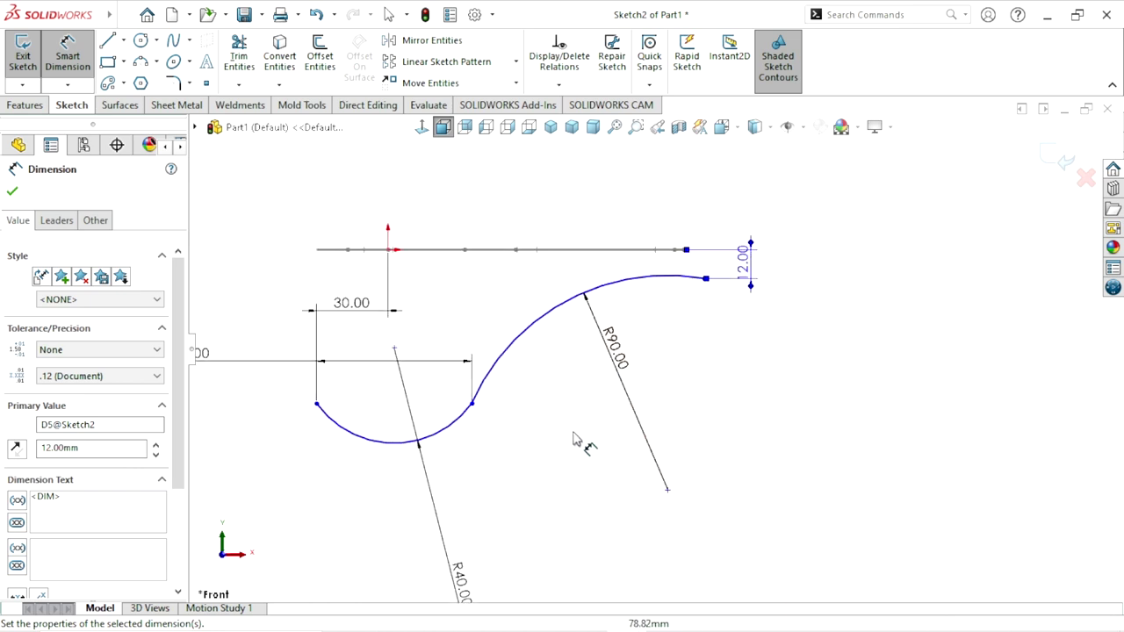
pyautogui.scroll(1, 535, 433)
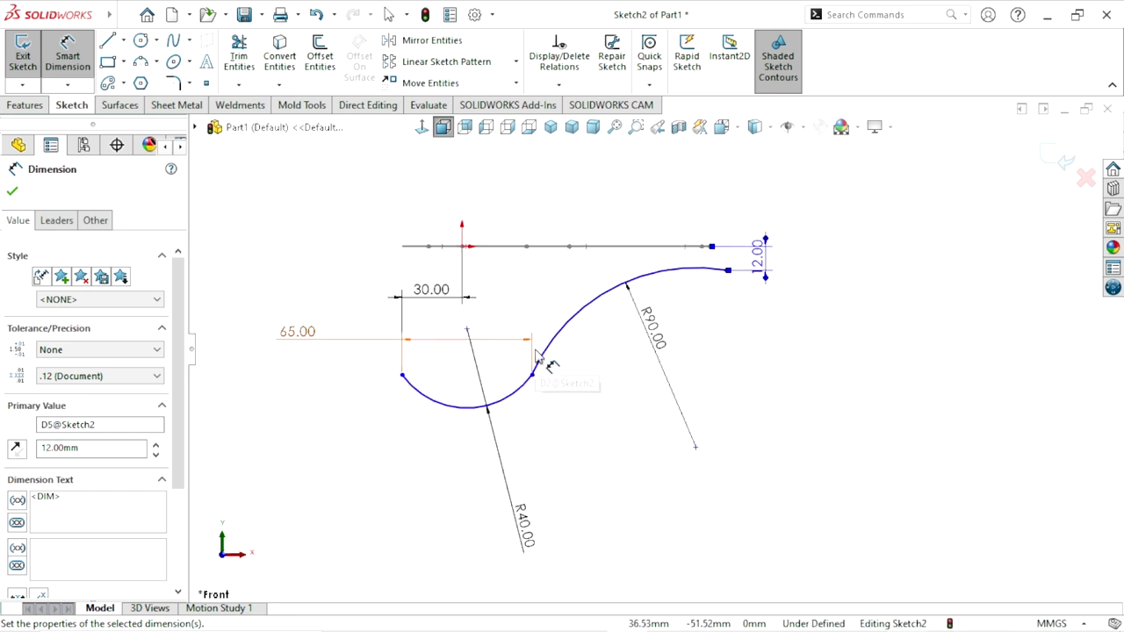
# Add a 35.00 vertical dimension from the origin to the lower arc's centre point
pyautogui.click(463, 248)
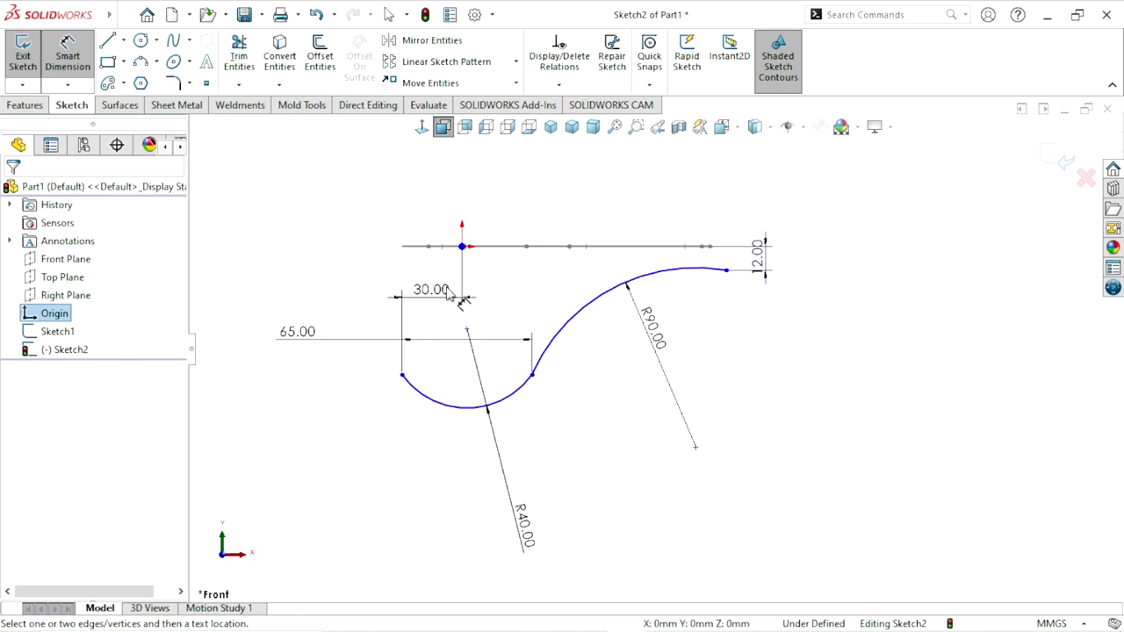
pyautogui.click(467, 329)
pyautogui.click(462, 246)
pyautogui.click(349, 281)
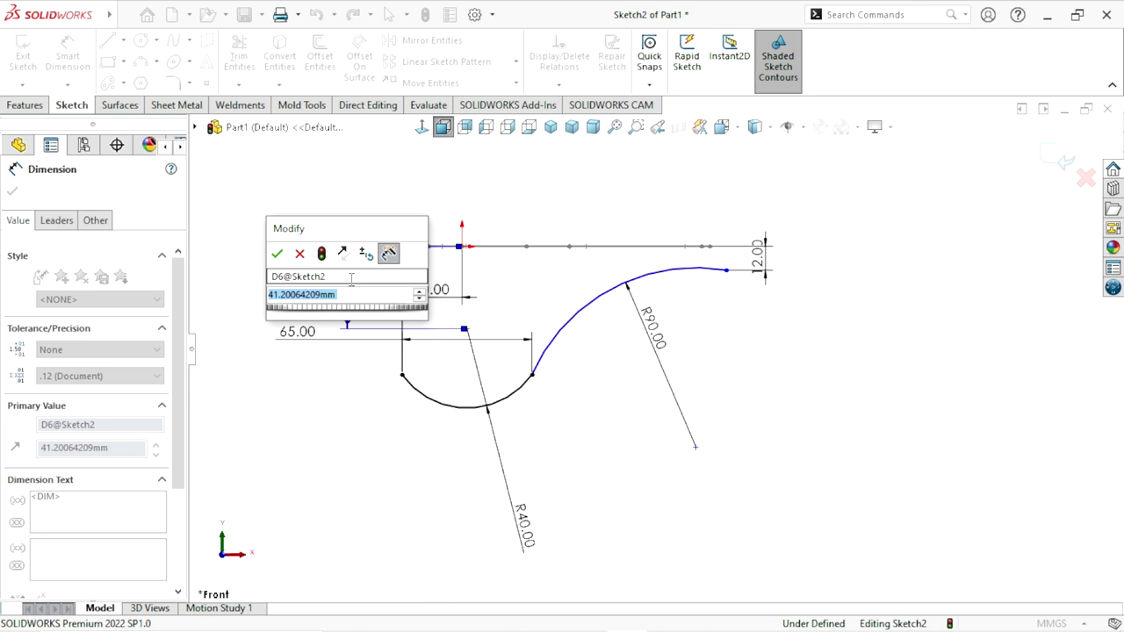
pyautogui.write('=')
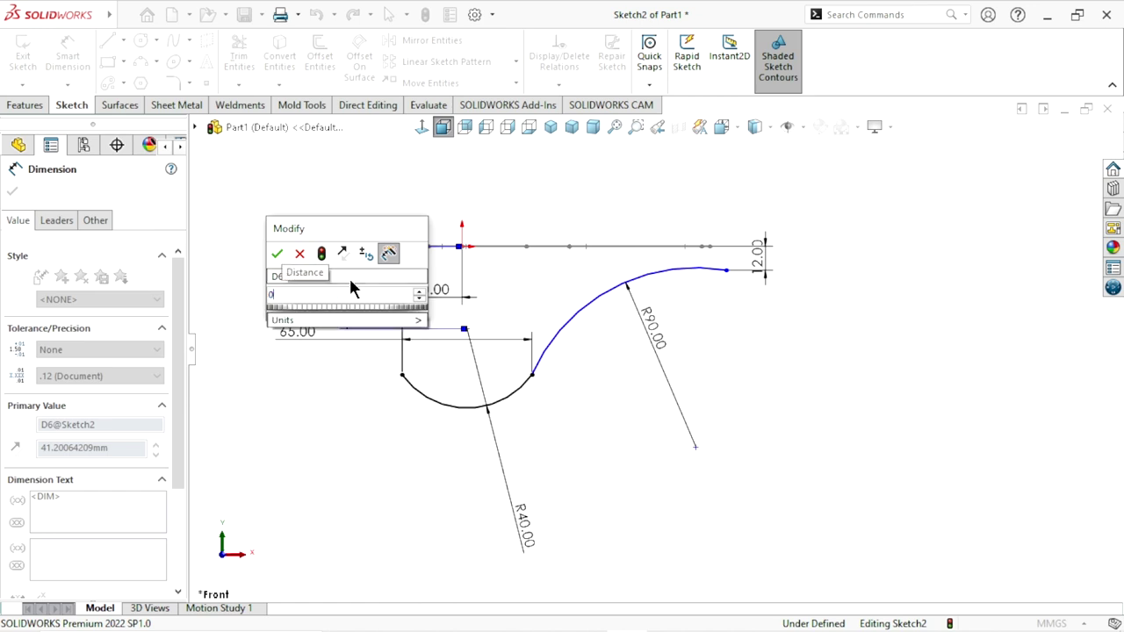
pyautogui.press('Escape')
pyautogui.press('Escape')
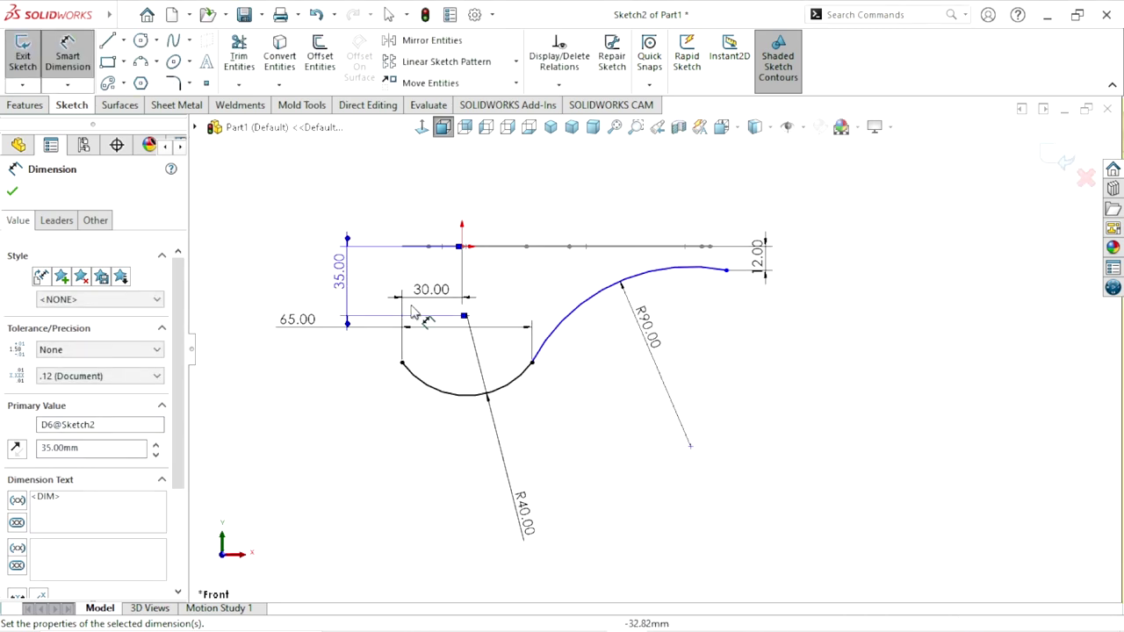
pyautogui.scroll(-1, 661, 351)
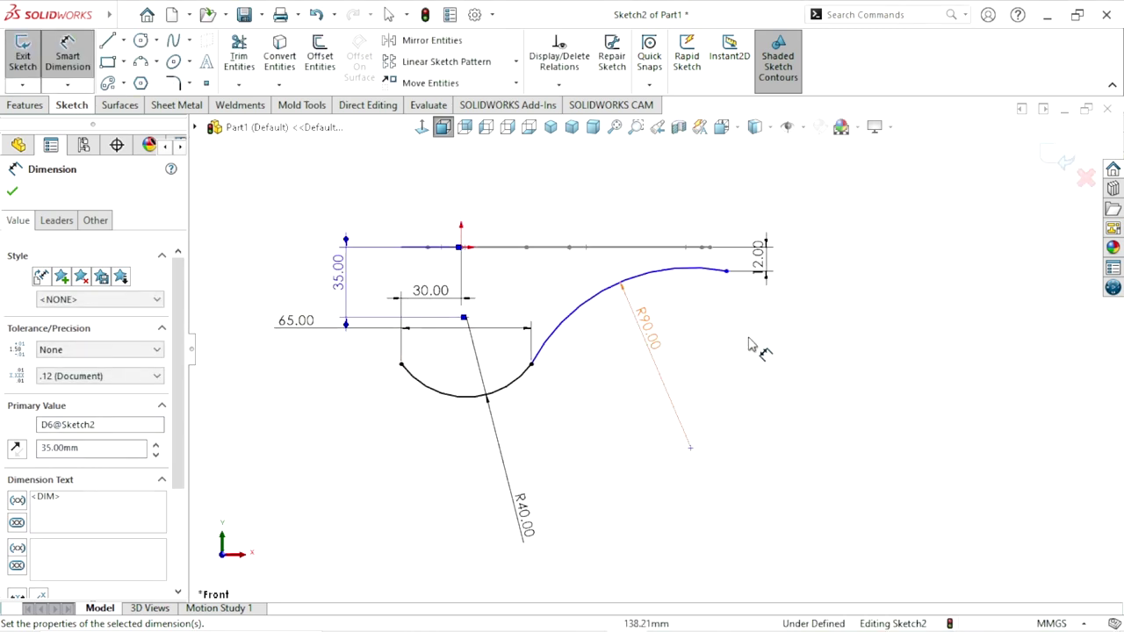
# Set the horizontal distance between the two arc endpoints to 90 mm
pyautogui.click(532, 365)
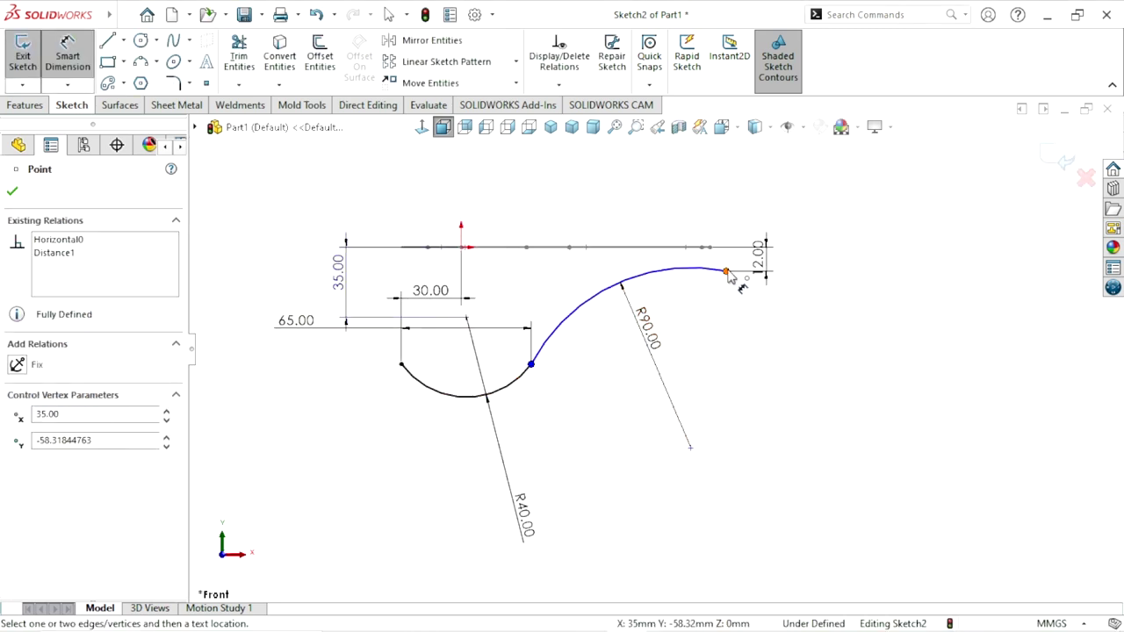
pyautogui.click(727, 273)
pyautogui.click(655, 455)
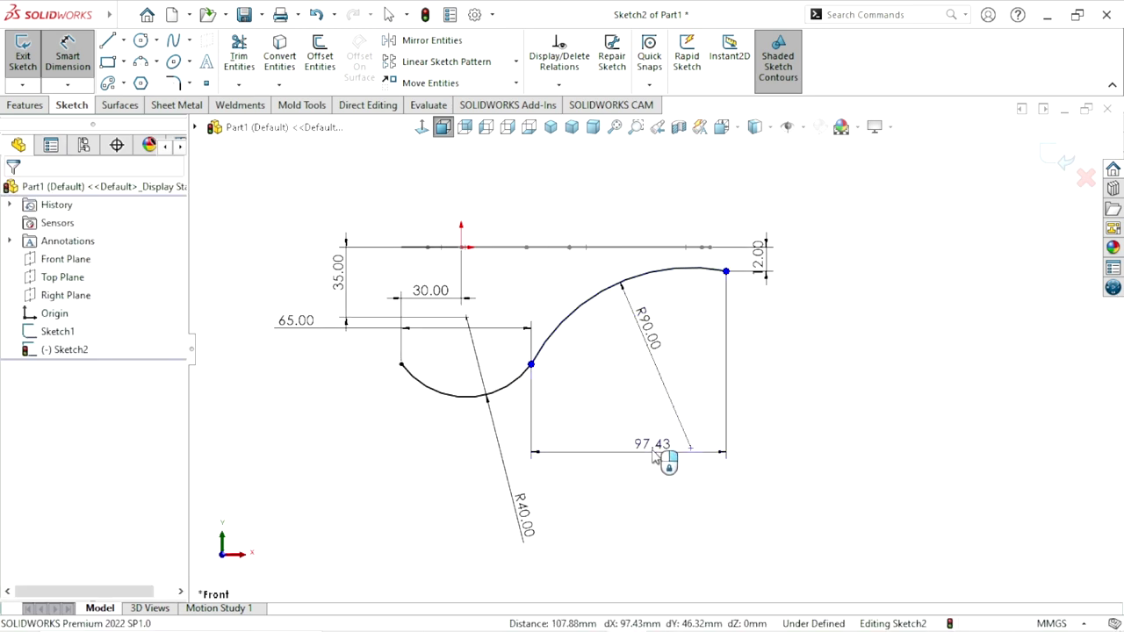
pyautogui.write('90')
pyautogui.press('Return')
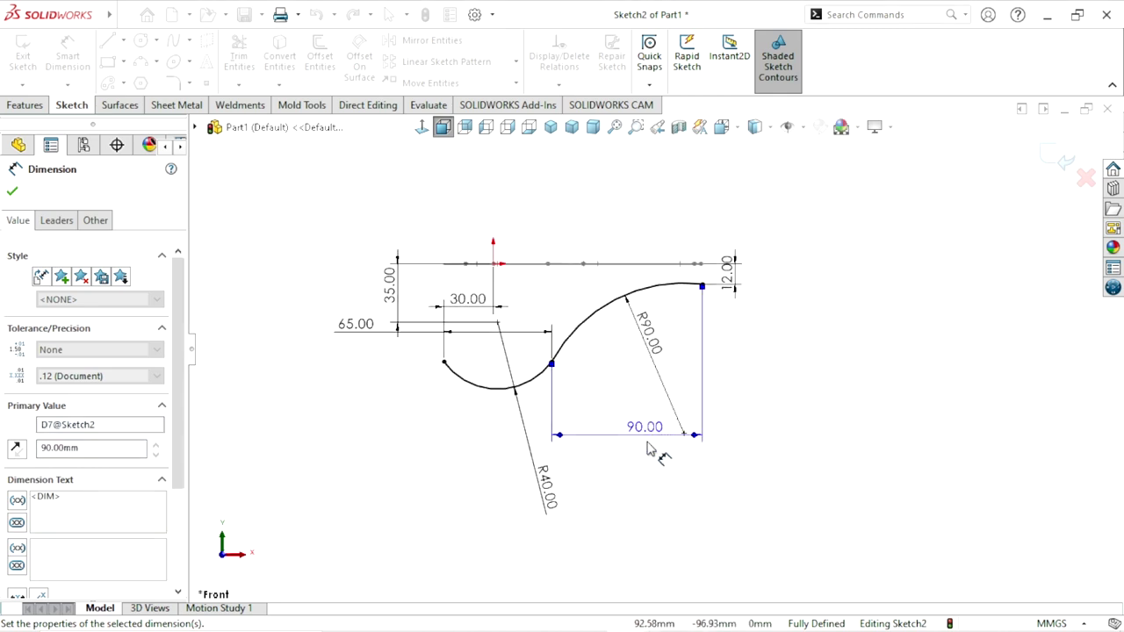
pyautogui.scroll(-2, 681, 361)
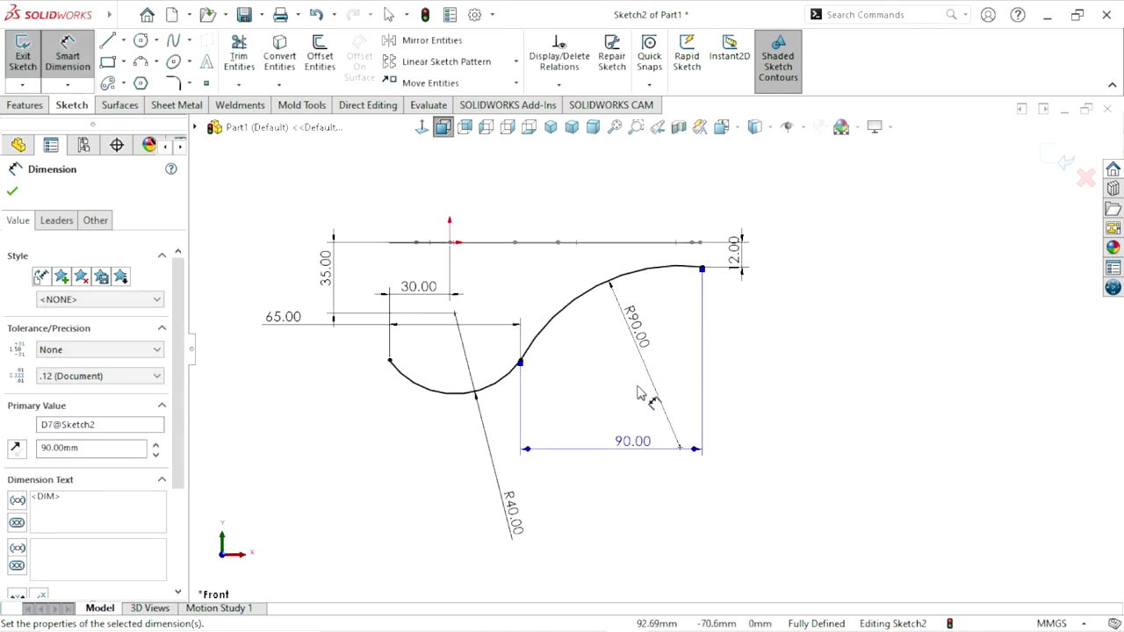
pyautogui.click(839, 407)
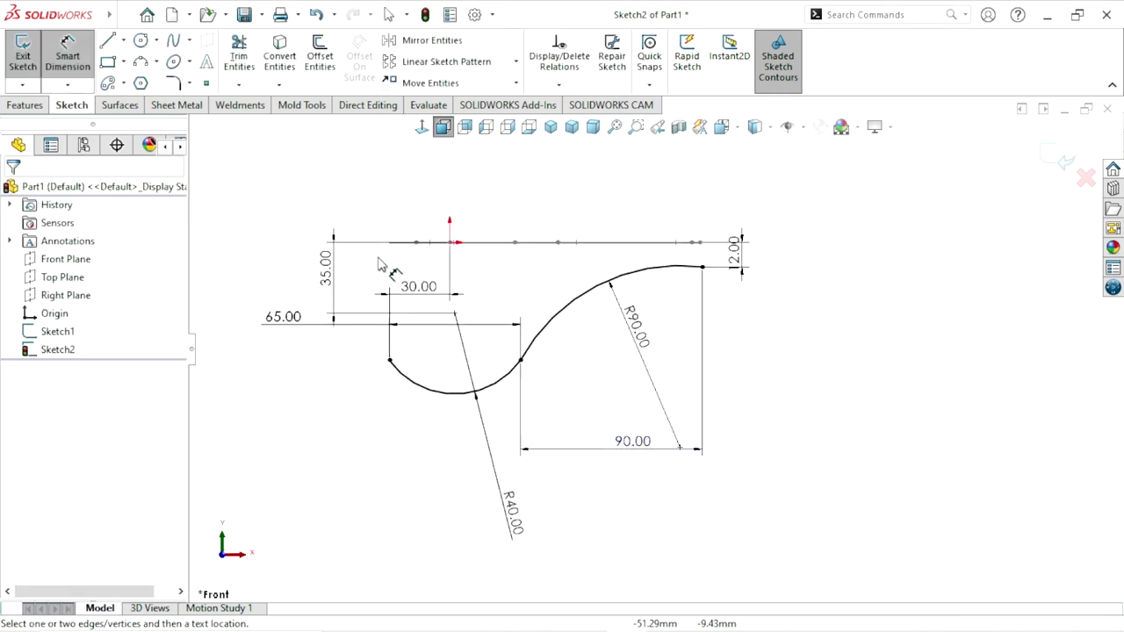
pyautogui.click(68, 61)
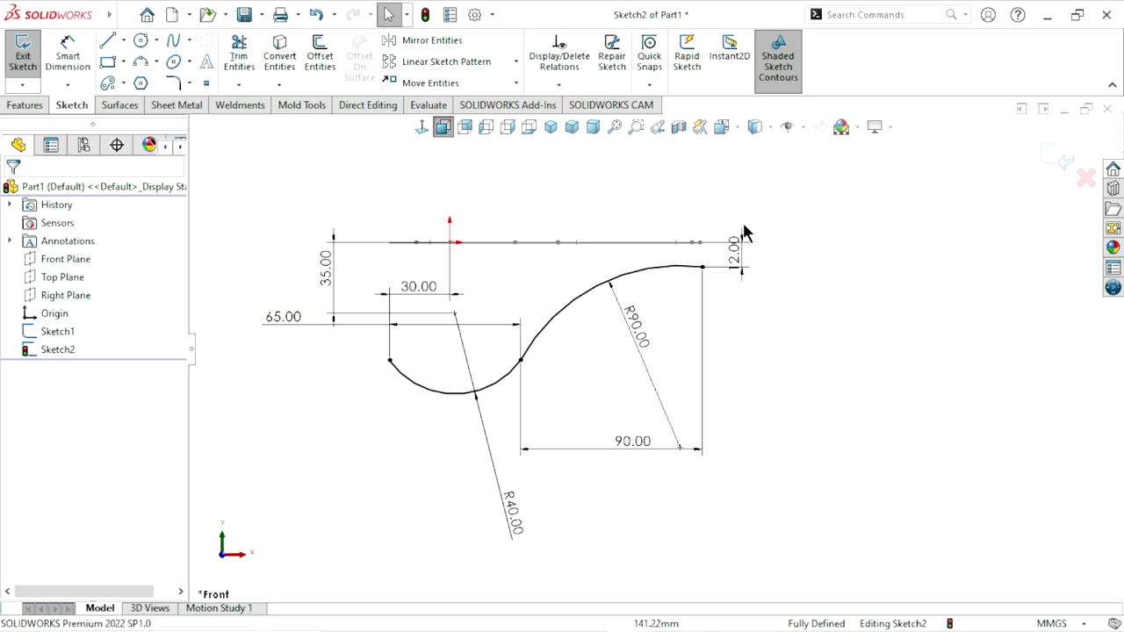
# Draw a short vertical centerline rising from the R90 arc's right end
pyautogui.click(121, 40)
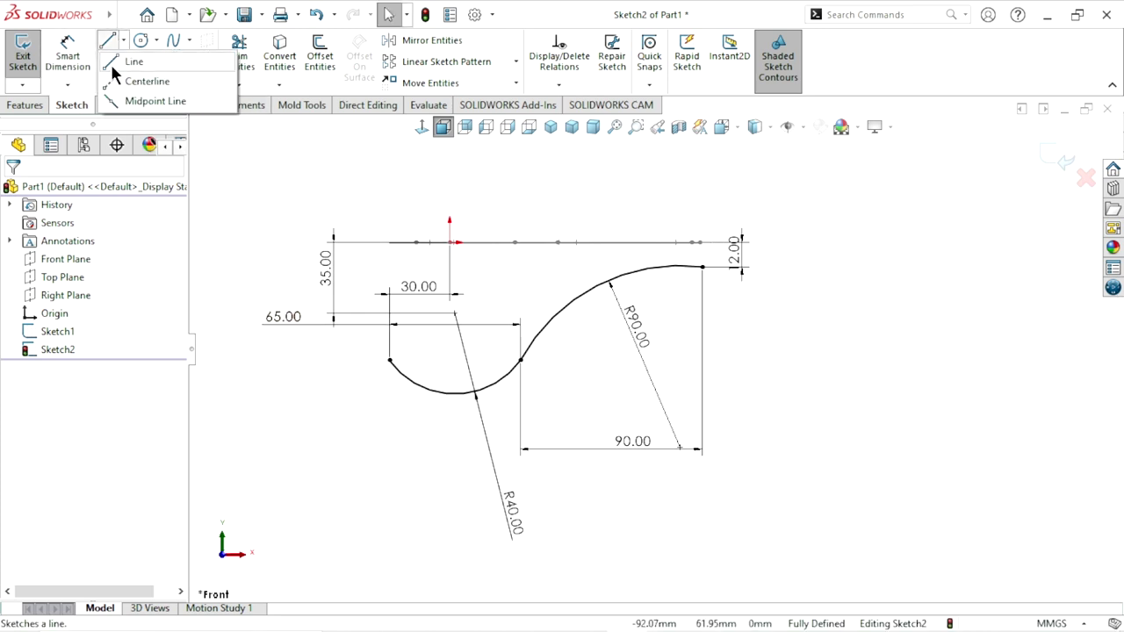
pyautogui.click(115, 79)
pyautogui.scroll(-3, 729, 268)
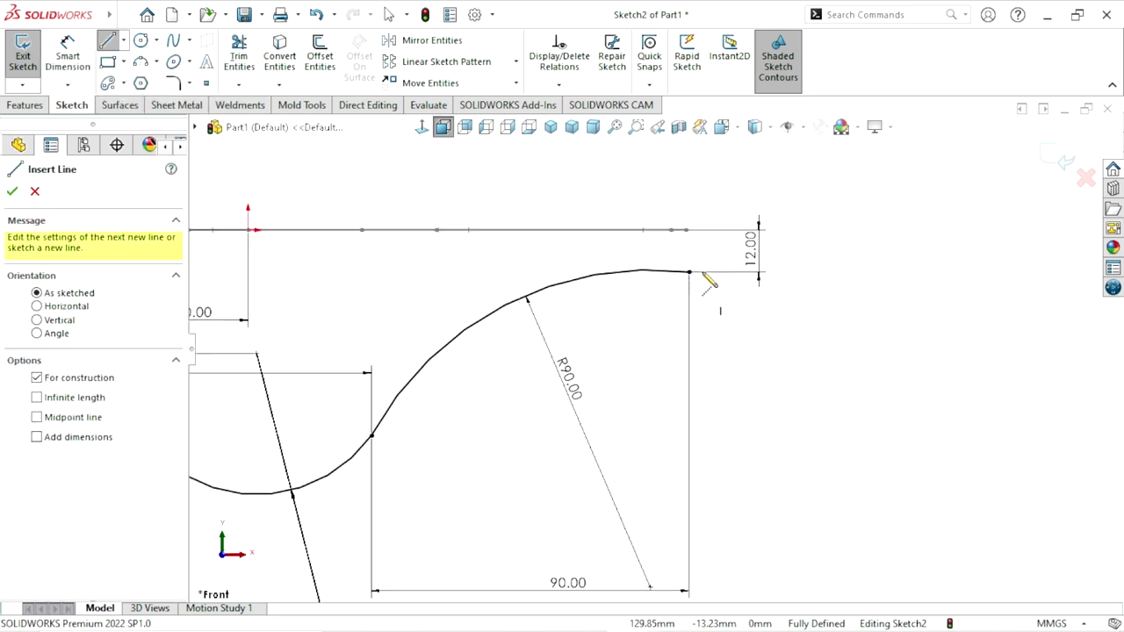
pyautogui.scroll(-2, 703, 272)
pyautogui.moveTo(699, 246)
pyautogui.mouseDown(button='middle')
pyautogui.moveTo(720, 311)
pyautogui.moveTo(703, 290)
pyautogui.mouseUp(button='middle')
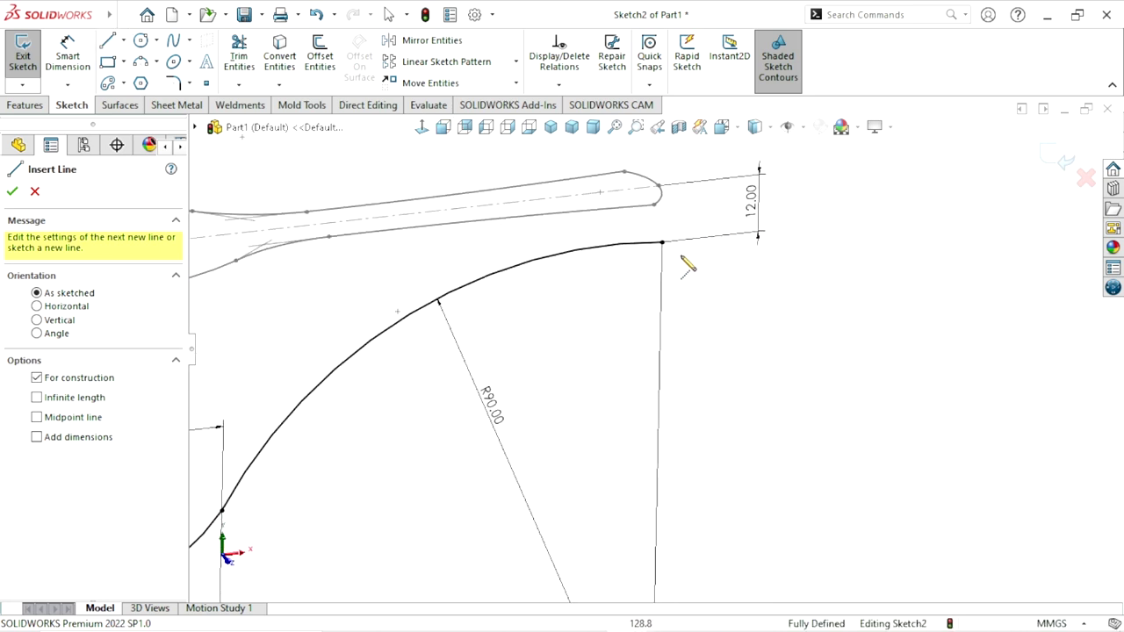
pyautogui.moveTo(661, 243); pyautogui.dragTo(610, 244)
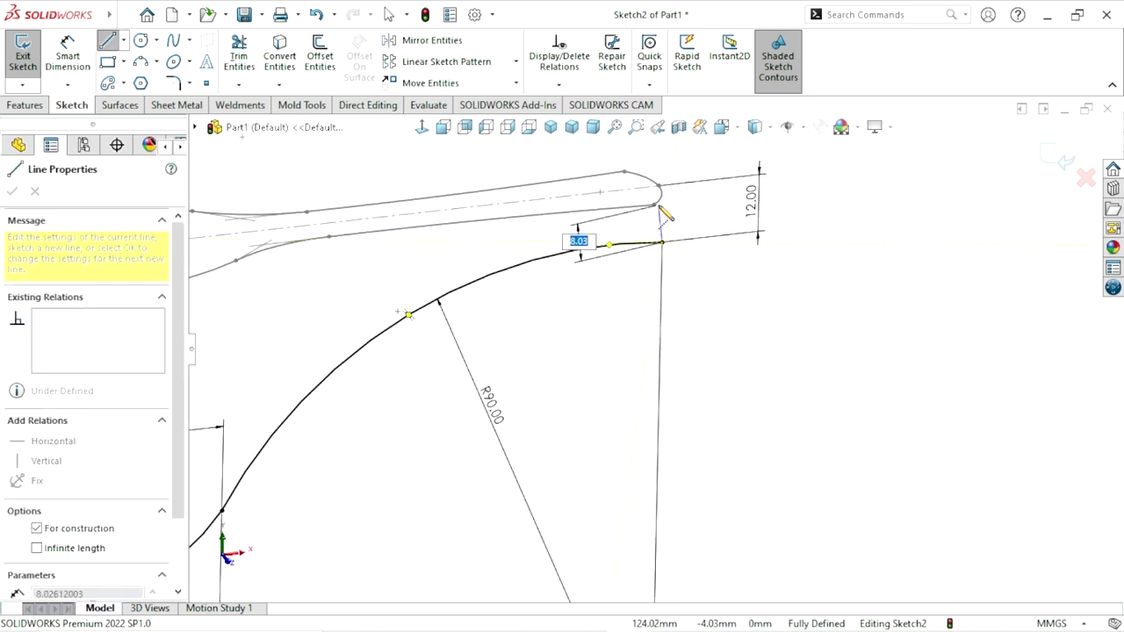
pyautogui.click(663, 205)
pyautogui.rightClick(760, 270)
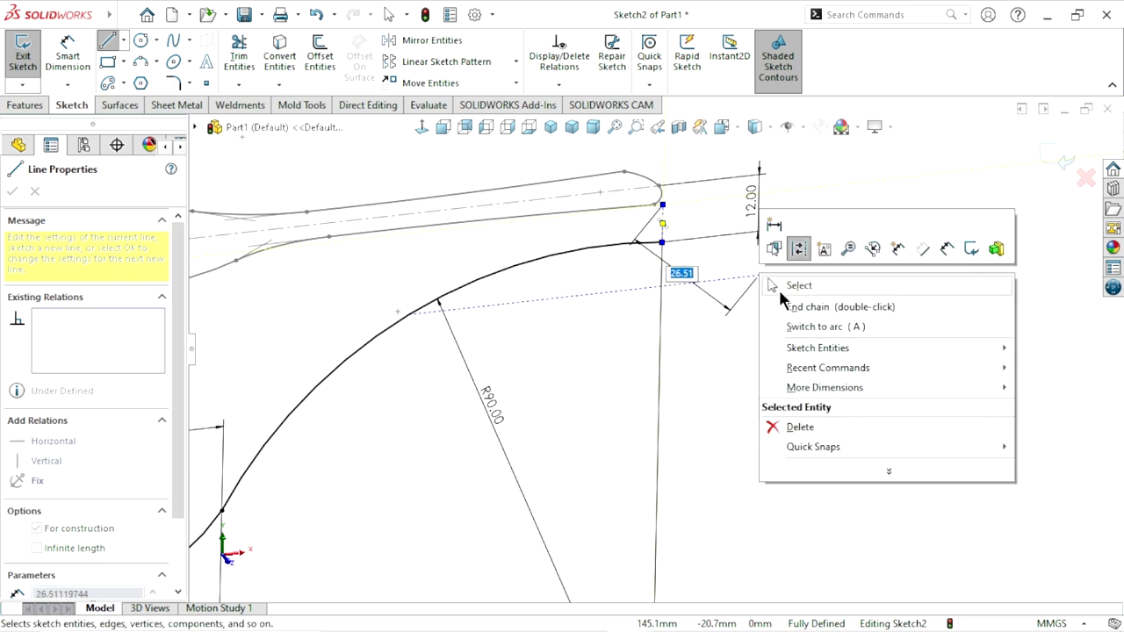
pyautogui.click(778, 284)
# Delete the 12.00 vertical dimension
pyautogui.click(664, 230)
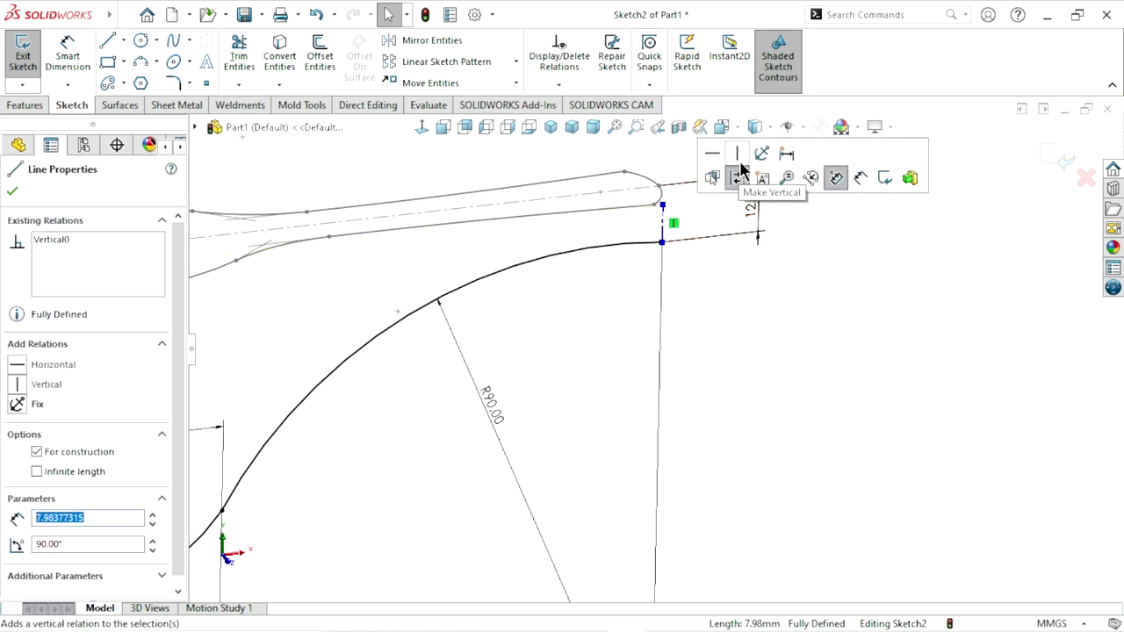
pyautogui.moveTo(823, 318); pyautogui.dragTo(737, 312, button='middle')
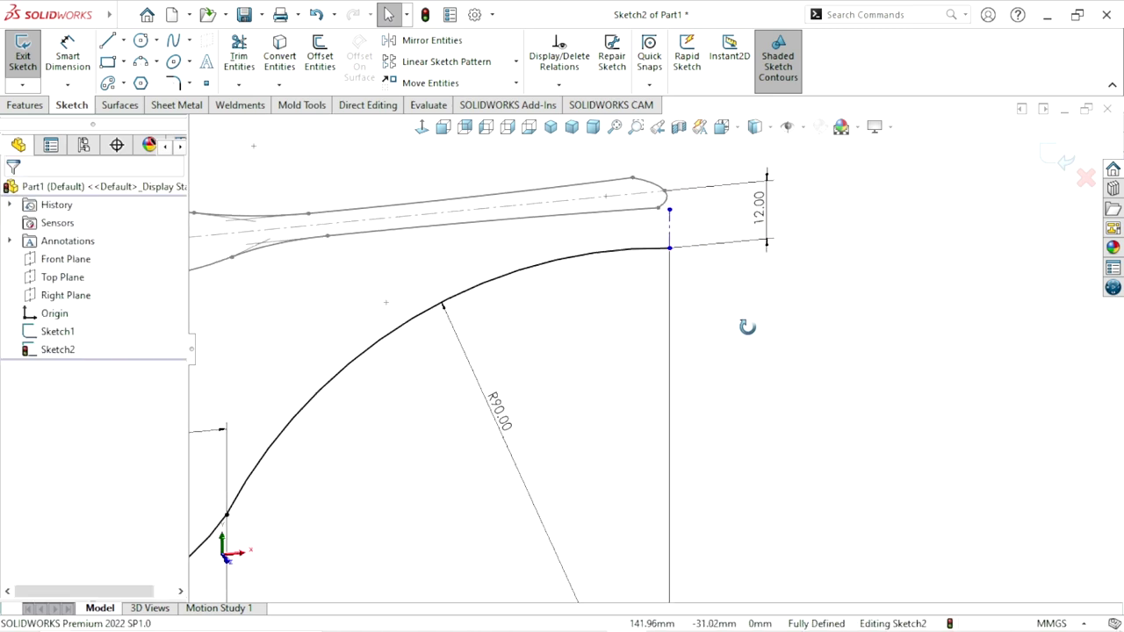
pyautogui.moveTo(711, 219); pyautogui.dragTo(741, 238, button='middle')
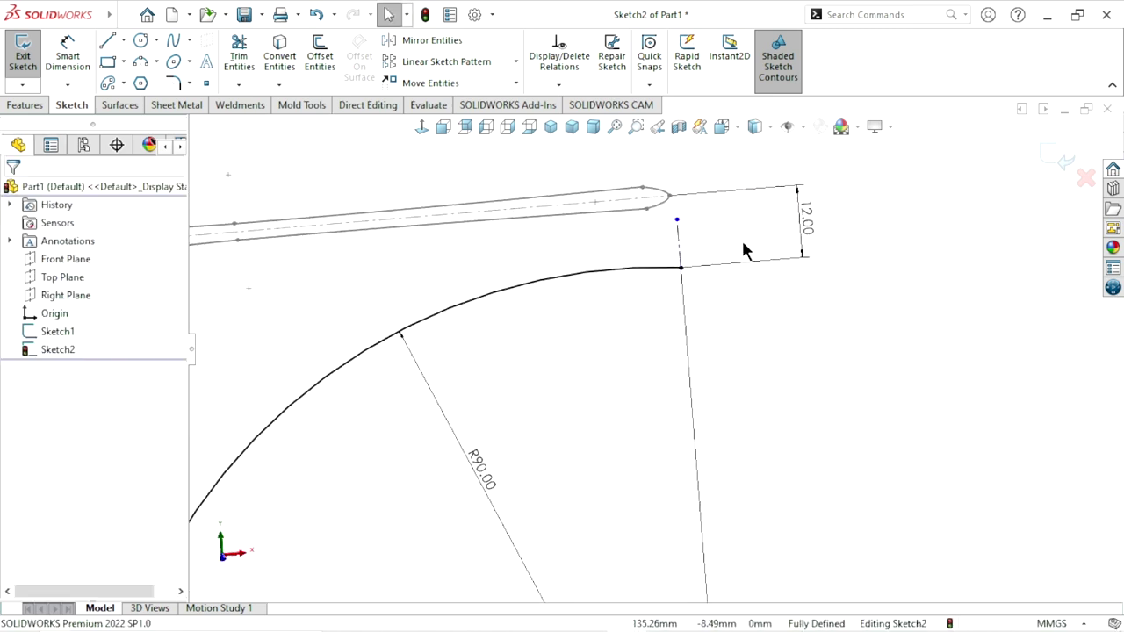
pyautogui.click(810, 222)
pyautogui.press('Delete')
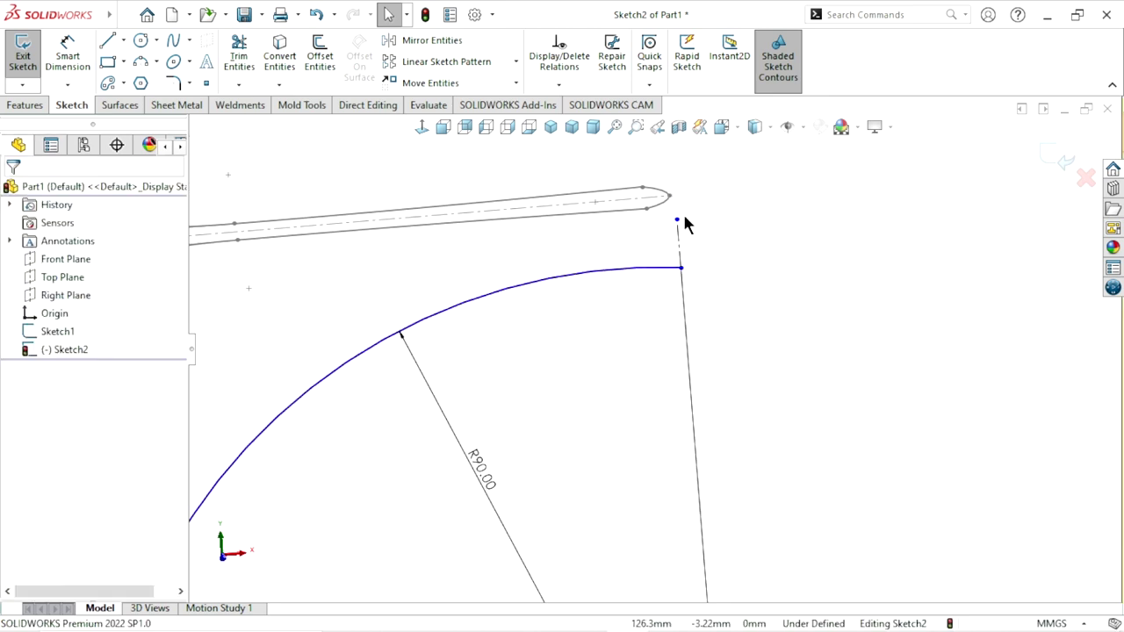
# Pierce the centerline's top point to the handle's end arc, then delete the conflicting relation
pyautogui.click(679, 220)
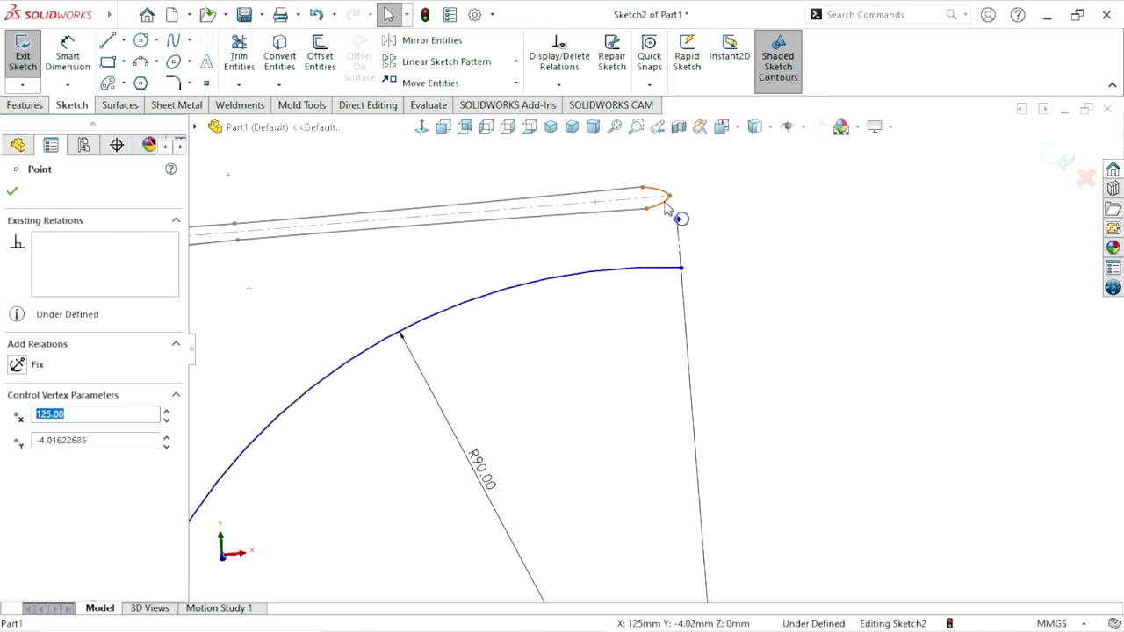
pyautogui.keyDown('ctrl'); pyautogui.click(666, 205); pyautogui.keyUp('ctrl')
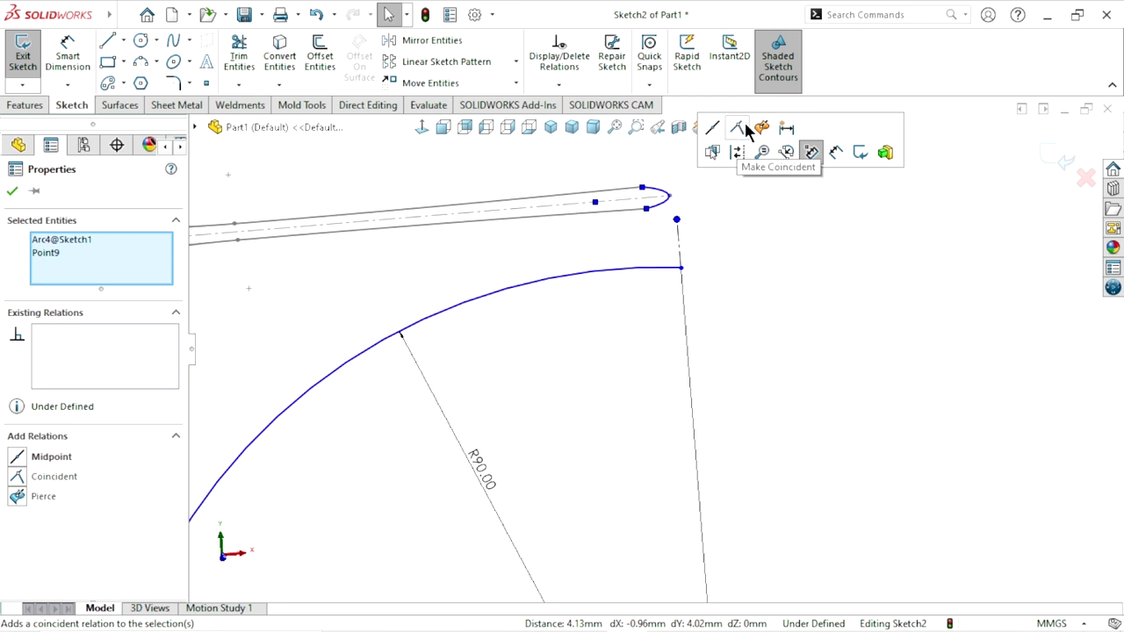
pyautogui.click(760, 130)
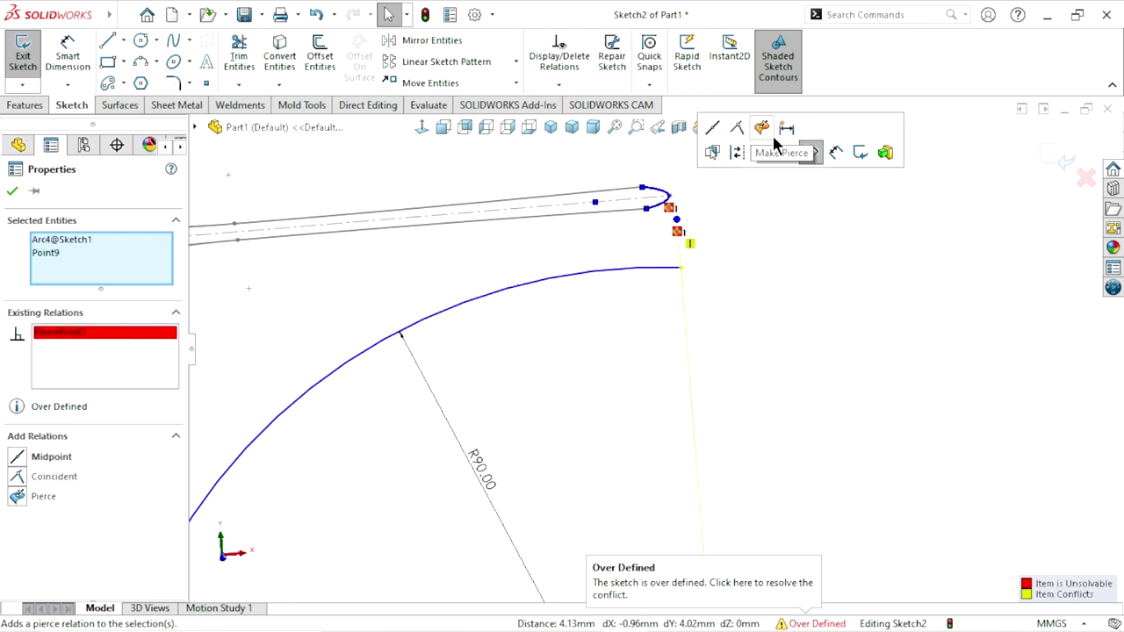
pyautogui.rightClick(77, 332)
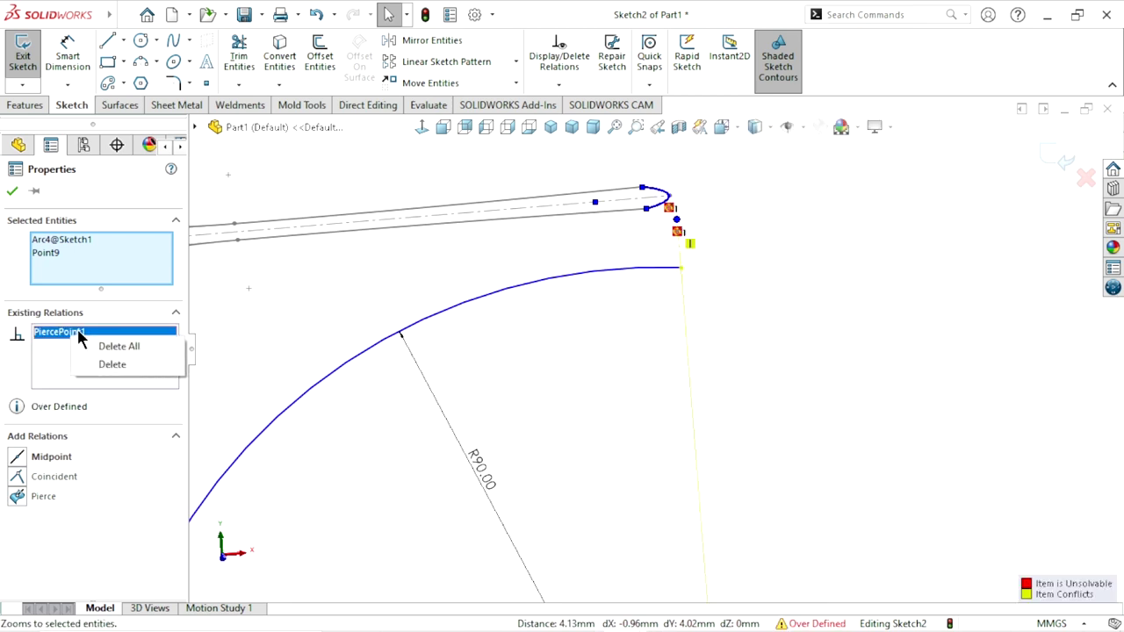
pyautogui.click(106, 352)
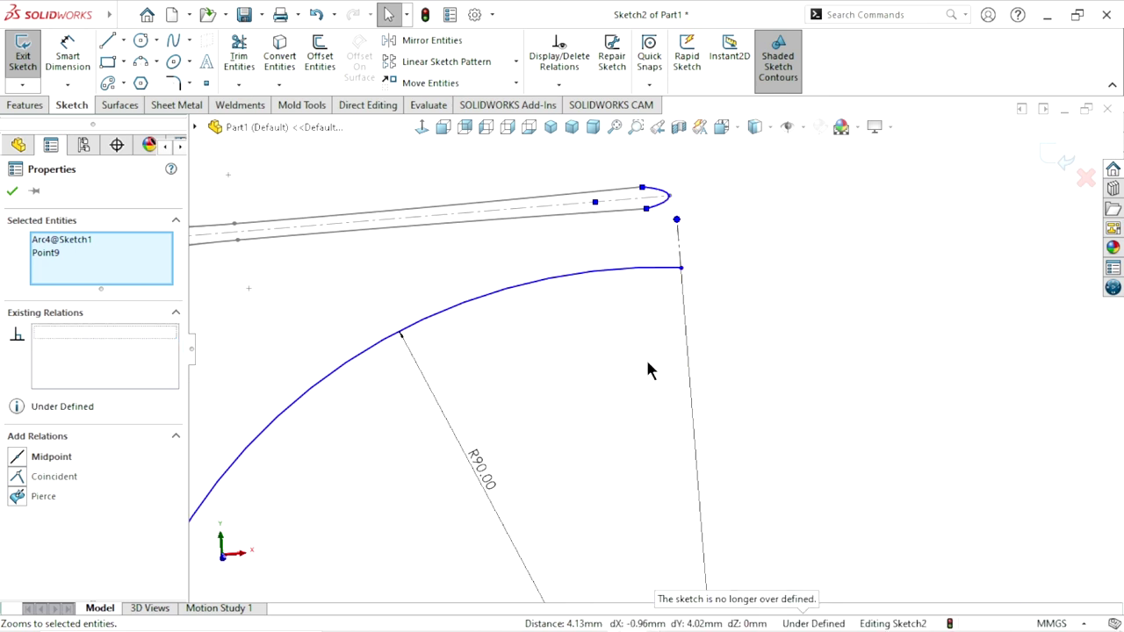
pyautogui.click(801, 325)
pyautogui.moveTo(658, 293); pyautogui.dragTo(657, 251, button='middle')
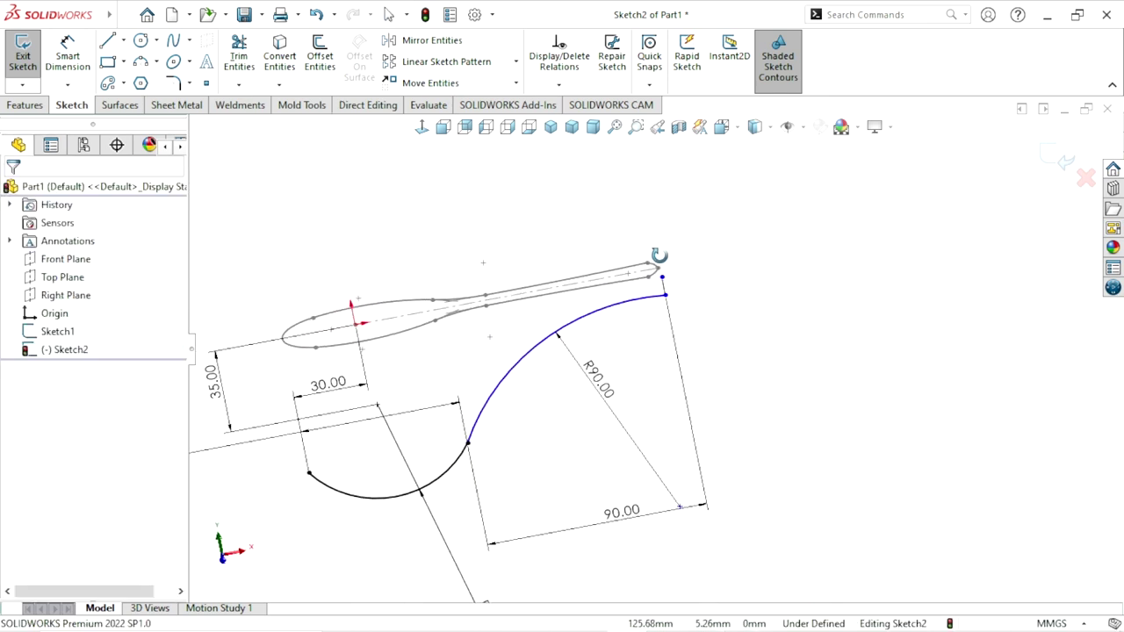
pyautogui.scroll(3, 647, 410)
pyautogui.scroll(-2, 685, 317)
pyautogui.scroll(-3, 708, 301)
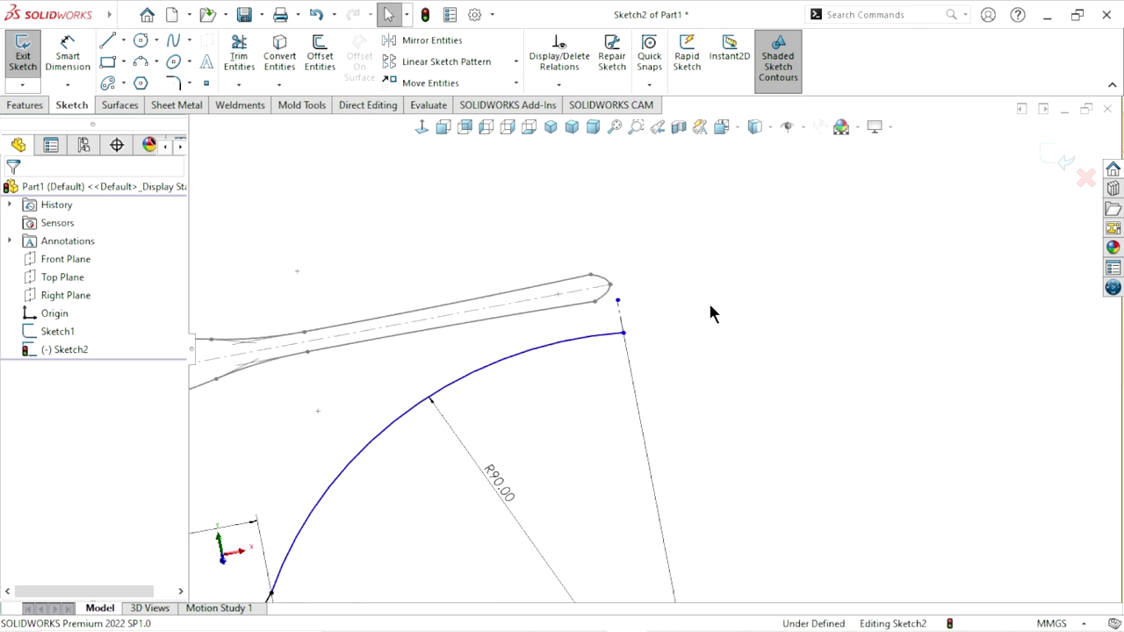
# Retry the Pierce relation to the handle end arc and remove it again
pyautogui.click(617, 300)
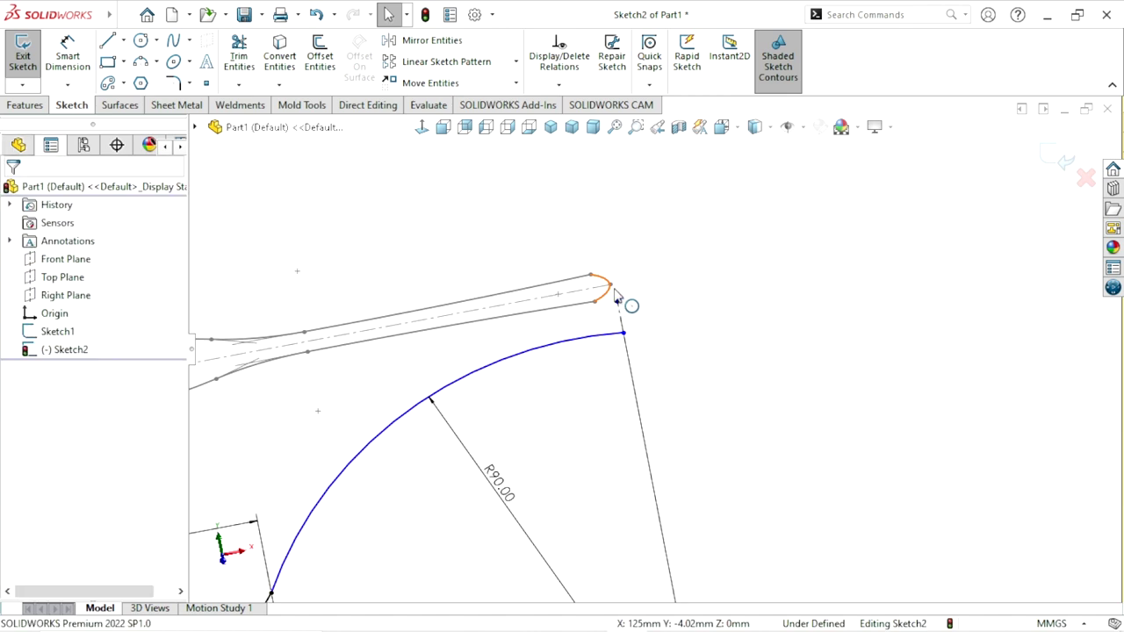
pyautogui.keyDown('ctrl'); pyautogui.click(610, 295); pyautogui.keyUp('ctrl')
pyautogui.click(711, 220)
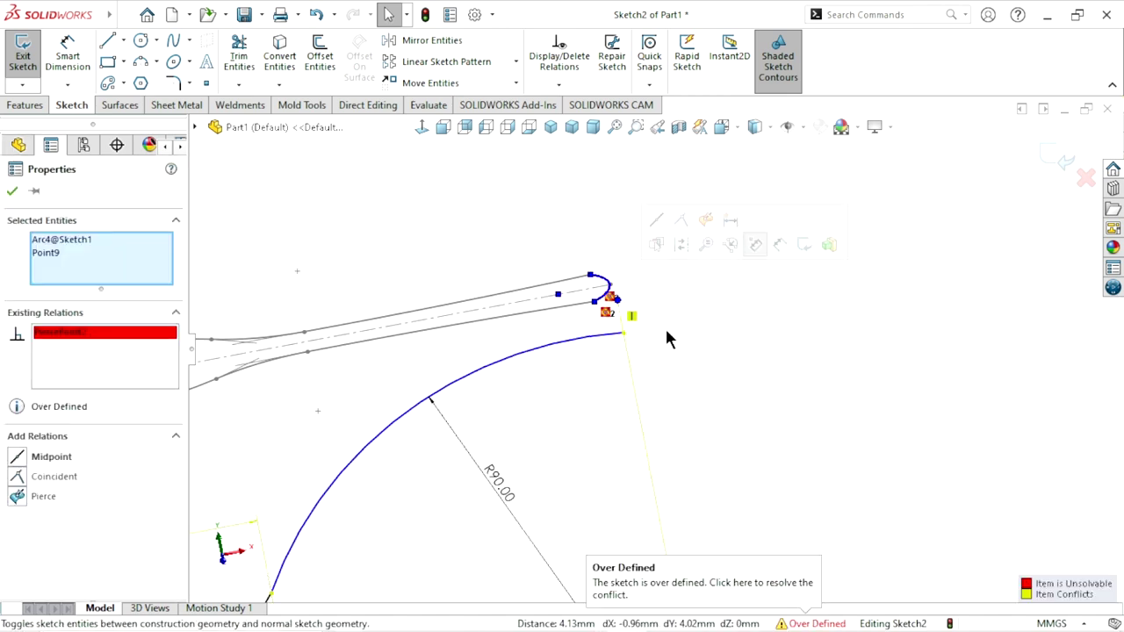
pyautogui.rightClick(115, 339)
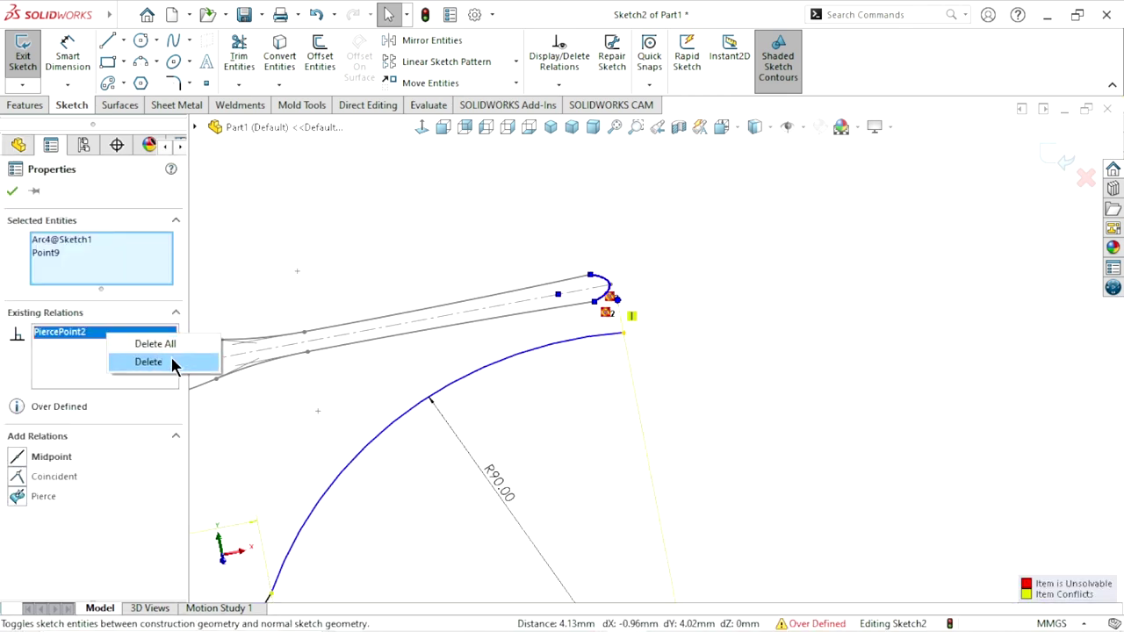
pyautogui.click(172, 345)
pyautogui.click(676, 332)
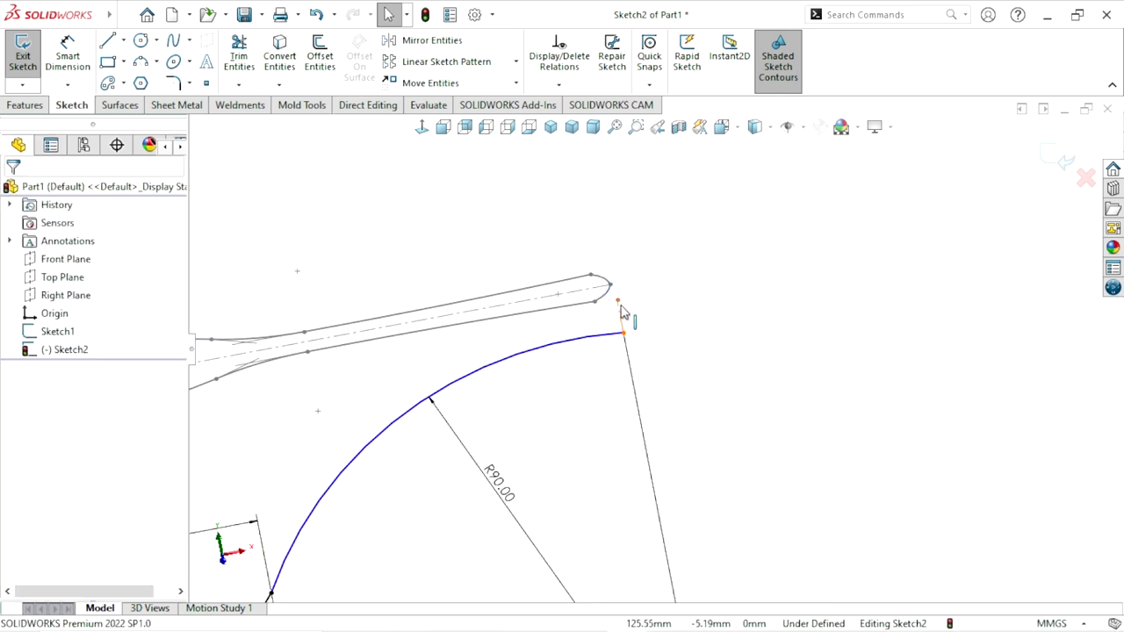
# Inspect the centerline top point, R90 arc endpoint and handle end arc by selecting them
pyautogui.click(617, 301)
pyautogui.click(623, 333)
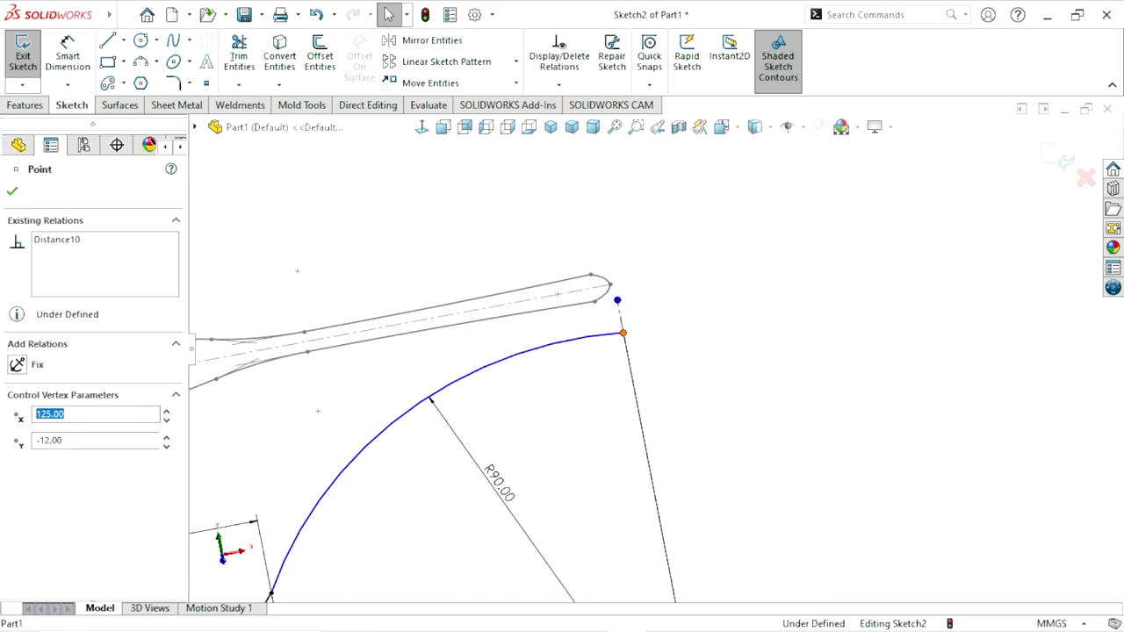
pyautogui.click(590, 342)
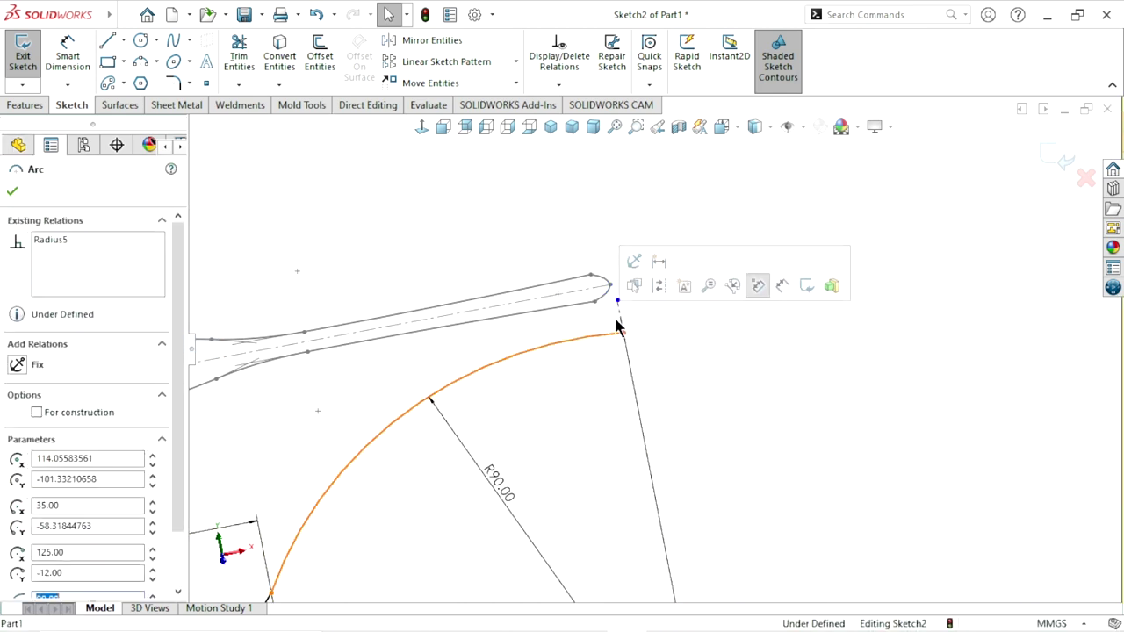
pyautogui.click(700, 390)
pyautogui.click(612, 298)
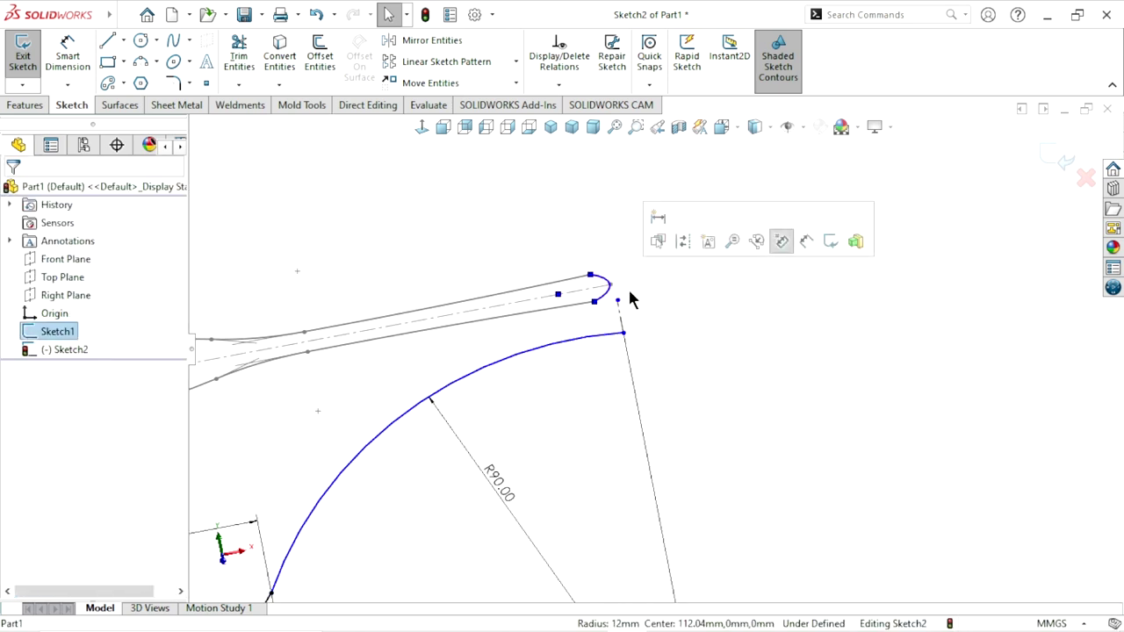
pyautogui.click(676, 314)
pyautogui.moveTo(641, 340)
pyautogui.mouseDown(button='middle')
pyautogui.moveTo(657, 341)
pyautogui.moveTo(654, 357)
pyautogui.moveTo(620, 303)
pyautogui.moveTo(596, 331)
pyautogui.moveTo(672, 318)
pyautogui.moveTo(613, 252)
pyautogui.moveTo(632, 306)
pyautogui.moveTo(667, 346)
pyautogui.moveTo(642, 378)
pyautogui.mouseUp(button='middle')
# Make the outline tip point coincident with the construction line, then delete the conflicting relation
pyautogui.scroll(-2, 637, 341)
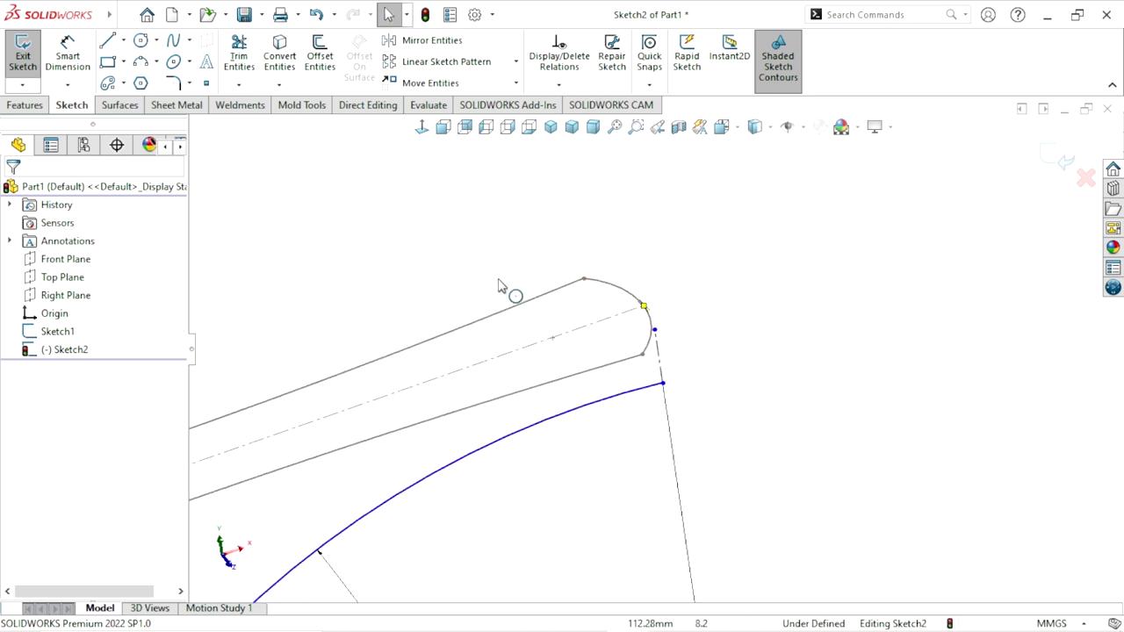
pyautogui.click(645, 306)
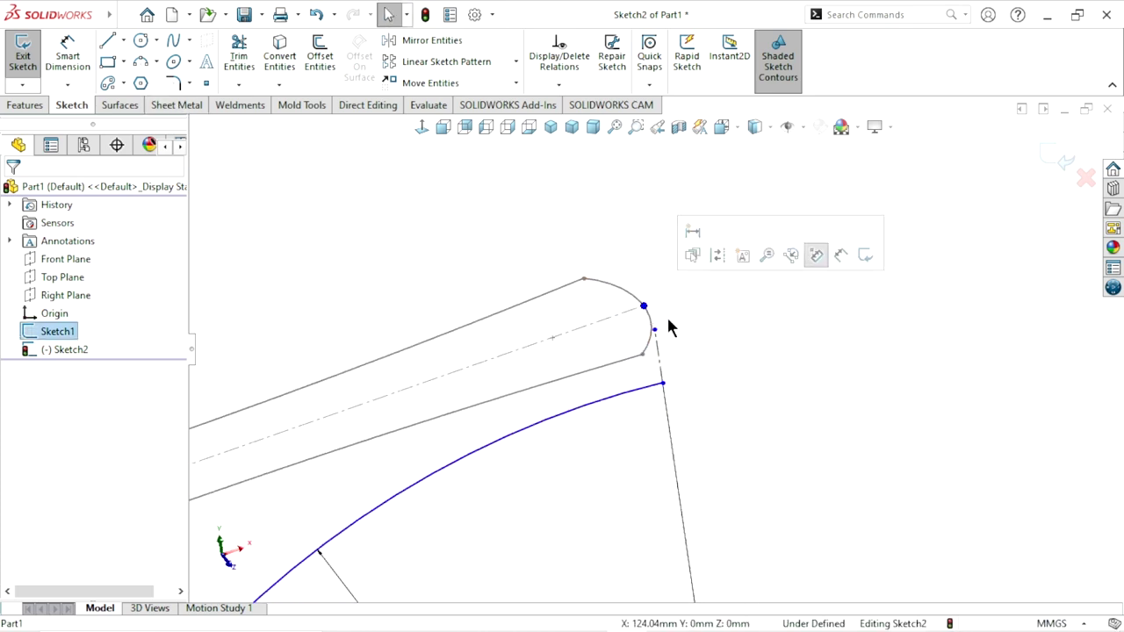
pyautogui.keyDown('ctrl'); pyautogui.click(657, 340); pyautogui.keyUp('ctrl')
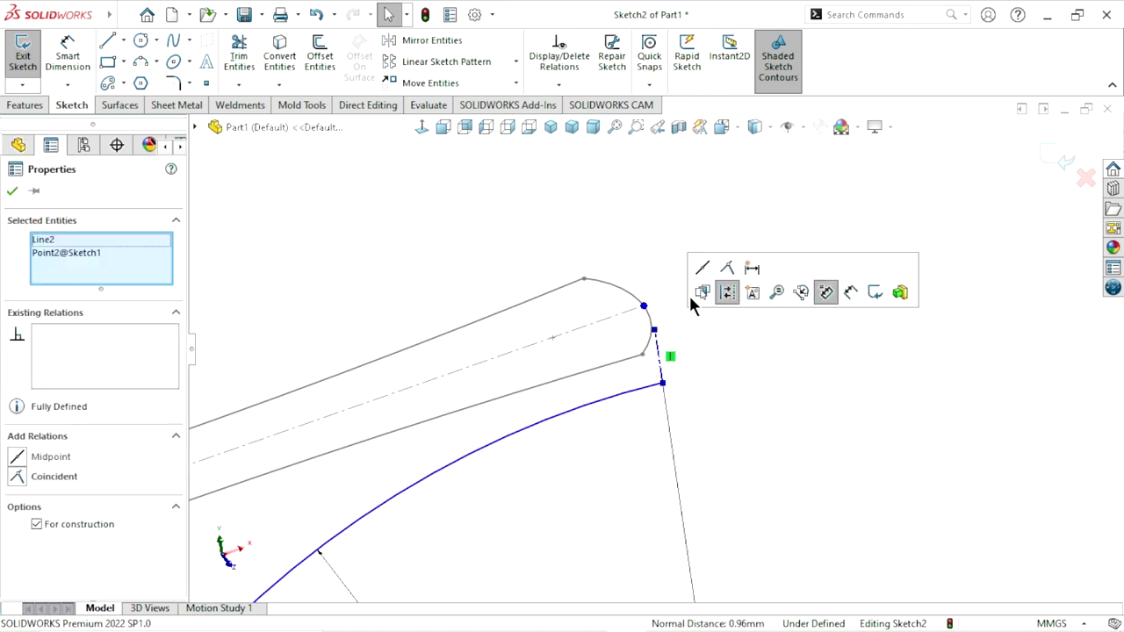
pyautogui.click(728, 272)
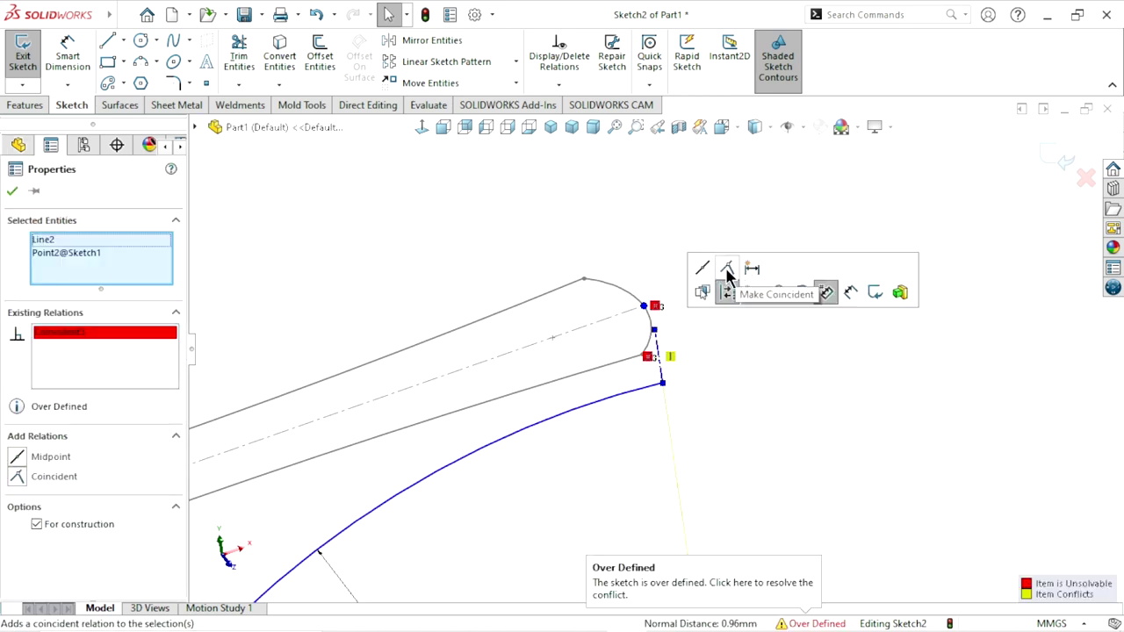
pyautogui.rightClick(156, 337)
pyautogui.click(167, 346)
pyautogui.click(740, 426)
# View the sketch Normal To the front and delete the 90.00 dimension
pyautogui.press('Down')
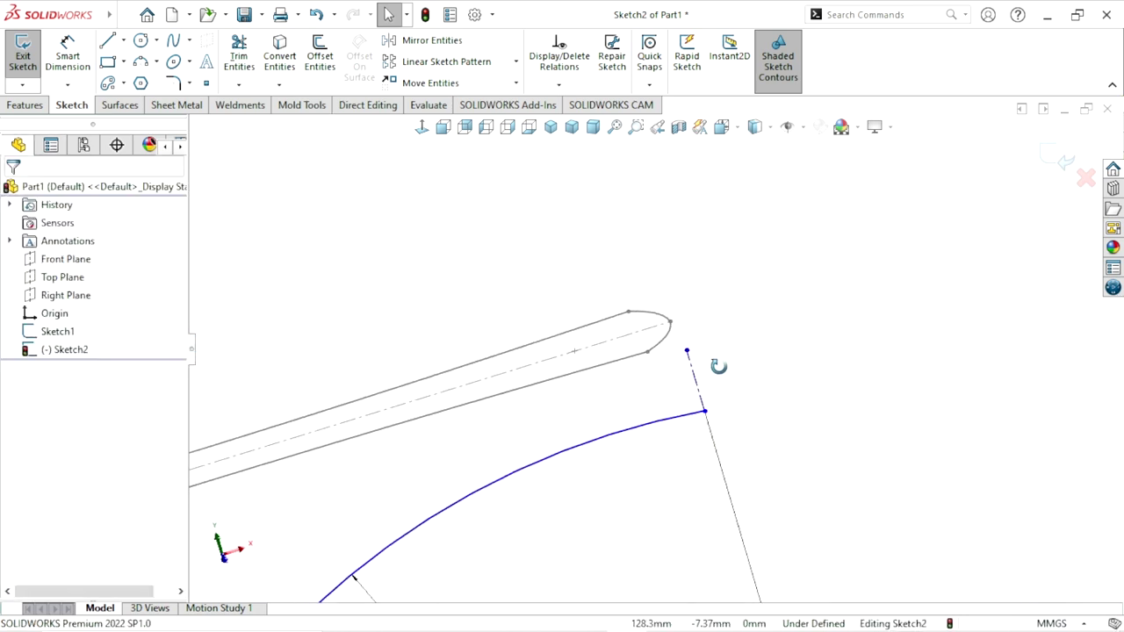
pyautogui.press('Down')
pyautogui.press('Down')
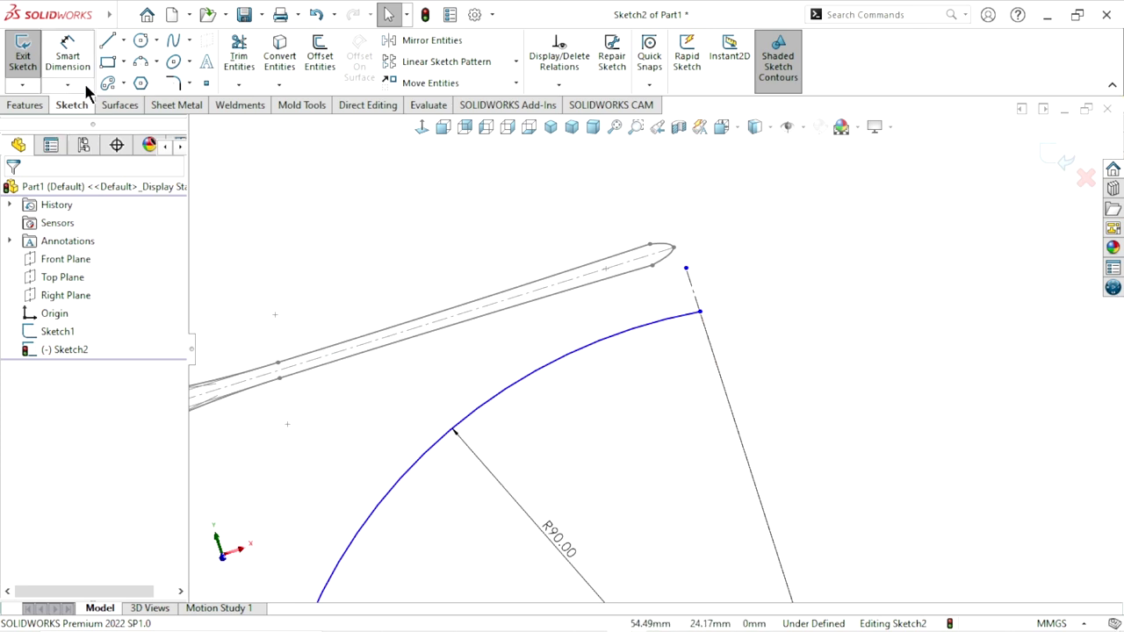
pyautogui.click(442, 126)
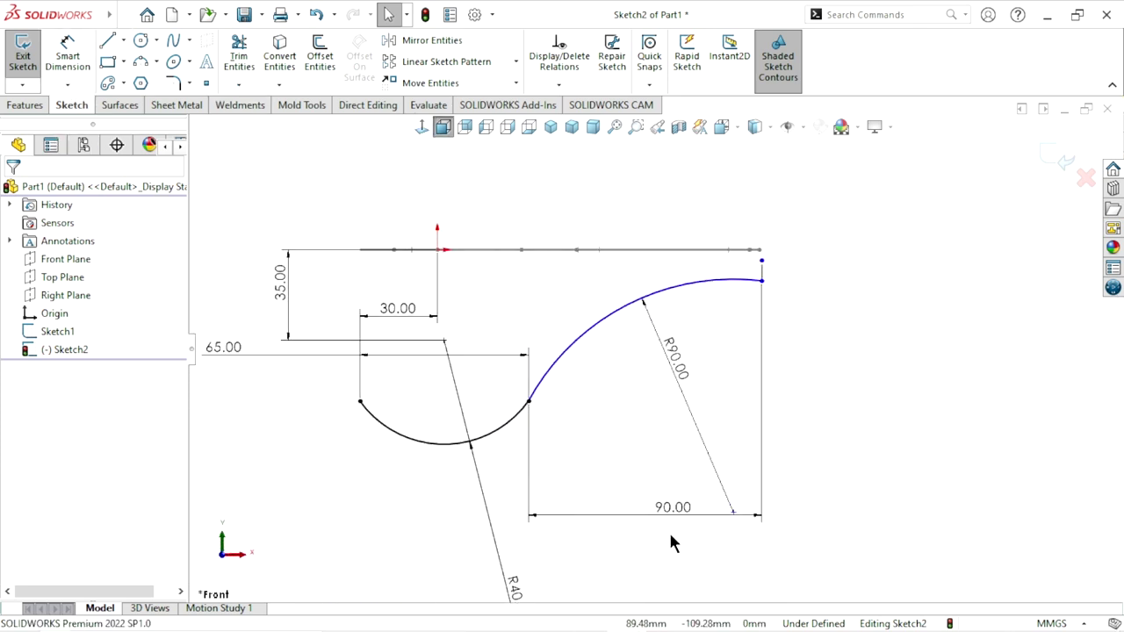
pyautogui.click(681, 516)
pyautogui.press('Delete')
pyautogui.moveTo(776, 283)
pyautogui.mouseDown(button='middle')
pyautogui.moveTo(799, 346)
pyautogui.moveTo(756, 255)
pyautogui.mouseUp(button='middle')
pyautogui.scroll(-3, 754, 255)
pyautogui.scroll(-2, 618, 300)
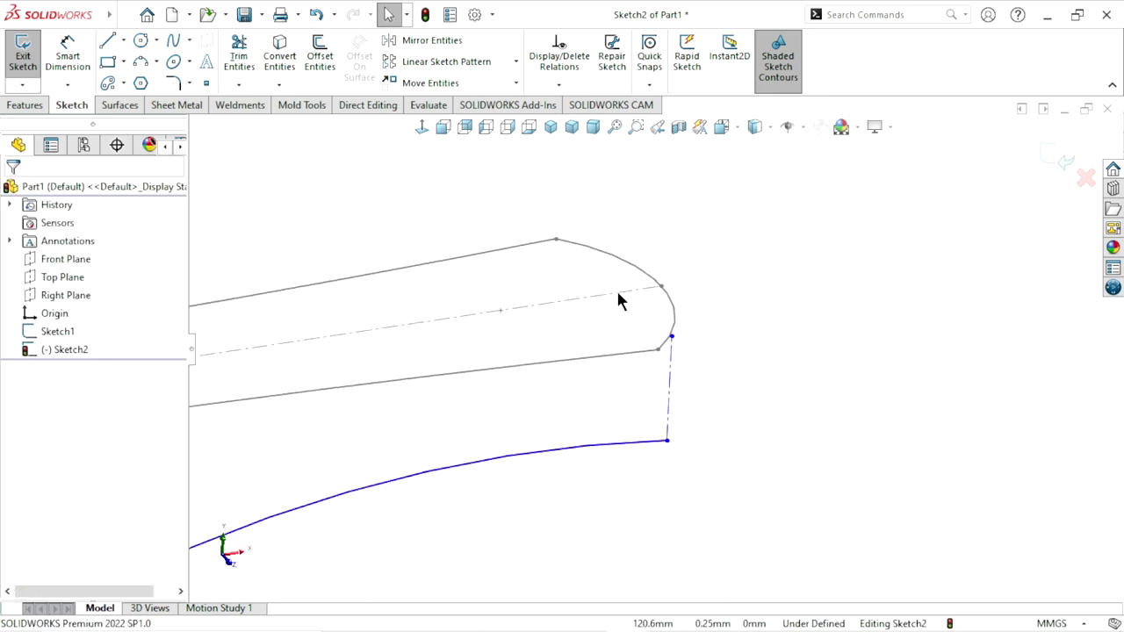
# Pierce the profile's tip endpoint onto the outline's rounded tip arc
pyautogui.click(672, 336)
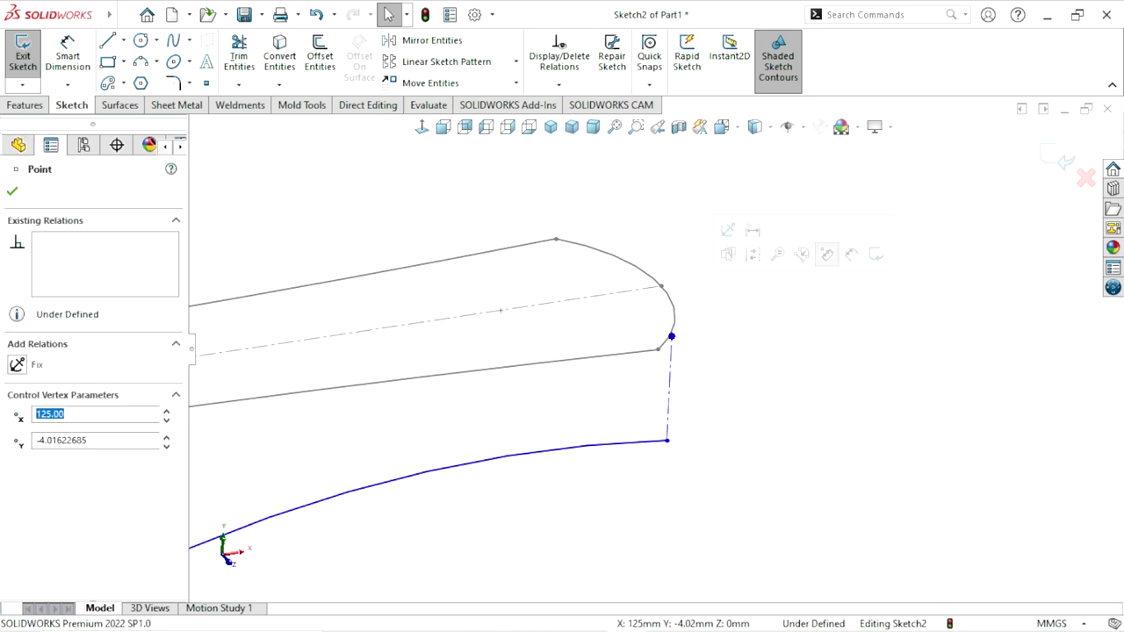
pyautogui.keyDown('ctrl'); pyautogui.click(675, 318); pyautogui.keyUp('ctrl')
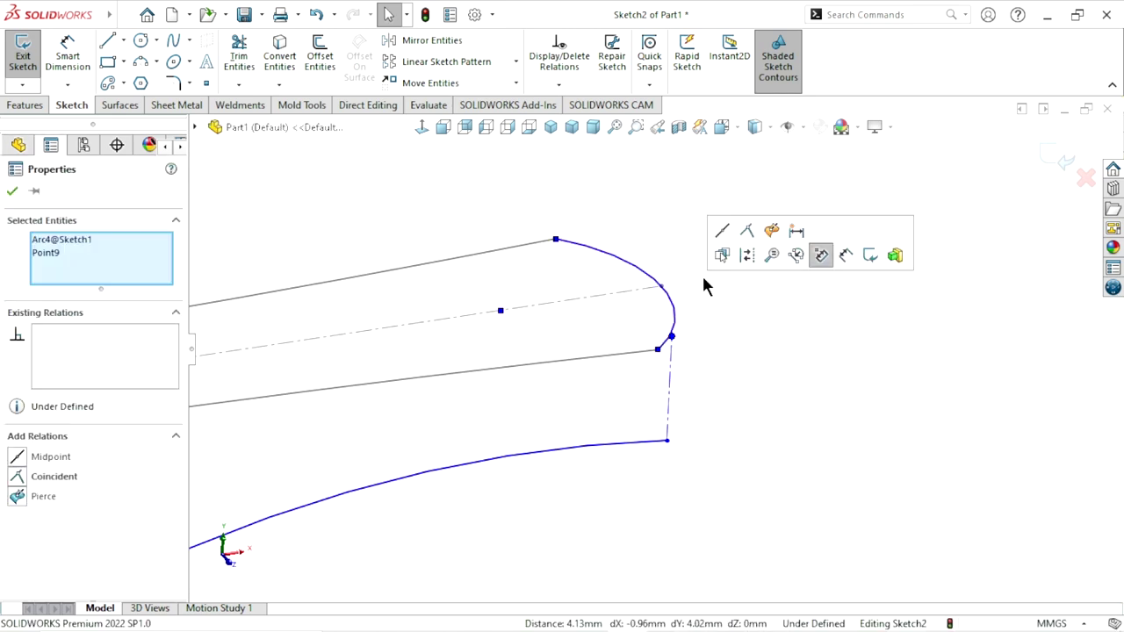
pyautogui.click(761, 235)
pyautogui.scroll(2, 709, 388)
pyautogui.moveTo(702, 405); pyautogui.dragTo(657, 352, button='middle')
pyautogui.scroll(3, 608, 382)
pyautogui.scroll(2, 633, 391)
pyautogui.scroll(-1, 665, 402)
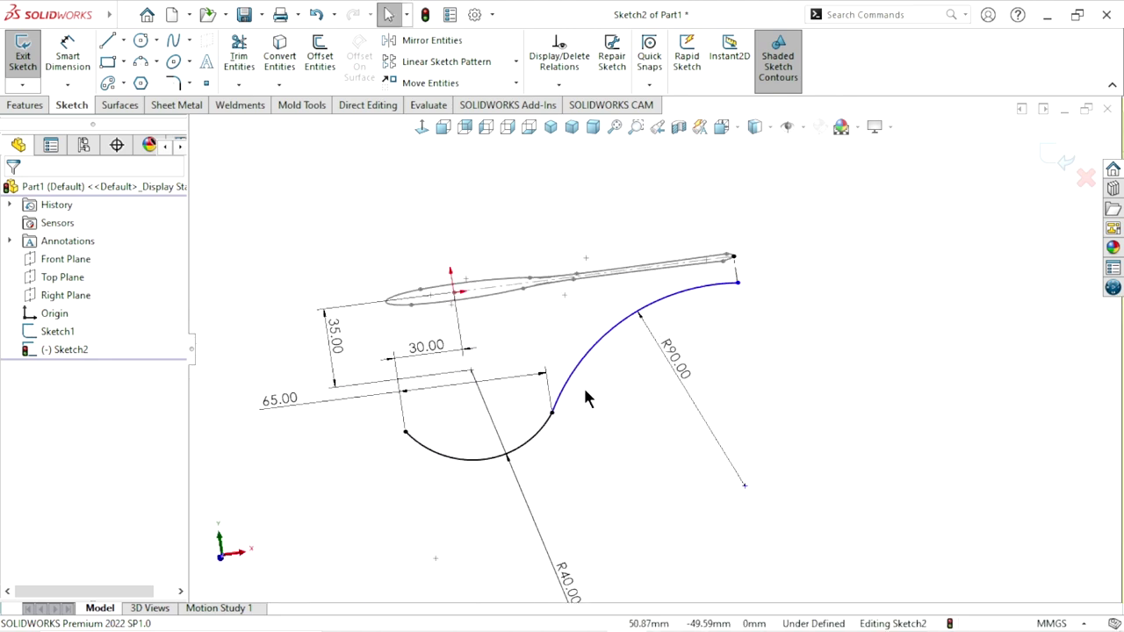
# Make the R90 arc tangent to the R40 bowl arc and return to the front view
pyautogui.click(552, 412)
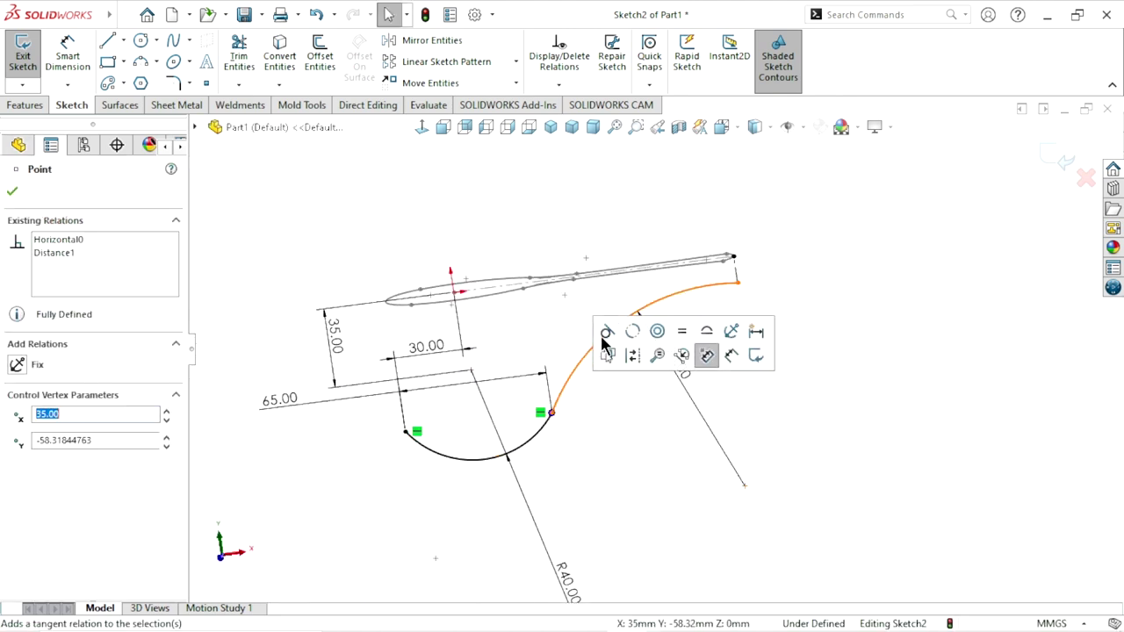
pyautogui.click(612, 356)
pyautogui.moveTo(714, 336)
pyautogui.mouseDown(button='middle')
pyautogui.moveTo(740, 354)
pyautogui.moveTo(688, 345)
pyautogui.mouseUp(button='middle')
pyautogui.scroll(-3, 720, 329)
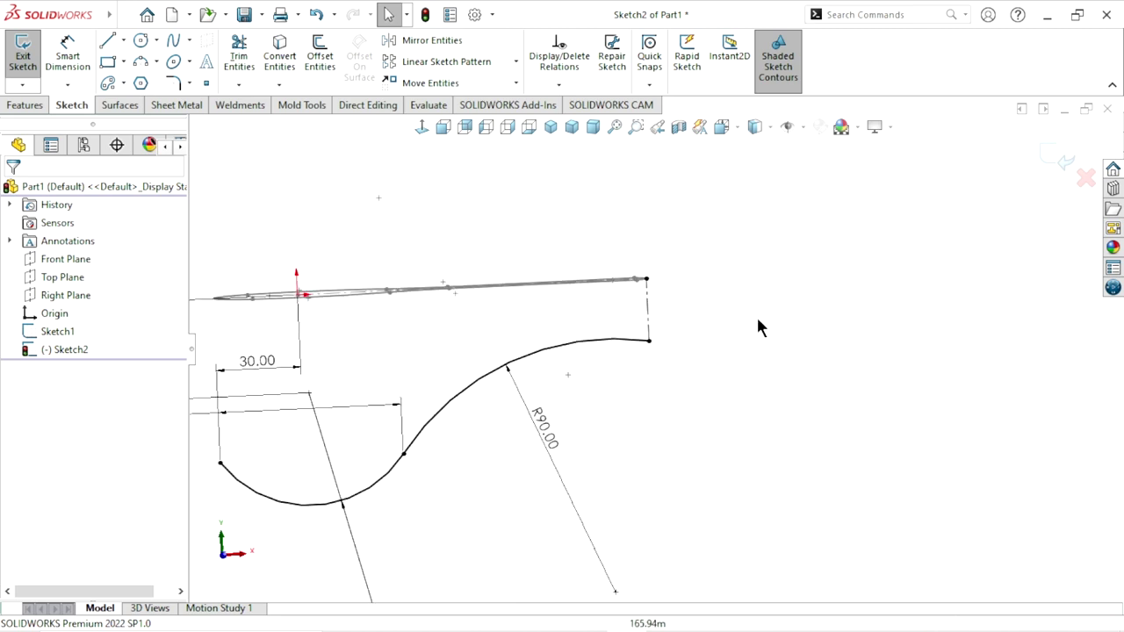
pyautogui.scroll(2, 519, 391)
pyautogui.click(415, 125)
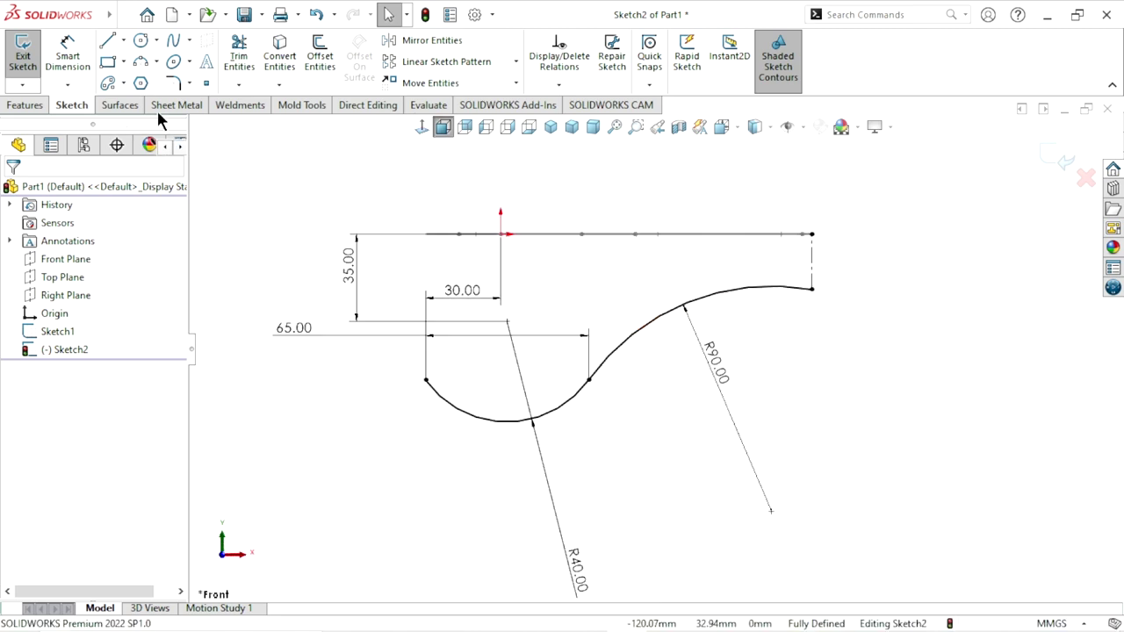
pyautogui.click(67, 53)
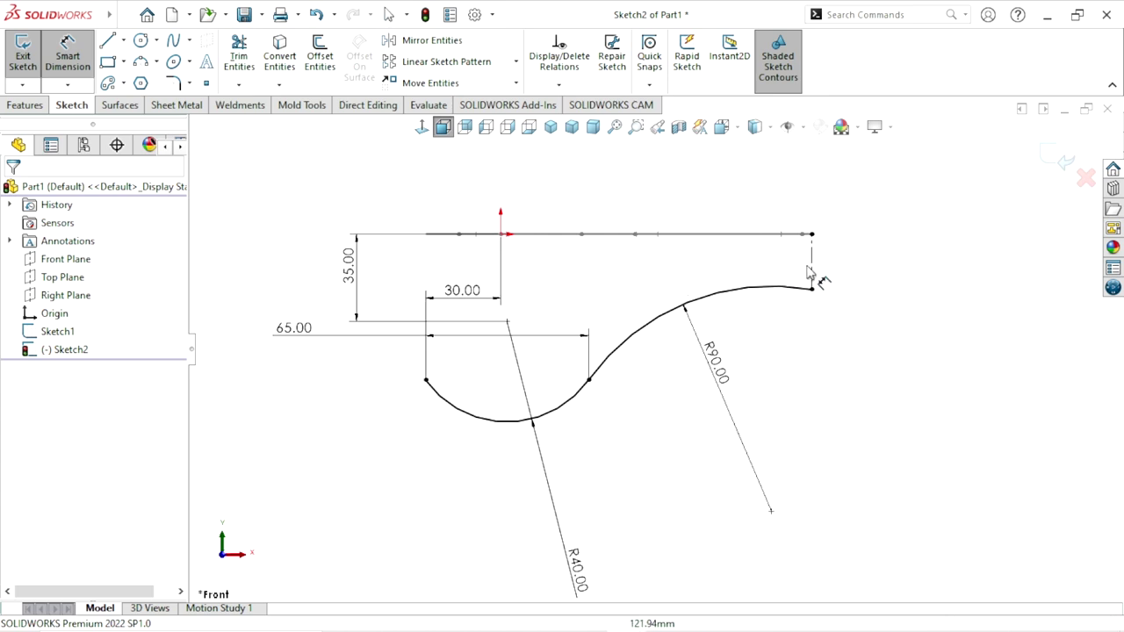
pyautogui.click(813, 263)
pyautogui.click(864, 268)
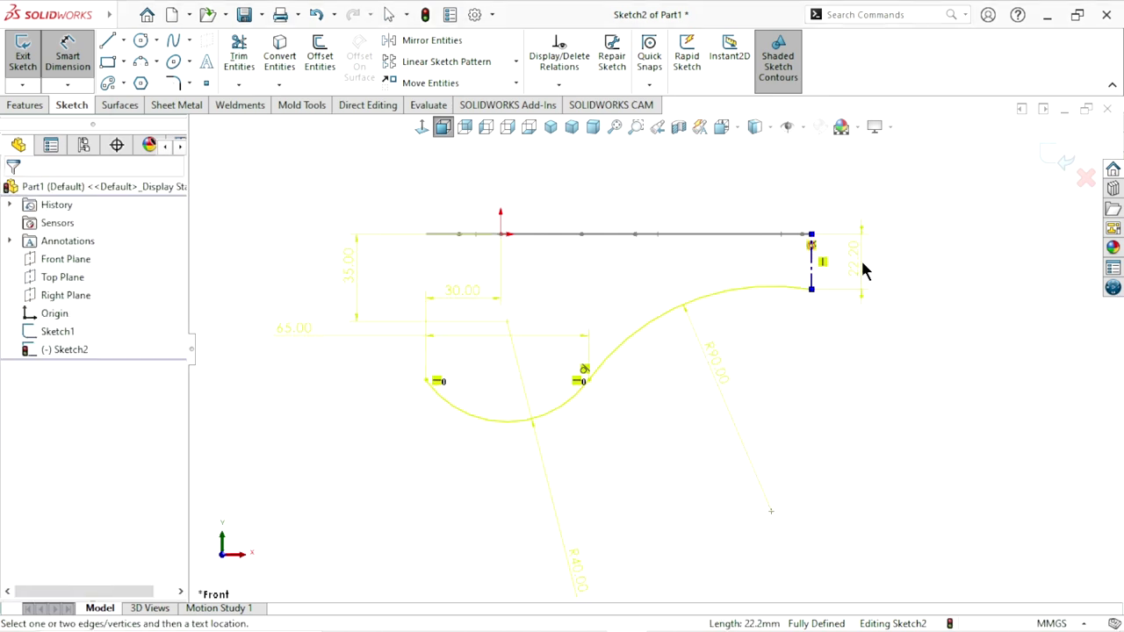
pyautogui.click(349, 145)
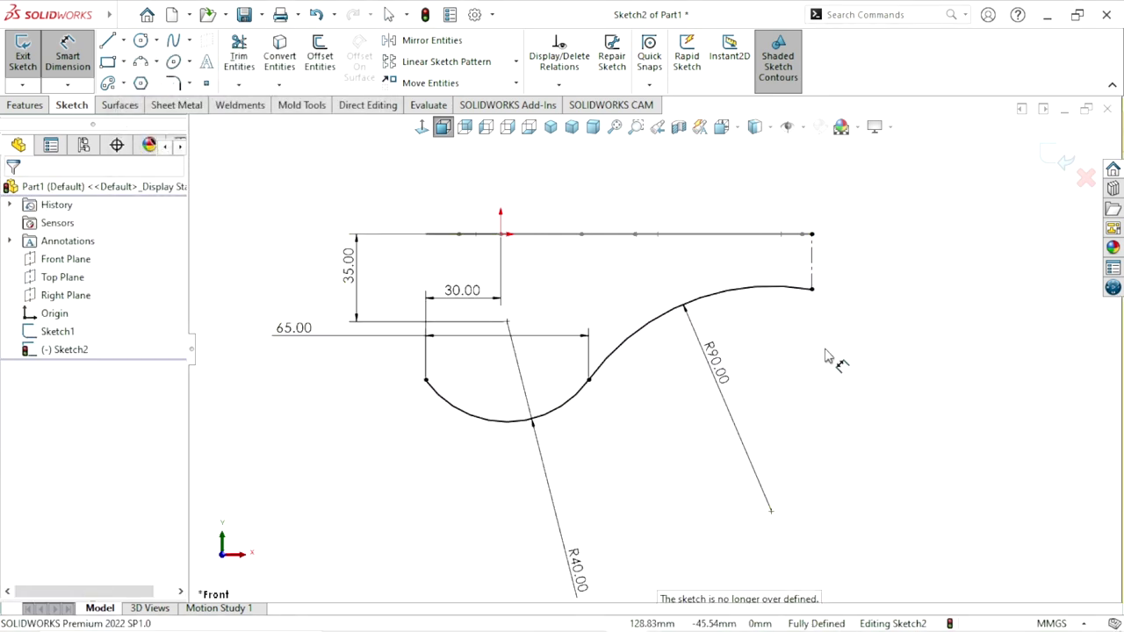
pyautogui.scroll(-2, 646, 338)
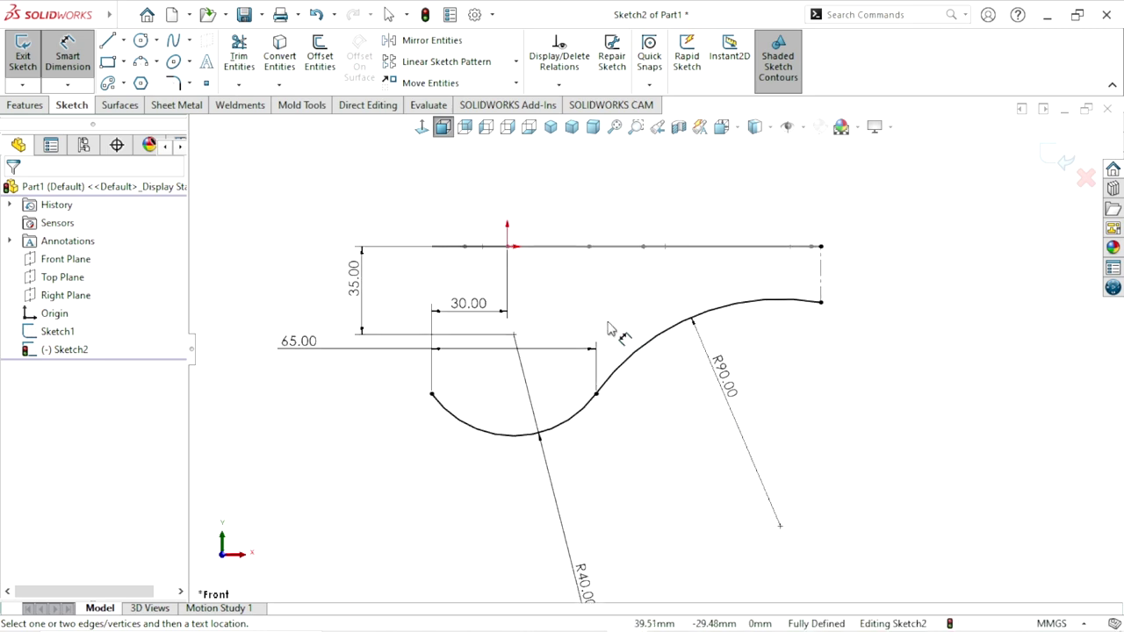
pyautogui.scroll(1, 681, 365)
pyautogui.scroll(-1, 665, 338)
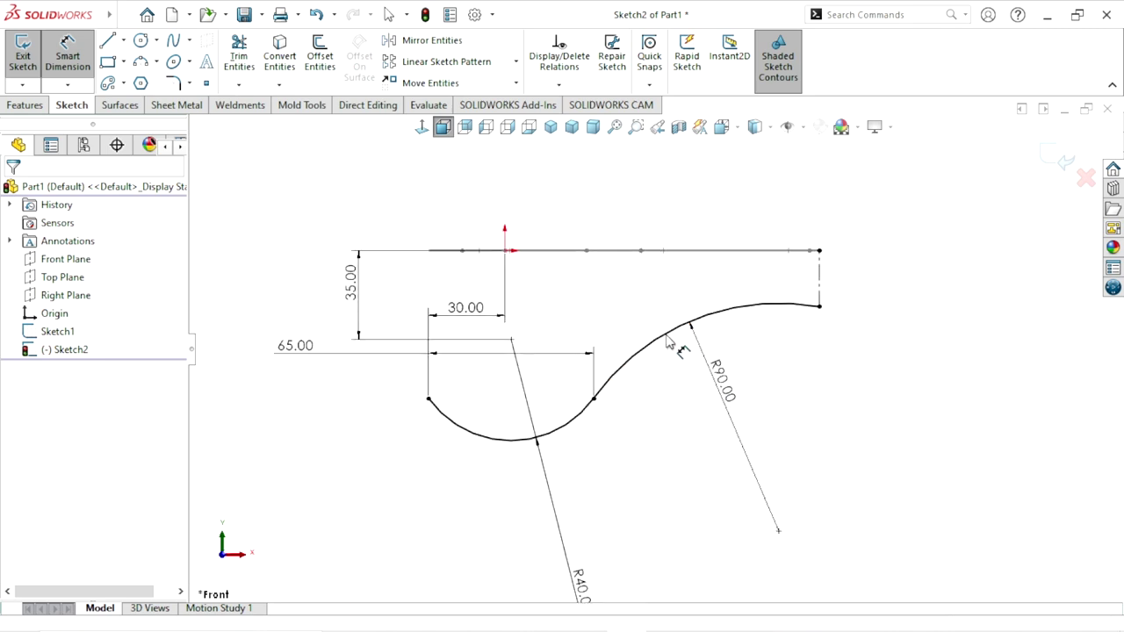
pyautogui.scroll(2, 665, 387)
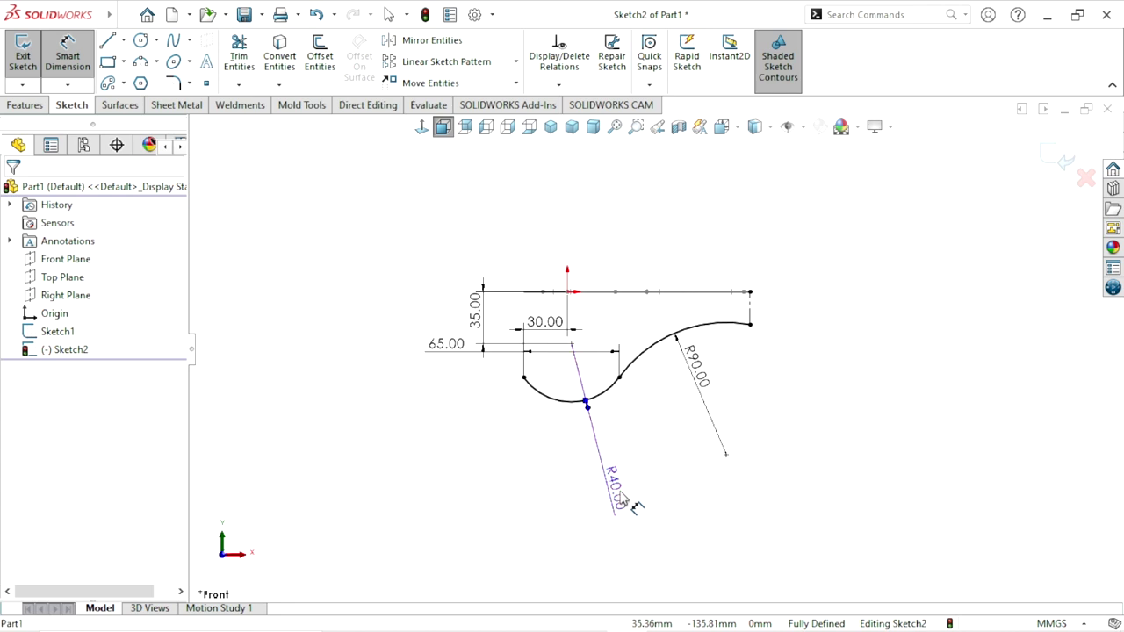
pyautogui.click(612, 462)
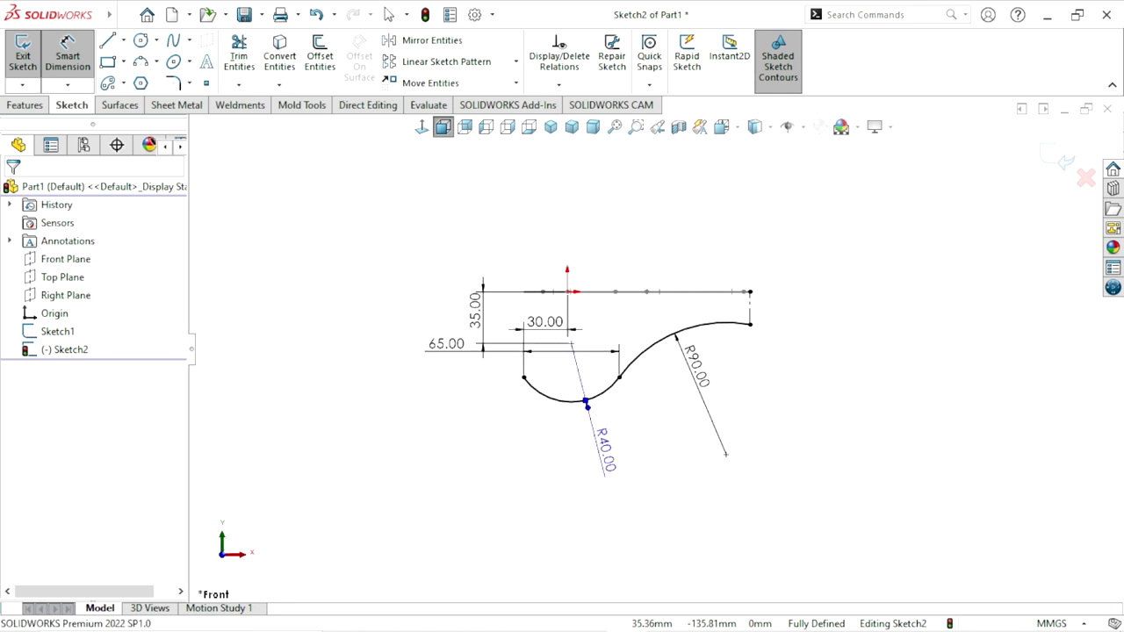
pyautogui.scroll(-2, 575, 435)
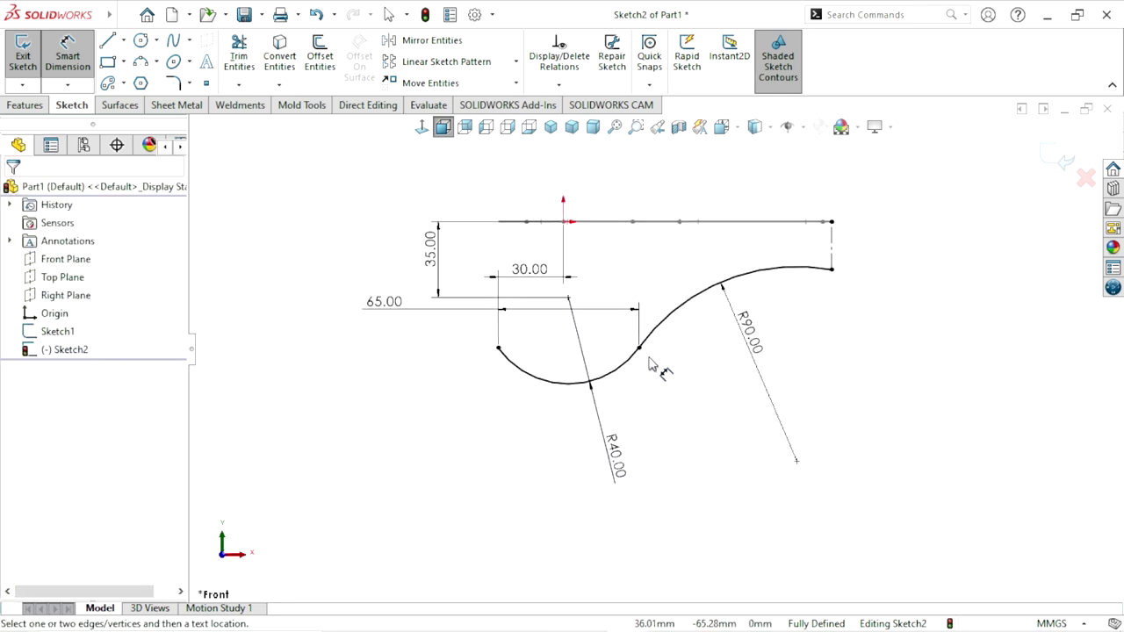
pyautogui.click(1049, 155)
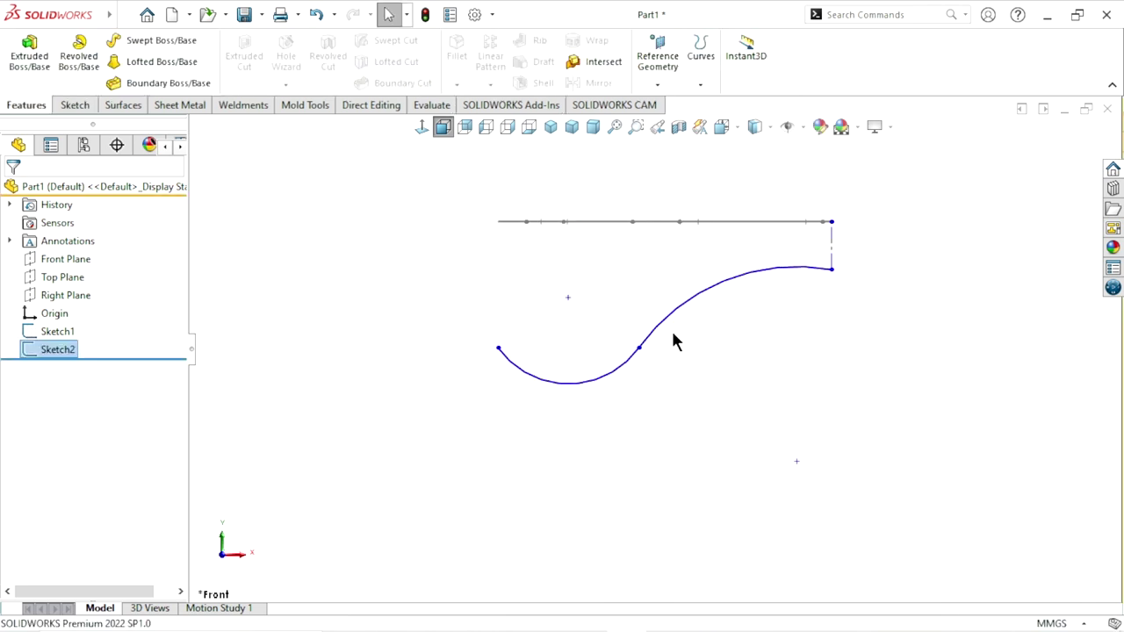
# Orbit to a 3D view of both sketches and show the Right Plane
pyautogui.click(480, 311)
pyautogui.moveTo(480, 311)
pyautogui.mouseDown(button='middle')
pyautogui.moveTo(463, 384)
pyautogui.moveTo(430, 417)
pyautogui.moveTo(693, 367)
pyautogui.mouseUp(button='middle')
pyautogui.scroll(-2, 708, 331)
pyautogui.scroll(-2, 712, 344)
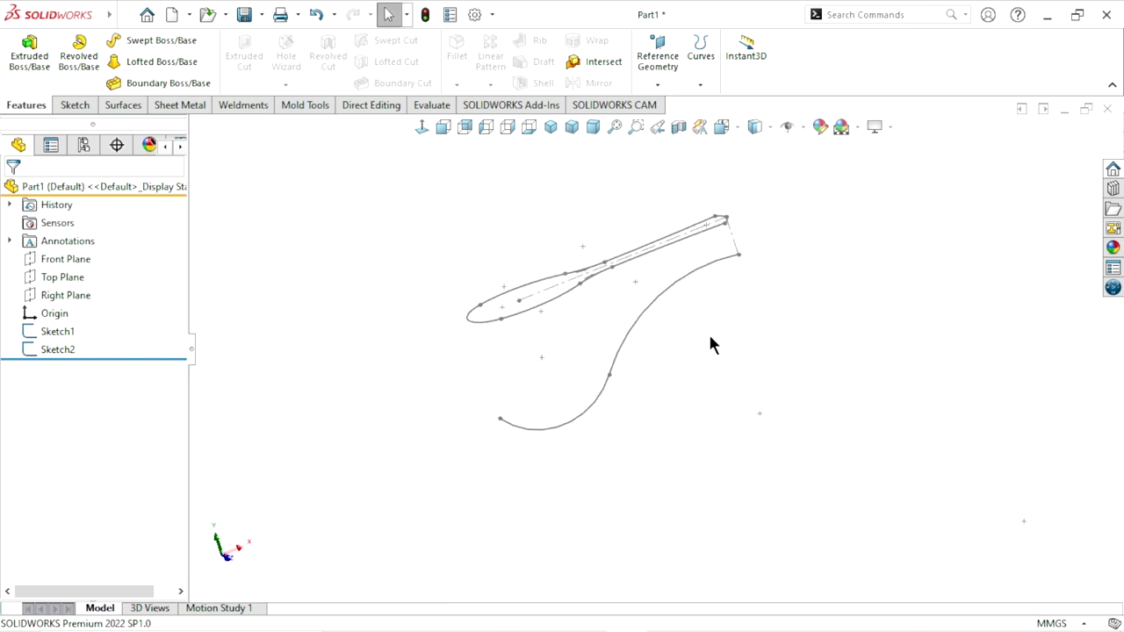
pyautogui.click(51, 292)
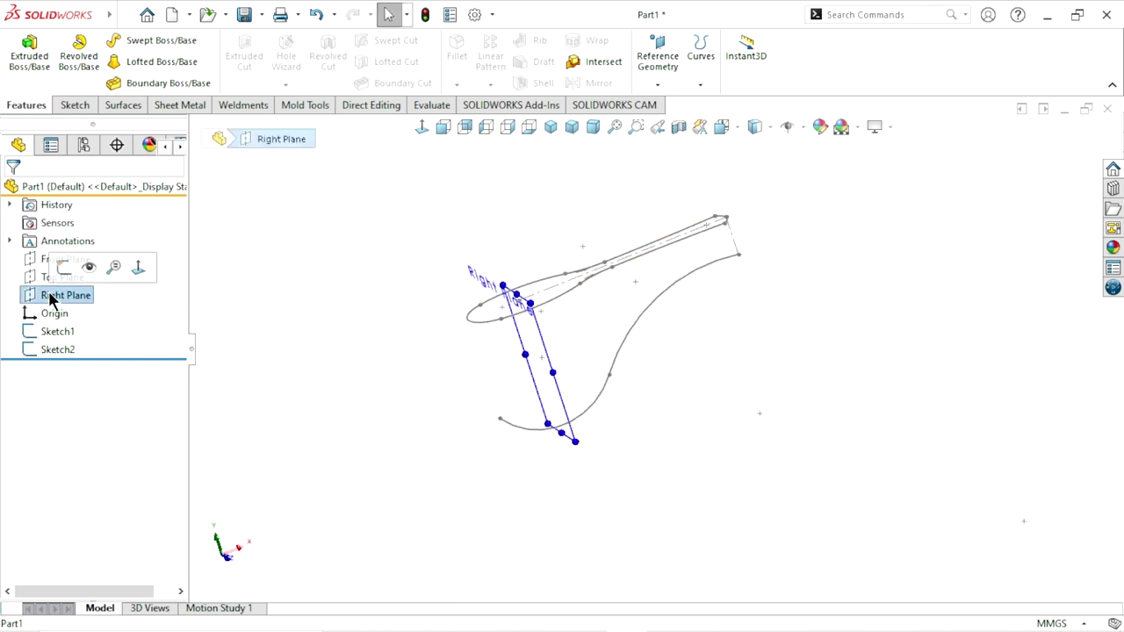
pyautogui.click(91, 268)
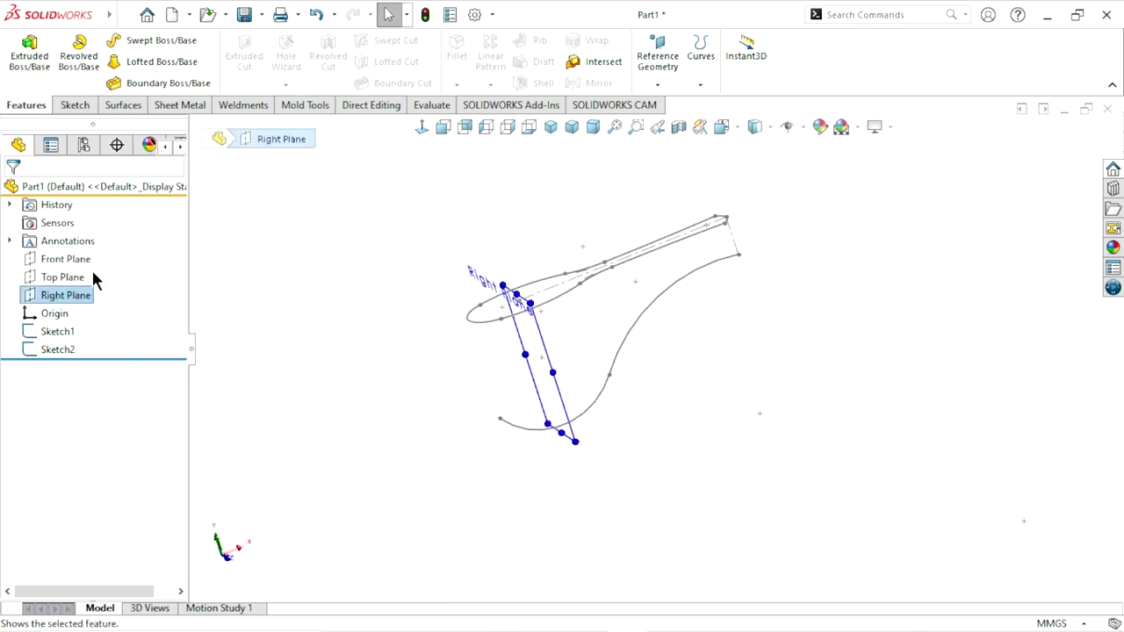
pyautogui.click(323, 333)
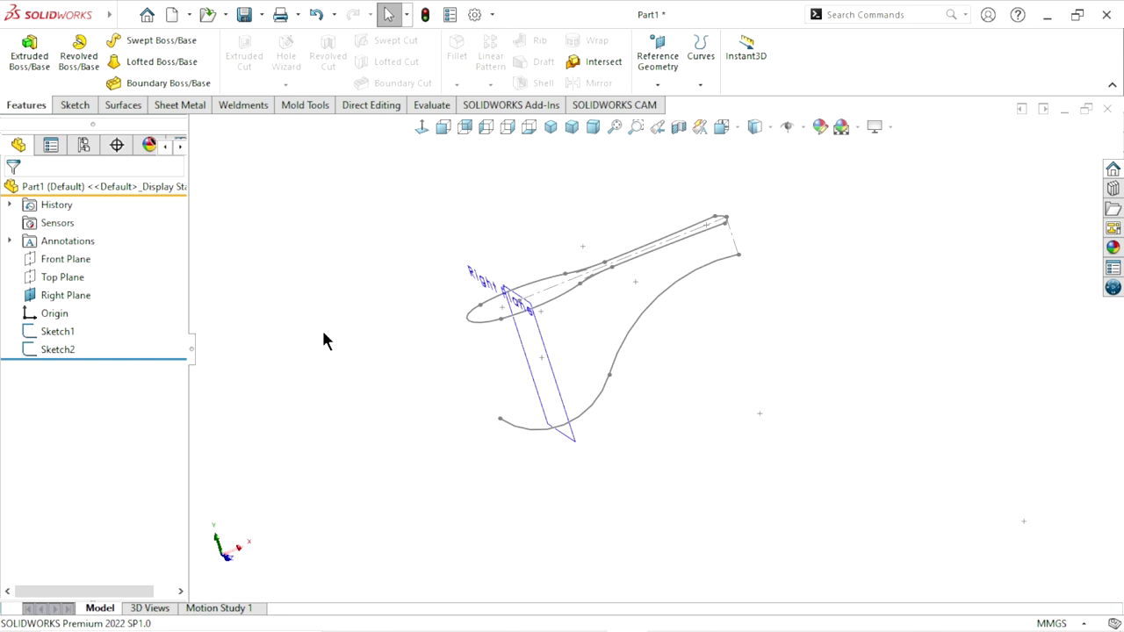
# Orbit around the sketches and Right Plane, then begin a new reference plane
pyautogui.moveTo(302, 322); pyautogui.dragTo(480, 352, button='middle')
pyautogui.scroll(-3, 638, 370)
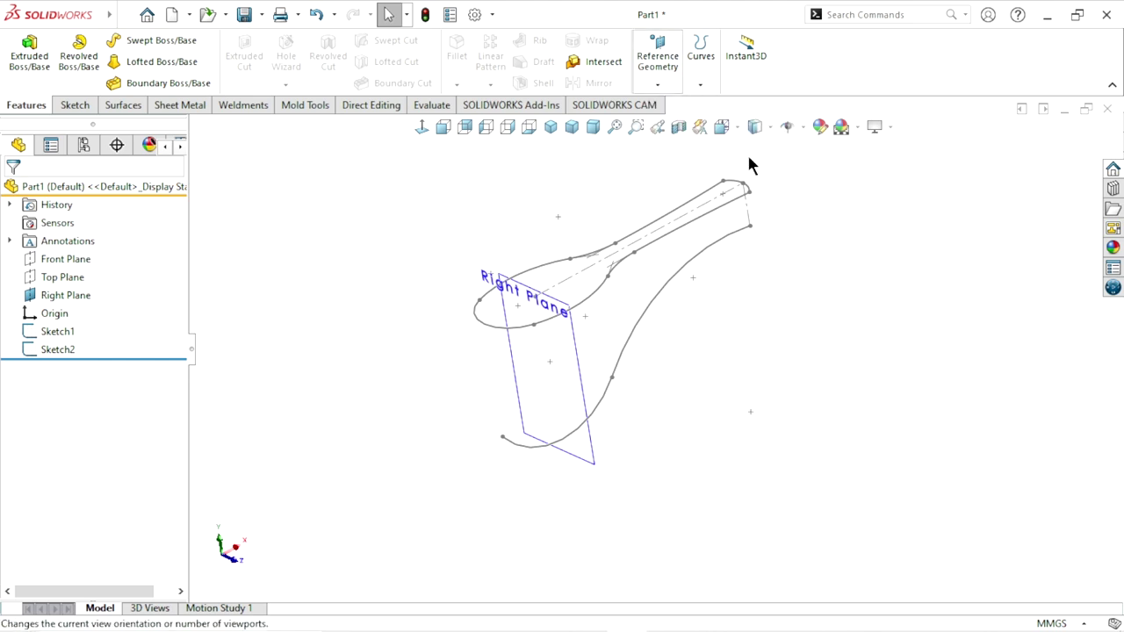
pyautogui.click(661, 88)
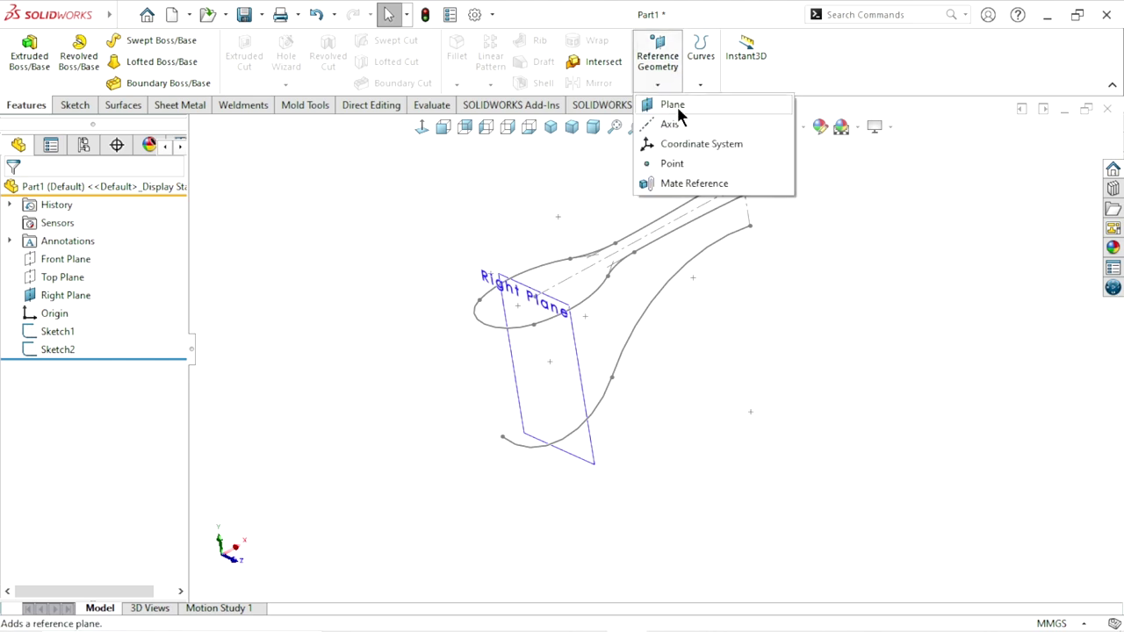
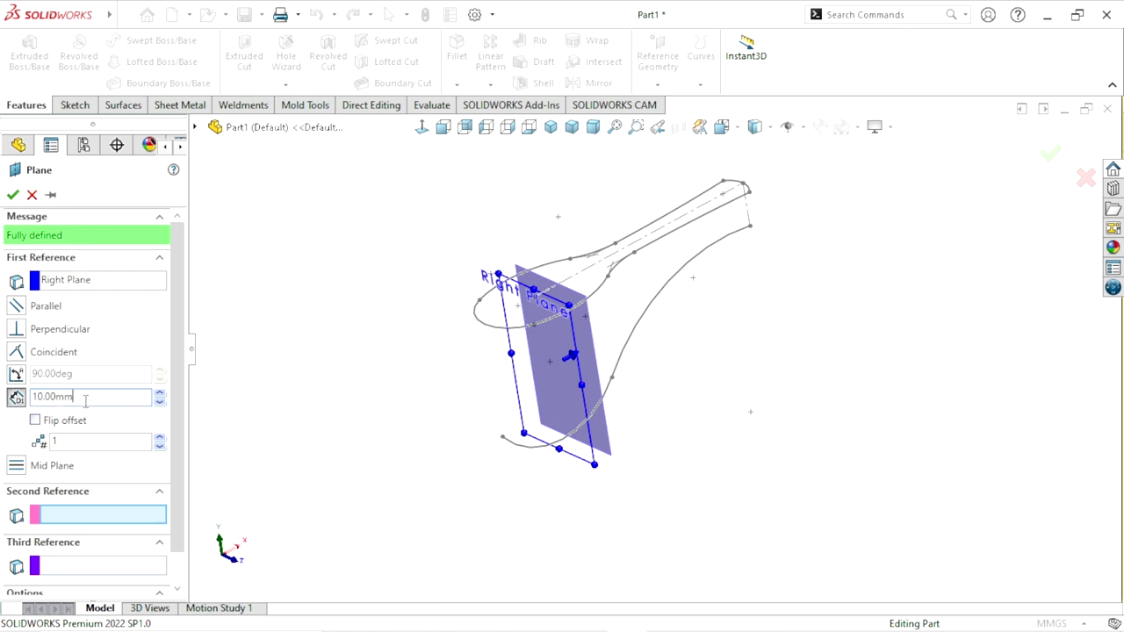
# Create Plane1 offset 50 mm from the Right Plane toward the handle
pyautogui.write('5')
pyautogui.write('0')
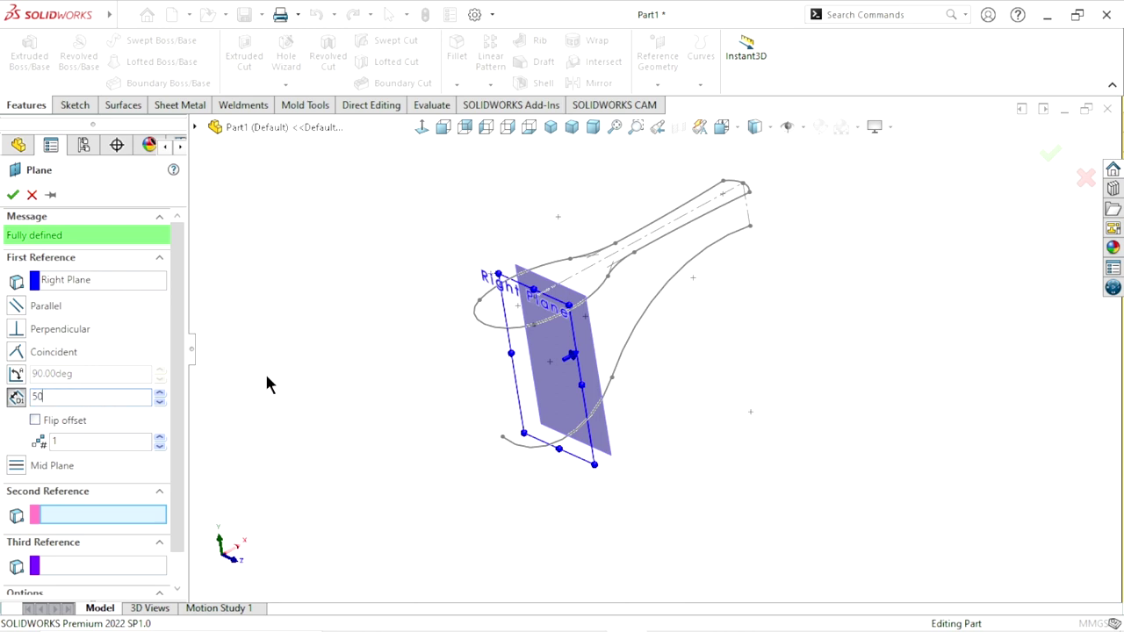
pyautogui.press('Return')
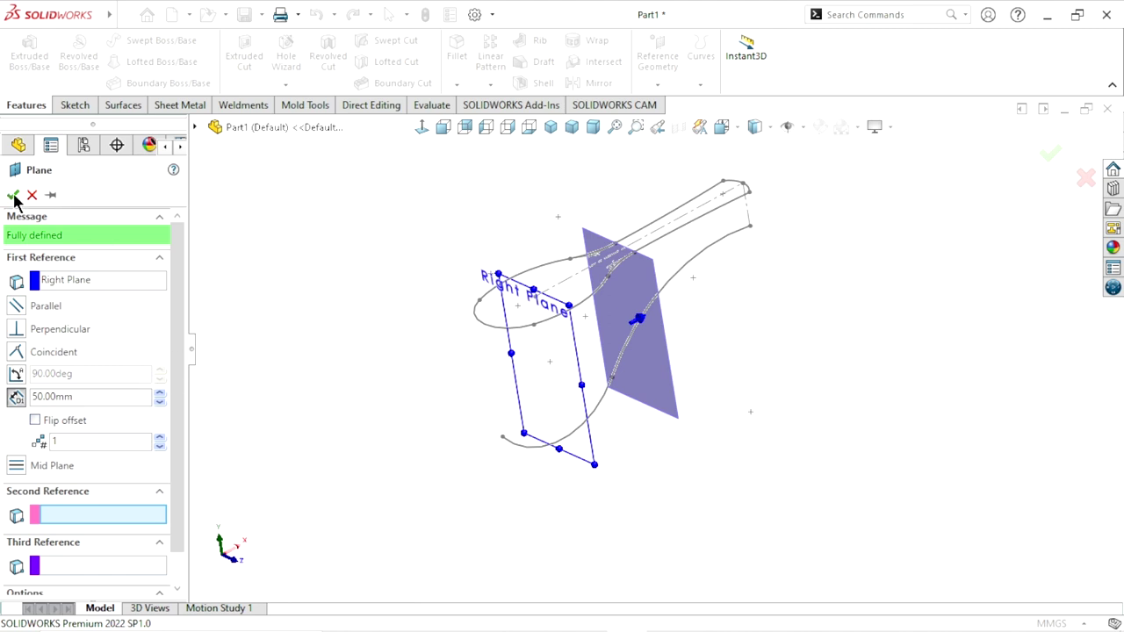
pyautogui.rightClick(349, 315)
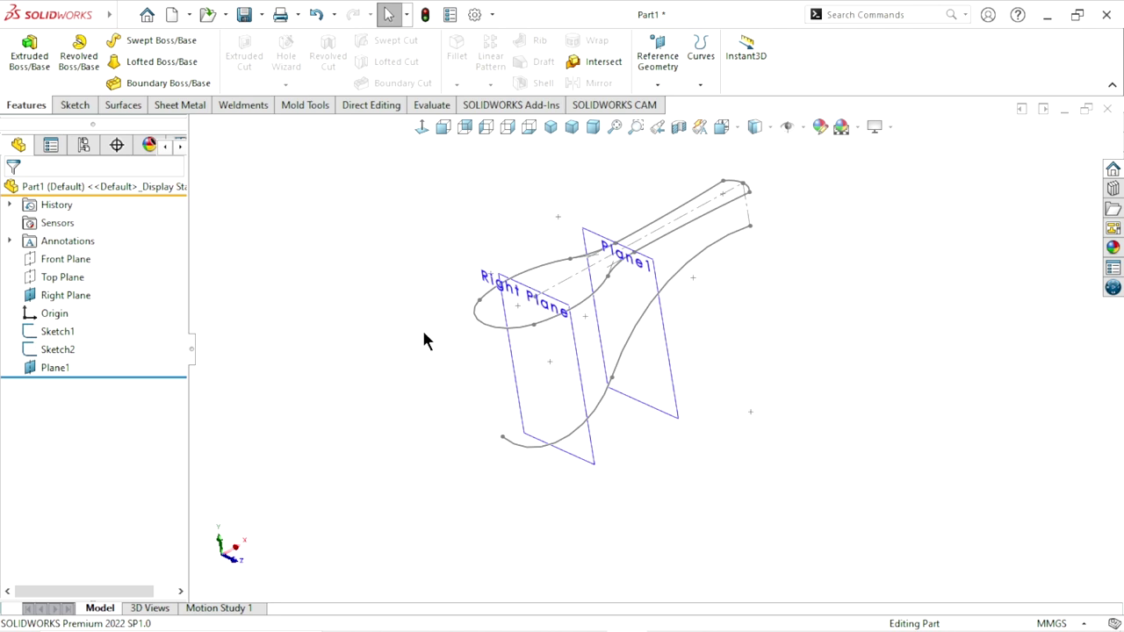
# Create Plane2 through the handle's end point, parallel to Plane1
pyautogui.click(655, 79)
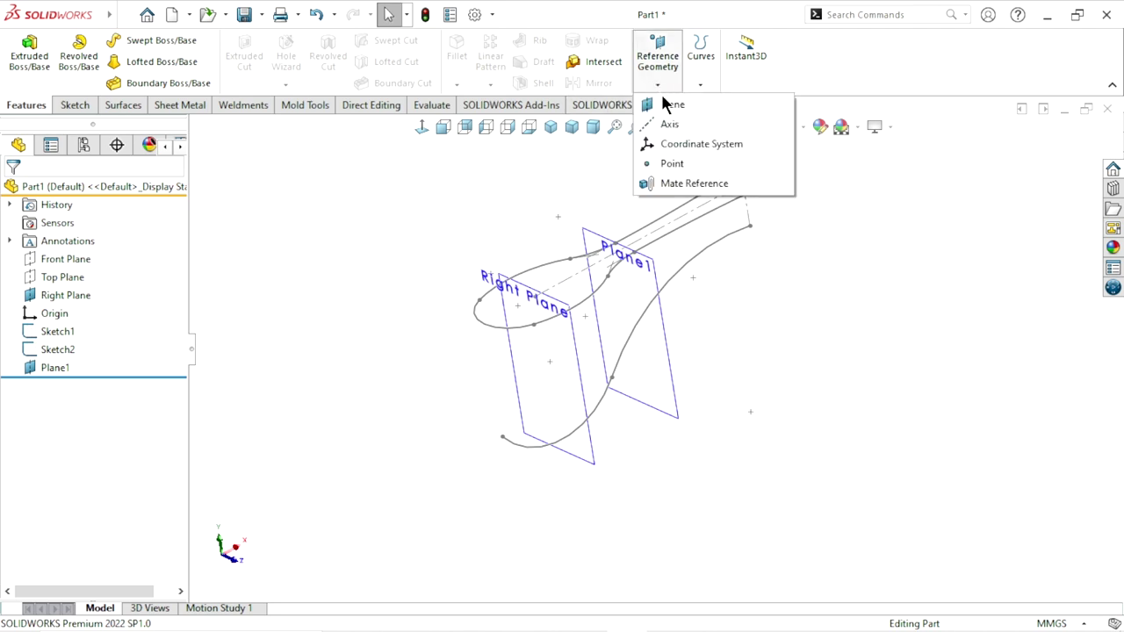
pyautogui.click(665, 105)
pyautogui.moveTo(791, 201); pyautogui.dragTo(771, 282, button='middle')
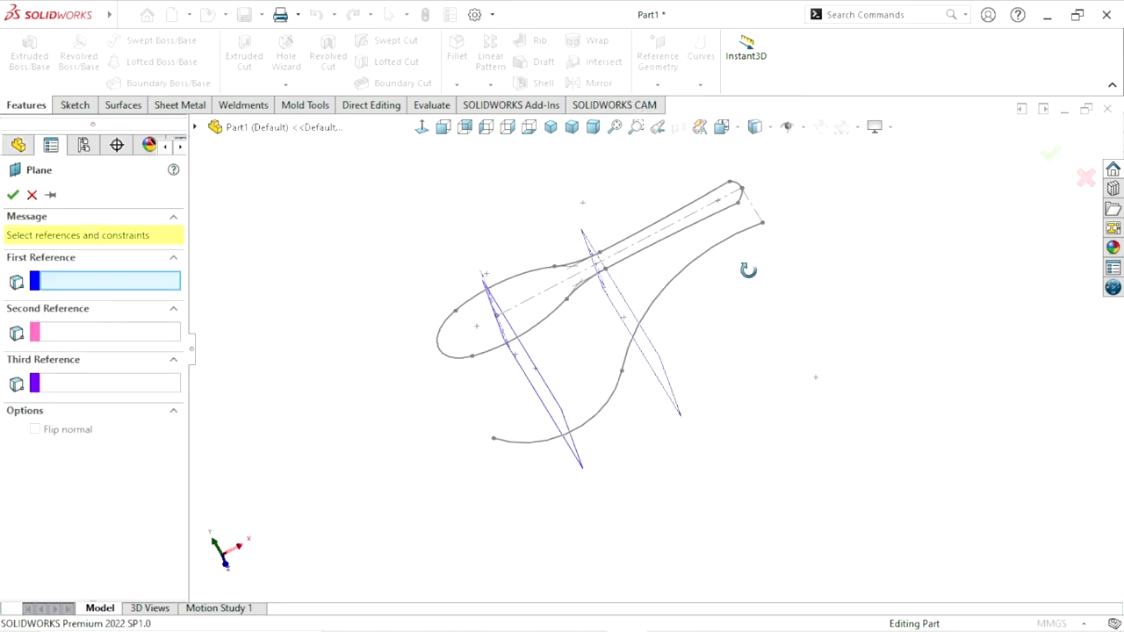
pyautogui.scroll(-4, 784, 255)
pyautogui.click(682, 237)
pyautogui.moveTo(615, 382); pyautogui.dragTo(588, 371, button='middle')
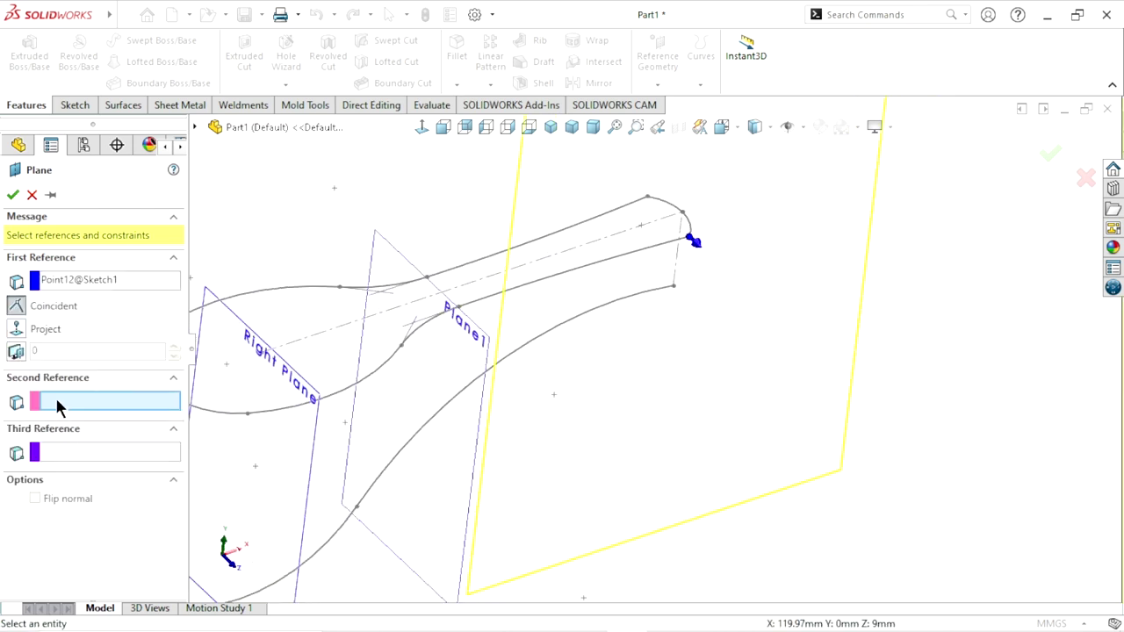
pyautogui.click(469, 321)
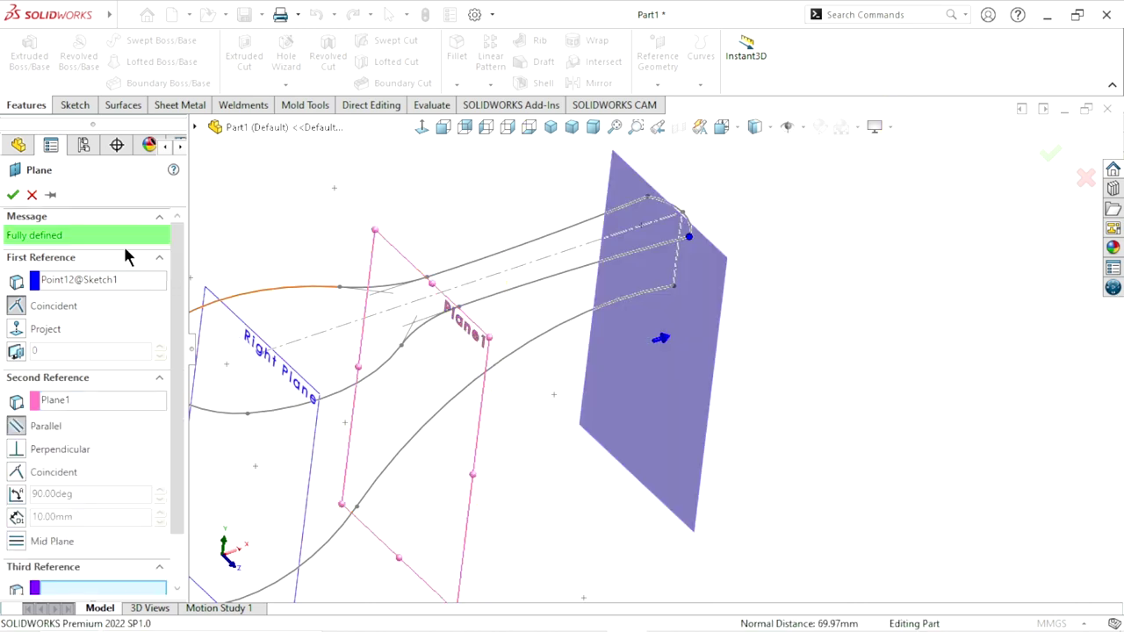
pyautogui.click(11, 195)
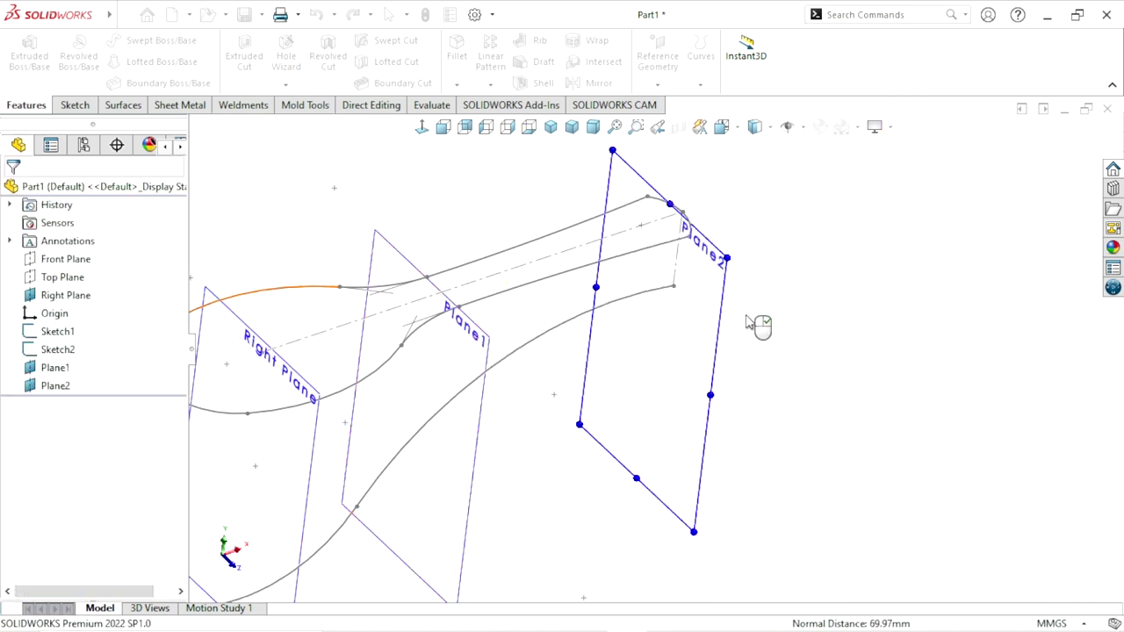
pyautogui.scroll(3, 547, 355)
pyautogui.moveTo(548, 376)
pyautogui.mouseDown(button='middle')
pyautogui.moveTo(615, 390)
pyautogui.moveTo(627, 357)
pyautogui.mouseUp(button='middle')
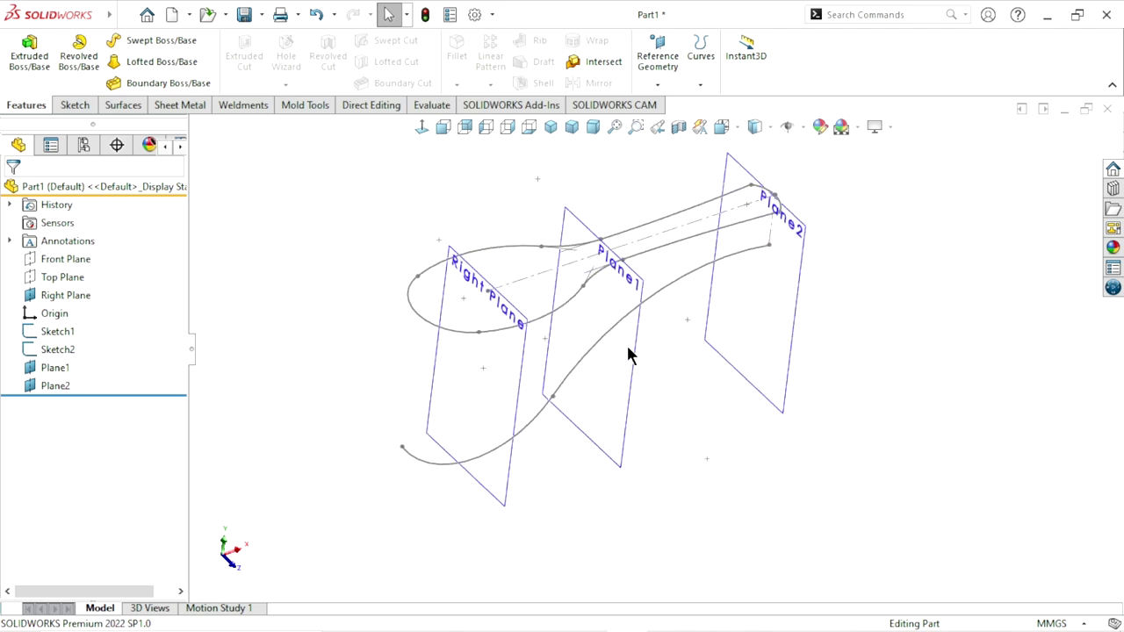
# Start a sketch on the Right Plane and draw a downward-bulging 3-point arc
pyautogui.click(523, 387)
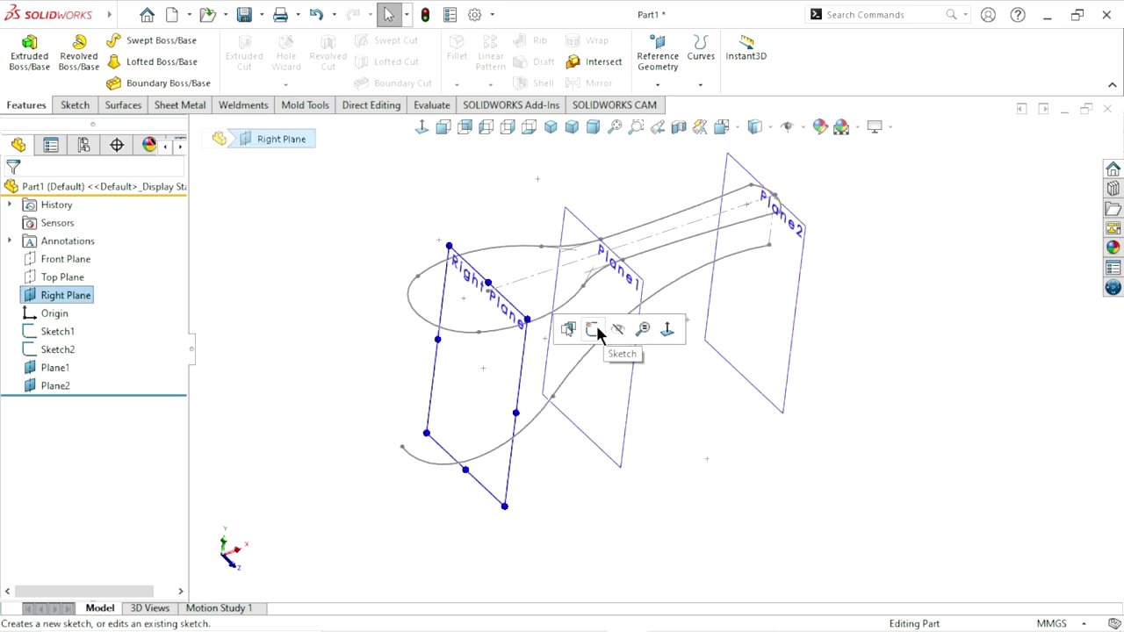
pyautogui.click(594, 329)
pyautogui.scroll(-2, 738, 377)
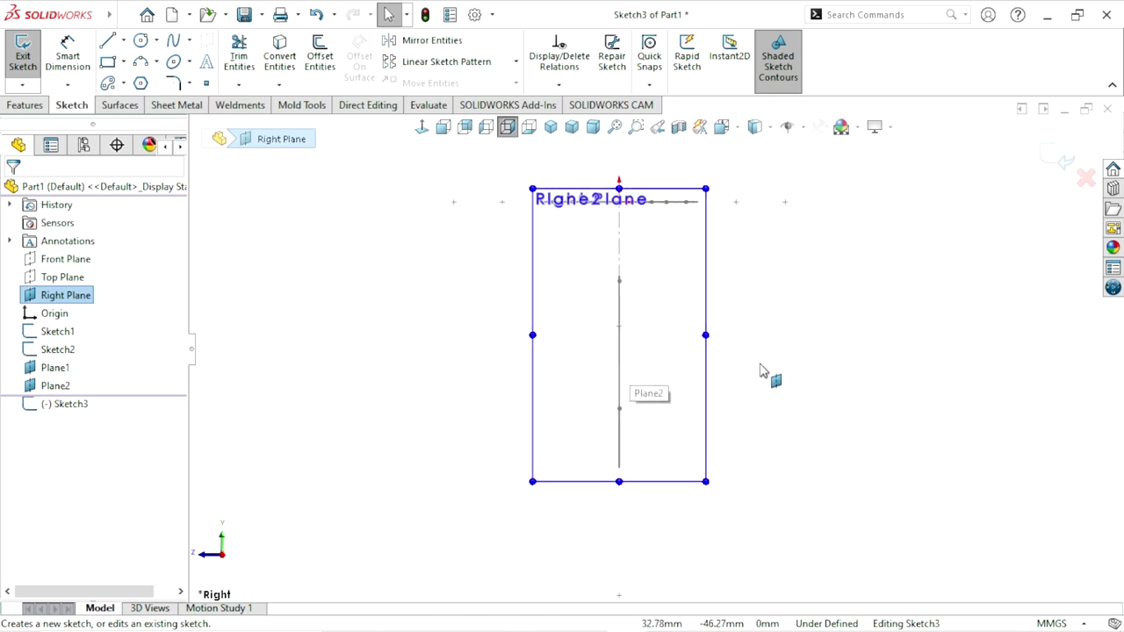
pyautogui.click(673, 483)
pyautogui.scroll(2, 660, 451)
pyautogui.scroll(-3, 654, 436)
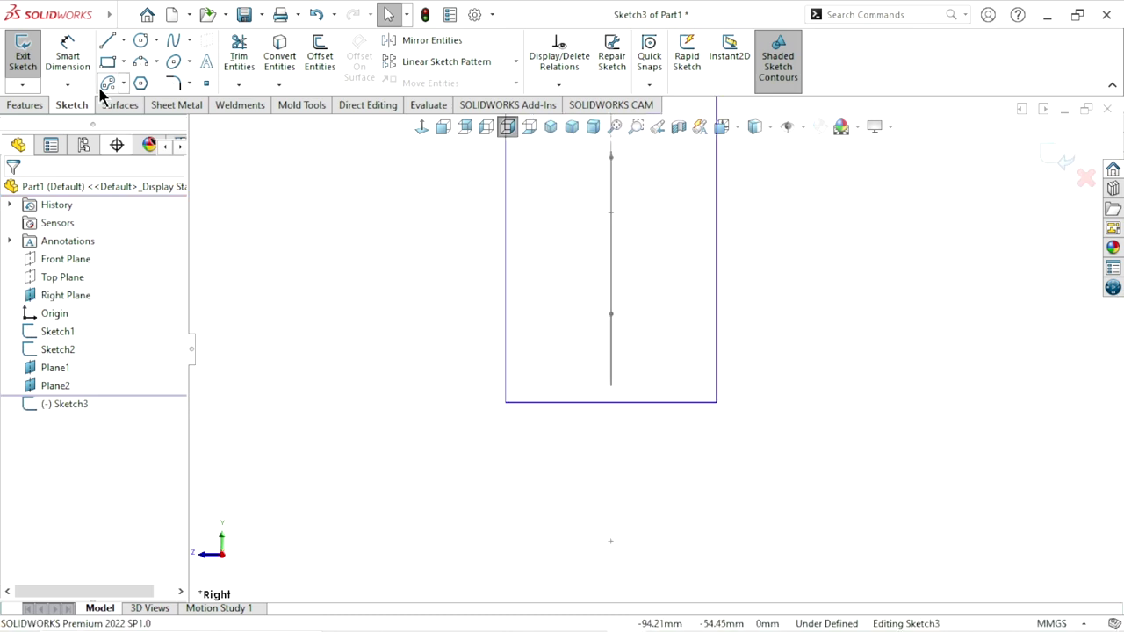
pyautogui.click(518, 432)
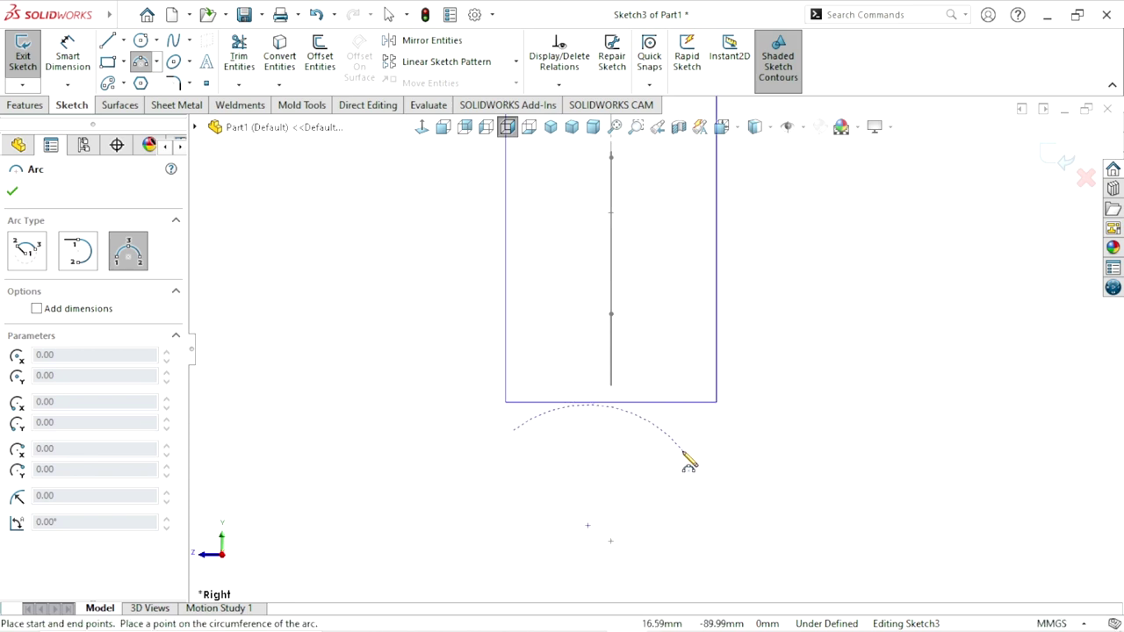
pyautogui.click(704, 428)
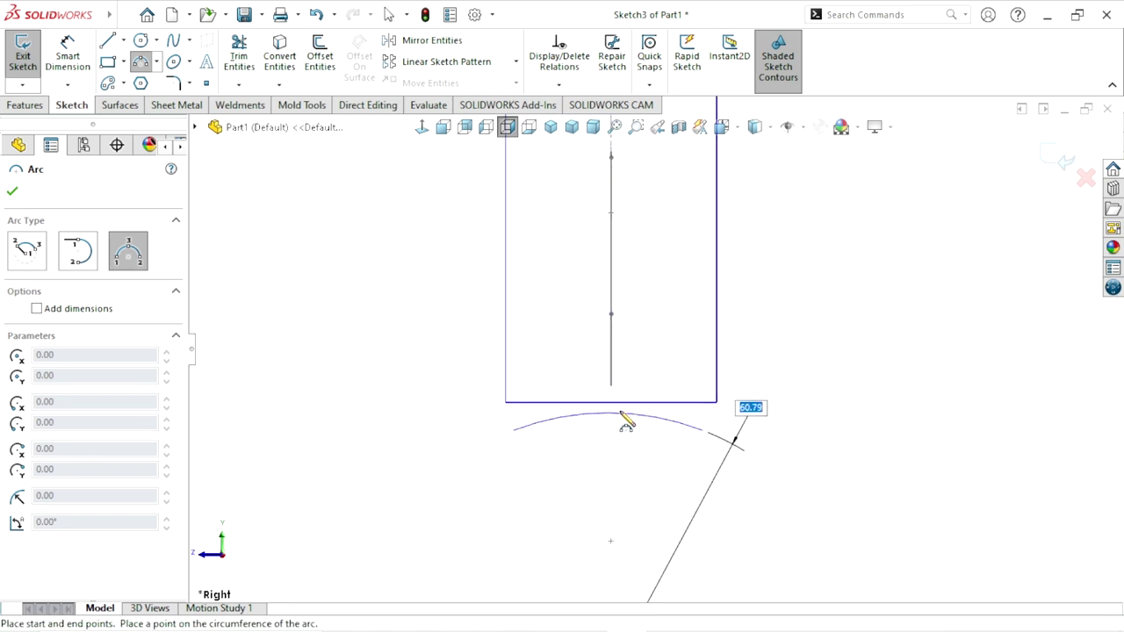
pyautogui.click(600, 501)
pyautogui.rightClick(758, 426)
pyautogui.click(785, 430)
# Dimension the arc's radius to 30 mm
pyautogui.scroll(-2, 636, 445)
pyautogui.click(68, 55)
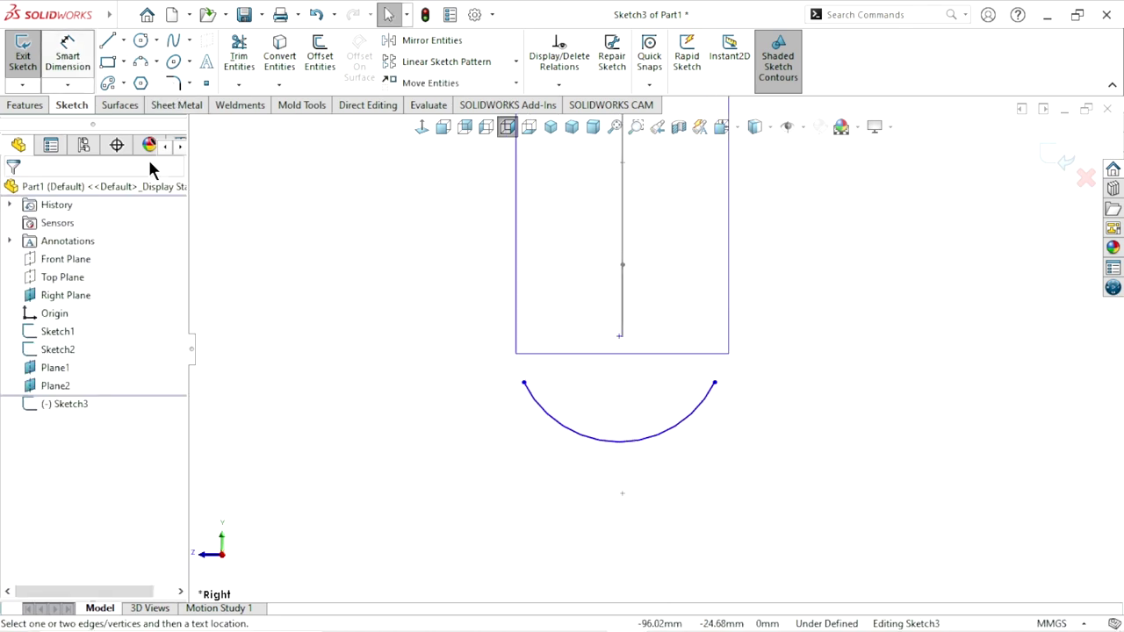
pyautogui.click(627, 441)
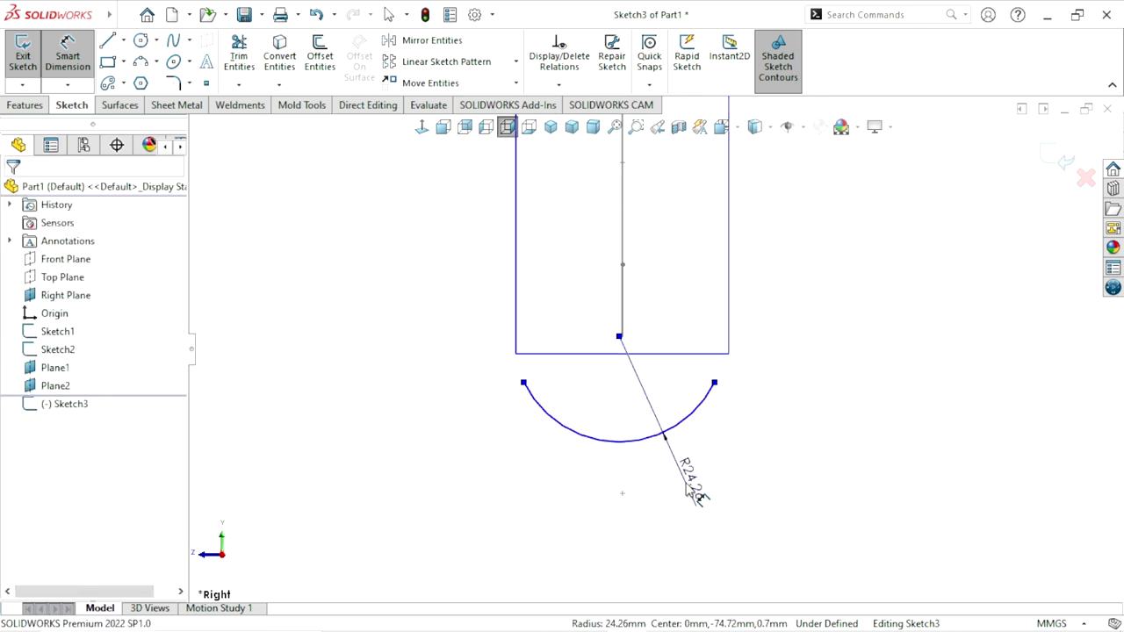
pyautogui.click(690, 493)
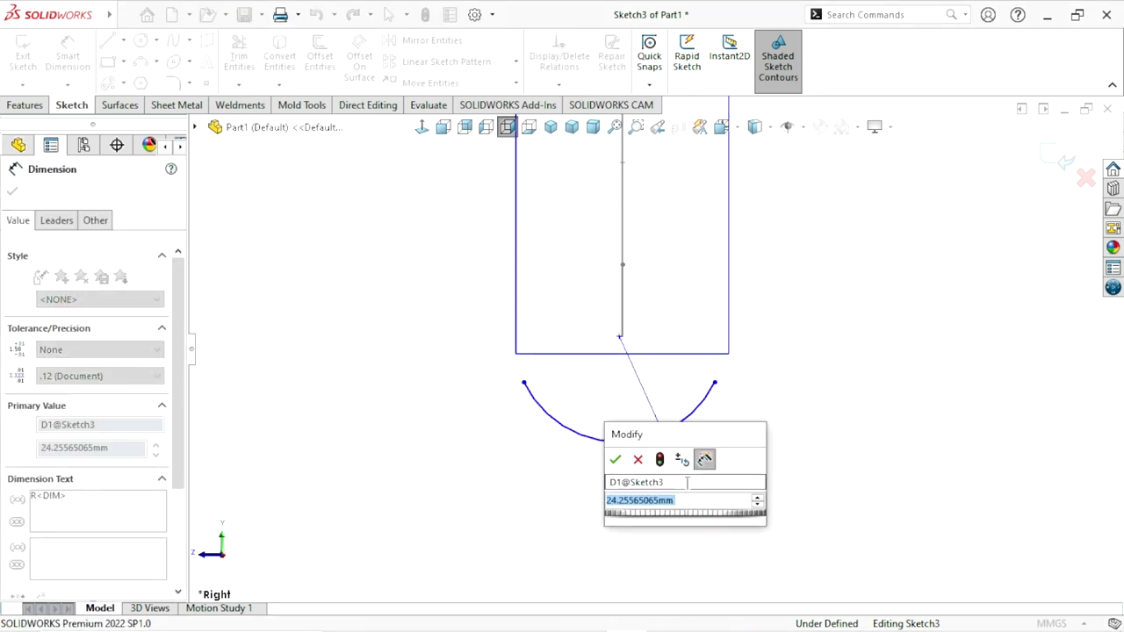
pyautogui.write('30')
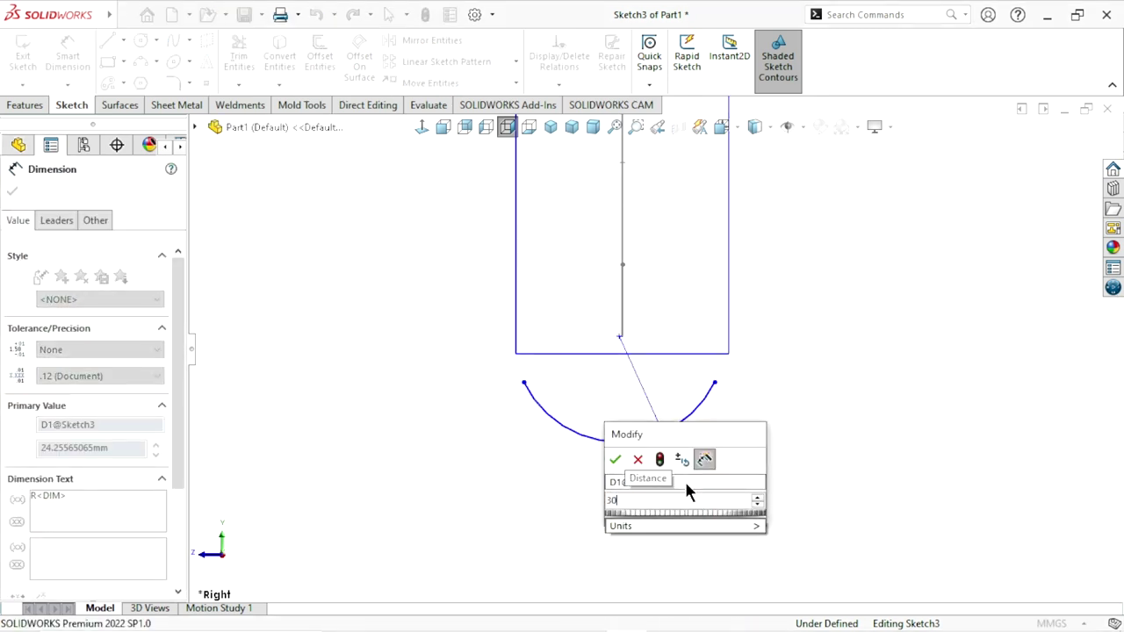
pyautogui.click(617, 460)
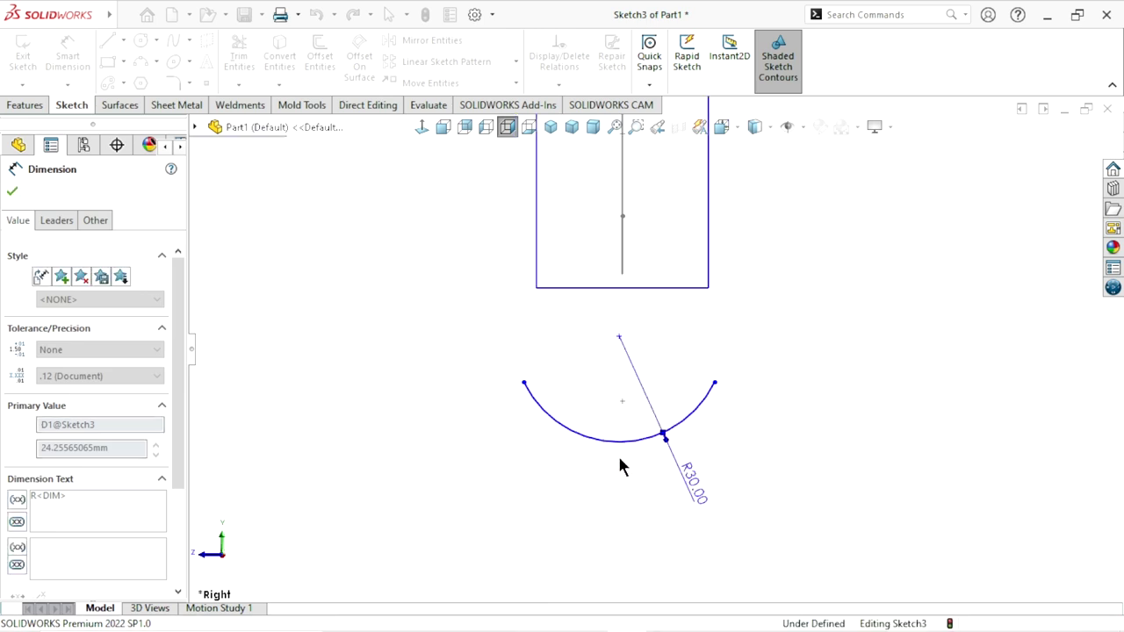
pyautogui.click(12, 191)
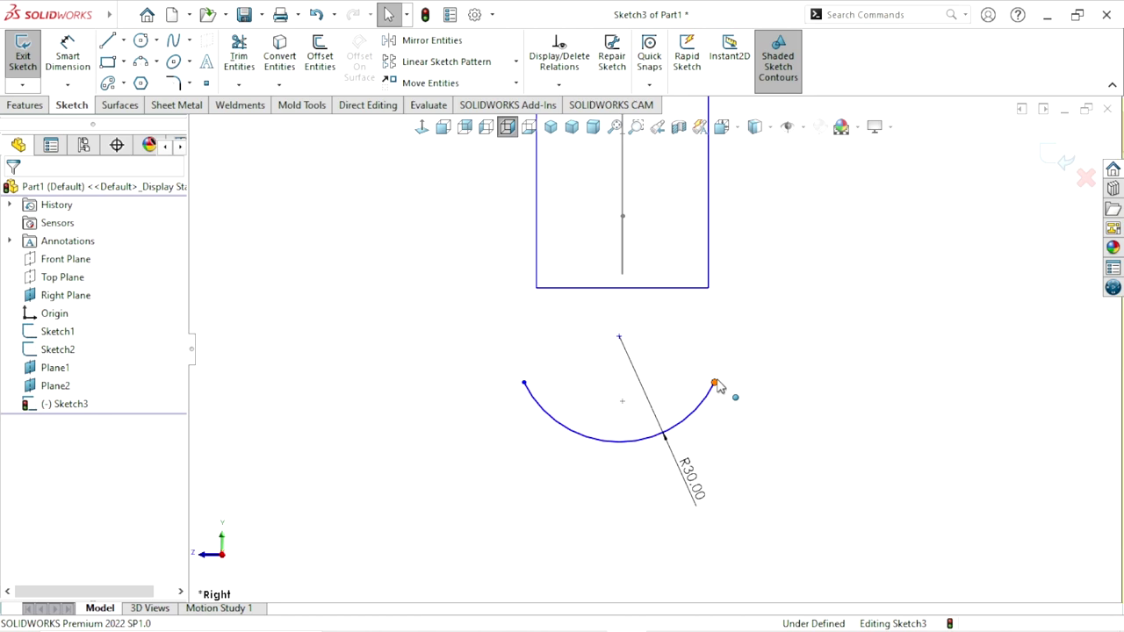
# Make the arc's two end points horizontal to each other
pyautogui.moveTo(733, 385)
pyautogui.mouseDown()
pyautogui.moveTo(727, 395)
pyautogui.moveTo(727, 382)
pyautogui.mouseUp()
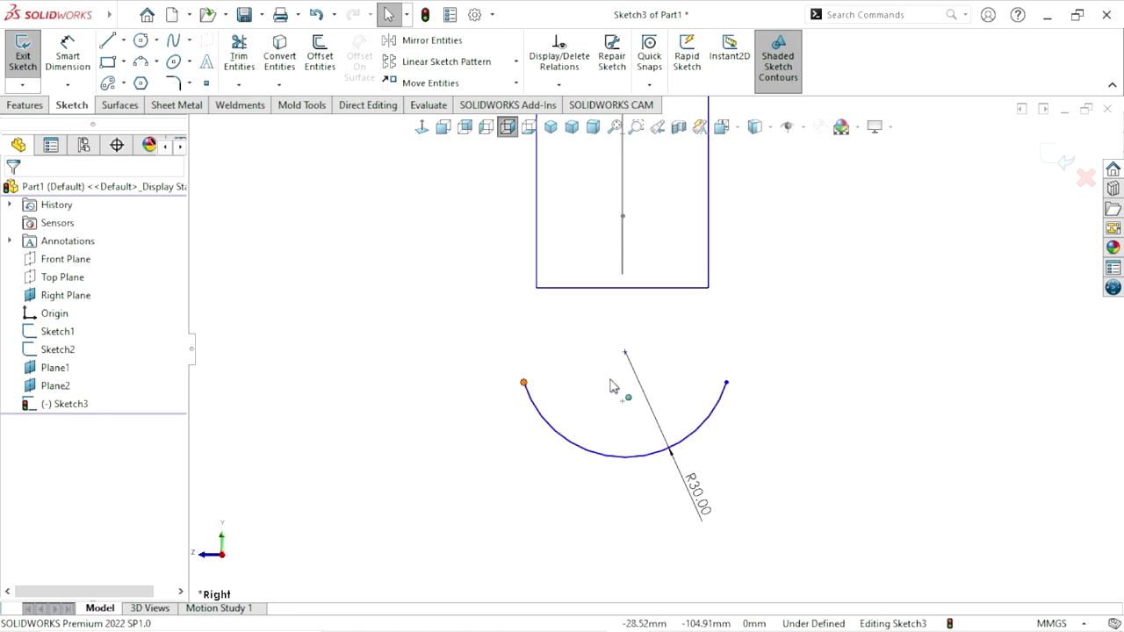
pyautogui.keyDown('ctrl'); pyautogui.click(727, 384); pyautogui.keyUp('ctrl')
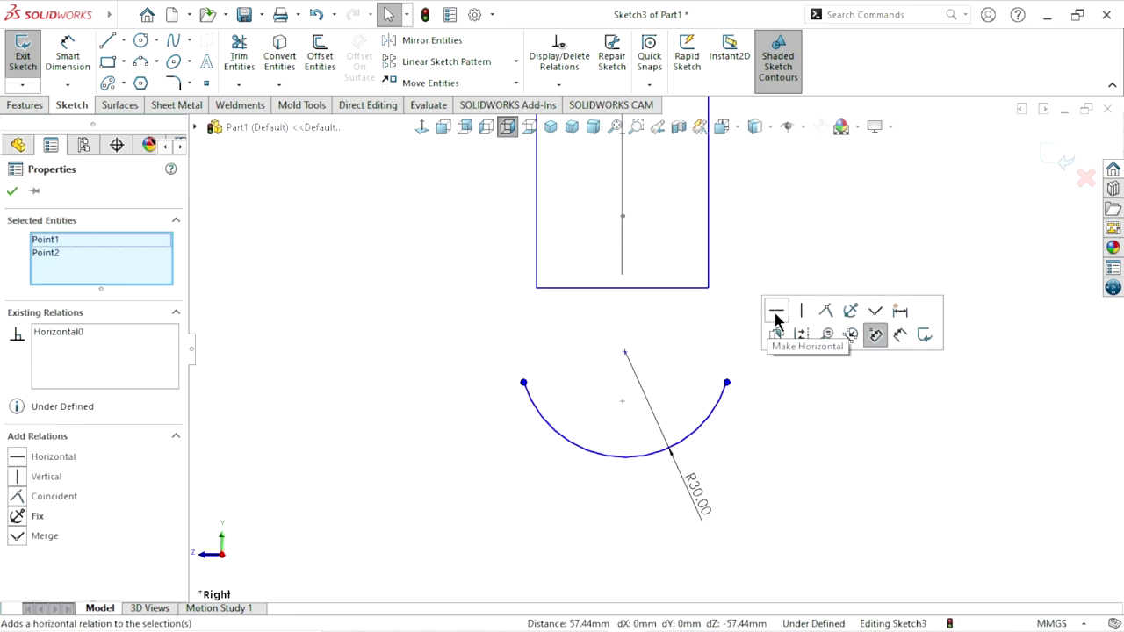
pyautogui.click(397, 347)
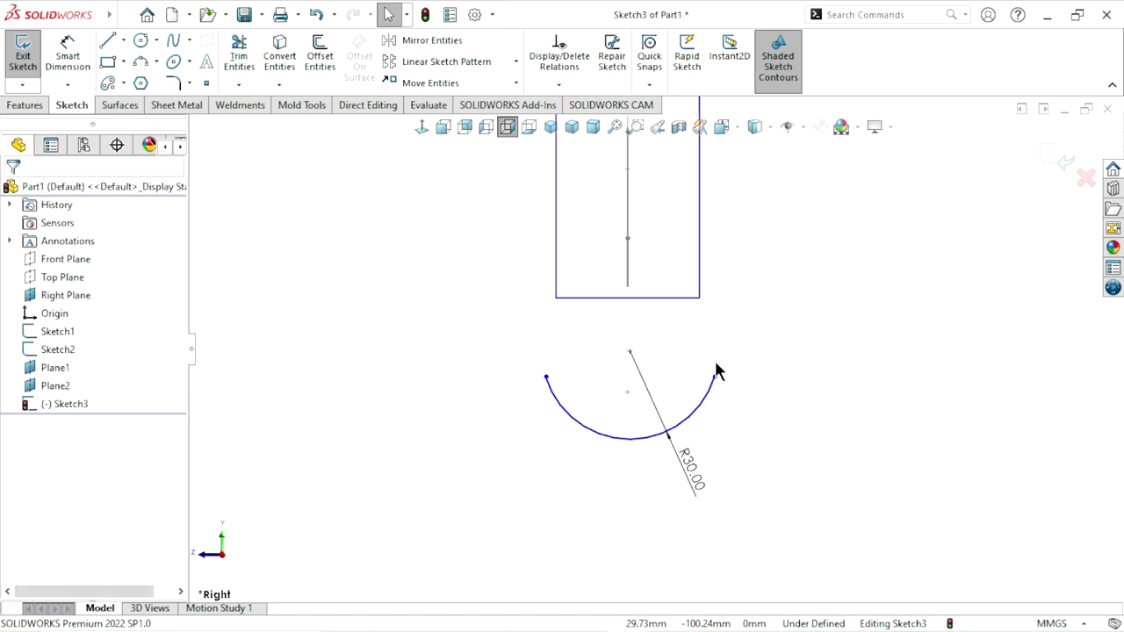
pyautogui.scroll(2, 686, 416)
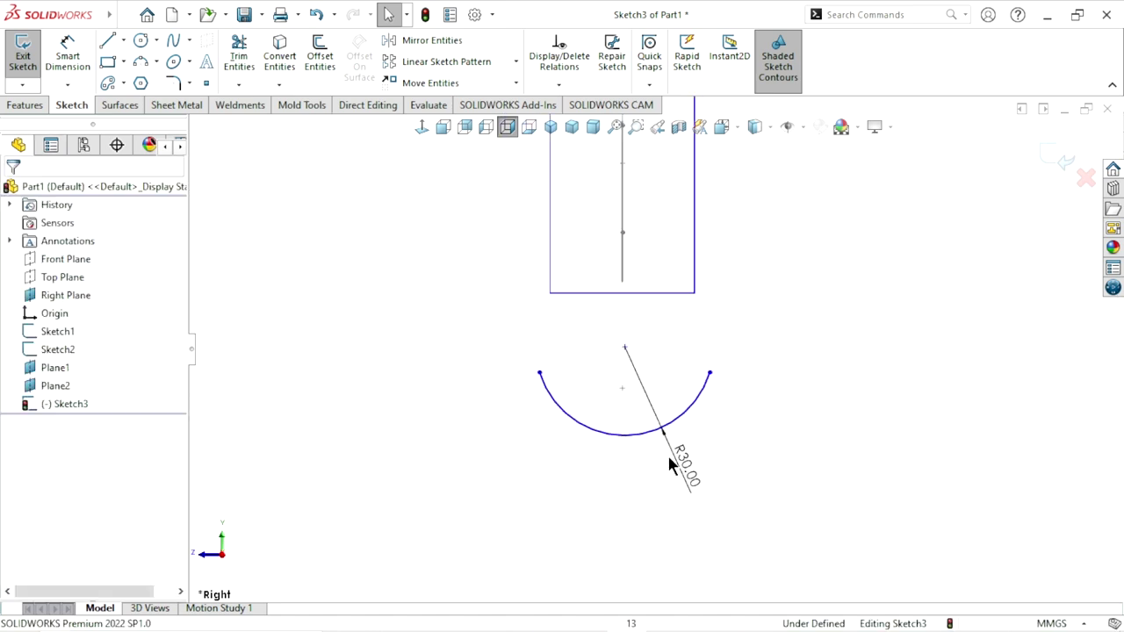
pyautogui.moveTo(730, 413); pyautogui.dragTo(650, 369, button='middle')
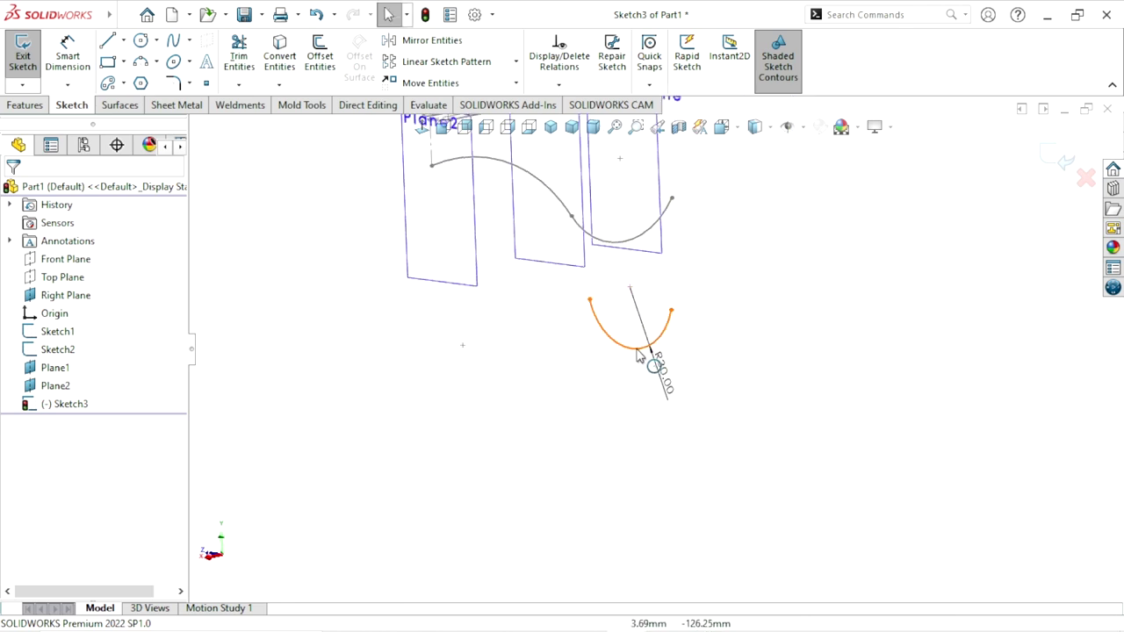
# Pierce the R30 arc onto the Sketch2 curve
pyautogui.click(660, 352)
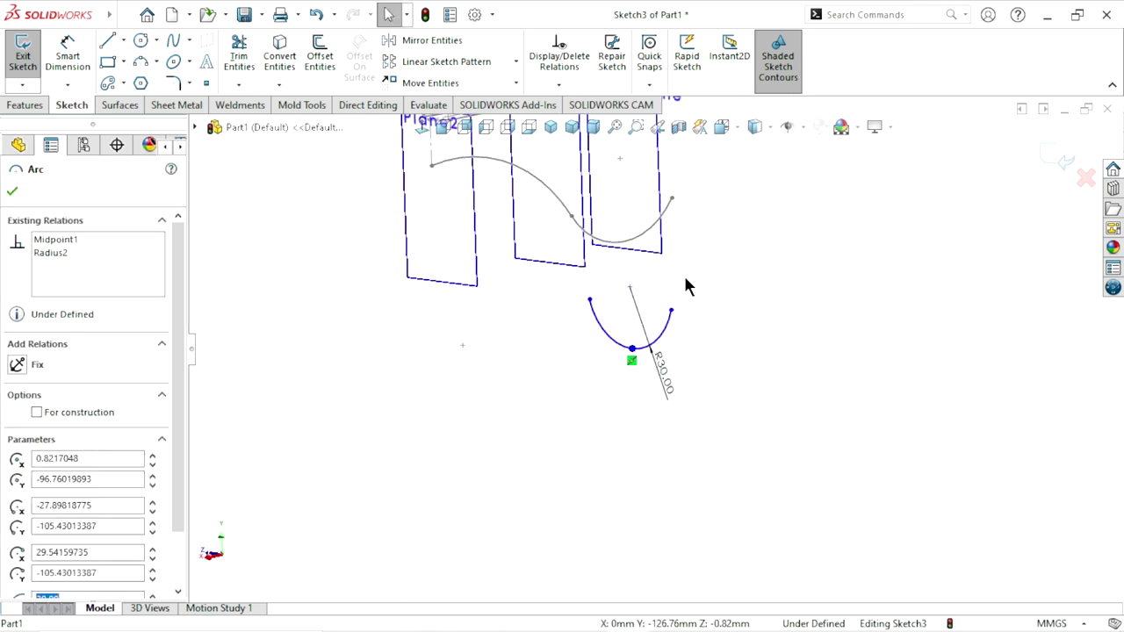
pyautogui.keyDown('ctrl'); pyautogui.click(630, 249); pyautogui.keyUp('ctrl')
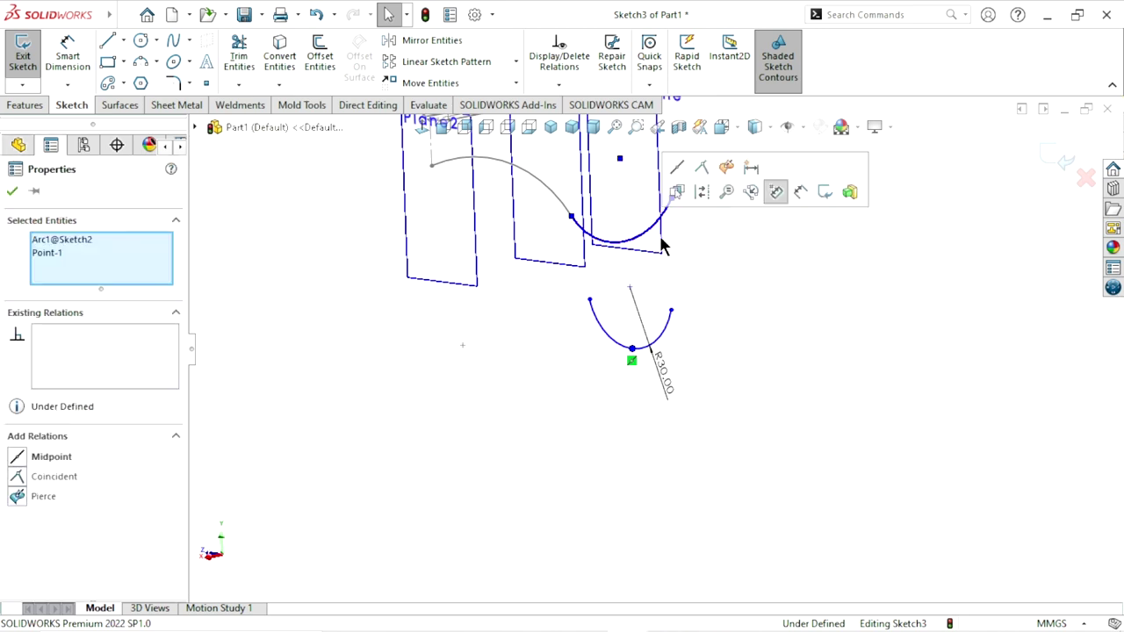
pyautogui.click(727, 168)
pyautogui.click(560, 348)
pyautogui.moveTo(560, 348); pyautogui.dragTo(579, 318, button='middle')
pyautogui.click(414, 129)
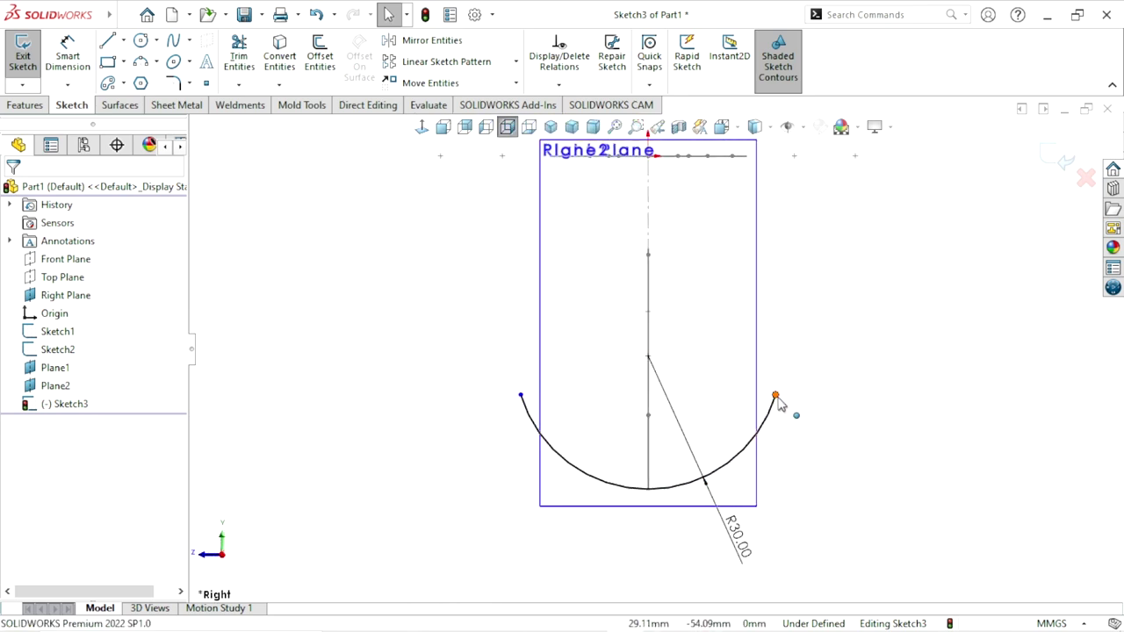
# Level the arc's right end with the left and exit Sketch3
pyautogui.click(776, 397)
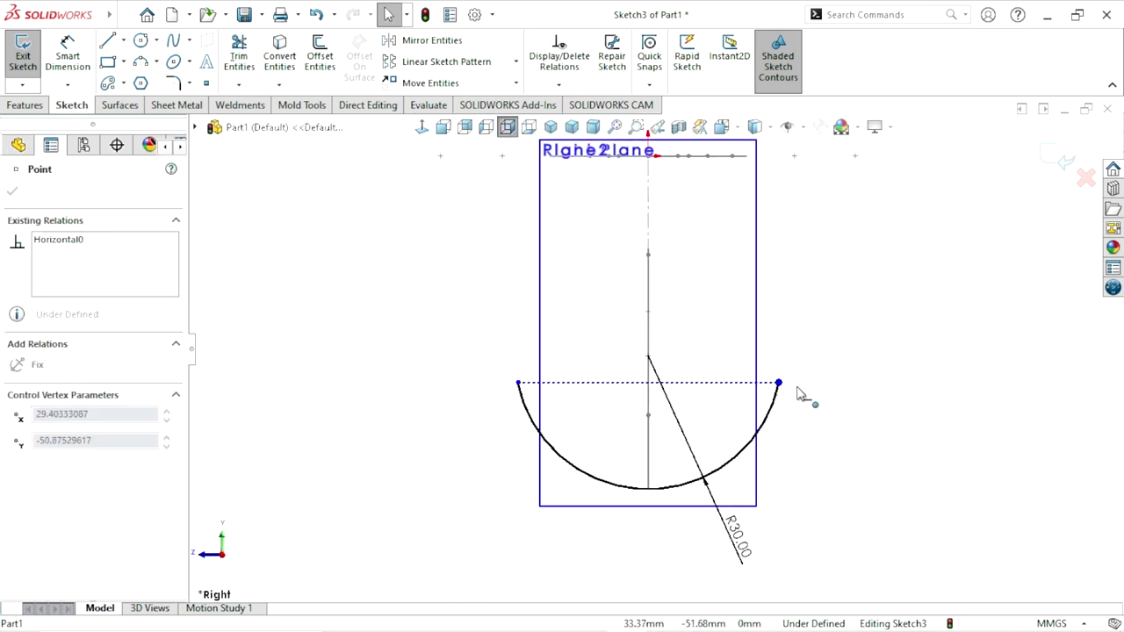
pyautogui.click(837, 393)
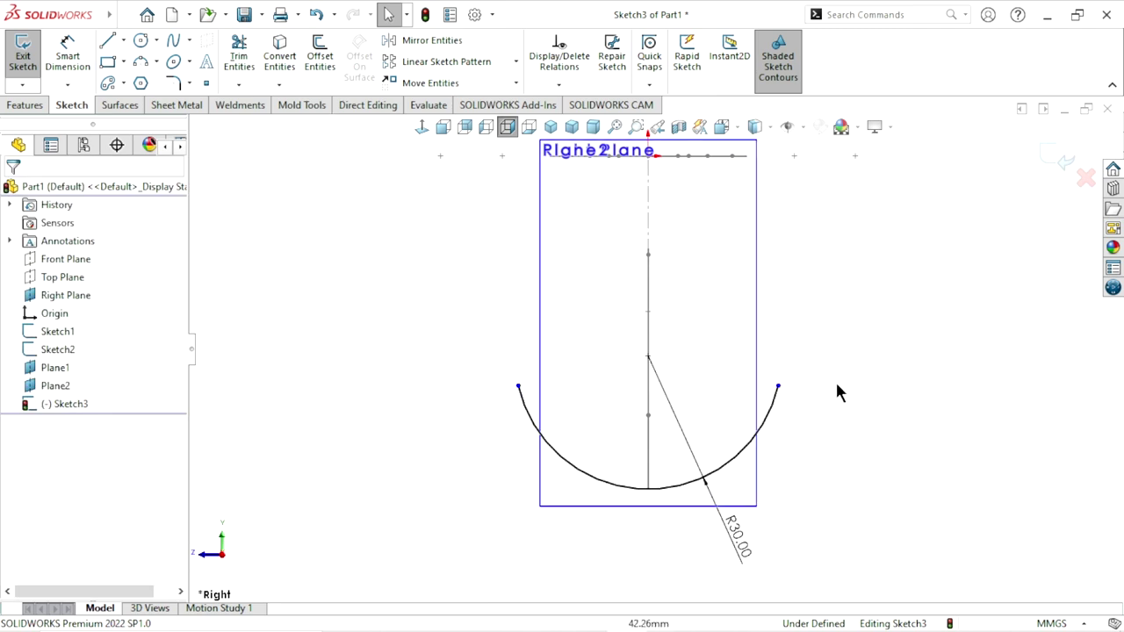
pyautogui.click(1062, 160)
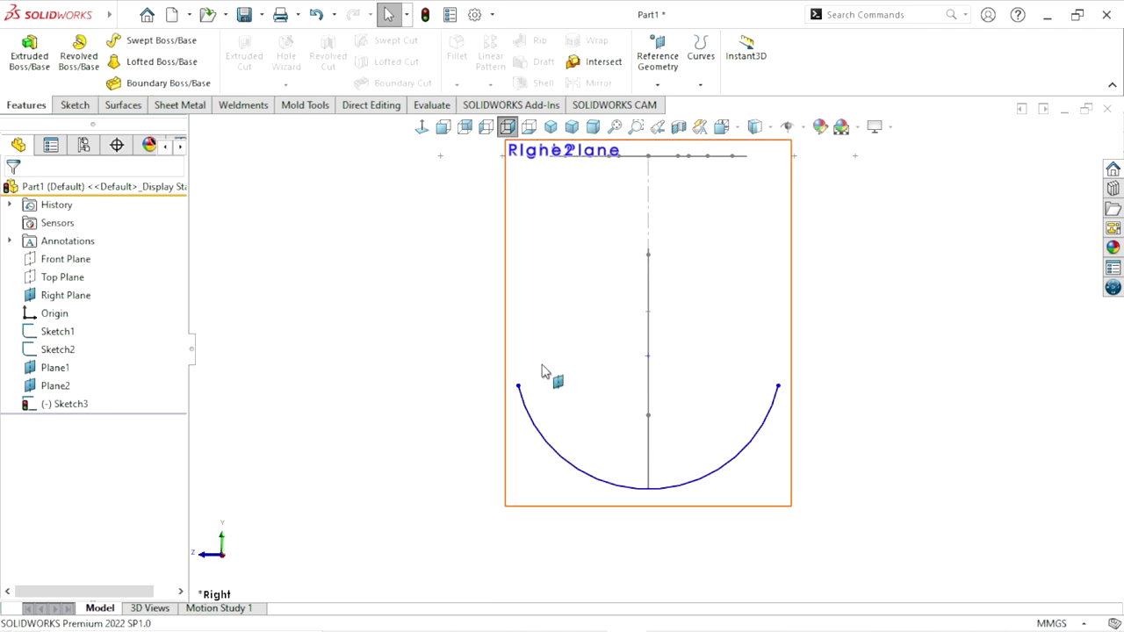
pyautogui.moveTo(640, 359)
pyautogui.mouseDown(button='middle')
pyautogui.moveTo(636, 412)
pyautogui.moveTo(595, 379)
pyautogui.mouseUp(button='middle')
pyautogui.moveTo(833, 332); pyautogui.dragTo(566, 369, button='middle')
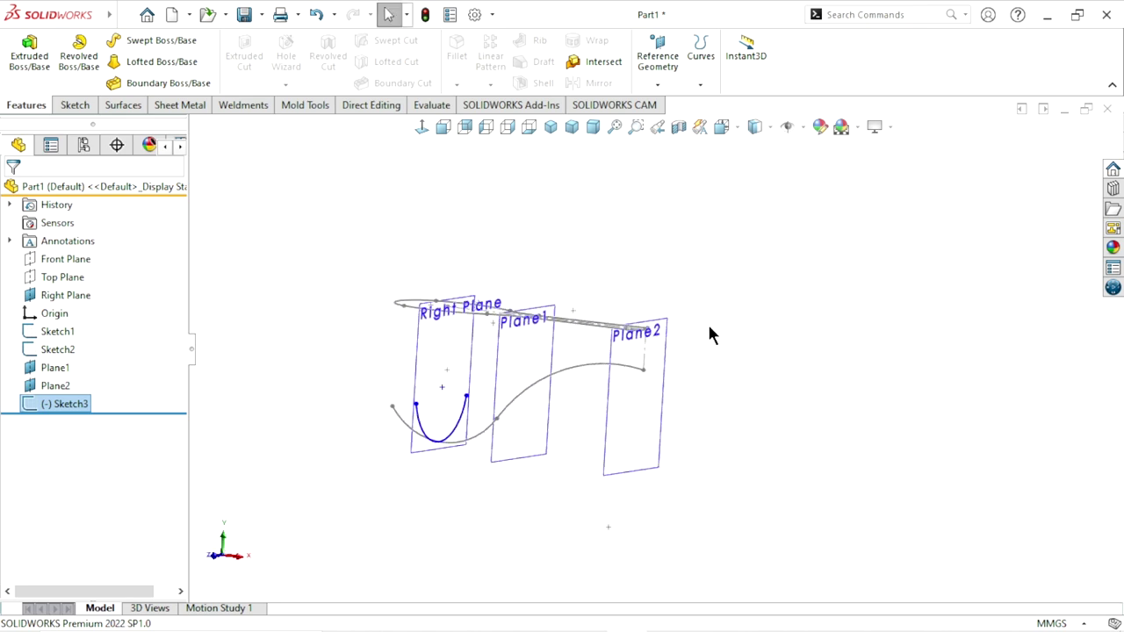
pyautogui.click(437, 314)
# Hide the Right Plane and draw a 3-point arc in a new sketch on Plane1
pyautogui.click(535, 261)
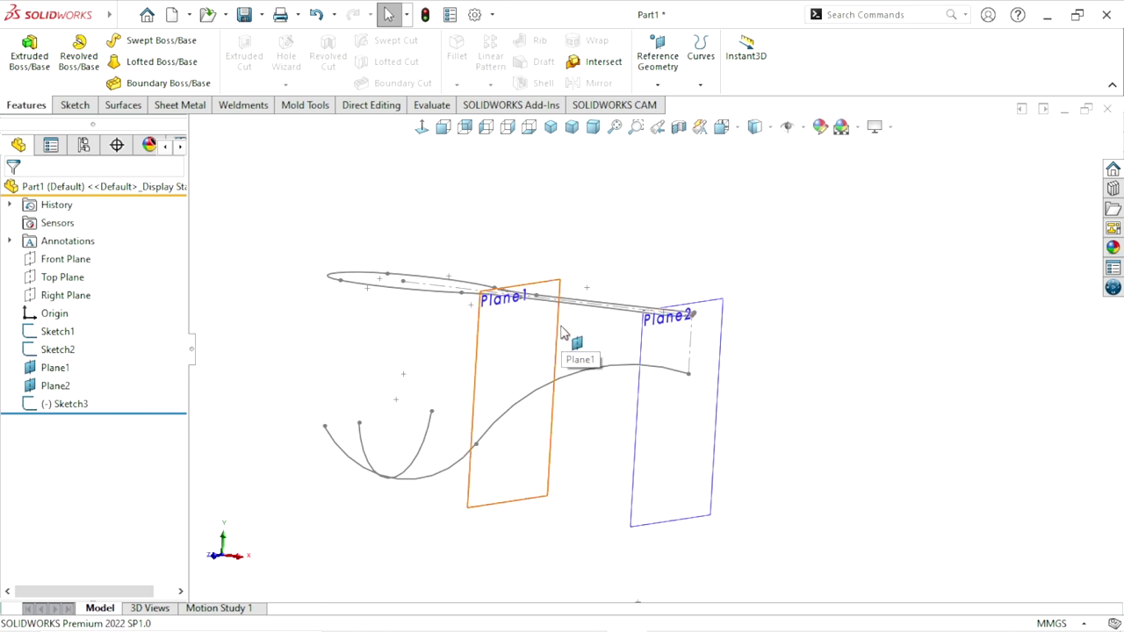
pyautogui.click(564, 332)
pyautogui.click(624, 282)
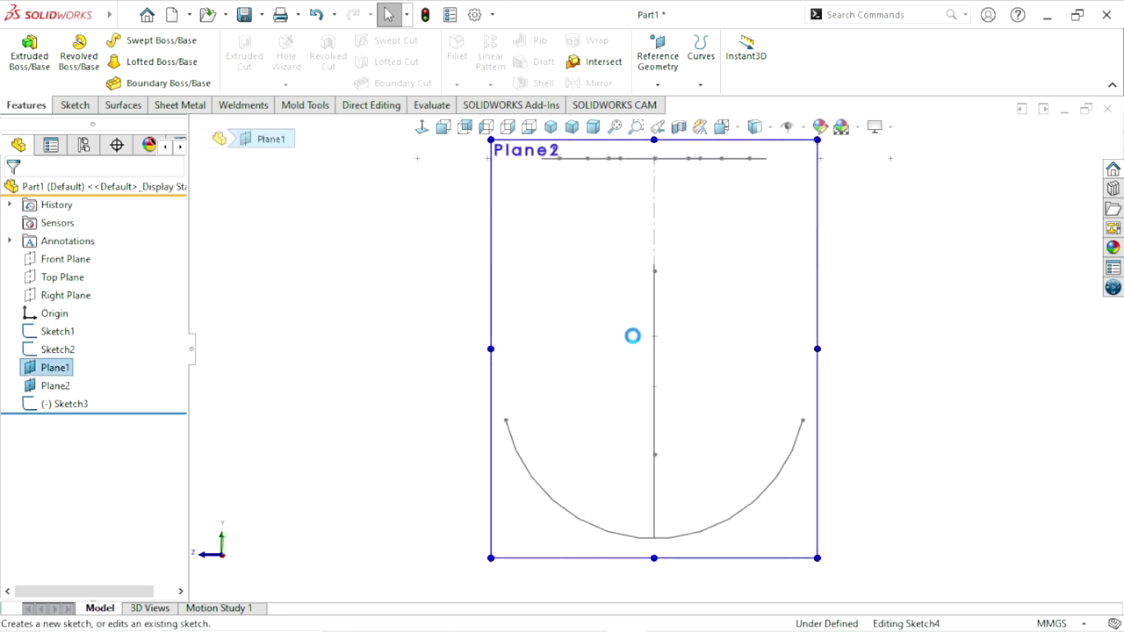
pyautogui.scroll(3, 623, 384)
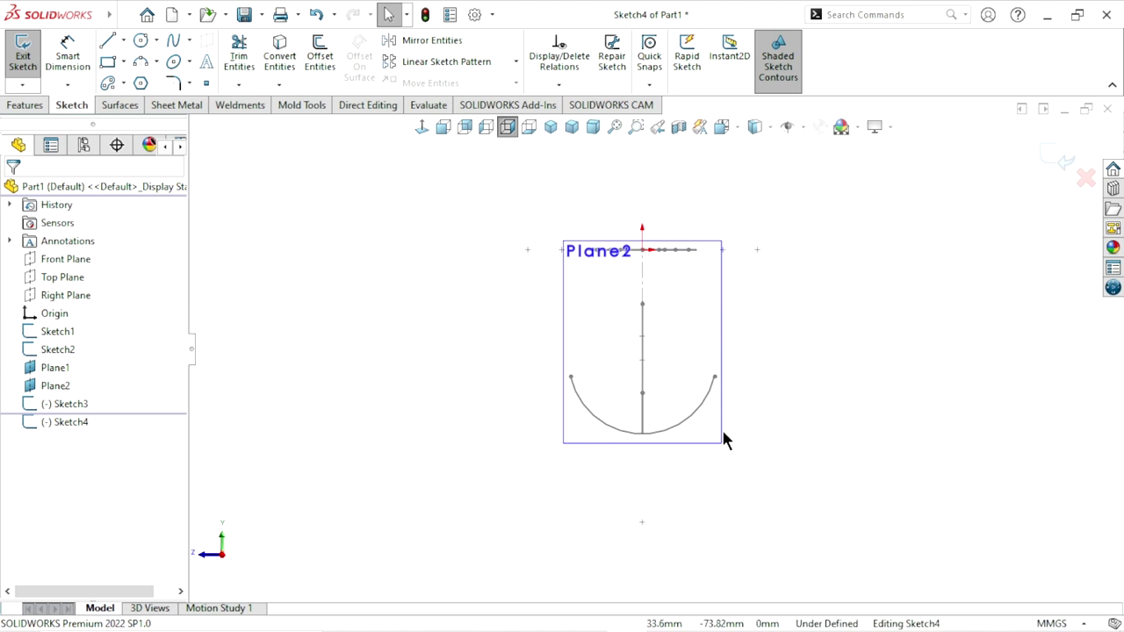
pyautogui.scroll(2, 732, 443)
pyautogui.scroll(-2, 661, 443)
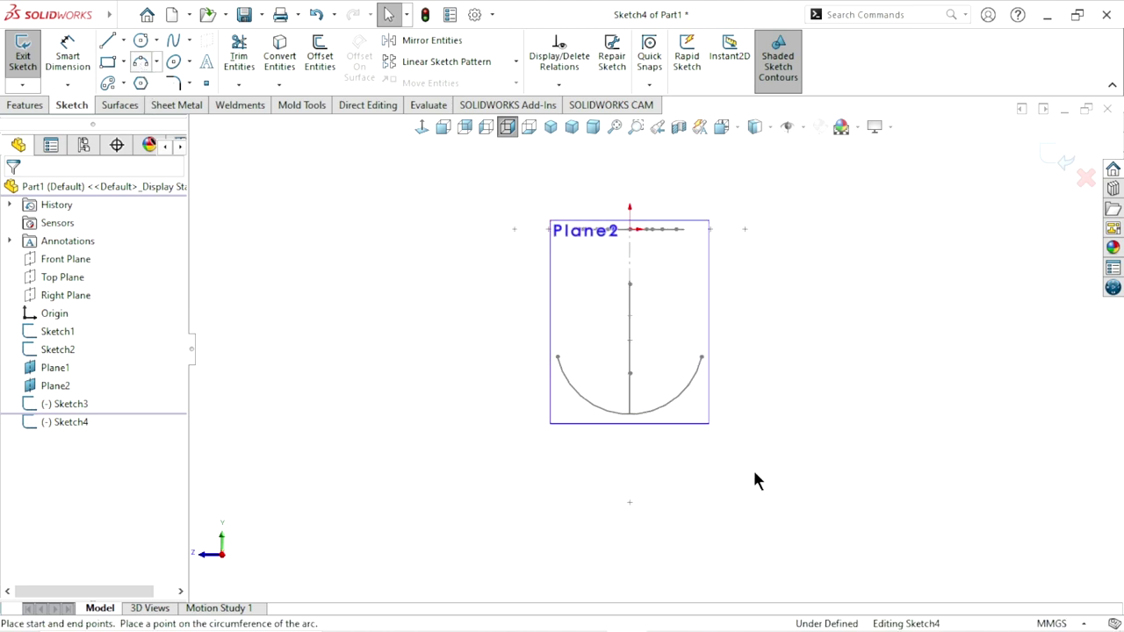
pyautogui.press('a')
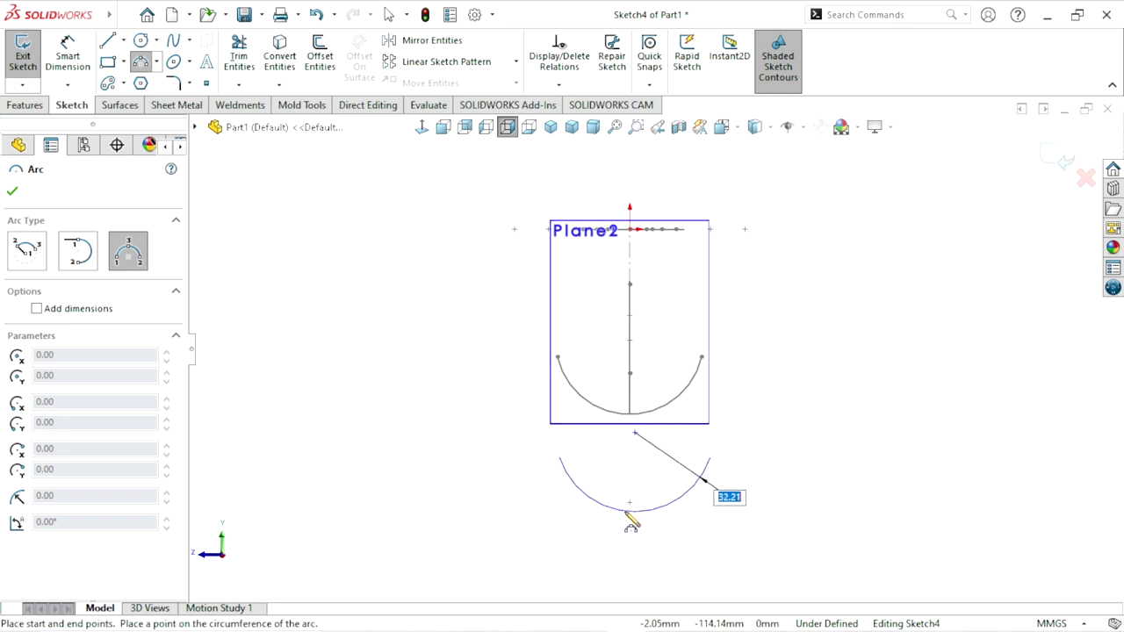
pyautogui.click(665, 506)
pyautogui.rightClick(747, 430)
pyautogui.click(778, 446)
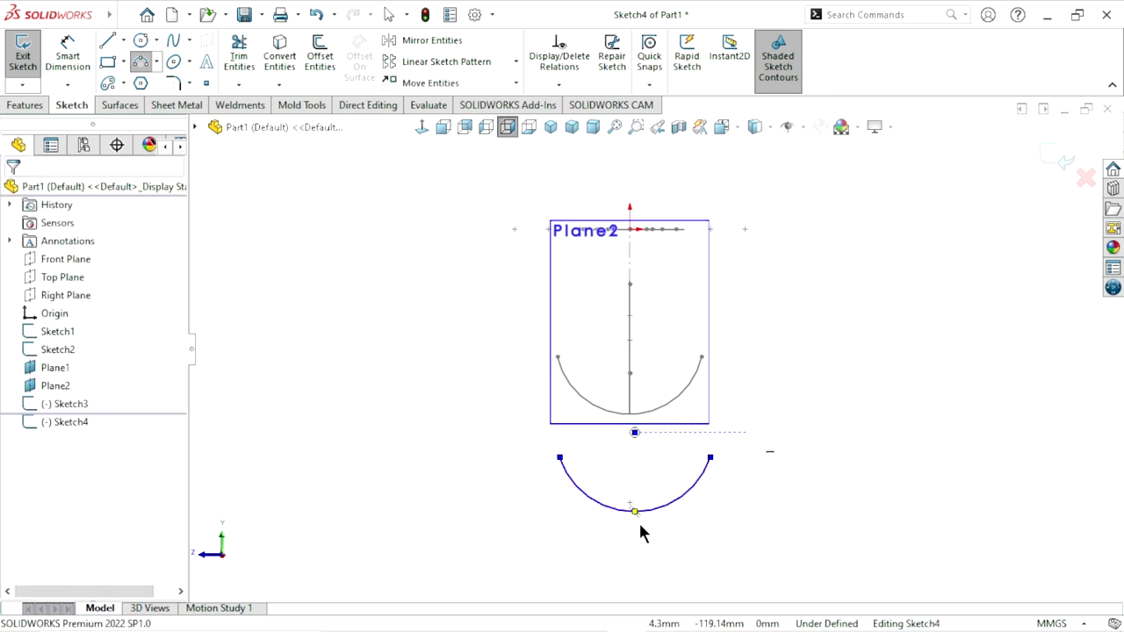
# Make the arc's two endpoints horizontally level
pyautogui.scroll(-3, 659, 495)
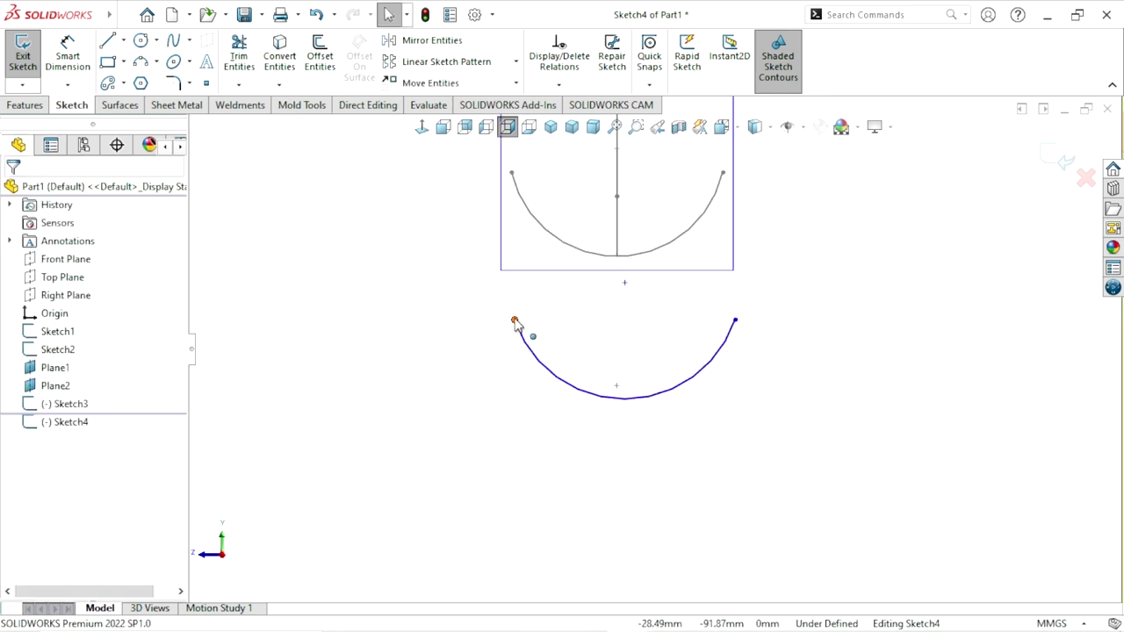
pyautogui.click(515, 322)
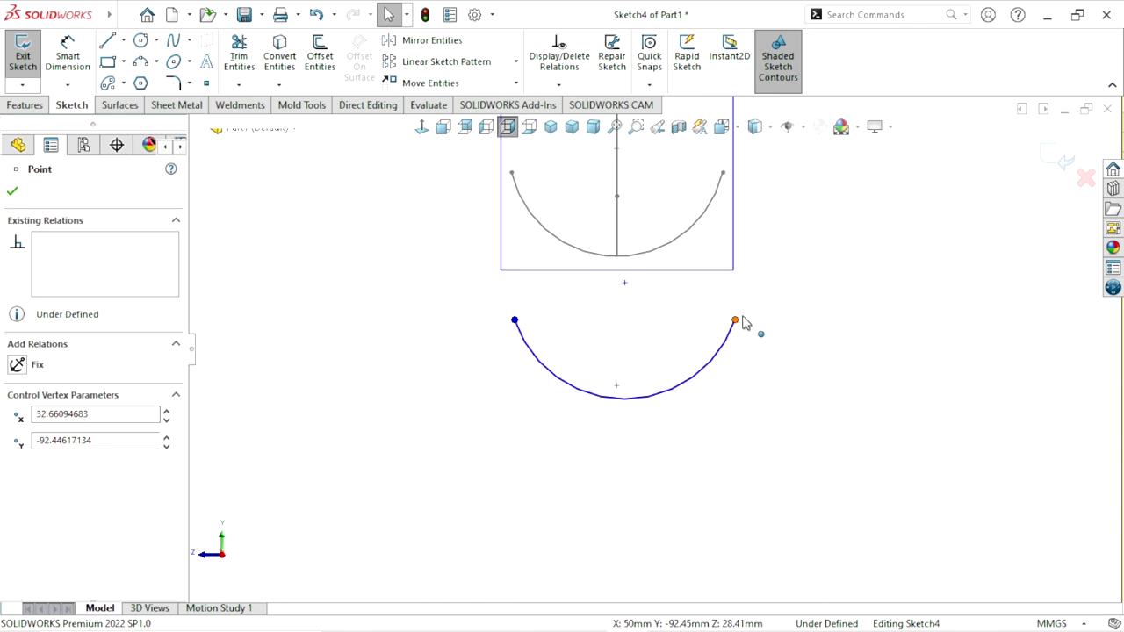
pyautogui.keyDown('ctrl'); pyautogui.click(735, 322); pyautogui.keyUp('ctrl')
pyautogui.click(783, 248)
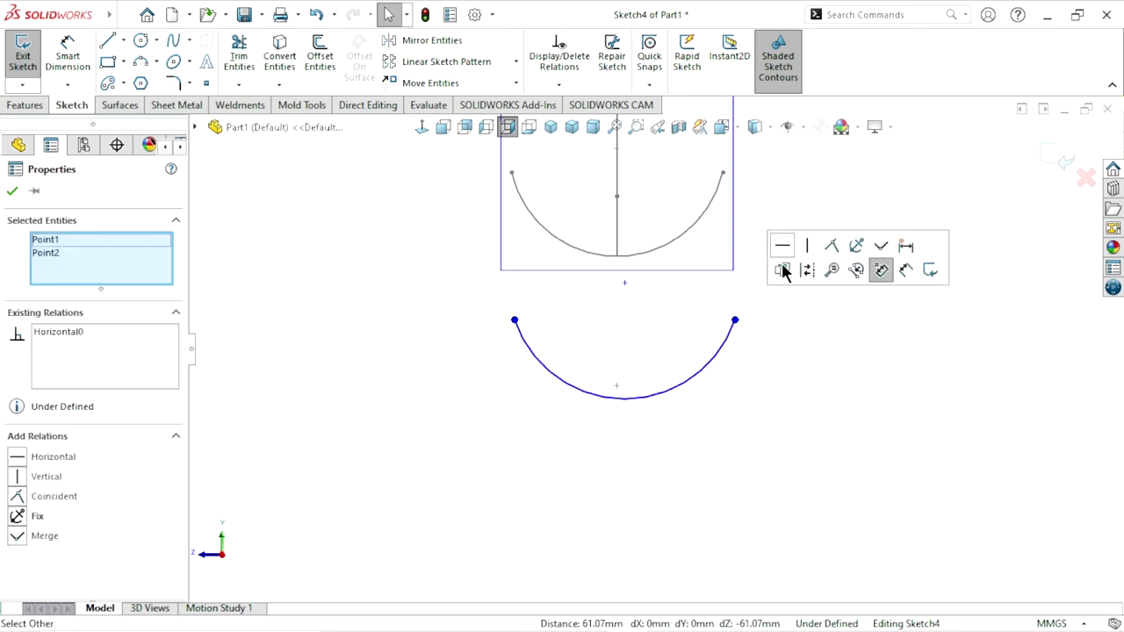
# Dimension the arc's radius to 18 mm
pyautogui.click(68, 57)
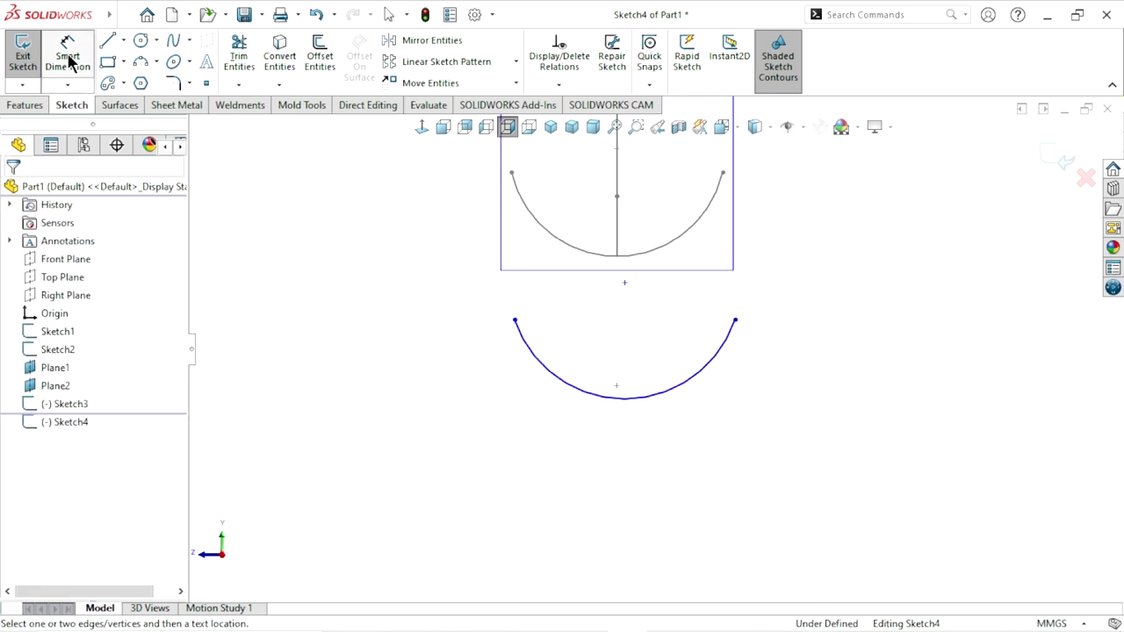
pyautogui.click(659, 400)
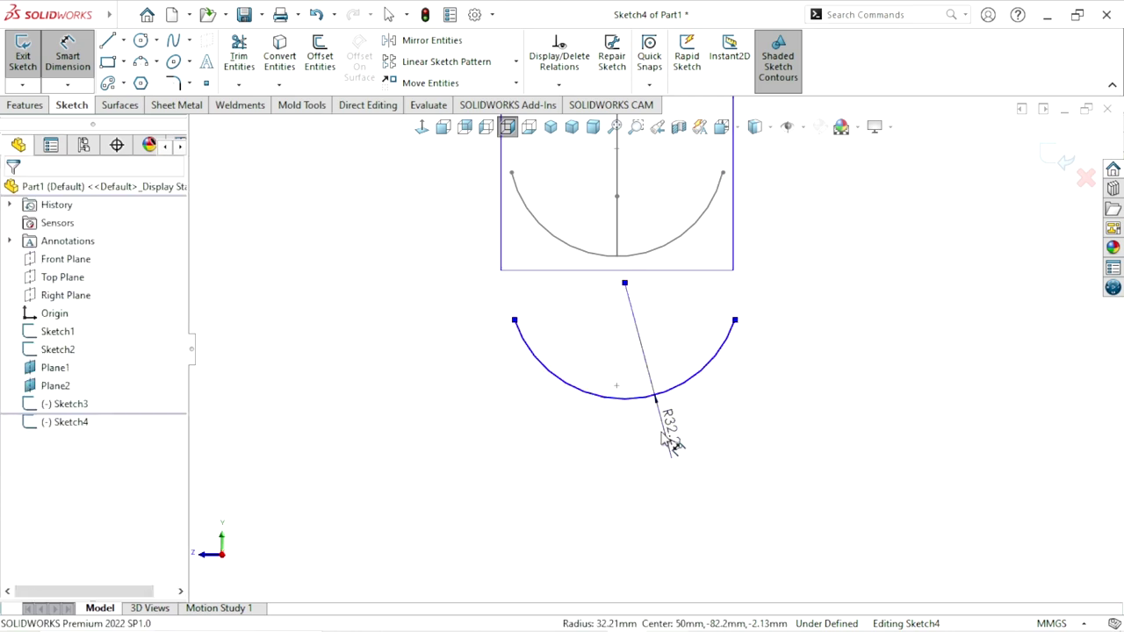
pyautogui.click(667, 443)
pyautogui.write('18')
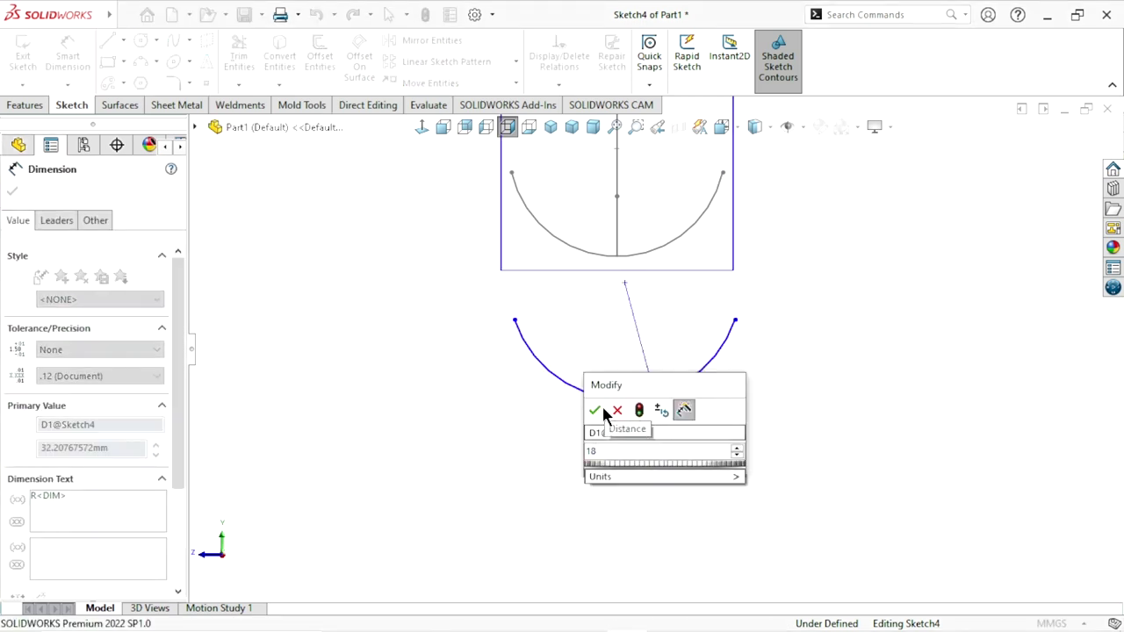
pyautogui.click(596, 409)
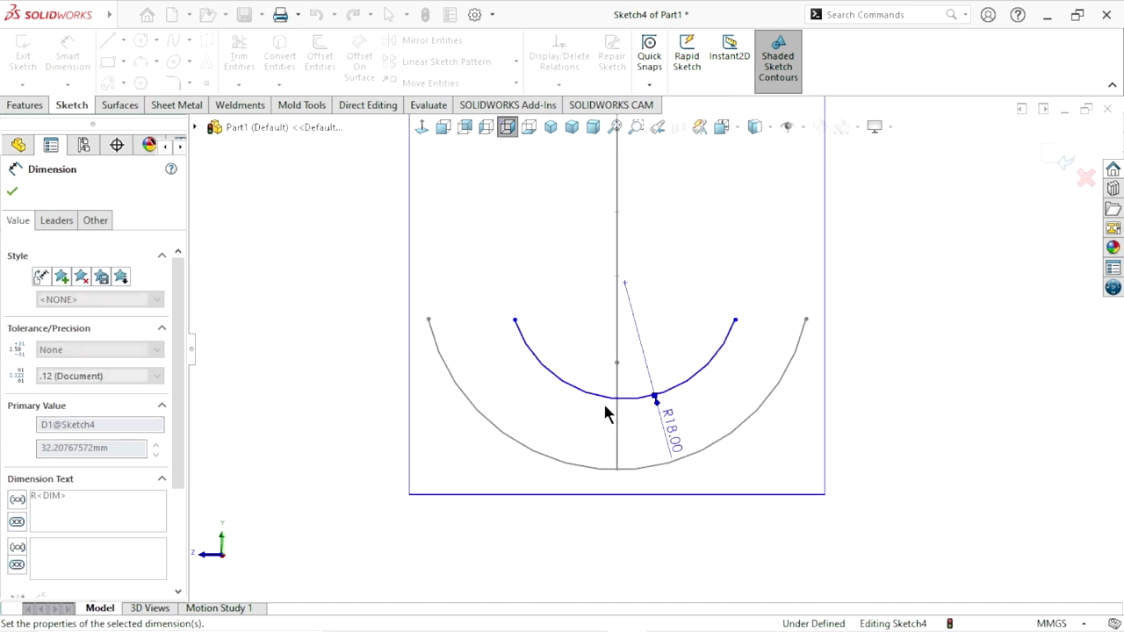
pyautogui.scroll(2, 597, 410)
pyautogui.scroll(-1, 683, 401)
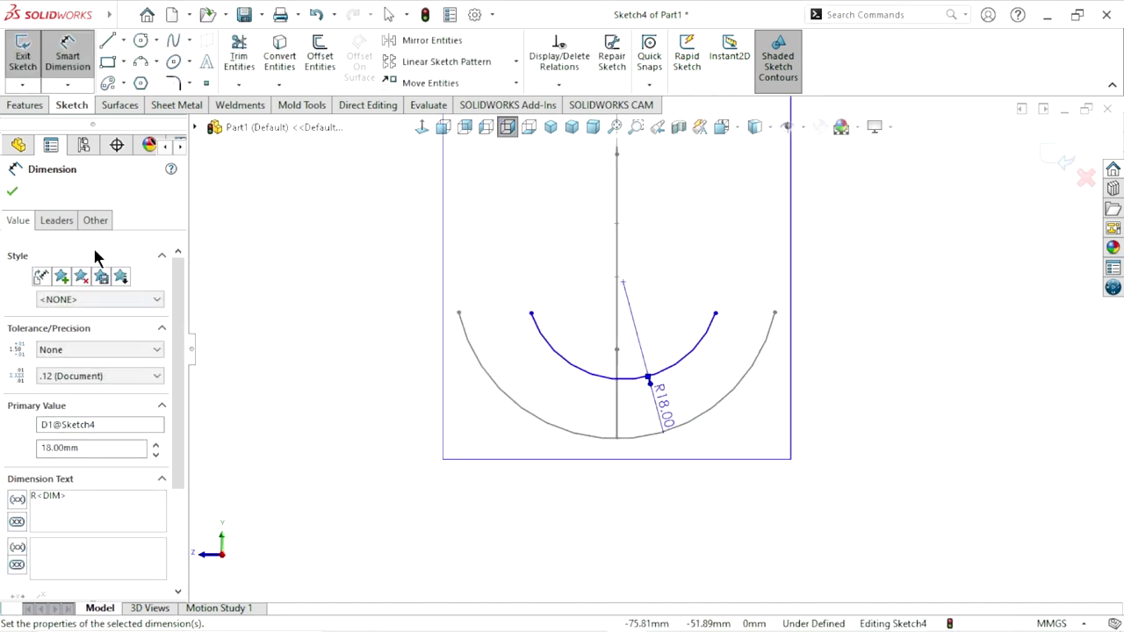
pyautogui.click(13, 192)
pyautogui.press('Escape')
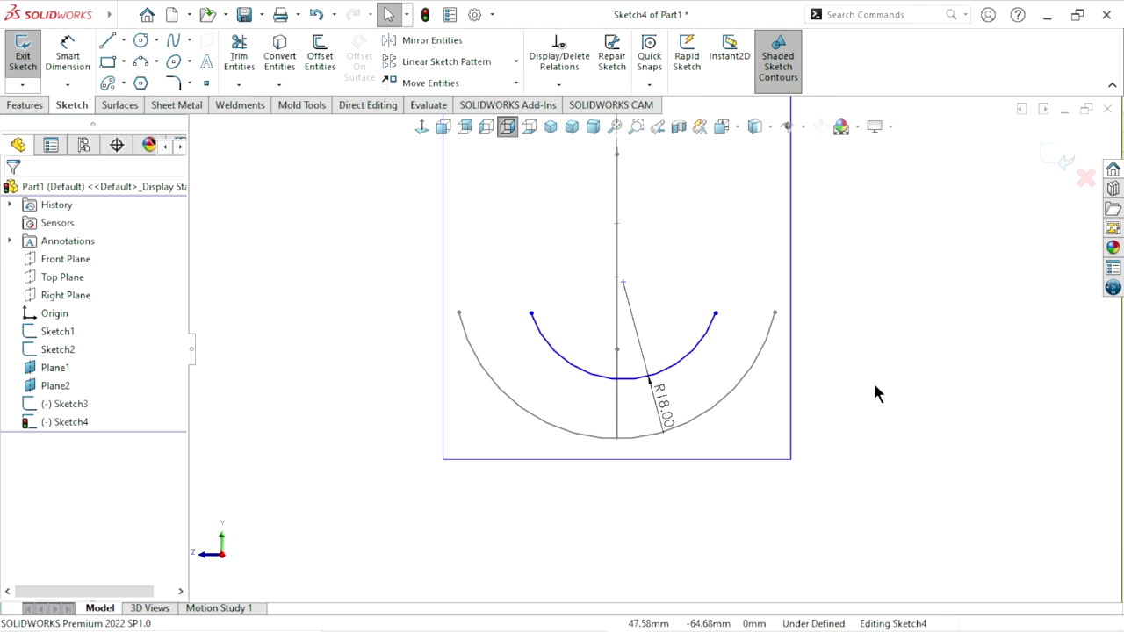
# Pierce the arc's lowest point onto the long Sketch2 guide curve
pyautogui.moveTo(852, 376); pyautogui.dragTo(768, 431, button='middle')
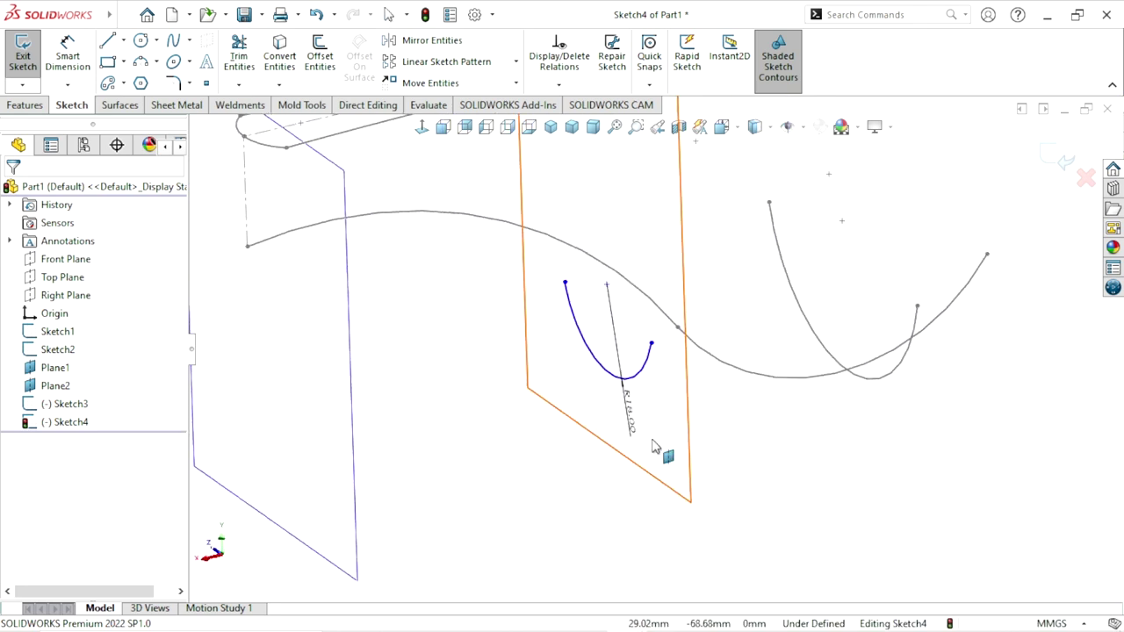
pyautogui.click(613, 381)
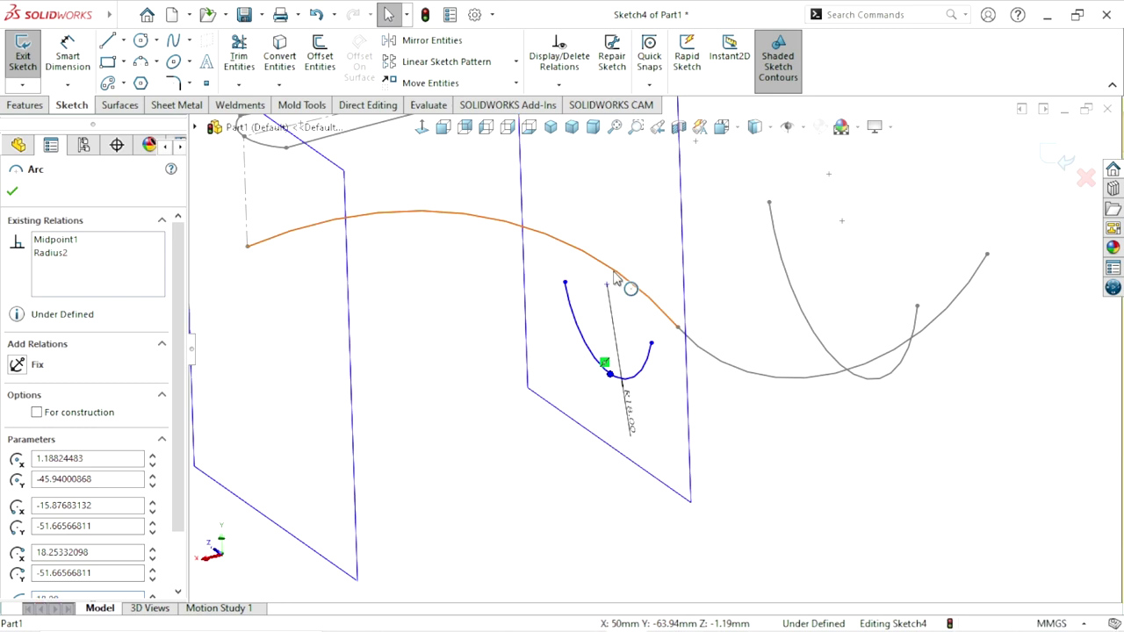
pyautogui.keyDown('ctrl'); pyautogui.click(663, 269); pyautogui.keyUp('ctrl')
pyautogui.keyDown('ctrl'); pyautogui.click(663, 270); pyautogui.keyUp('ctrl')
pyautogui.click(714, 218)
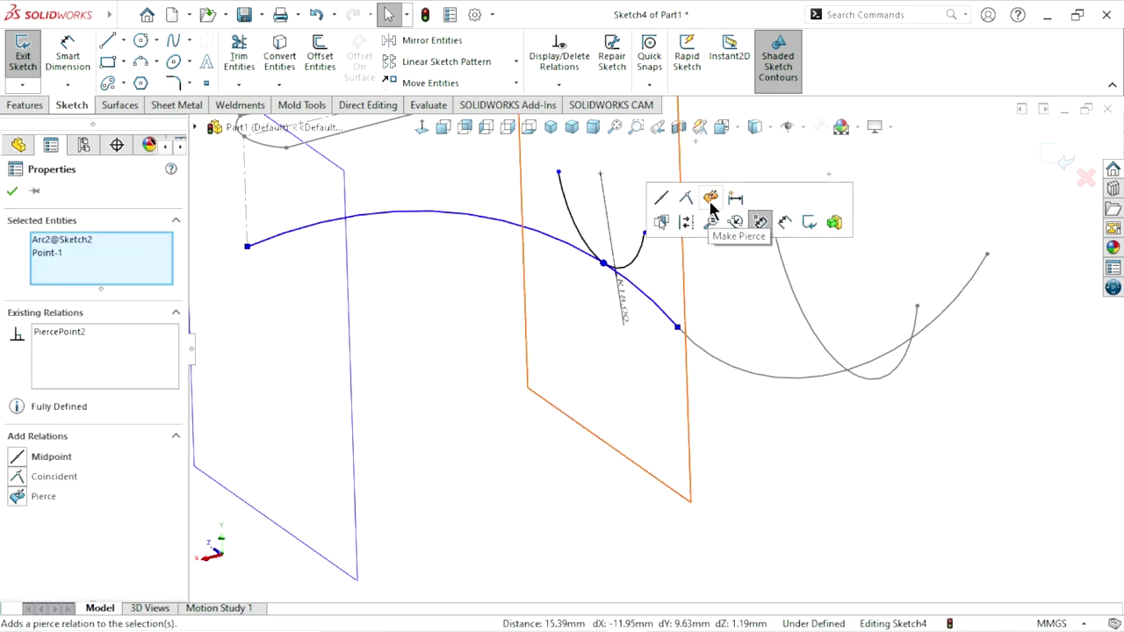
pyautogui.moveTo(786, 385); pyautogui.dragTo(814, 414, button='middle')
# Drag the arc endpoint higher in Normal To view and close Sketch4
pyautogui.click(752, 449)
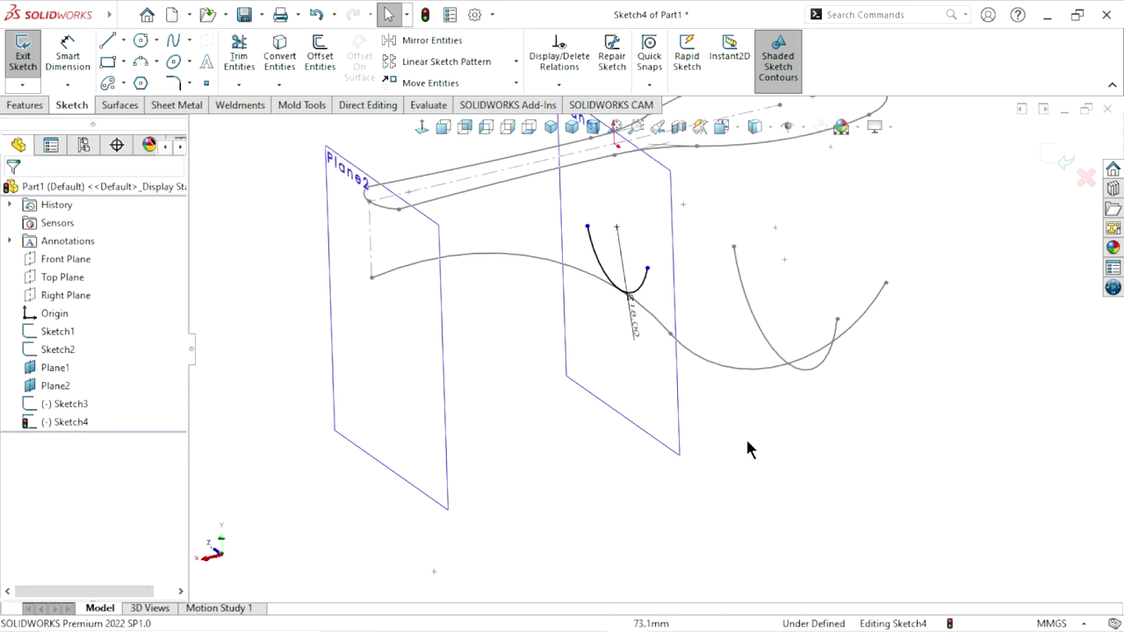
pyautogui.moveTo(700, 418)
pyautogui.mouseDown(button='middle')
pyautogui.moveTo(650, 311)
pyautogui.moveTo(603, 348)
pyautogui.moveTo(527, 220)
pyautogui.mouseUp(button='middle')
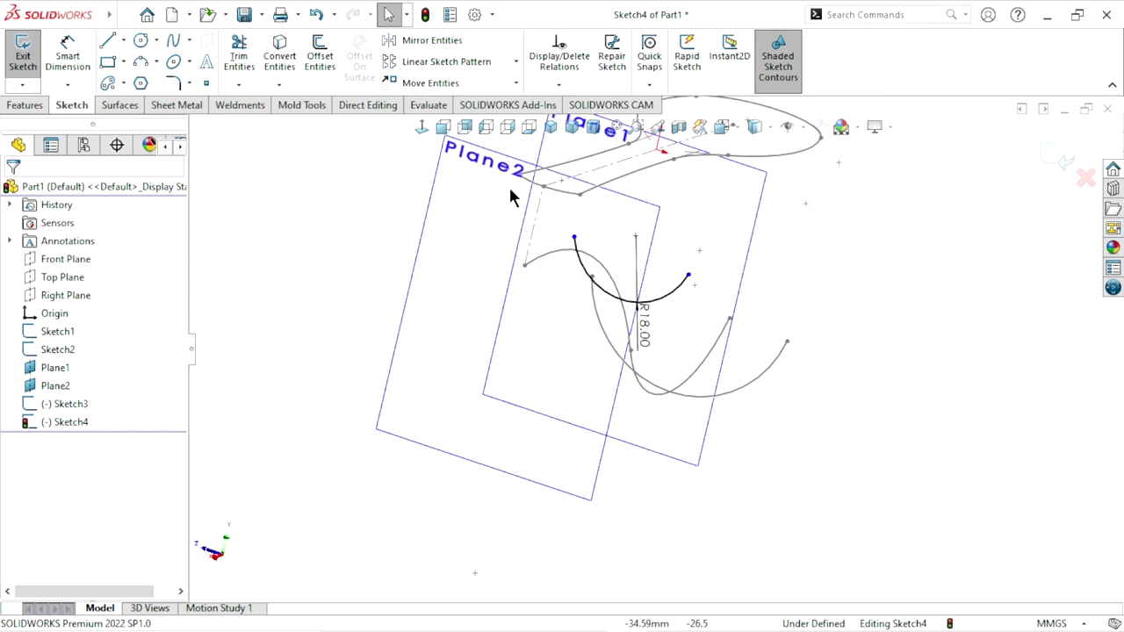
pyautogui.click(421, 127)
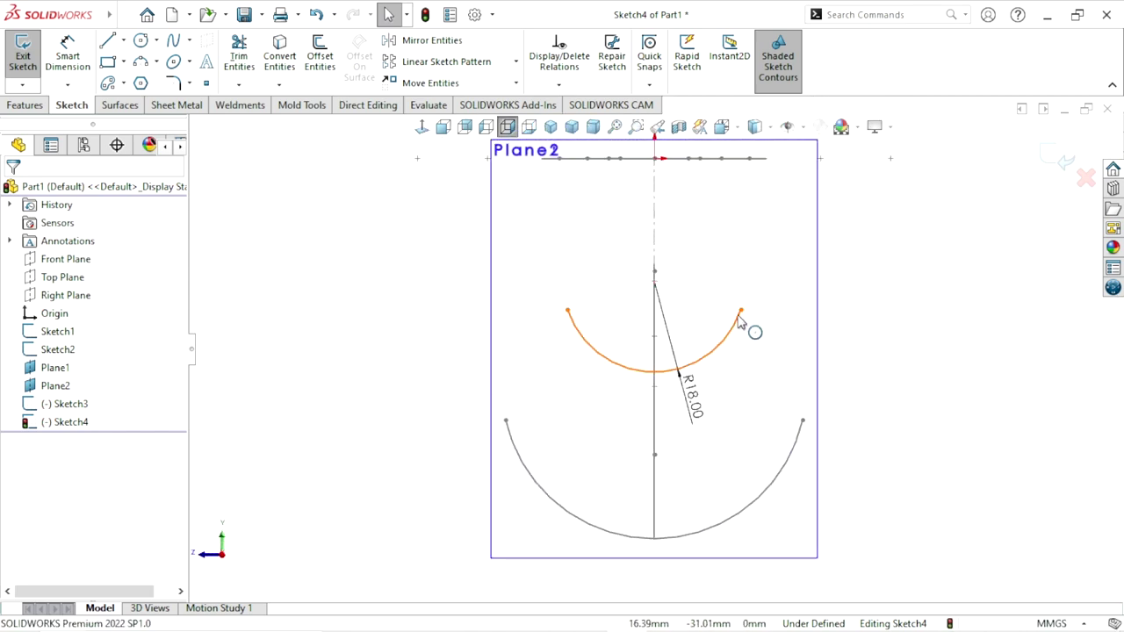
pyautogui.moveTo(741, 313); pyautogui.dragTo(766, 312)
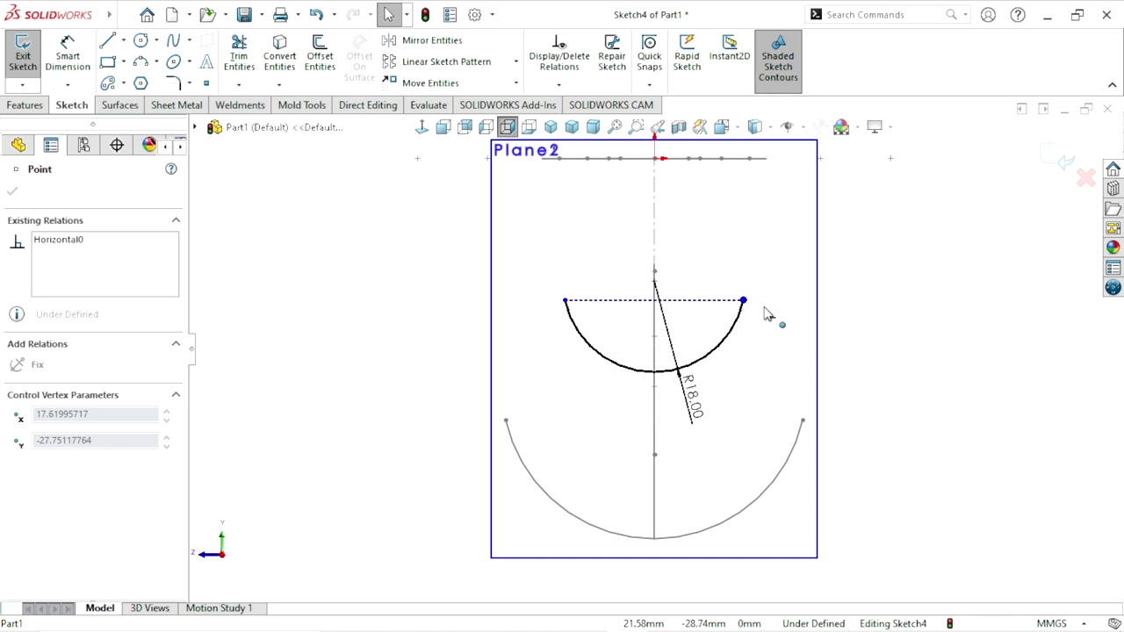
pyautogui.click(879, 337)
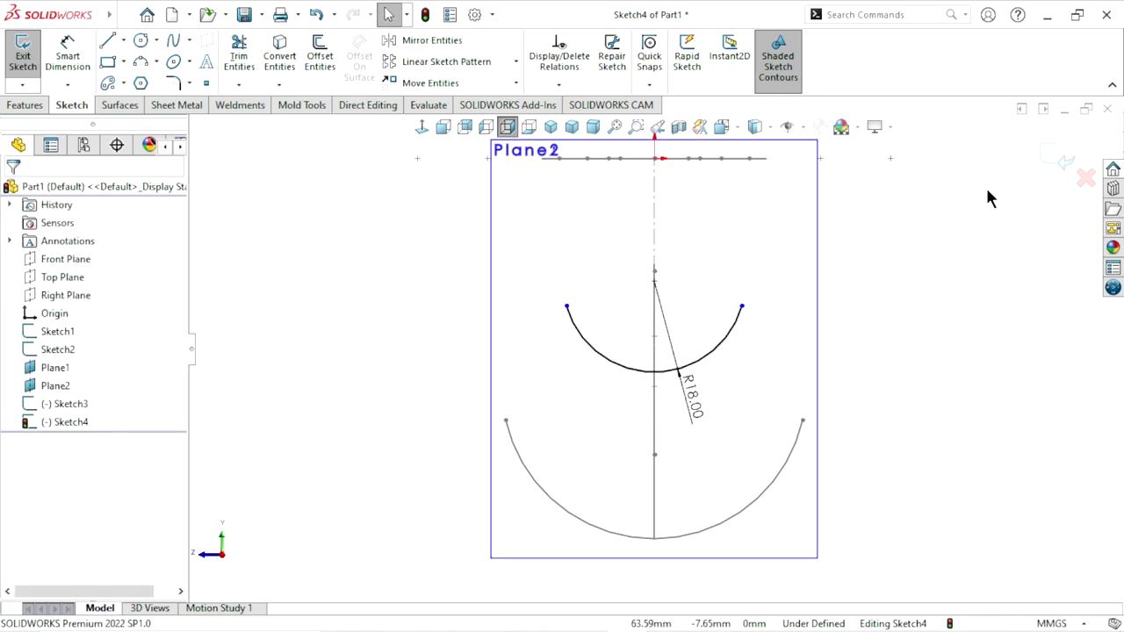
pyautogui.hotkey('ctrl', 'b')
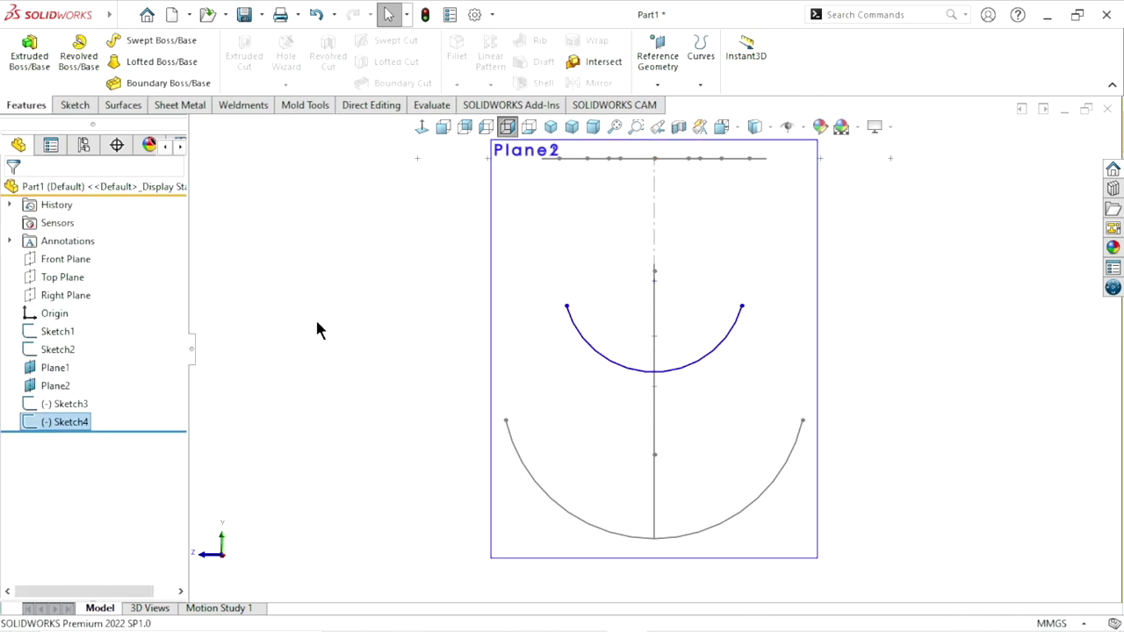
# Hide Plane1 and start a new sketch on Plane2
pyautogui.moveTo(806, 352); pyautogui.dragTo(614, 408, button='middle')
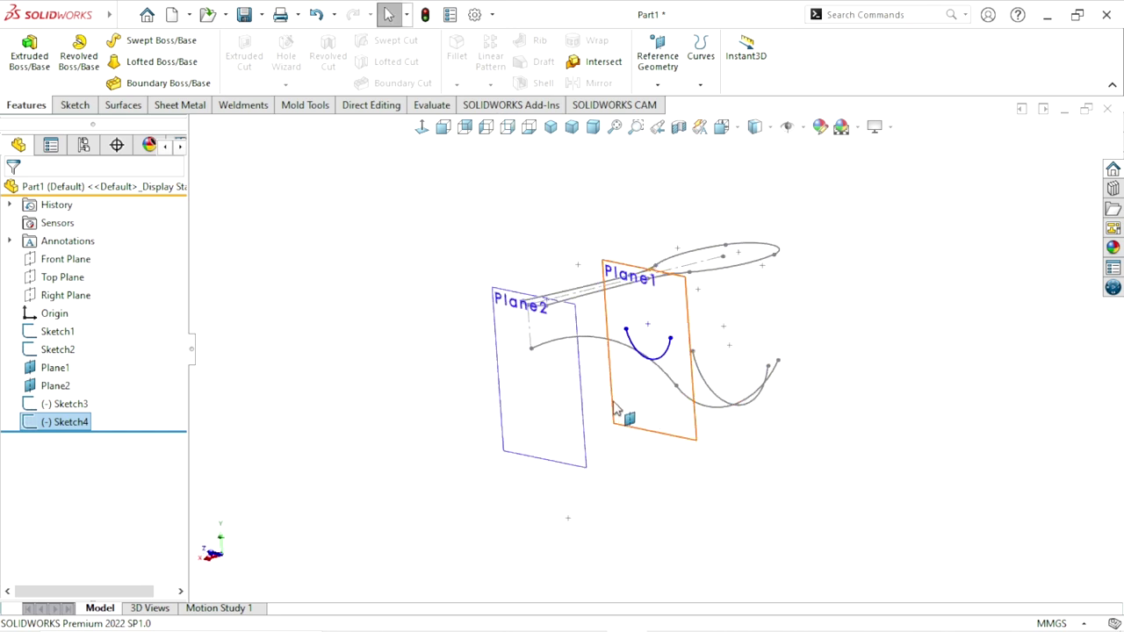
pyautogui.click(688, 310)
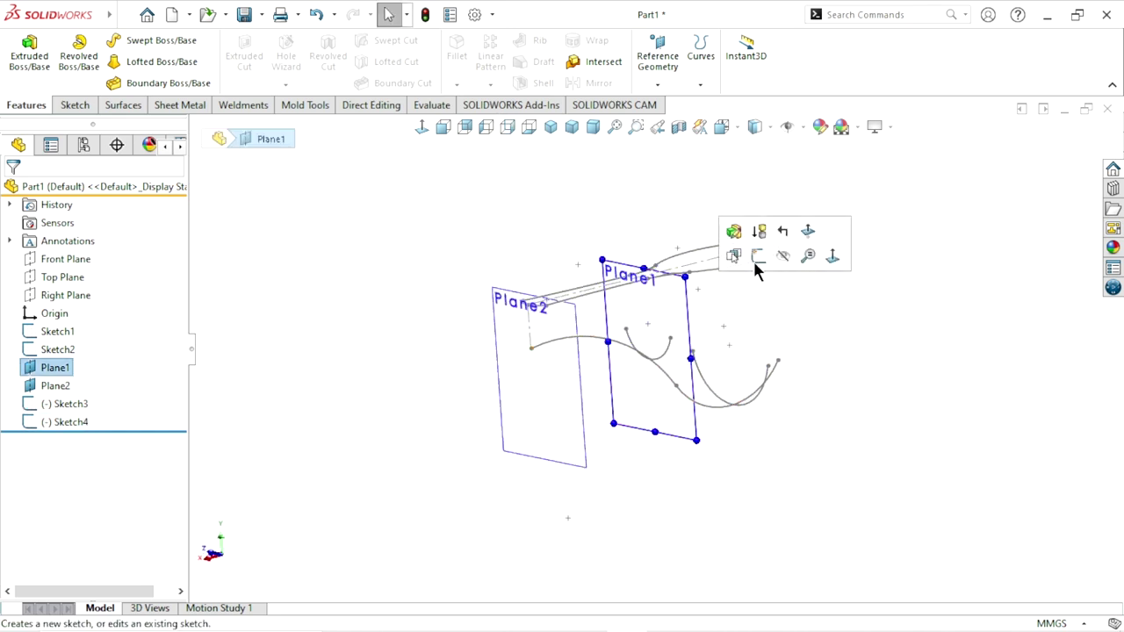
pyautogui.click(783, 257)
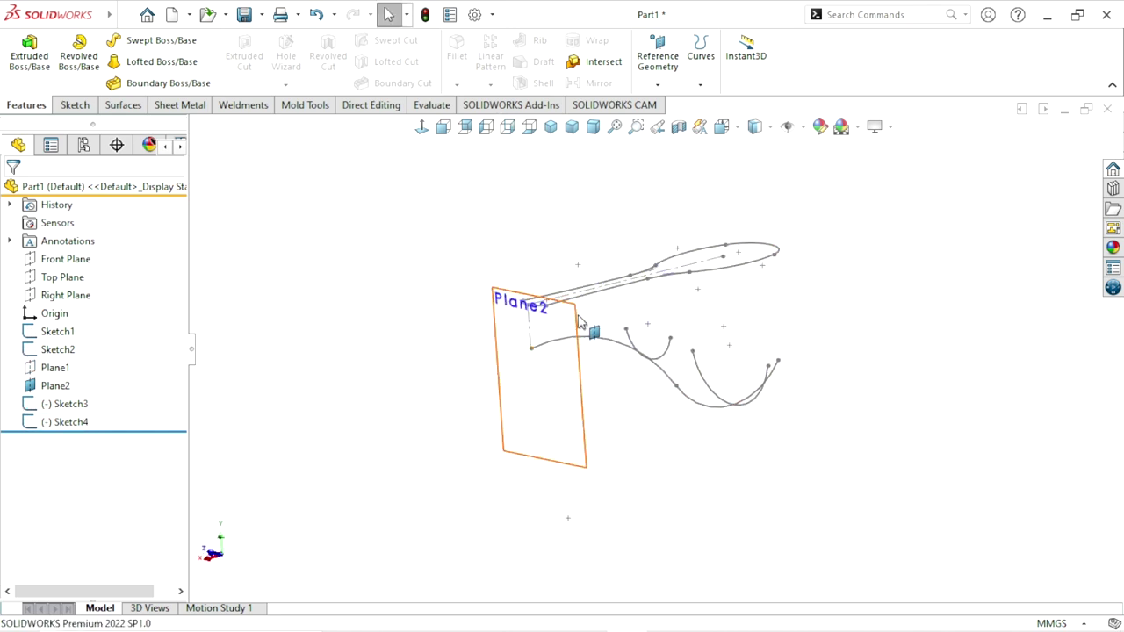
pyautogui.click(581, 324)
pyautogui.click(649, 271)
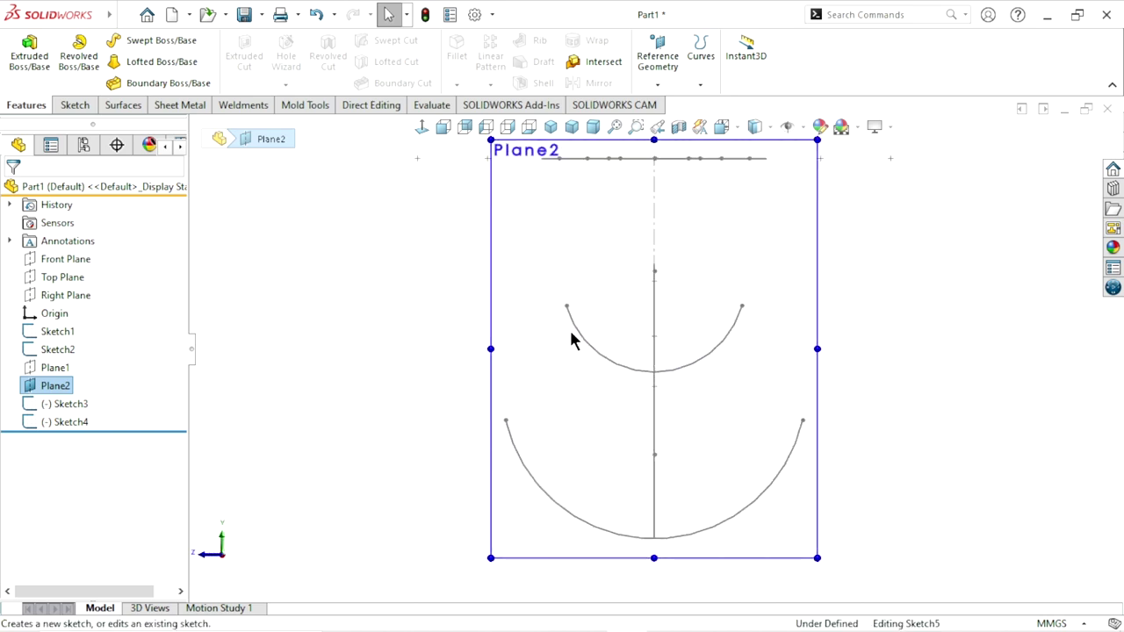
pyautogui.scroll(-2, 687, 341)
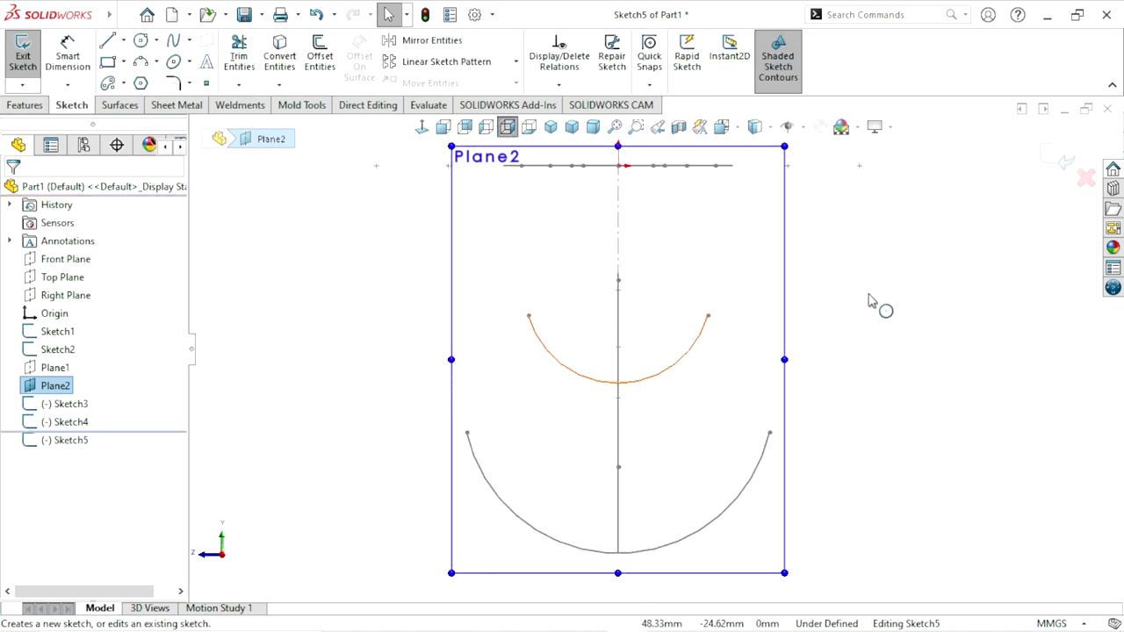
pyautogui.press('Escape')
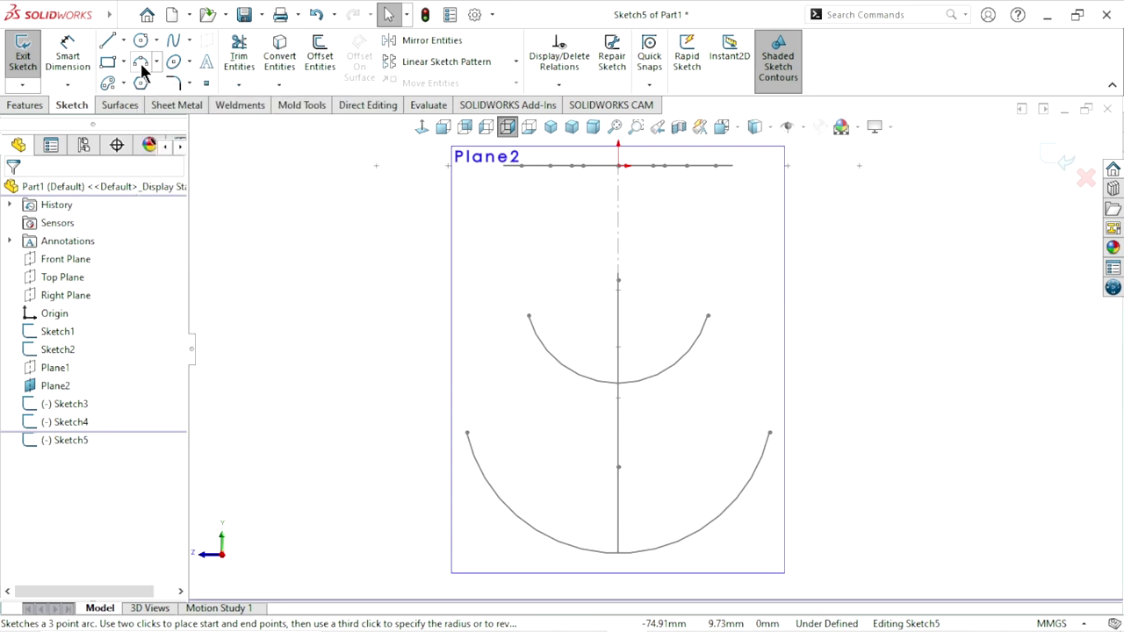
# Draw a 3-point arc across the top of the Plane2 sketch
pyautogui.click(141, 62)
pyautogui.click(537, 229)
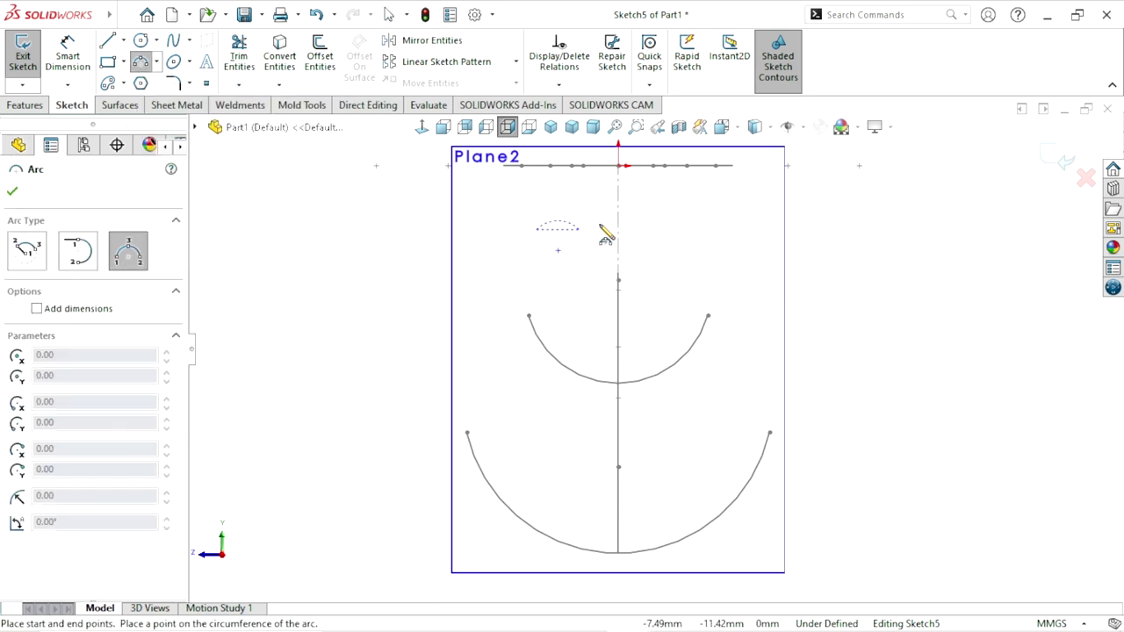
pyautogui.click(702, 231)
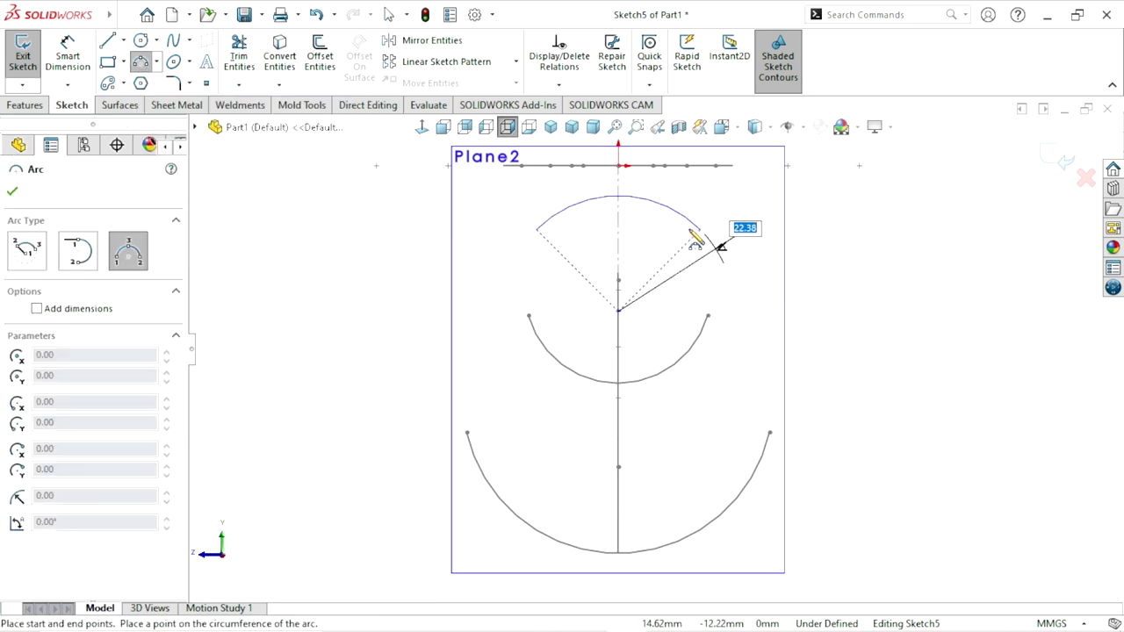
pyautogui.click(631, 214)
pyautogui.rightClick(840, 255)
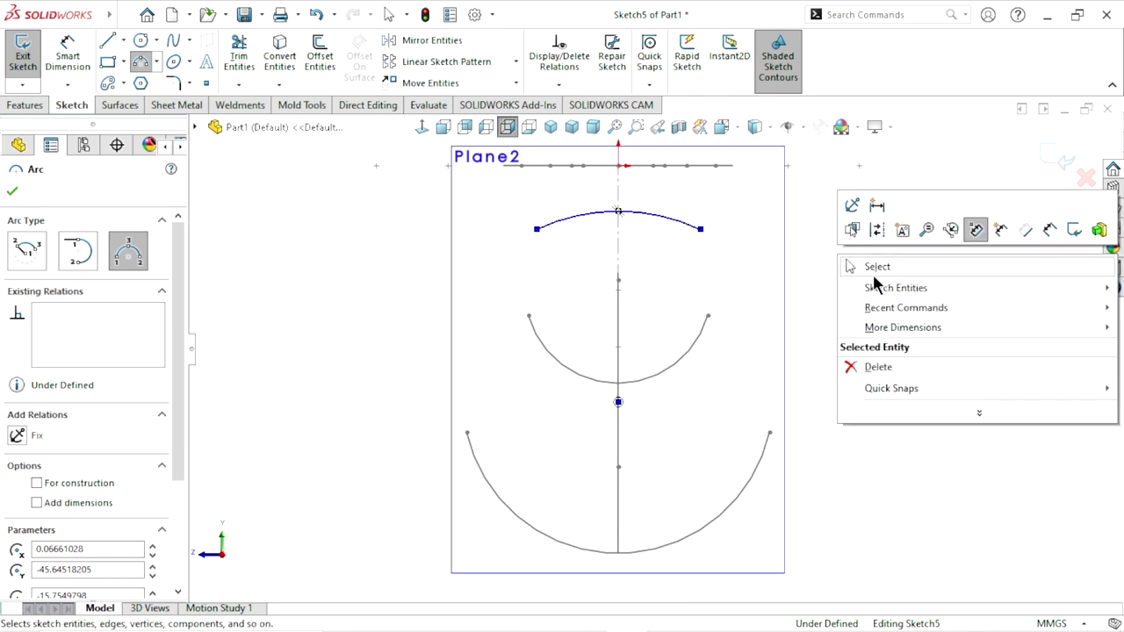
pyautogui.click(875, 274)
pyautogui.scroll(3, 659, 347)
pyautogui.scroll(-4, 640, 308)
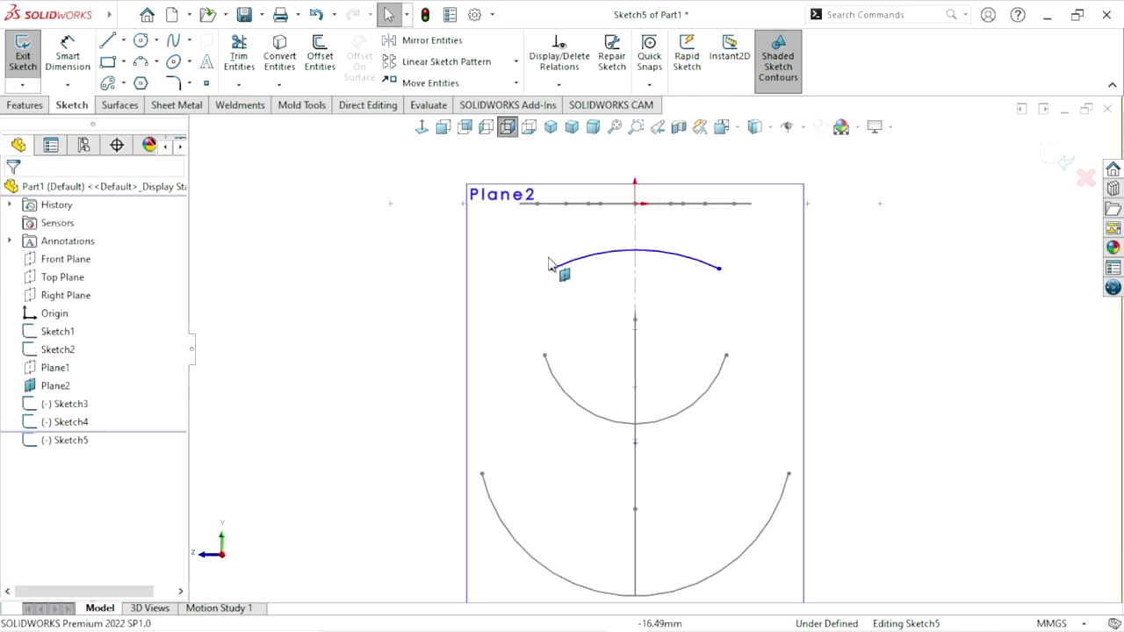
# Make the arc's endpoints horizontal and dimension its radius to 30 mm
pyautogui.click(553, 270)
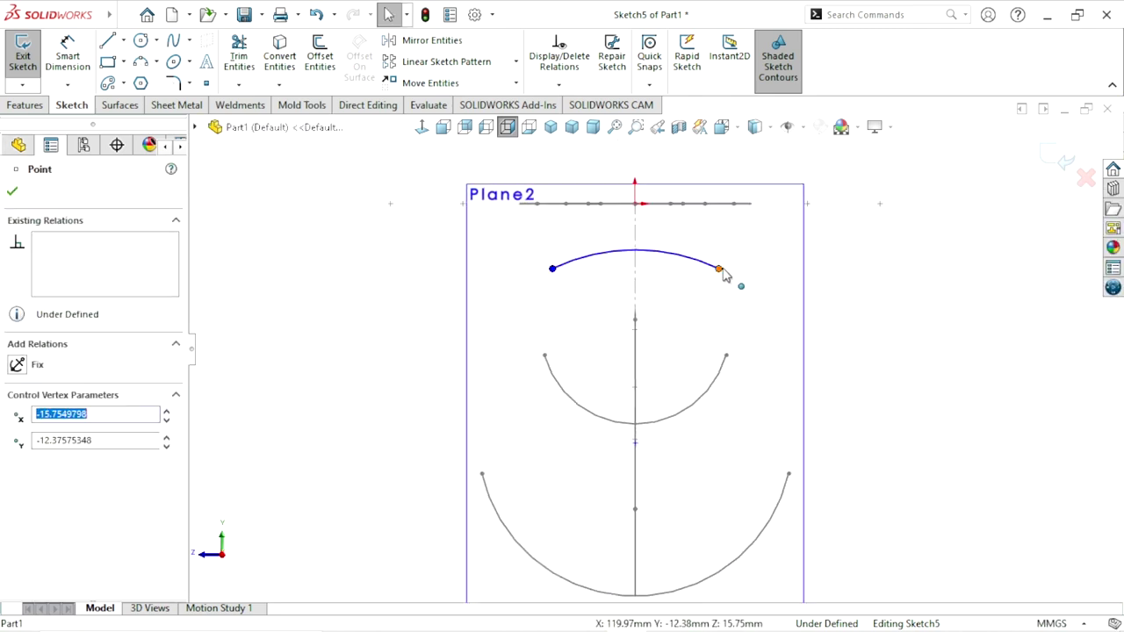
pyautogui.keyDown('ctrl'); pyautogui.click(720, 269); pyautogui.keyUp('ctrl')
pyautogui.click(772, 195)
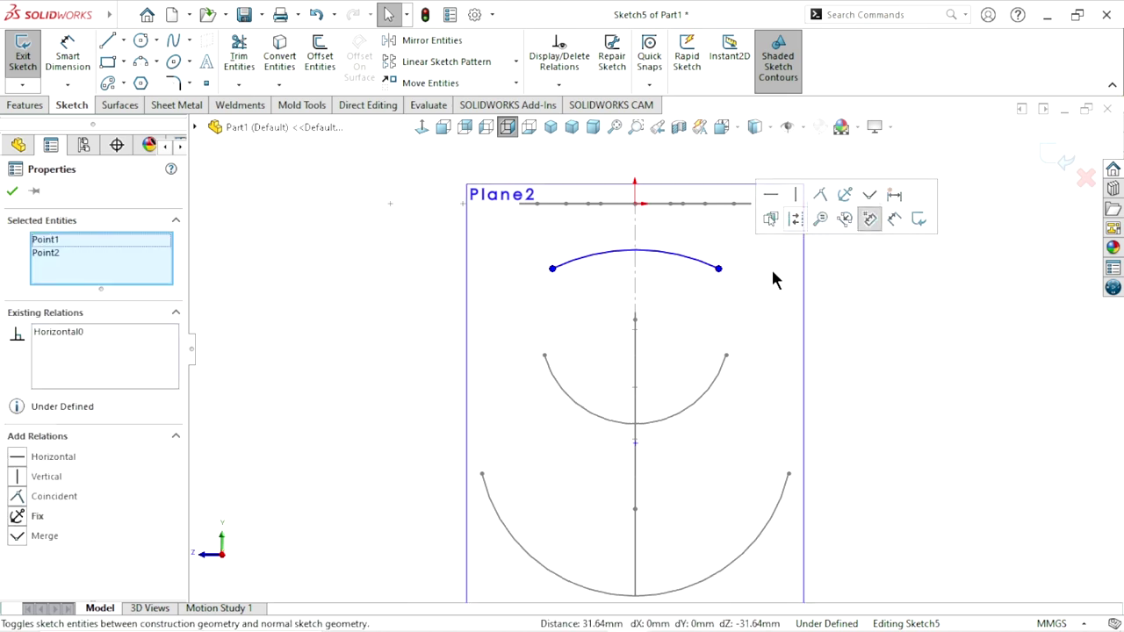
pyautogui.click(68, 55)
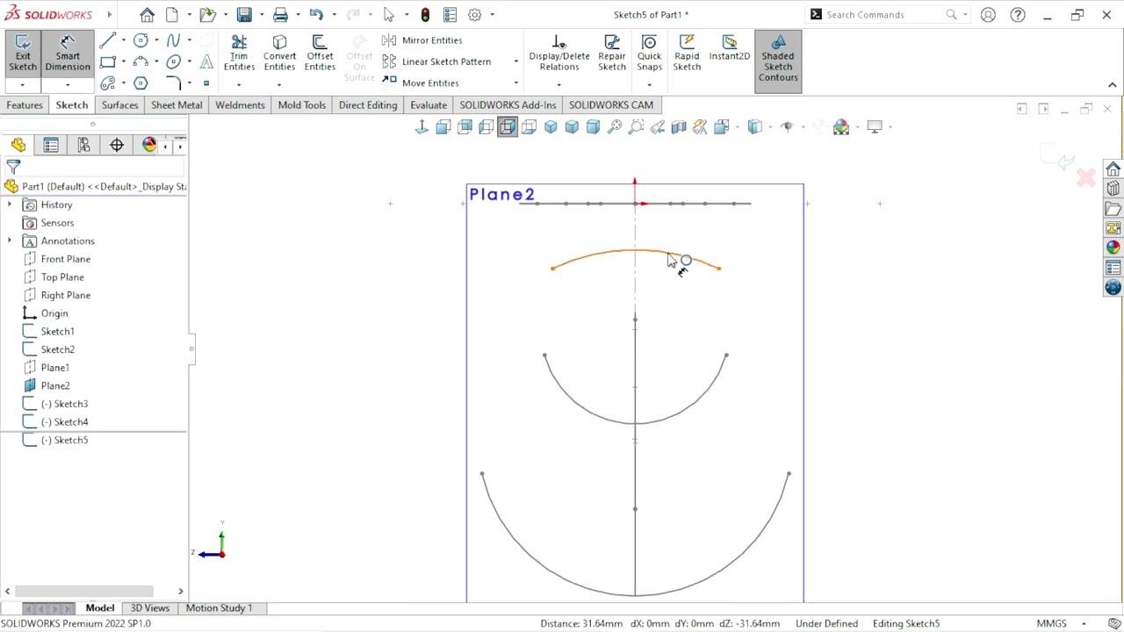
pyautogui.click(673, 258)
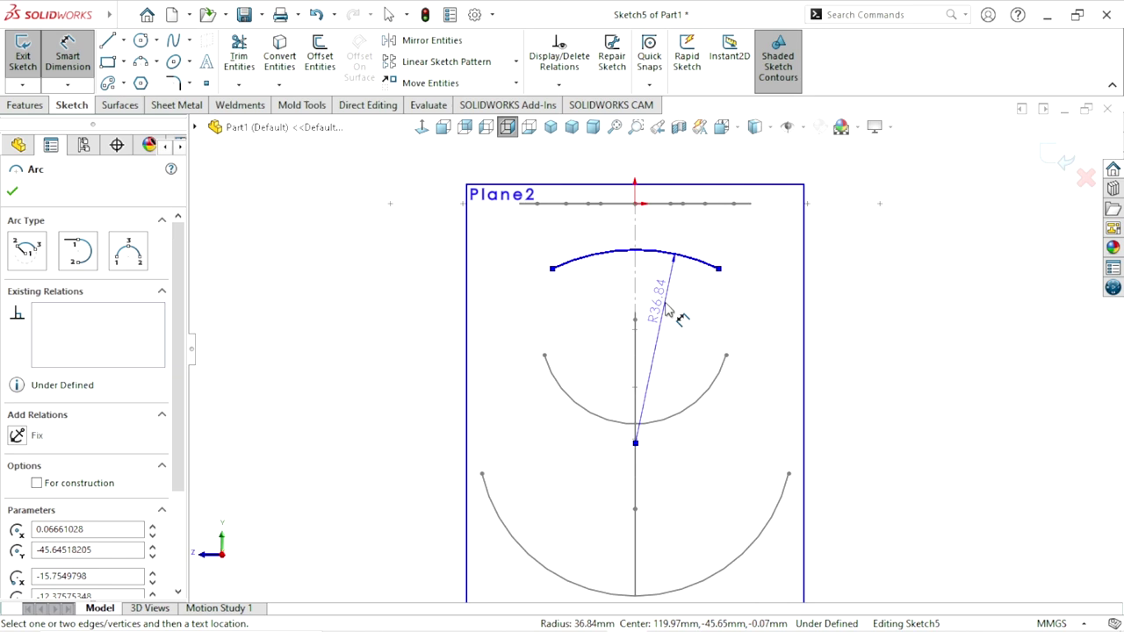
pyautogui.click(667, 308)
pyautogui.write('30')
pyautogui.click(598, 279)
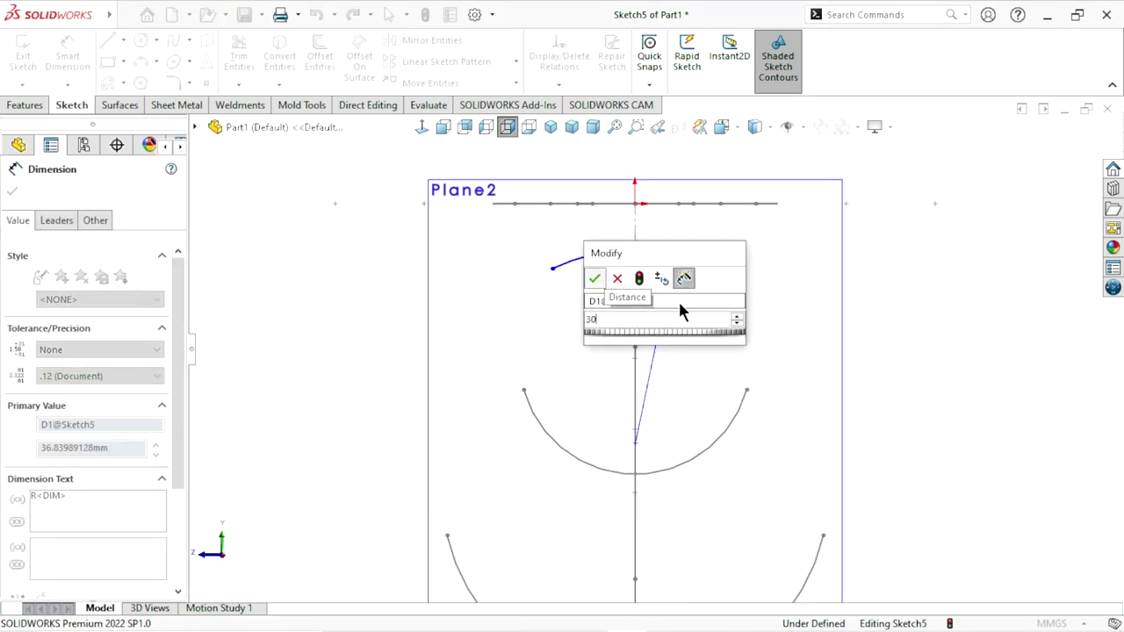
pyautogui.scroll(5, 678, 361)
pyautogui.scroll(-2, 678, 361)
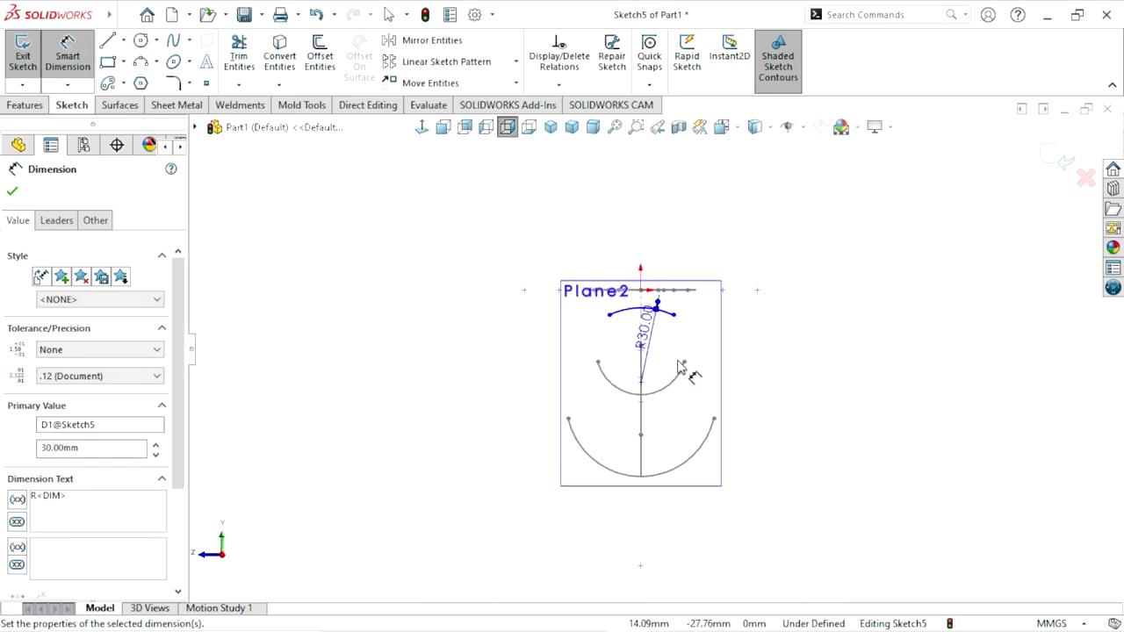
pyautogui.click(200, 257)
# Pierce the arc's middle point onto the Sketch2 side curve
pyautogui.click(69, 62)
pyautogui.moveTo(647, 321)
pyautogui.mouseDown(button='middle')
pyautogui.moveTo(712, 320)
pyautogui.moveTo(470, 439)
pyautogui.moveTo(611, 340)
pyautogui.moveTo(577, 359)
pyautogui.mouseUp(button='middle')
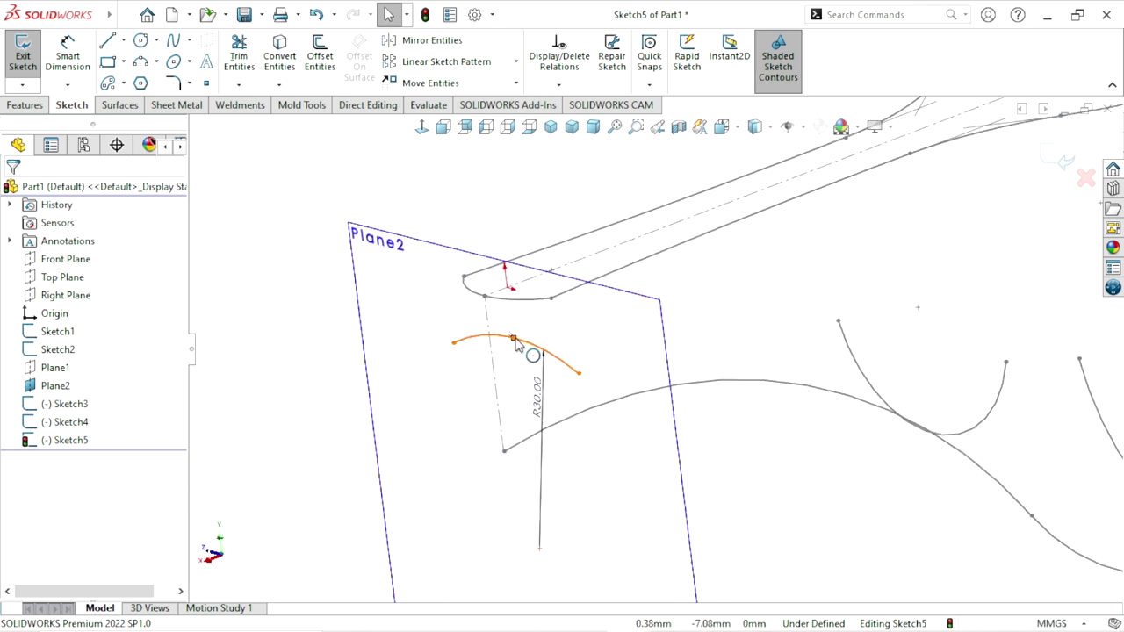
pyautogui.click(515, 344)
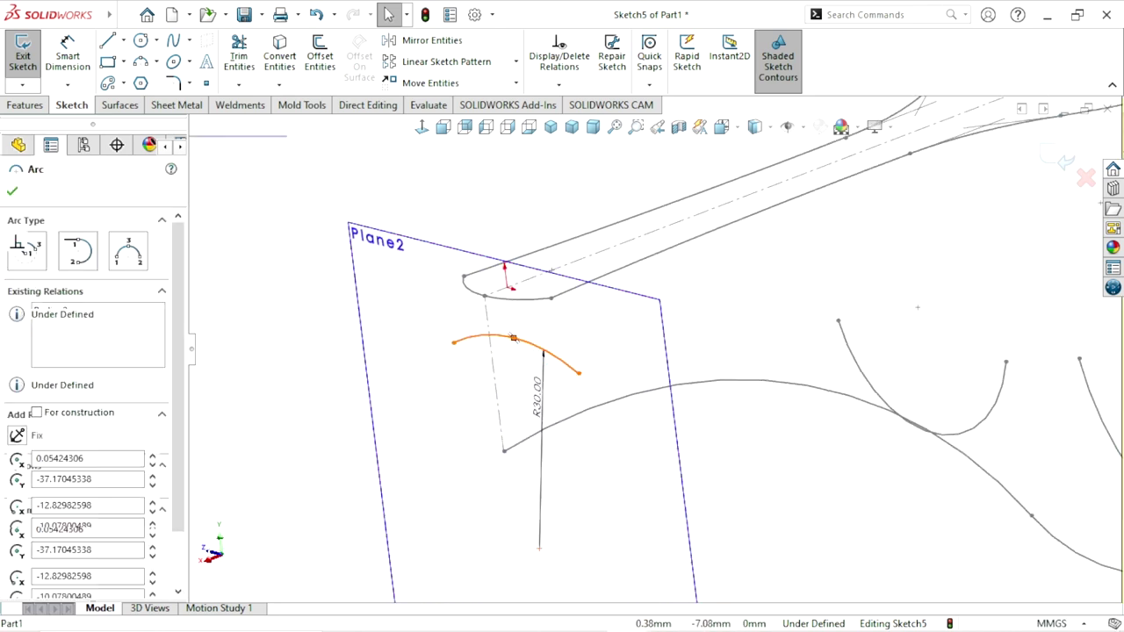
pyautogui.keyDown('ctrl'); pyautogui.click(528, 441); pyautogui.keyUp('ctrl')
pyautogui.click(624, 371)
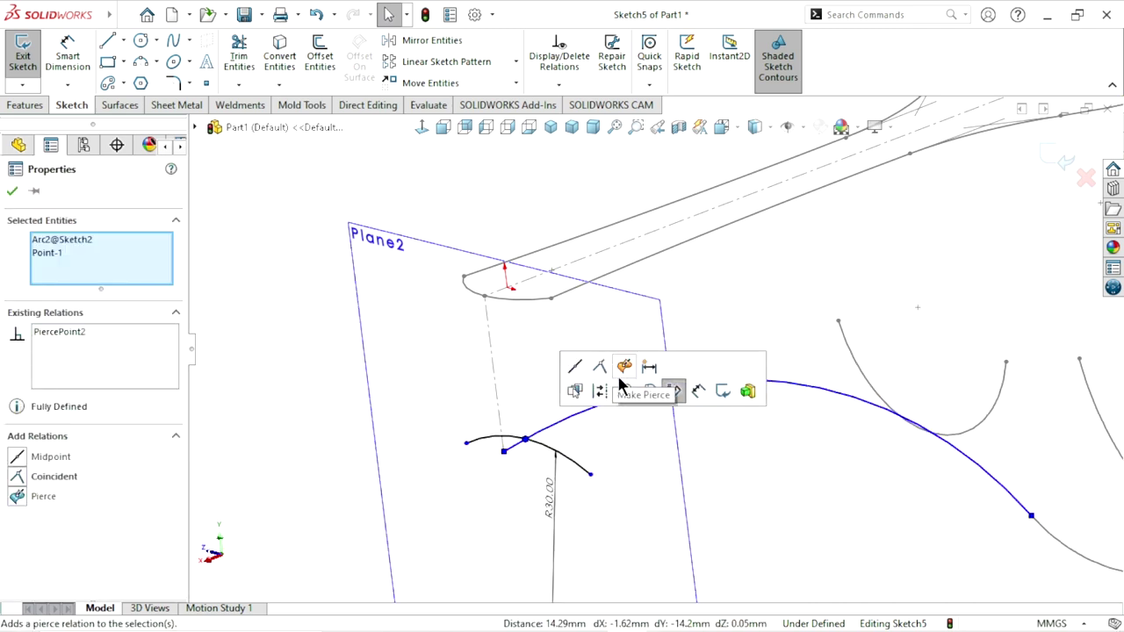
# Drag the arc's right end outward in Normal To view and exit Sketch5
pyautogui.click(622, 497)
pyautogui.moveTo(550, 446)
pyautogui.mouseDown(button='middle')
pyautogui.moveTo(646, 437)
pyautogui.moveTo(614, 434)
pyautogui.mouseUp(button='middle')
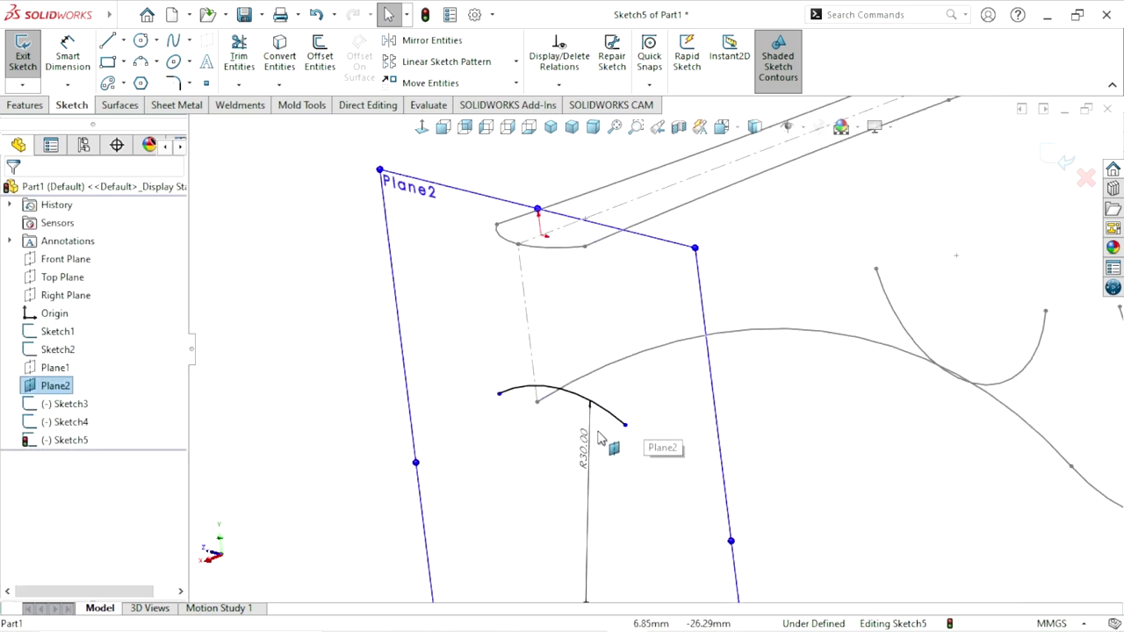
pyautogui.click(422, 127)
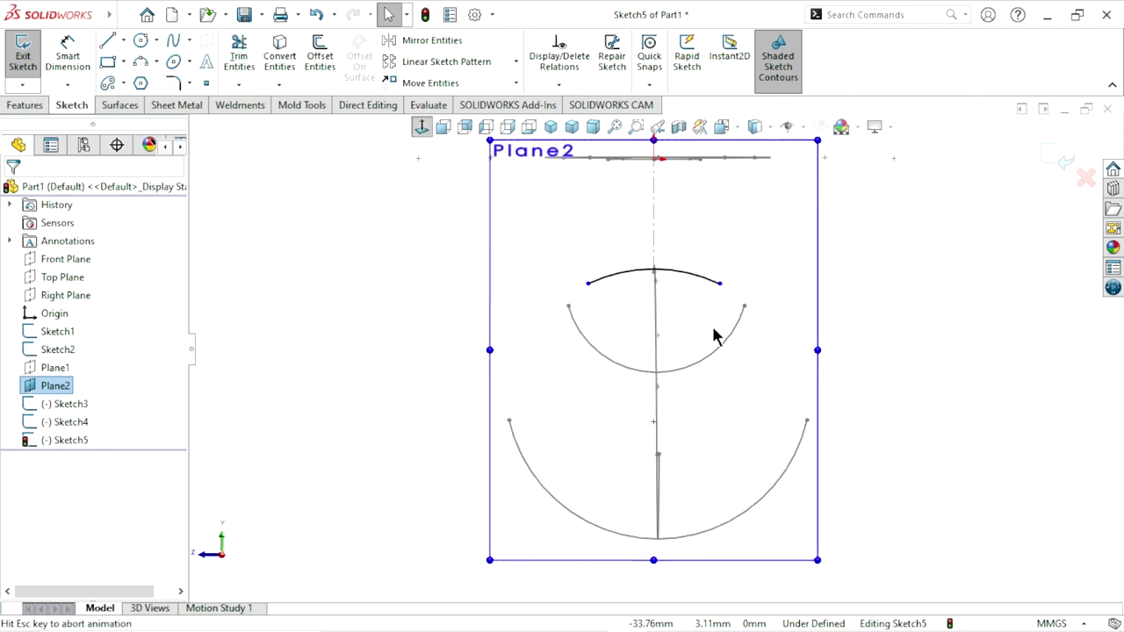
pyautogui.click(722, 285)
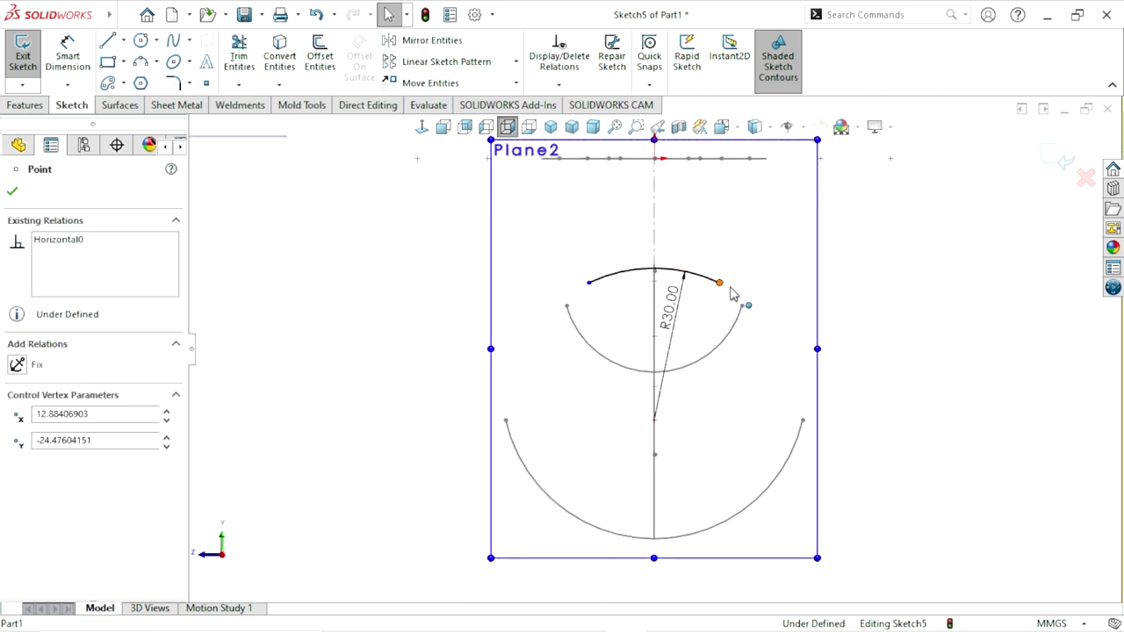
pyautogui.moveTo(736, 291); pyautogui.dragTo(740, 294)
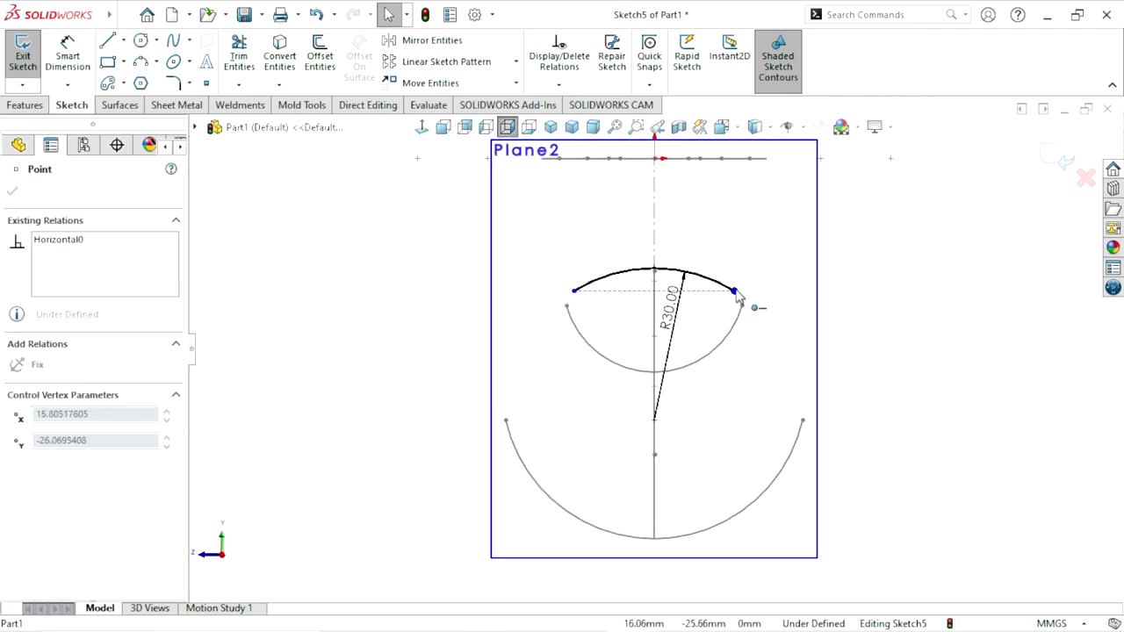
pyautogui.click(892, 290)
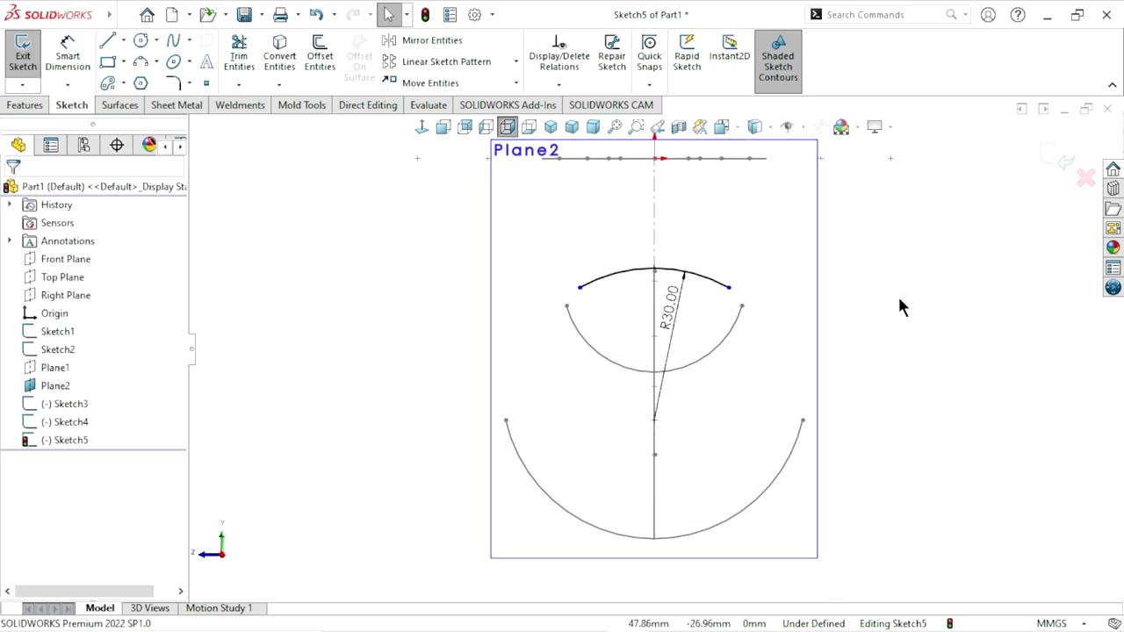
pyautogui.hotkey('ctrl', 'b')
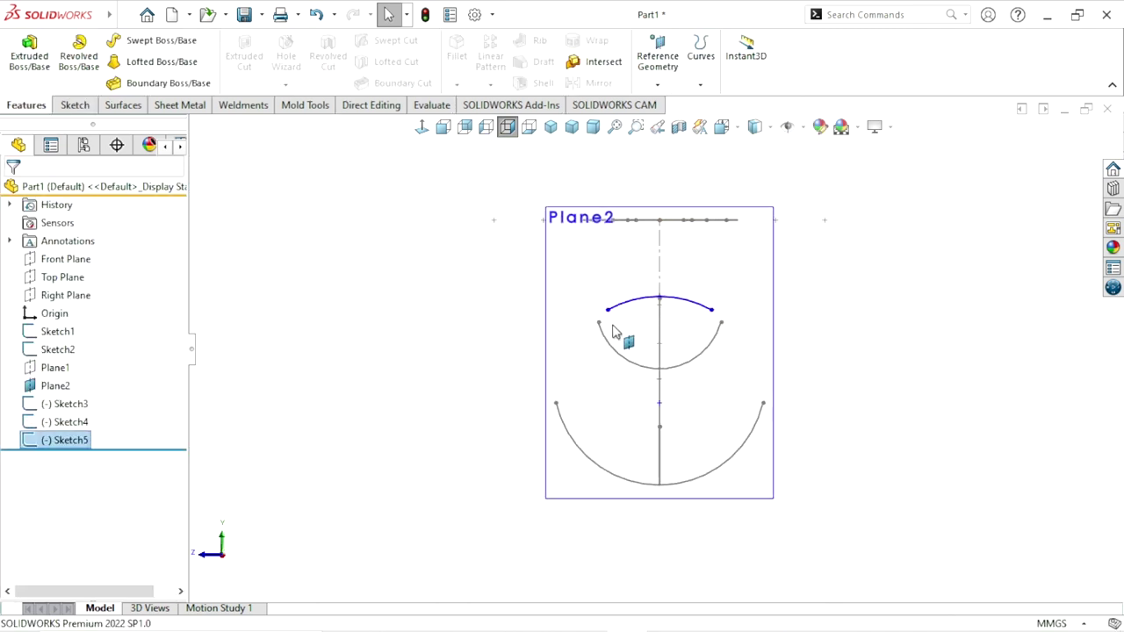
# Switch to the isometric view and toggle the Sketch1 outline's visibility
pyautogui.click(556, 129)
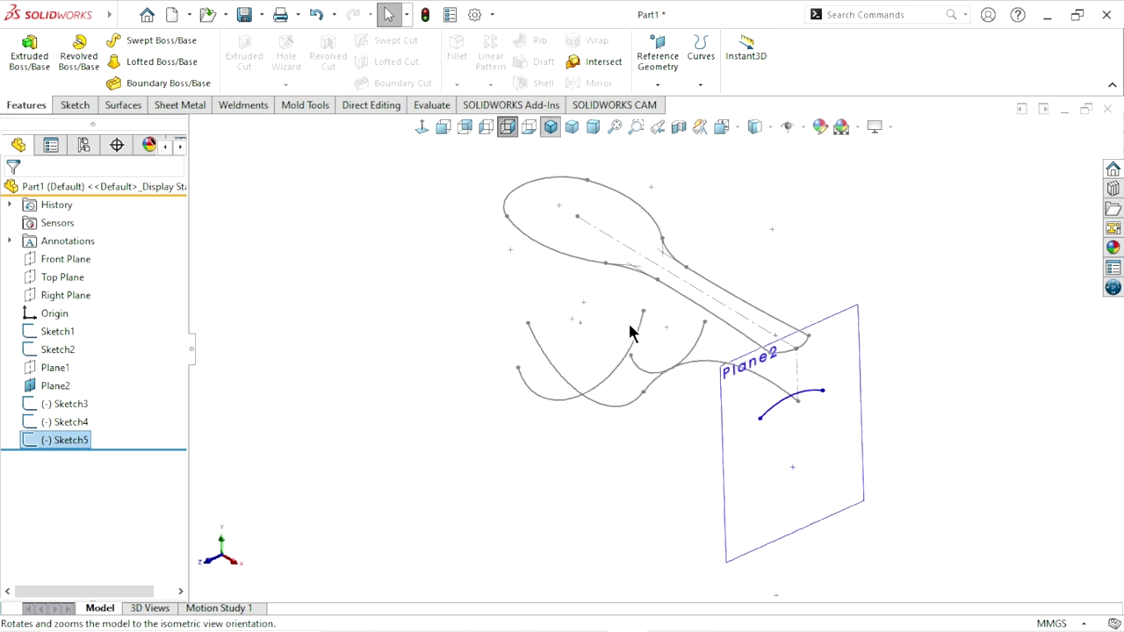
pyautogui.click(854, 382)
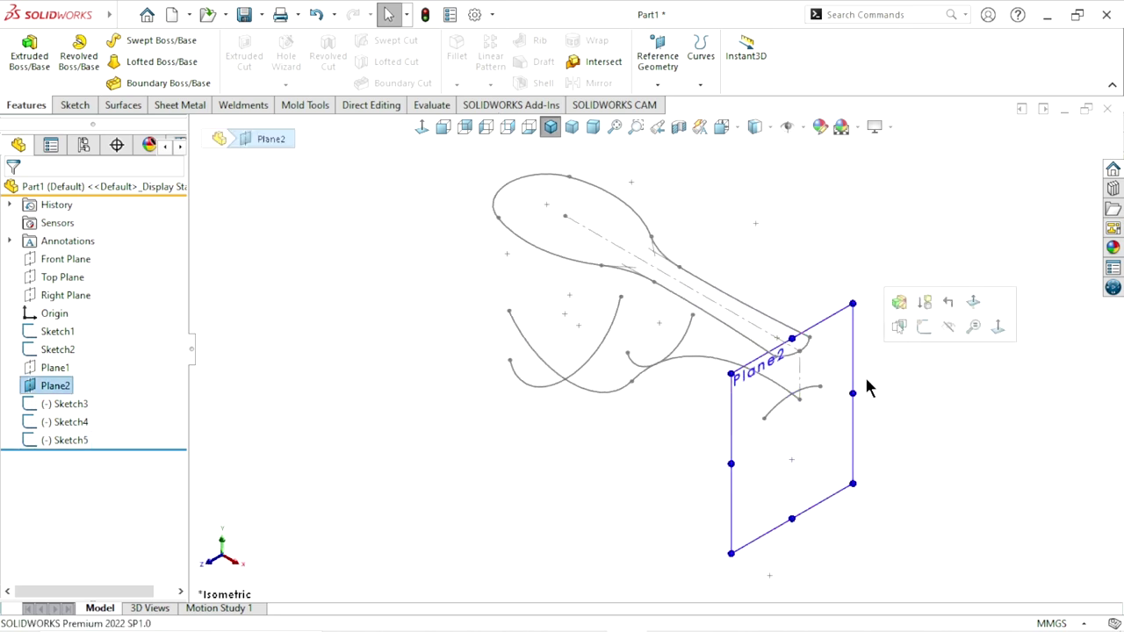
pyautogui.click(924, 327)
pyautogui.moveTo(725, 261); pyautogui.dragTo(734, 334, button='middle')
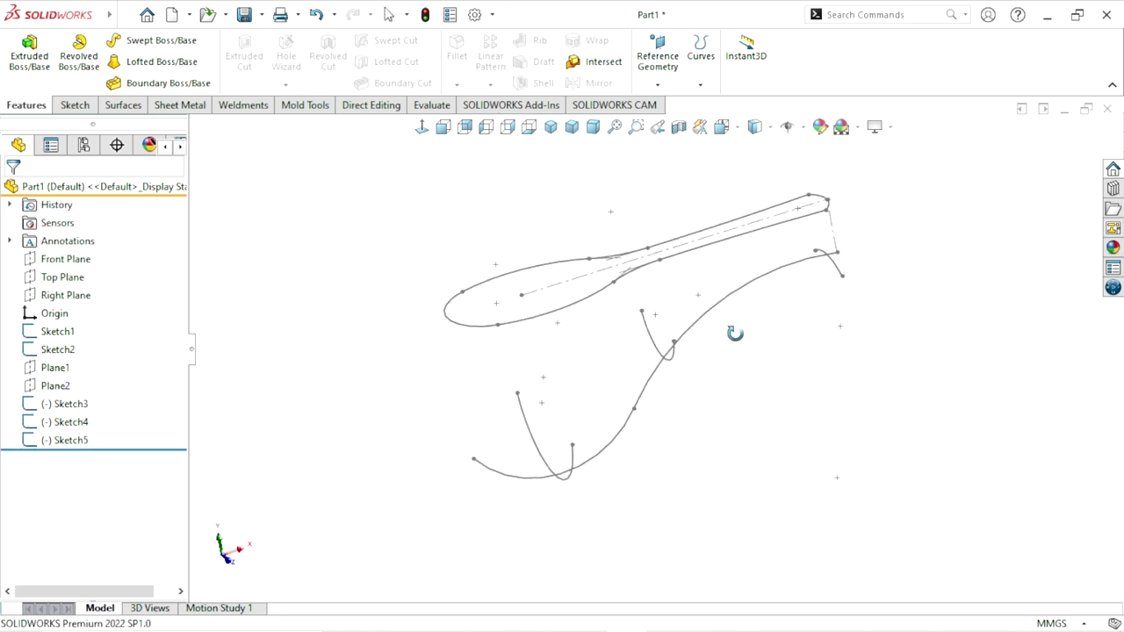
pyautogui.click(541, 322)
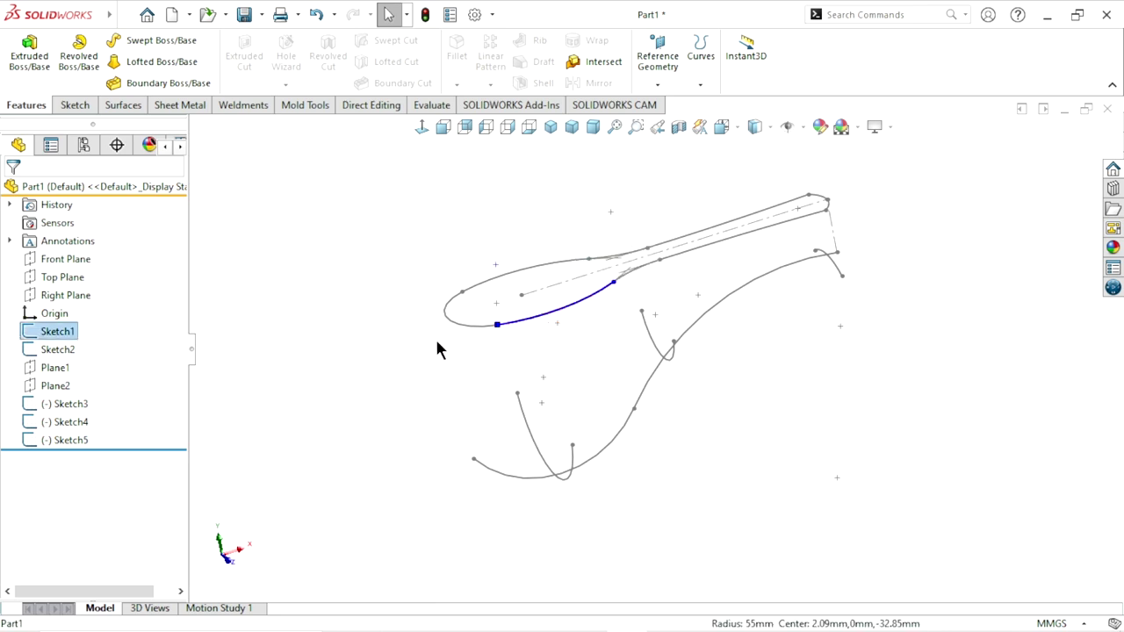
pyautogui.click(350, 360)
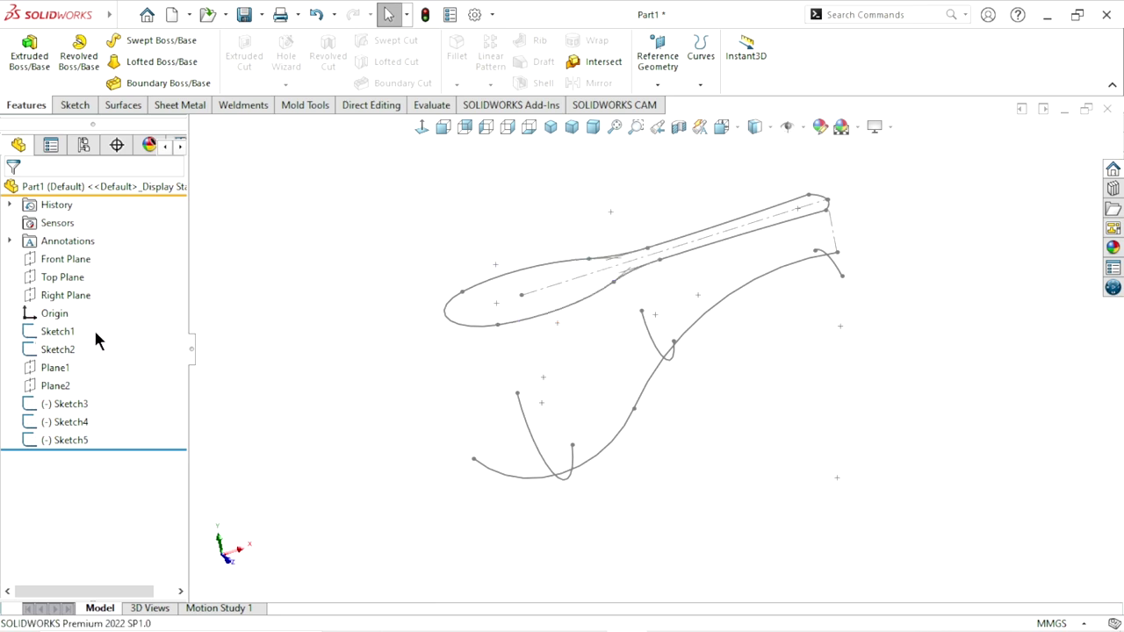
pyautogui.click(104, 331)
pyautogui.click(82, 304)
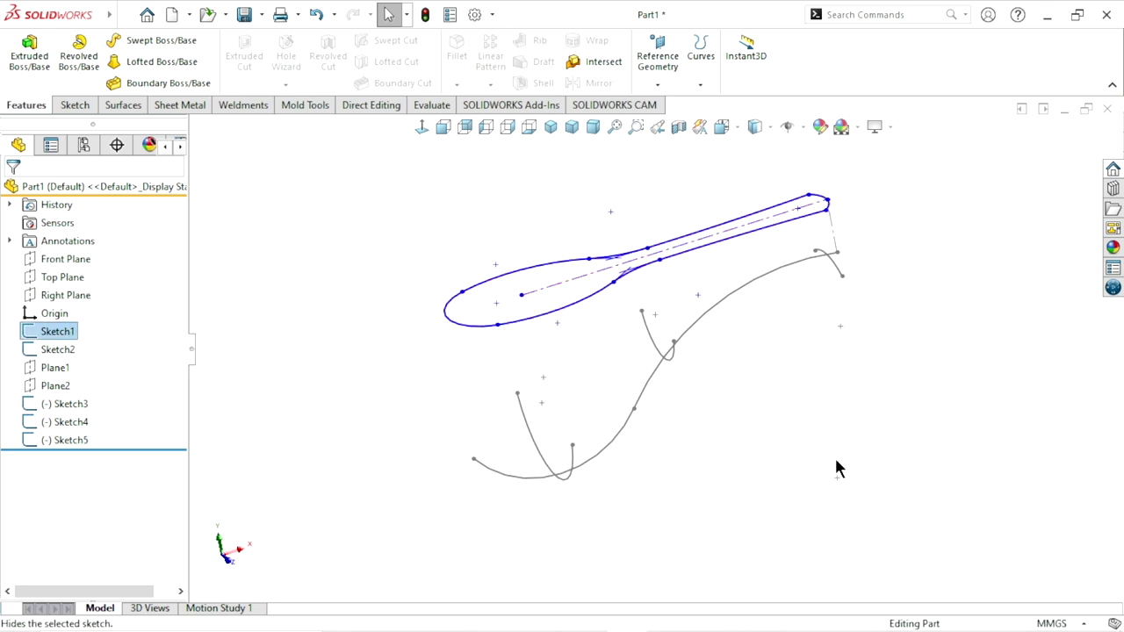
pyautogui.scroll(2, 694, 431)
pyautogui.scroll(-2, 686, 417)
# Start a Boundary Surface feature from the Surfaces tools
pyautogui.moveTo(689, 373)
pyautogui.mouseDown(button='middle')
pyautogui.moveTo(682, 410)
pyautogui.moveTo(453, 455)
pyautogui.mouseUp(button='middle')
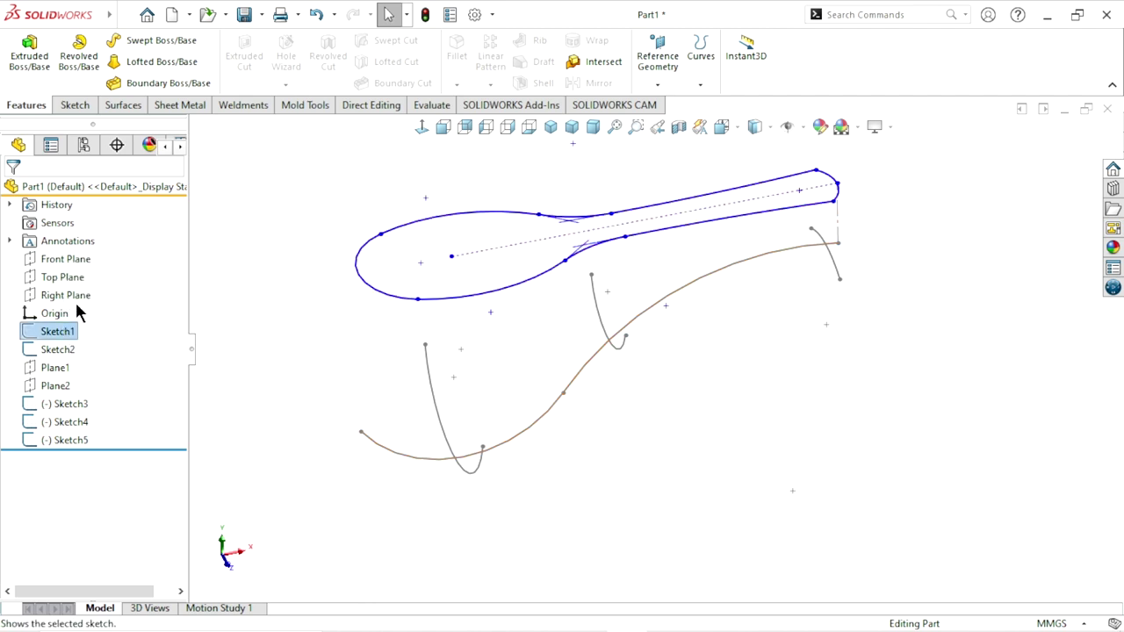
pyautogui.click(680, 414)
pyautogui.scroll(3, 632, 418)
pyautogui.scroll(-2, 612, 369)
pyautogui.moveTo(697, 371); pyautogui.dragTo(692, 369, button='middle')
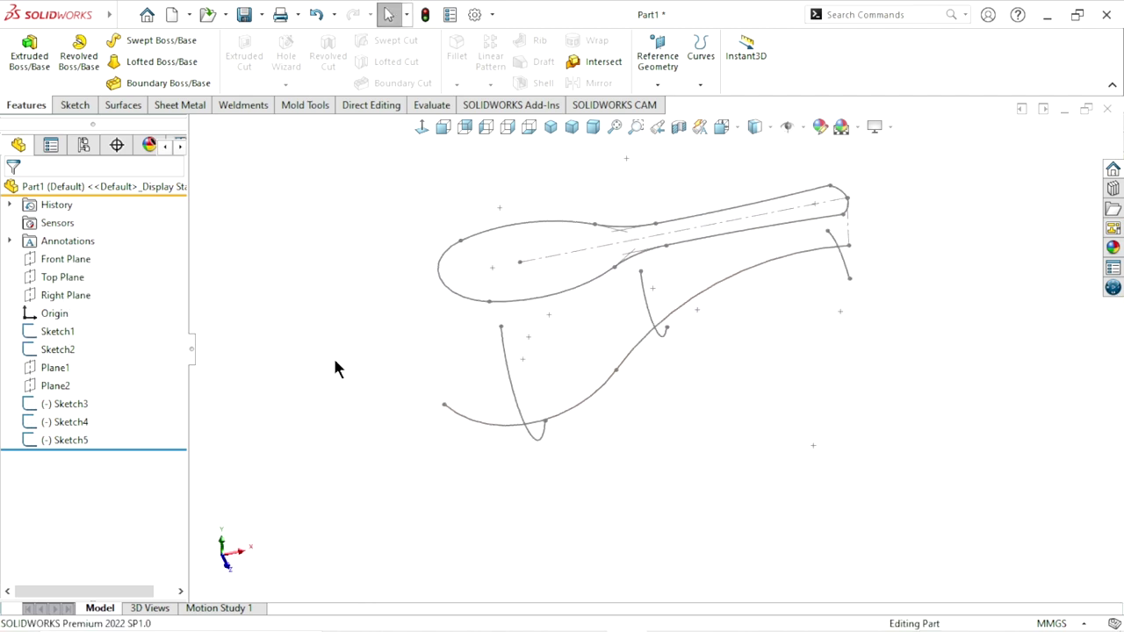
pyautogui.click(126, 103)
pyautogui.click(198, 74)
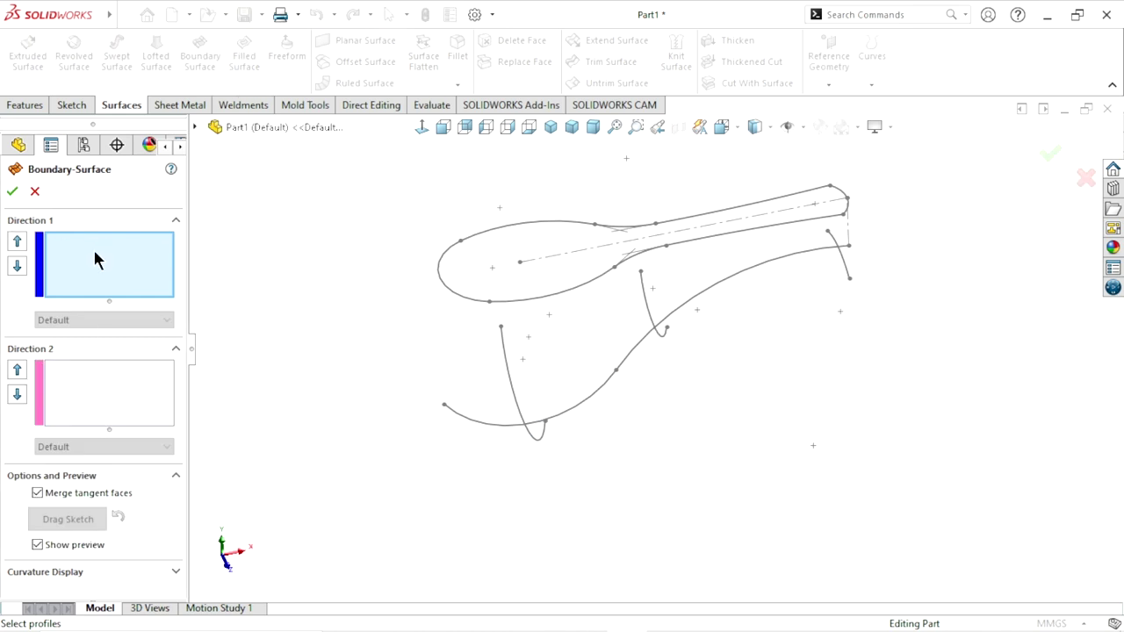
# Try an open curve group for Direction 1 and Sketch2 for Direction 2, previewing the surface
pyautogui.moveTo(743, 473); pyautogui.dragTo(706, 493, button='middle')
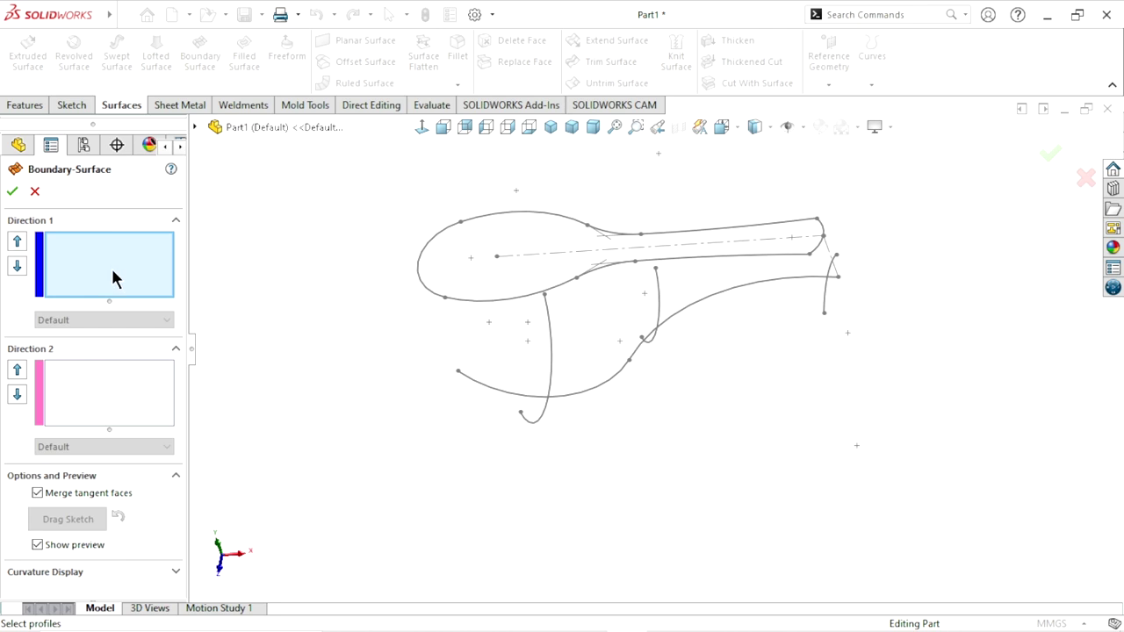
pyautogui.rightClick(96, 240)
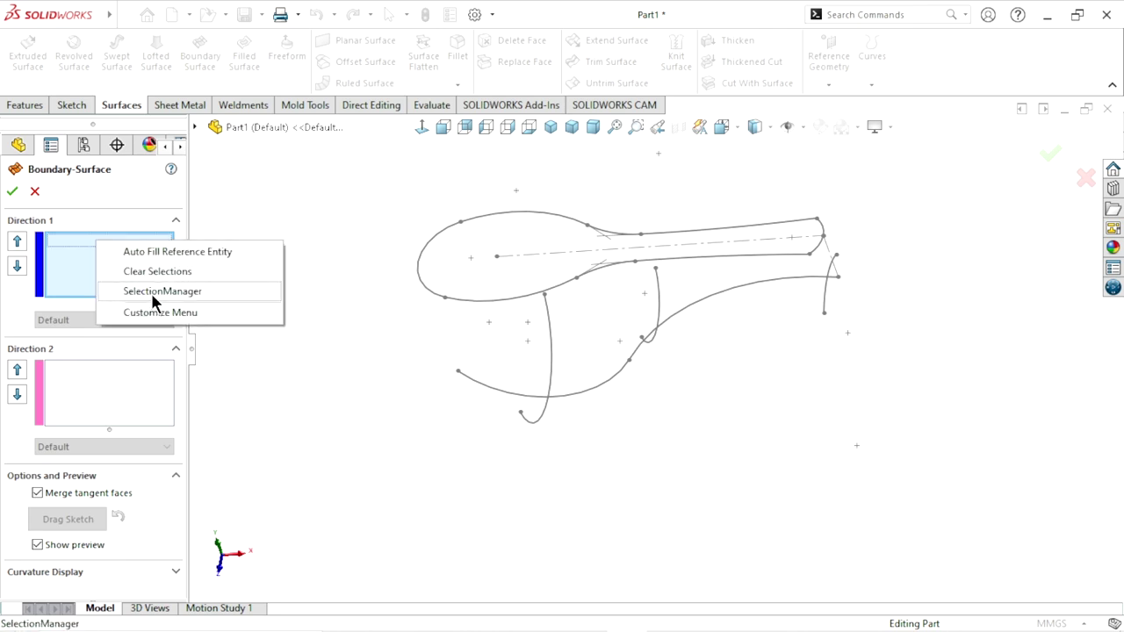
pyautogui.press('Escape')
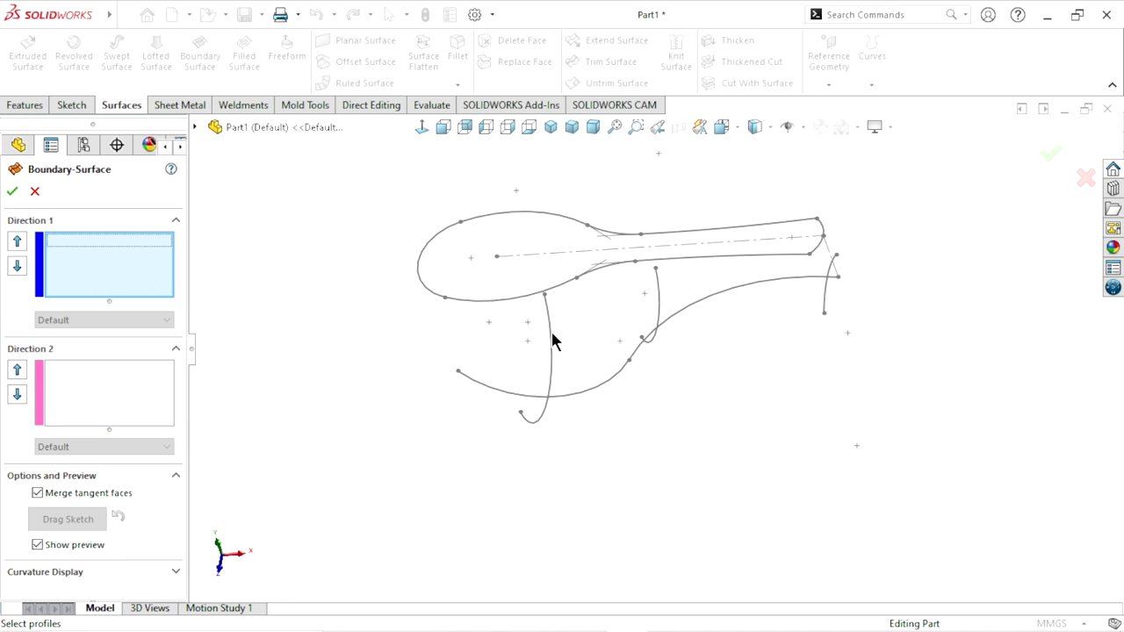
pyautogui.click(651, 420)
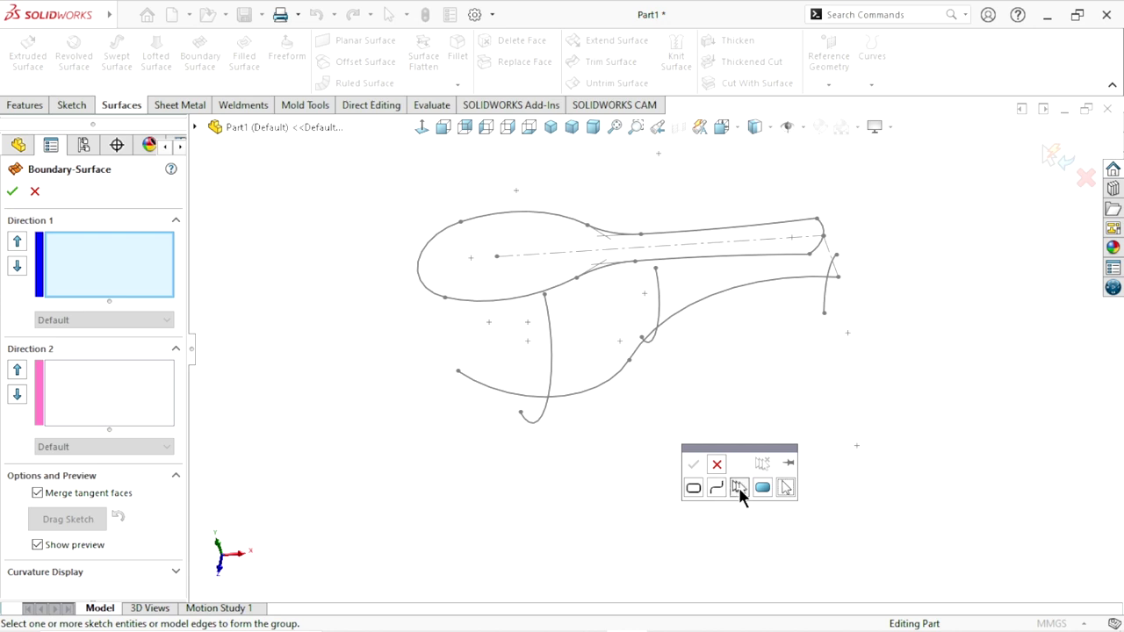
pyautogui.click(552, 371)
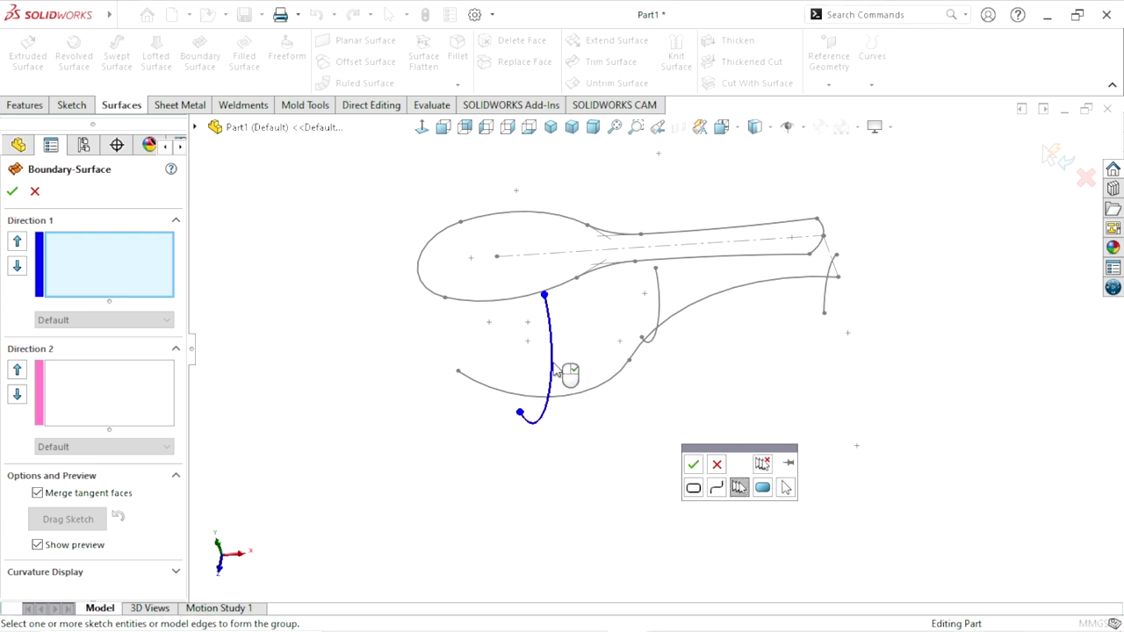
pyautogui.click(693, 464)
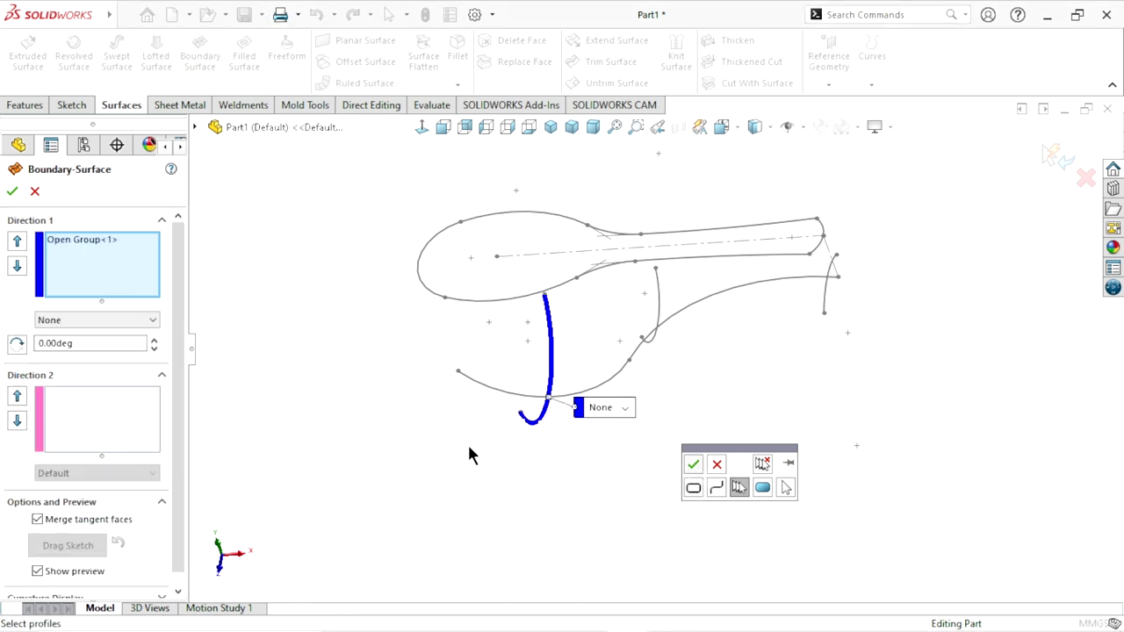
pyautogui.click(77, 404)
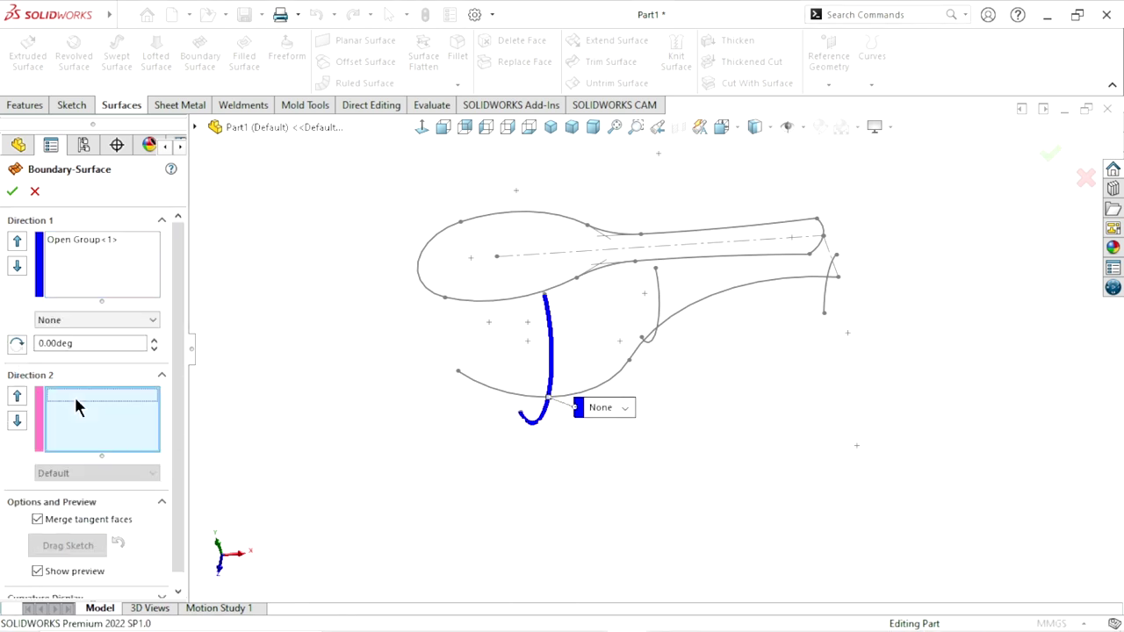
pyautogui.click(518, 400)
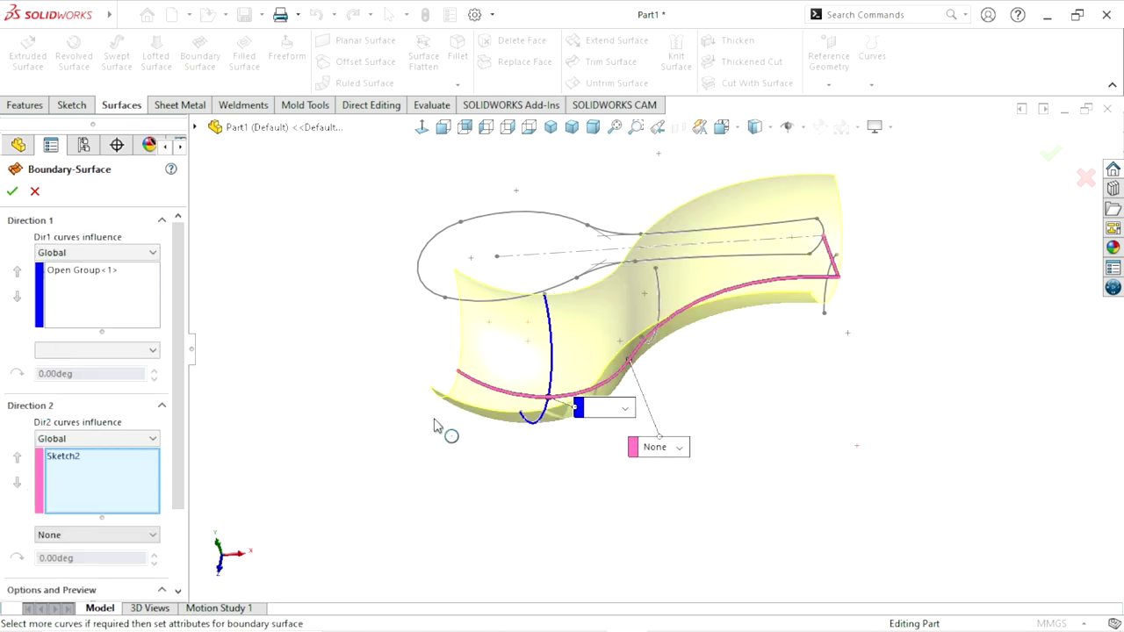
pyautogui.moveTo(451, 430)
pyautogui.mouseDown(button='middle')
pyautogui.moveTo(460, 407)
pyautogui.moveTo(439, 371)
pyautogui.moveTo(454, 389)
pyautogui.mouseUp(button='middle')
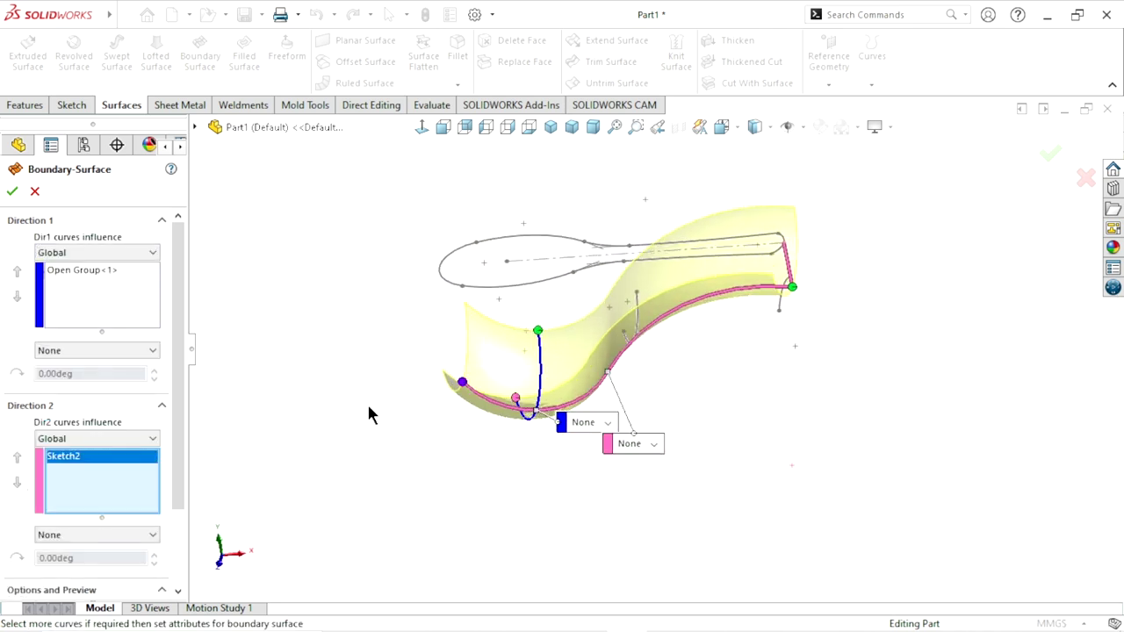
# Remove Sketch2 from Direction 2 and Open Group<1> from Direction 1
pyautogui.rightClick(88, 463)
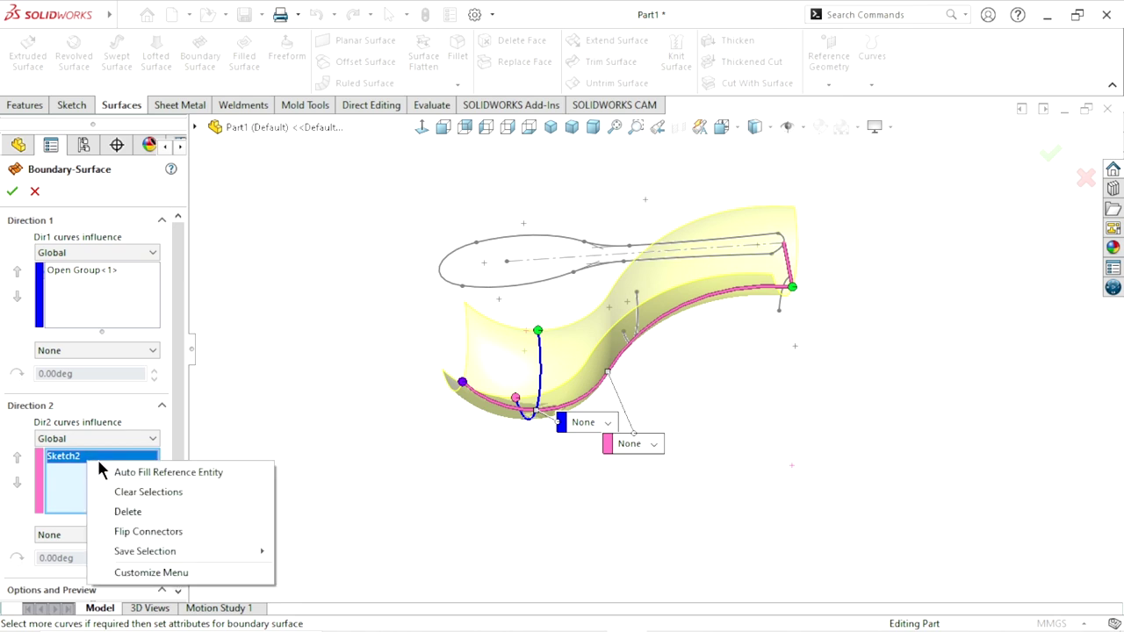
pyautogui.click(127, 517)
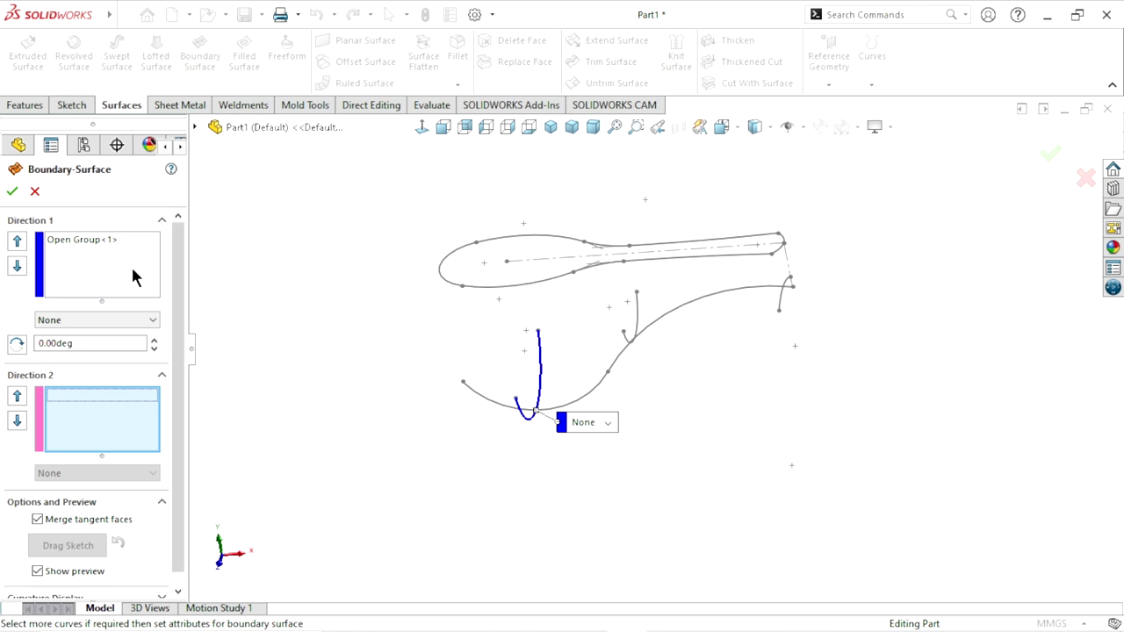
pyautogui.rightClick(83, 255)
pyautogui.click(105, 263)
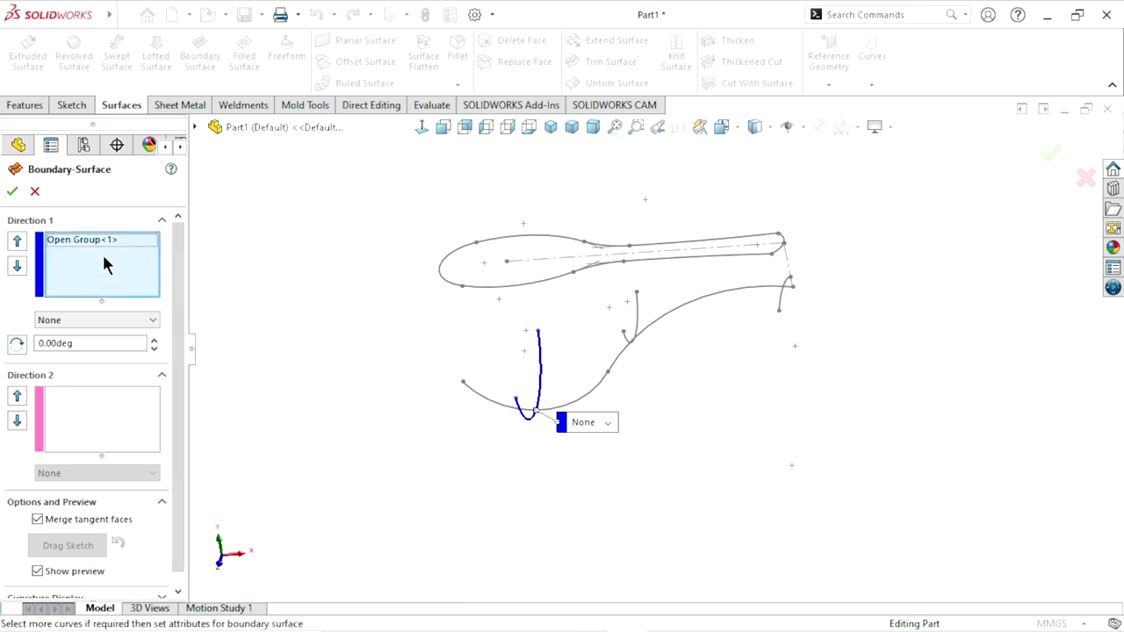
pyautogui.press('Delete')
pyautogui.rightClick(105, 264)
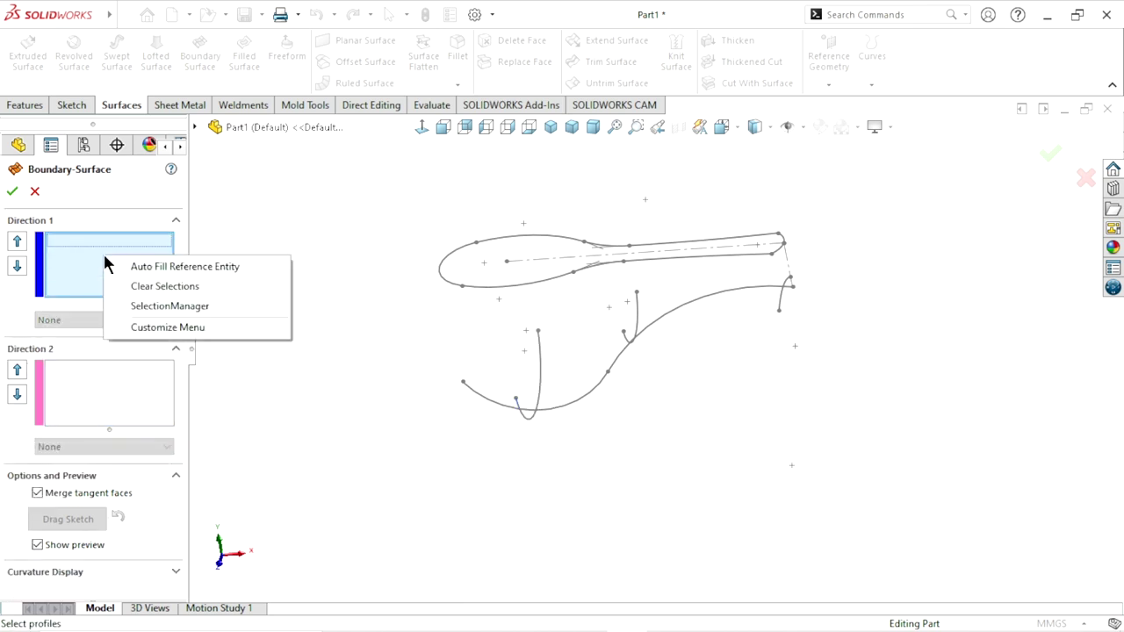
# Build Boundary-Surface1 from the lower bowl curve group and the vertical Sketch3 curve
pyautogui.click(152, 306)
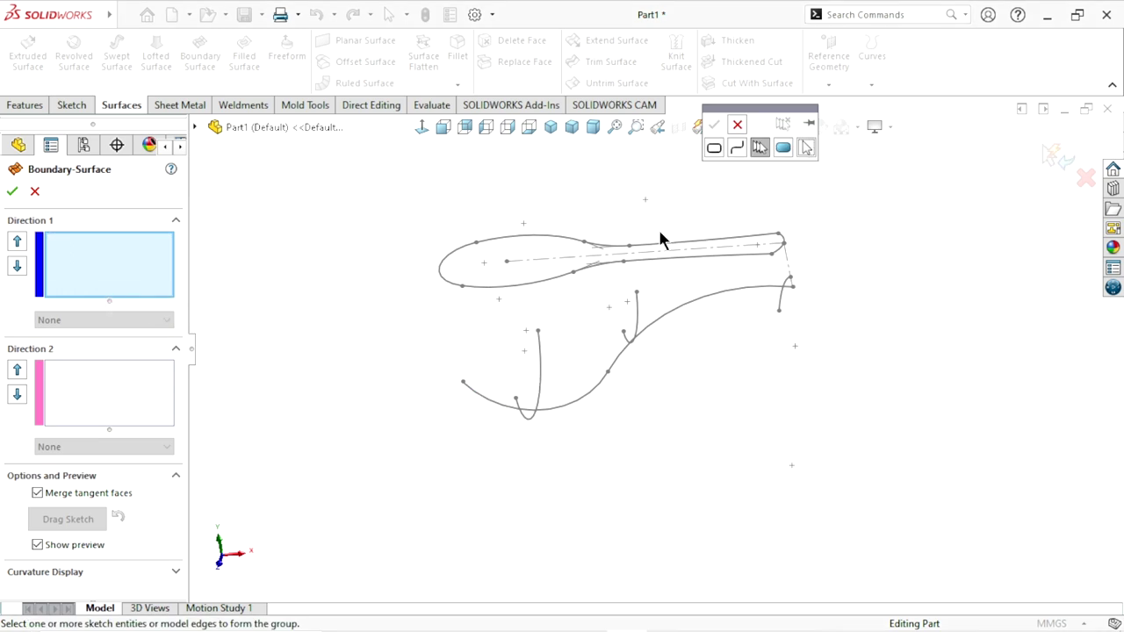
pyautogui.click(487, 398)
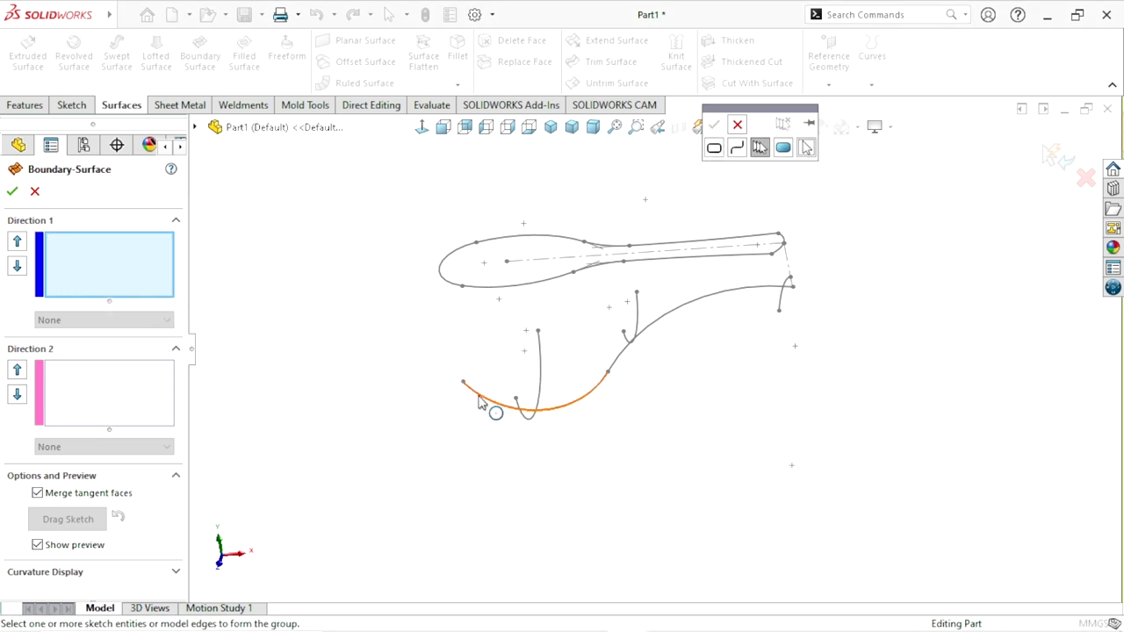
pyautogui.click(714, 125)
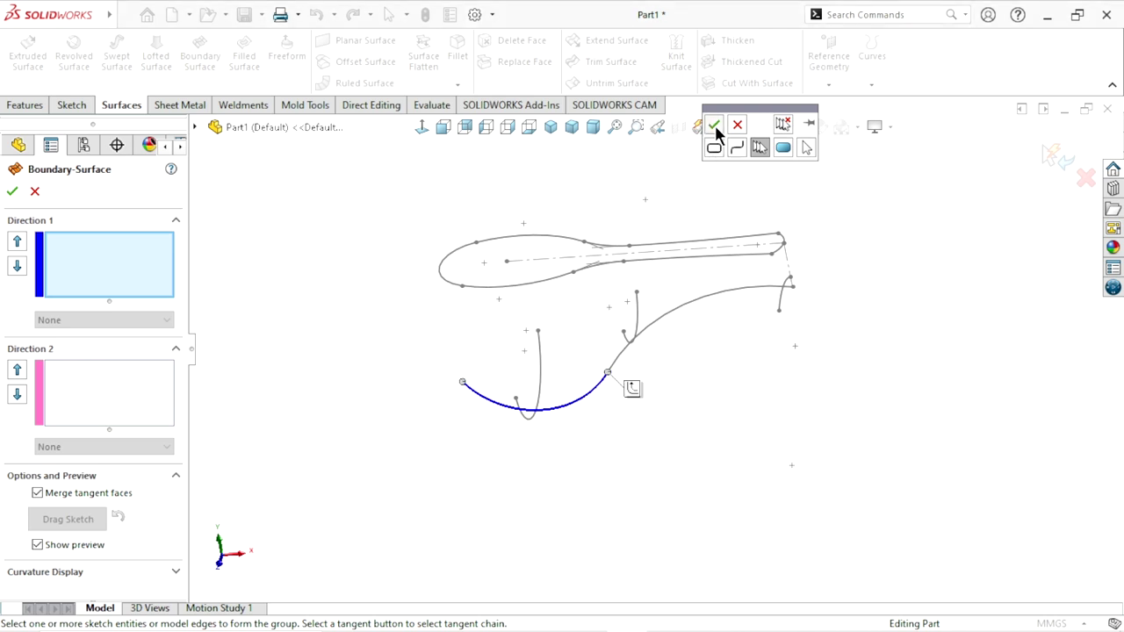
pyautogui.click(105, 419)
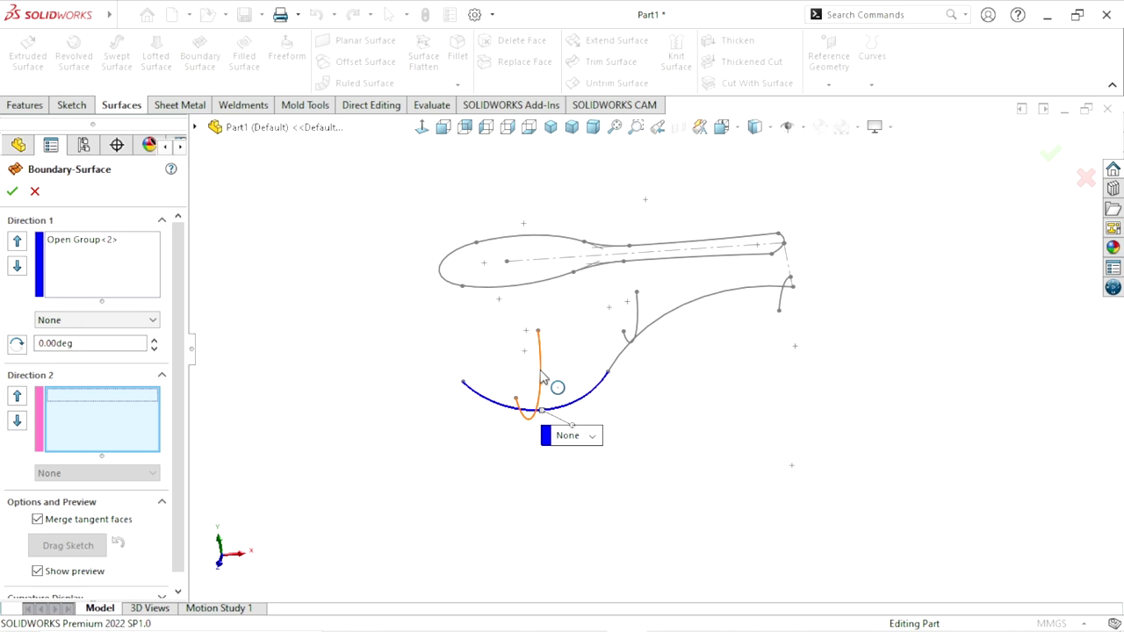
pyautogui.click(539, 391)
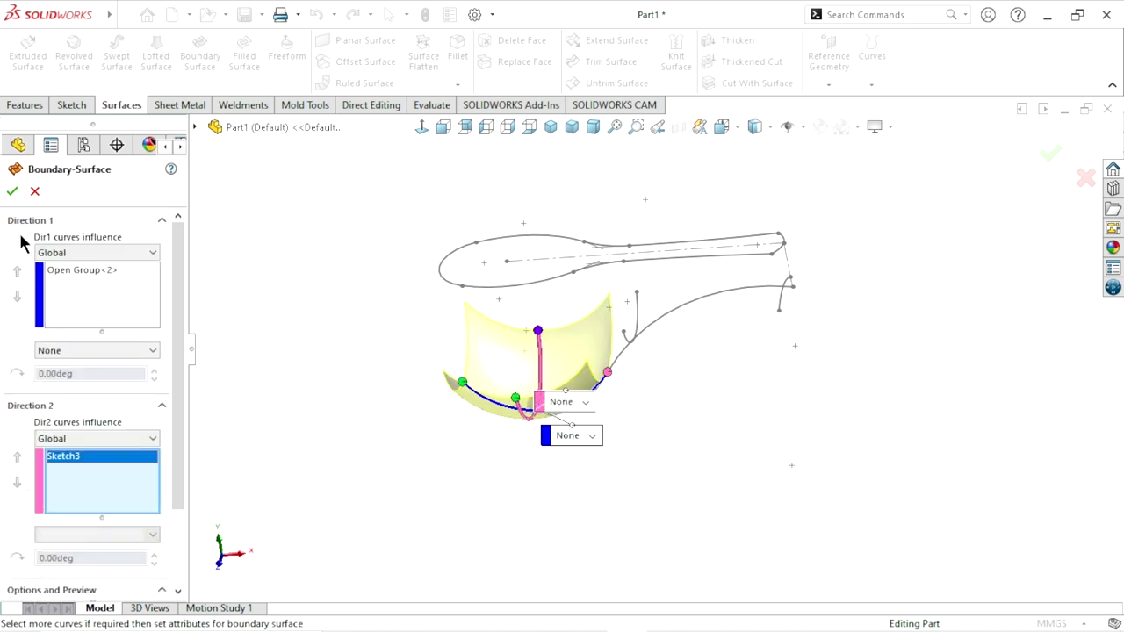
pyautogui.click(13, 191)
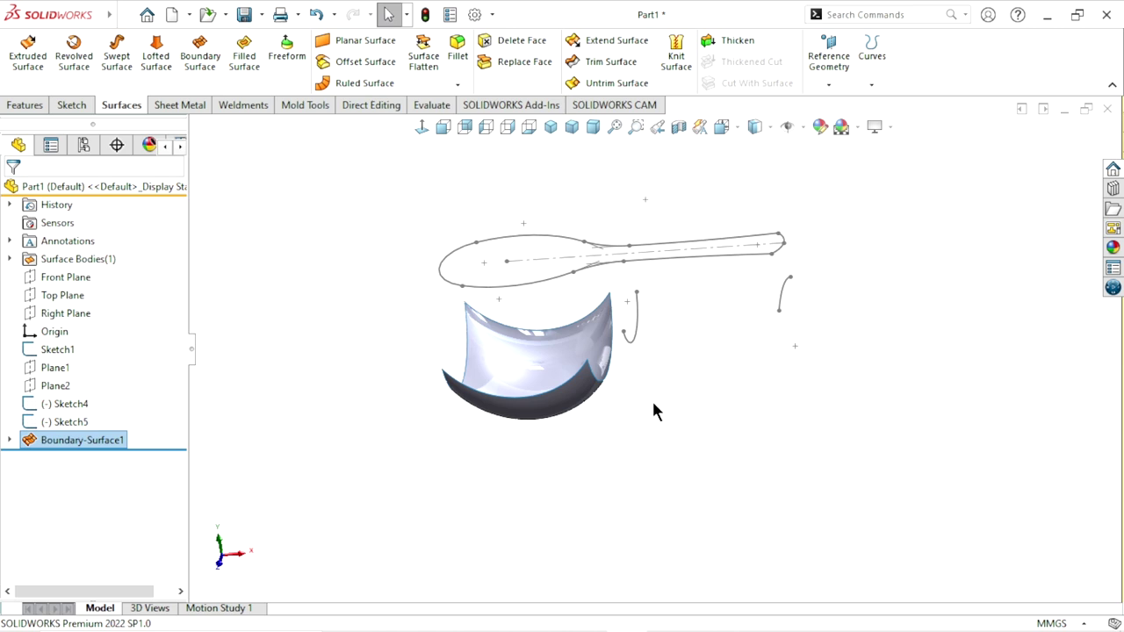
# Orbit and zoom around Boundary-Surface1 to inspect the bowl from several angles
pyautogui.moveTo(638, 366)
pyautogui.mouseDown(button='middle')
pyautogui.moveTo(640, 410)
pyautogui.moveTo(670, 339)
pyautogui.moveTo(711, 321)
pyautogui.moveTo(659, 346)
pyautogui.moveTo(655, 384)
pyautogui.moveTo(673, 346)
pyautogui.moveTo(666, 304)
pyautogui.moveTo(653, 346)
pyautogui.moveTo(683, 413)
pyautogui.mouseUp(button='middle')
pyautogui.click(683, 413)
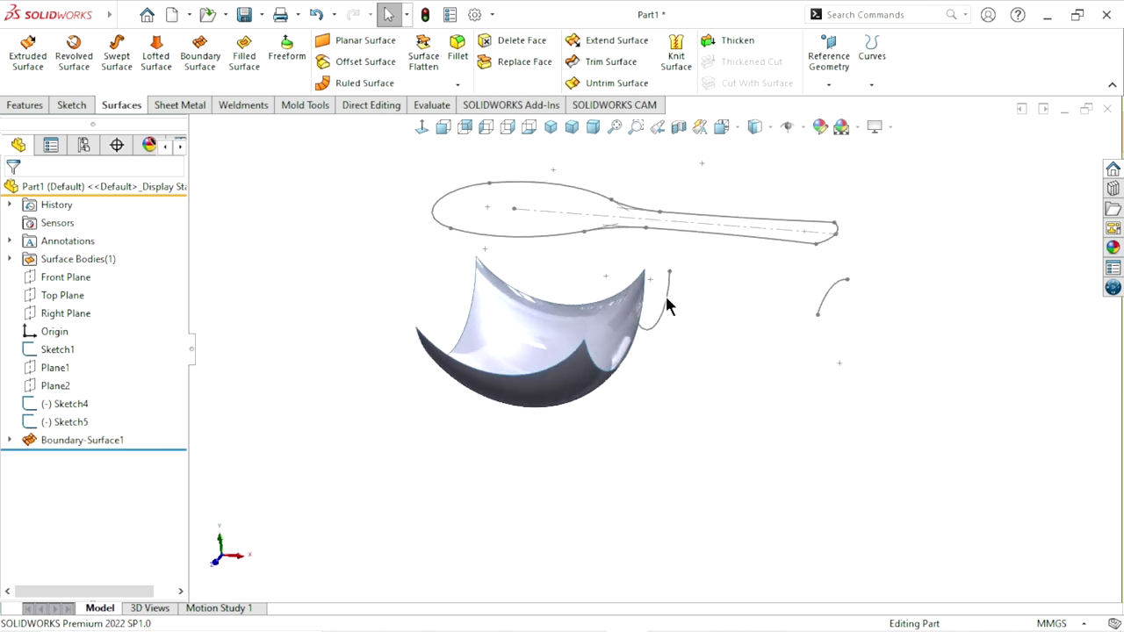
pyautogui.scroll(3, 665, 293)
pyautogui.scroll(-3, 691, 350)
pyautogui.scroll(-1, 618, 330)
pyautogui.moveTo(618, 329)
pyautogui.mouseDown(button='middle')
pyautogui.moveTo(665, 386)
pyautogui.moveTo(642, 376)
pyautogui.mouseUp(button='middle')
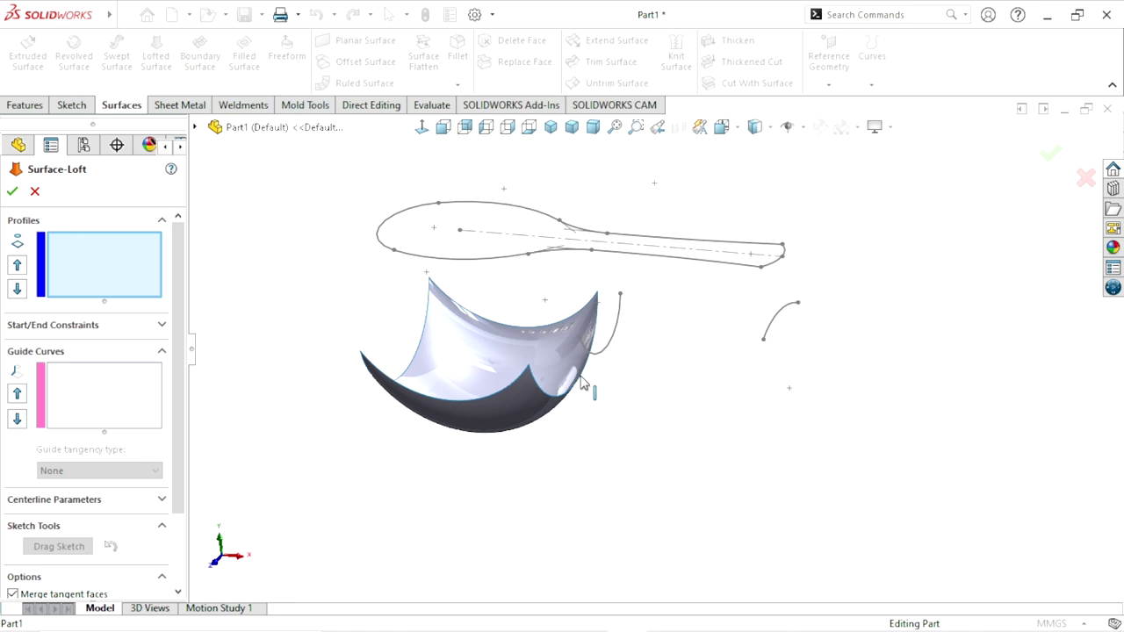
# Set the bowl's side edge and the small Sketch4 curve as the loft profiles
pyautogui.click(581, 377)
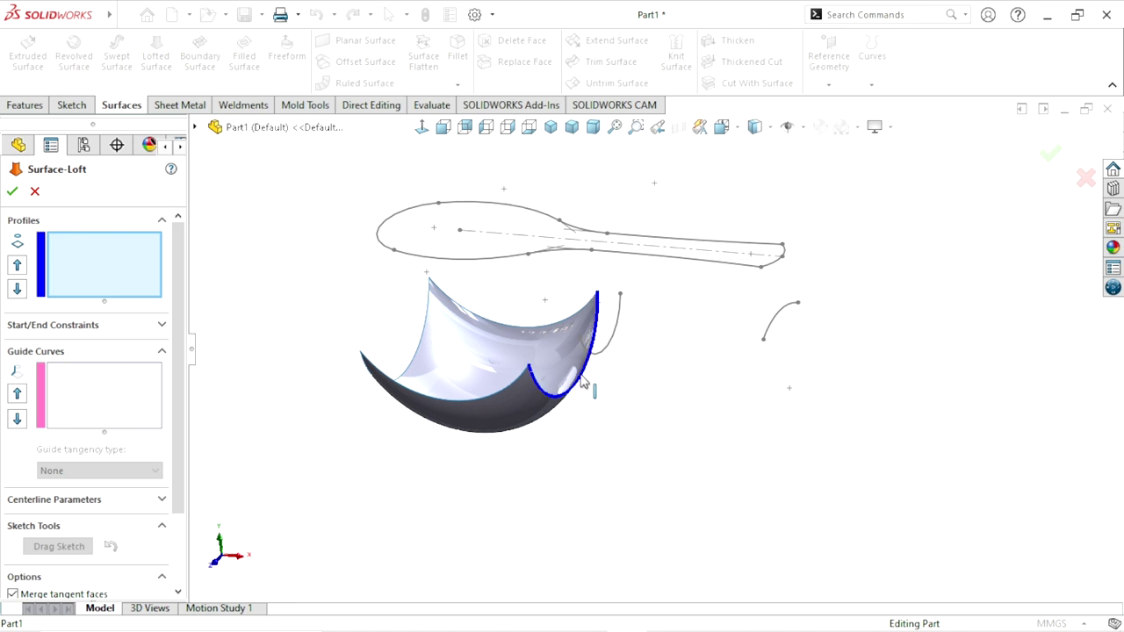
pyautogui.click(324, 312)
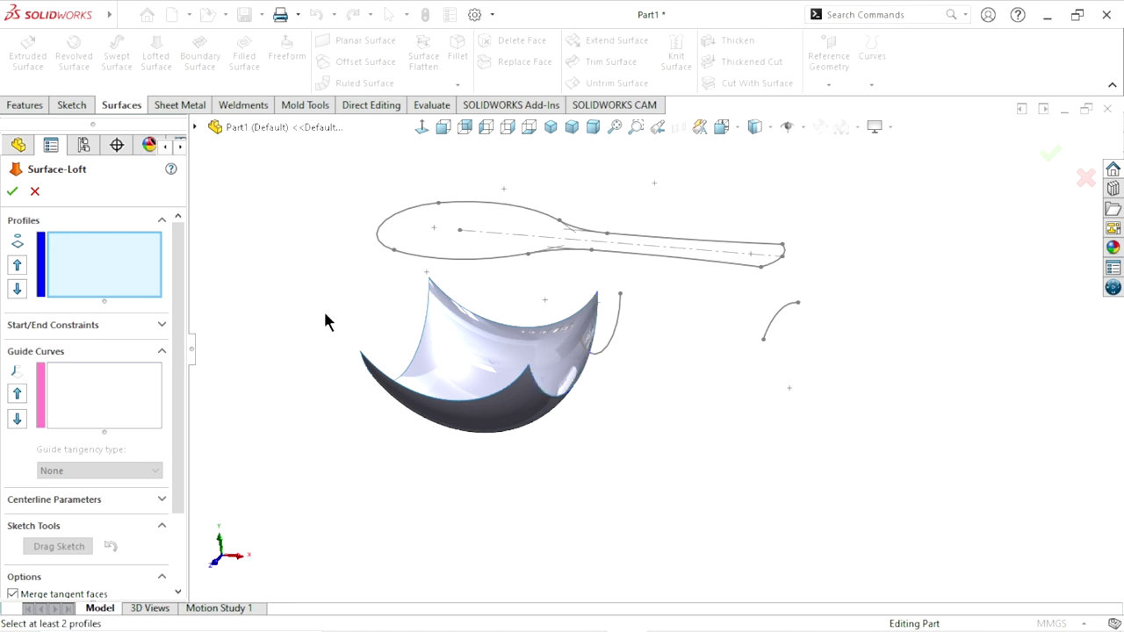
pyautogui.click(584, 376)
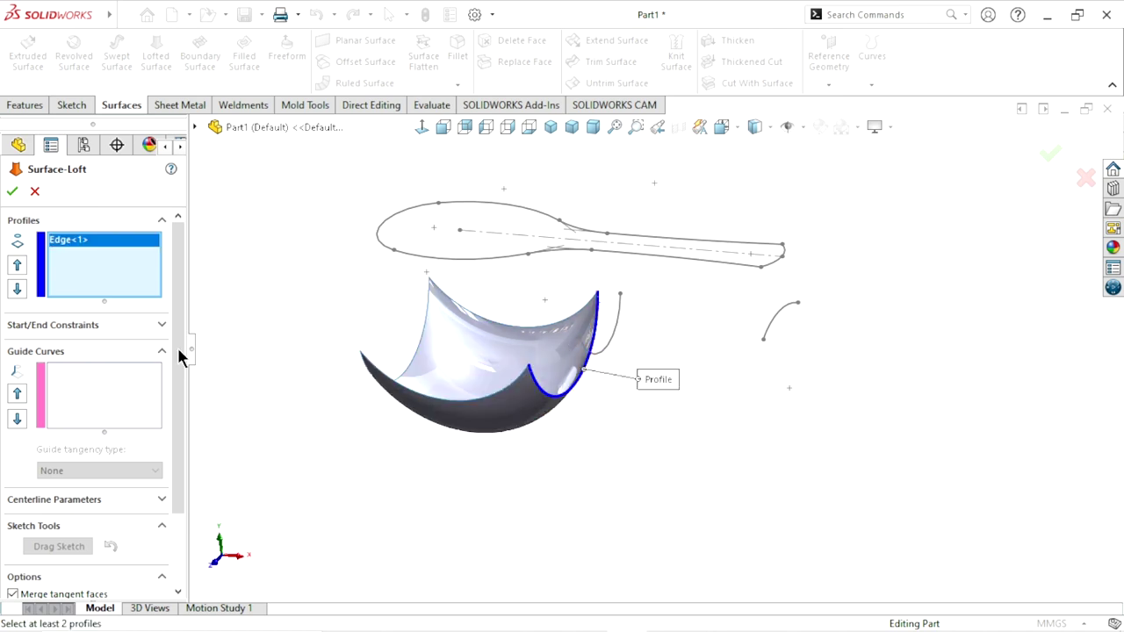
pyautogui.click(99, 393)
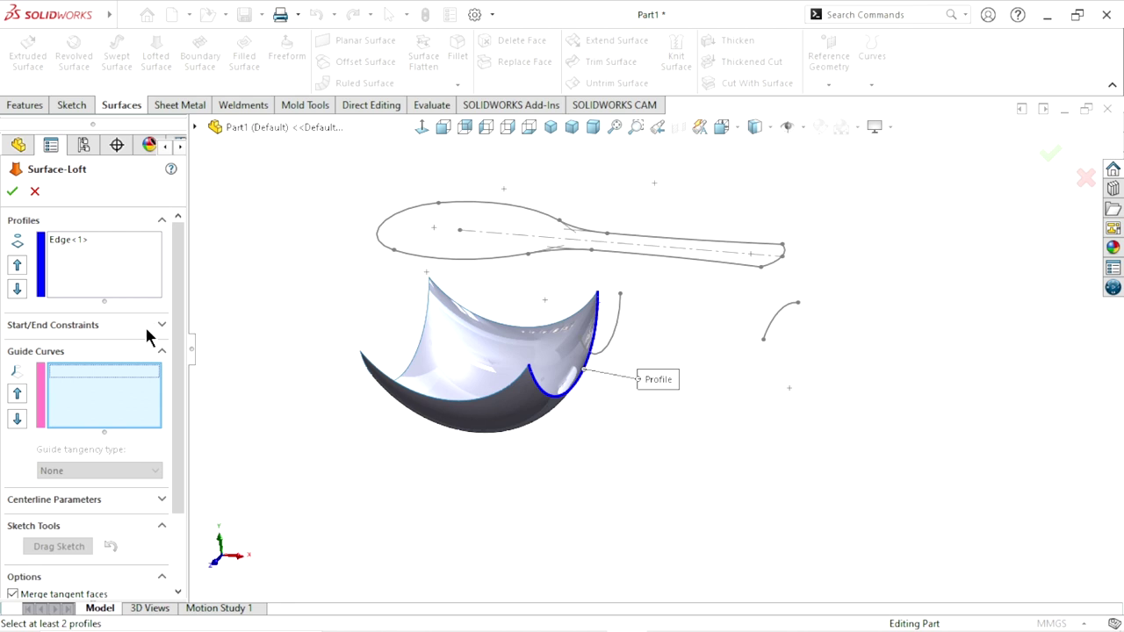
pyautogui.click(107, 251)
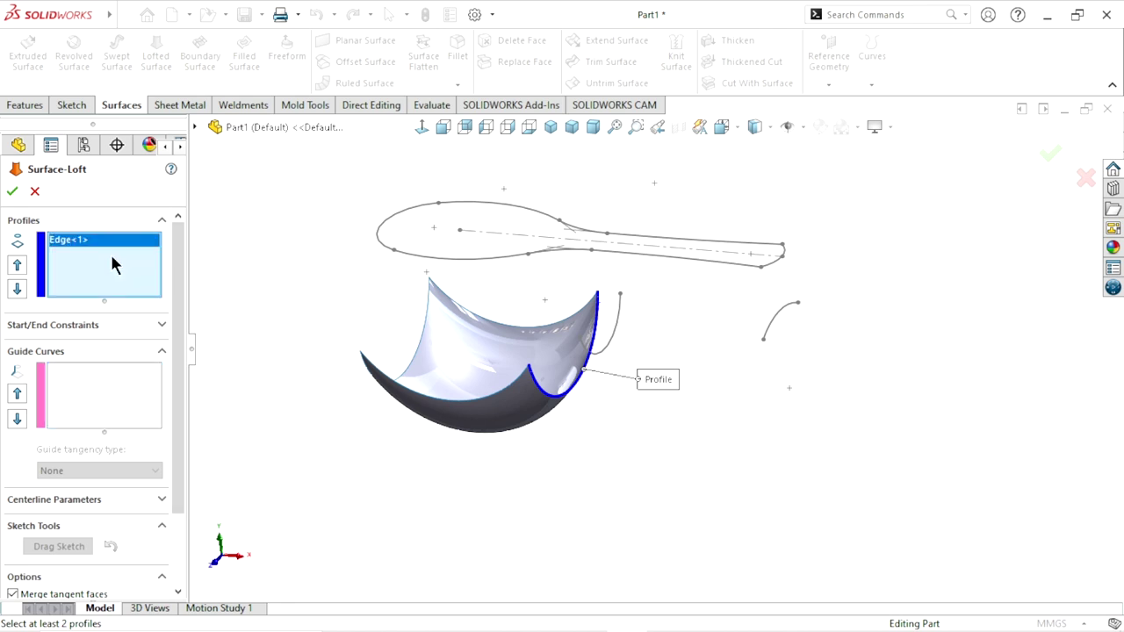
pyautogui.click(621, 297)
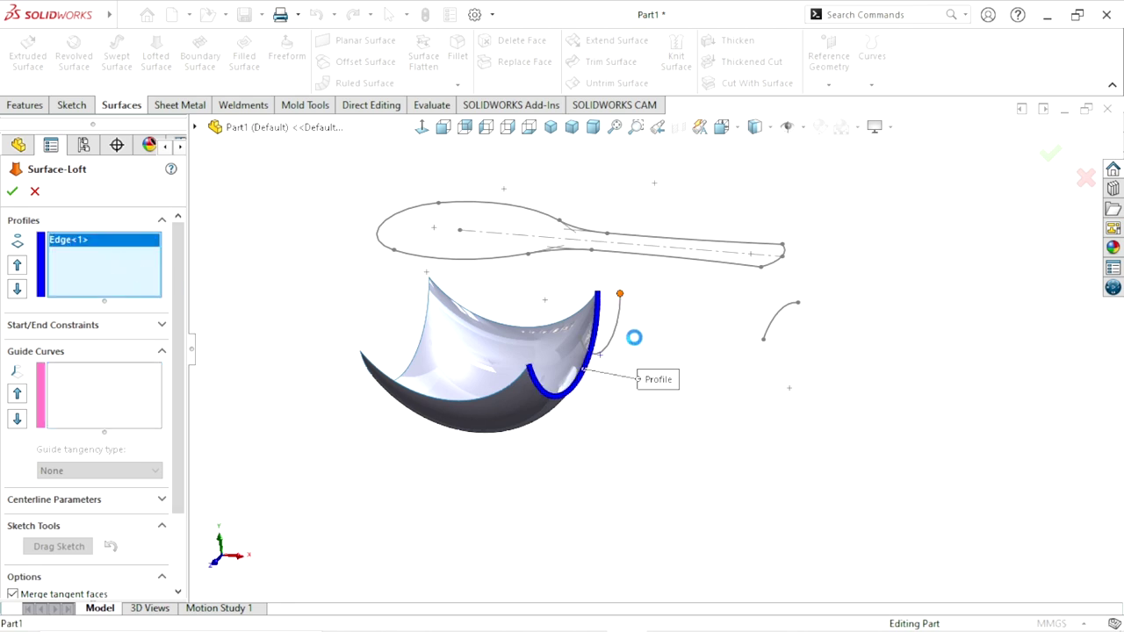
pyautogui.moveTo(611, 400)
pyautogui.mouseDown(button='middle')
pyautogui.moveTo(641, 410)
pyautogui.moveTo(595, 376)
pyautogui.mouseUp(button='middle')
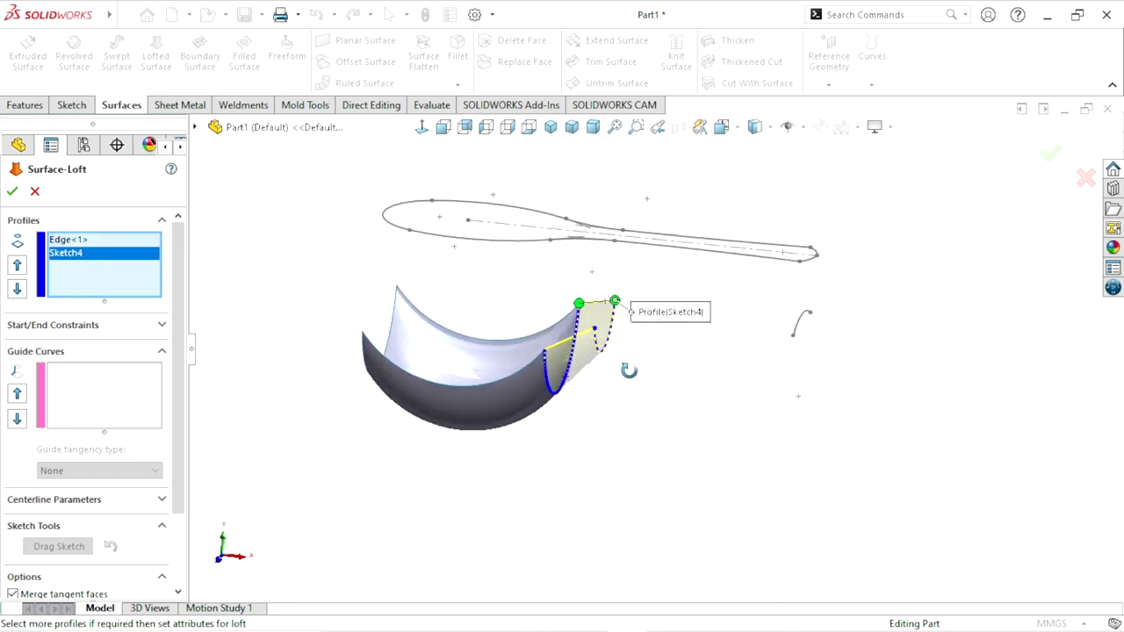
pyautogui.scroll(-3, 595, 376)
# Add Sketch2 from the flyout tree as guide curve and create Surface-Loft1
pyautogui.click(101, 398)
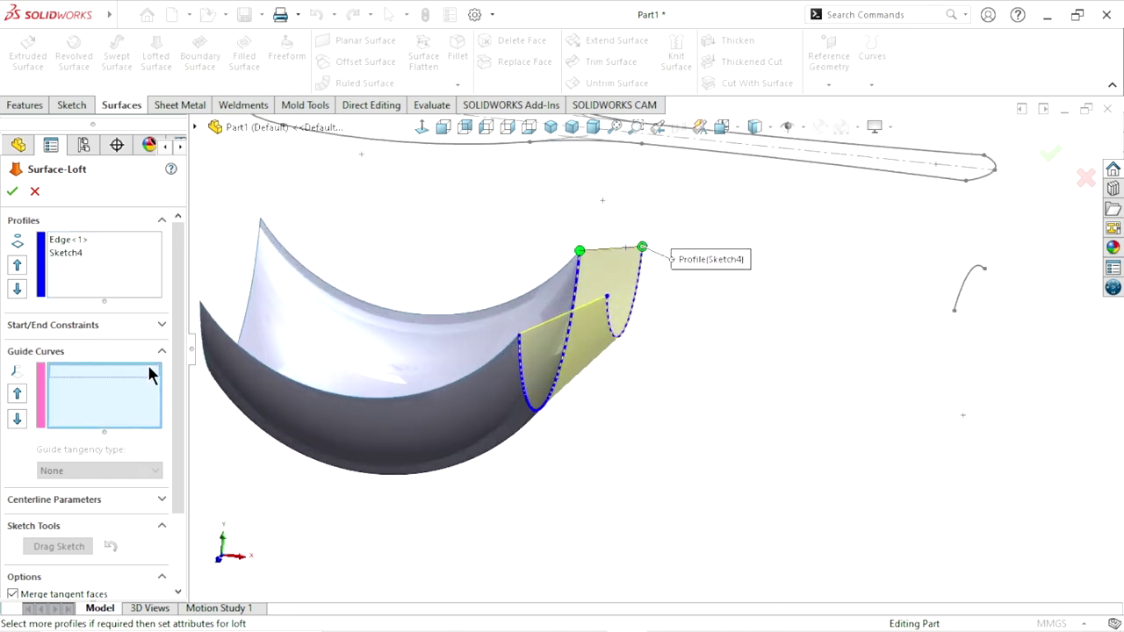
pyautogui.click(195, 126)
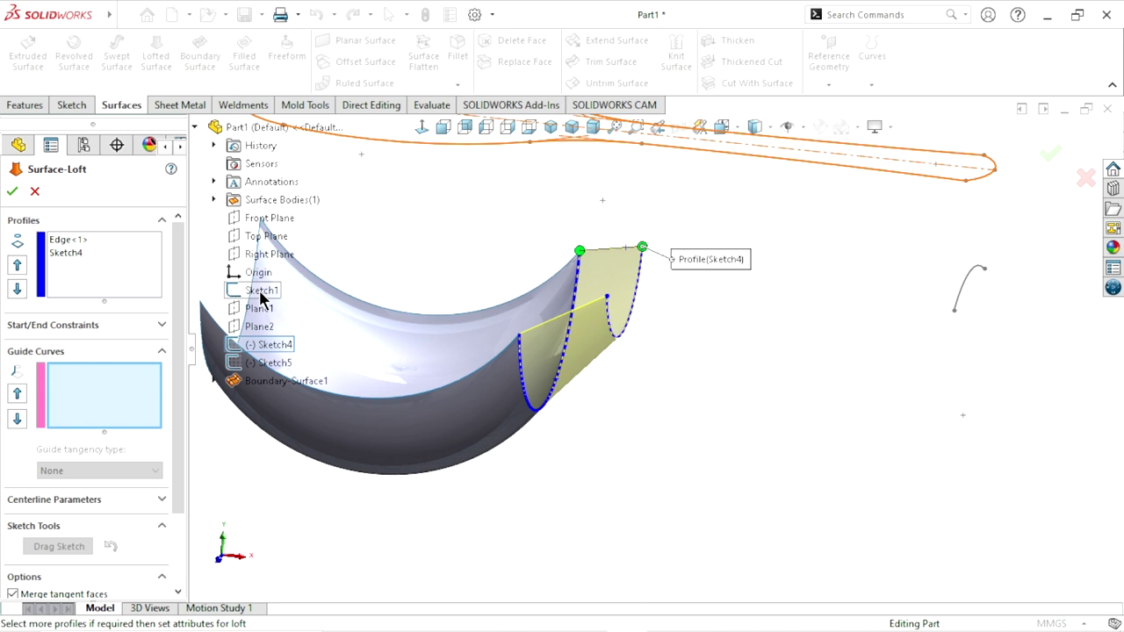
pyautogui.click(213, 381)
pyautogui.click(278, 400)
pyautogui.moveTo(487, 422)
pyautogui.mouseDown(button='middle')
pyautogui.moveTo(659, 386)
pyautogui.moveTo(567, 367)
pyautogui.mouseUp(button='middle')
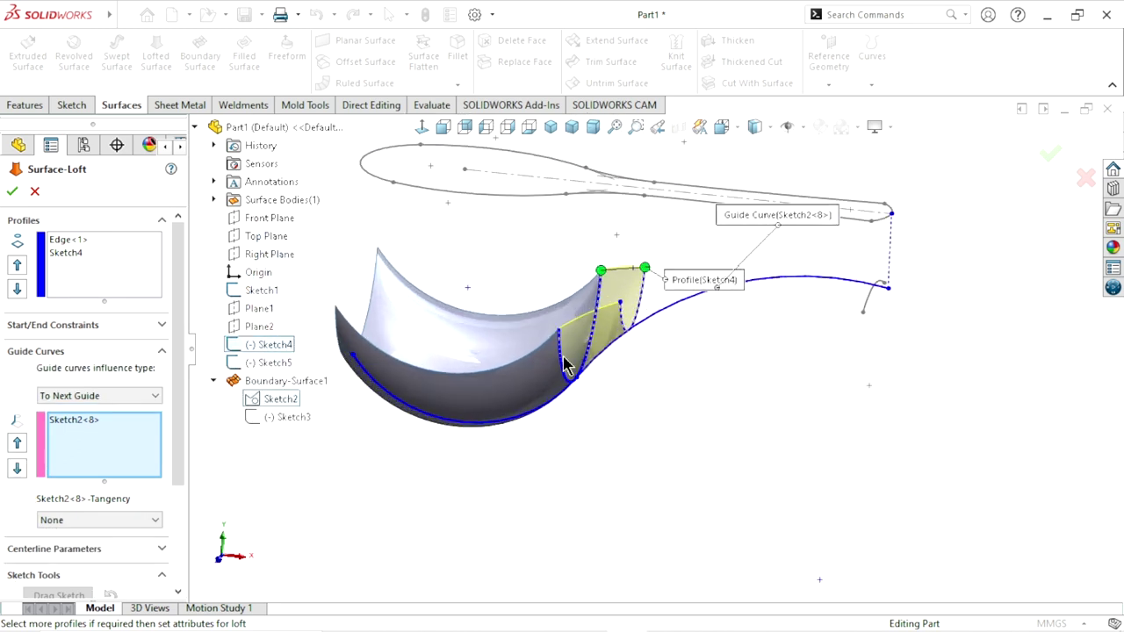
pyautogui.click(13, 192)
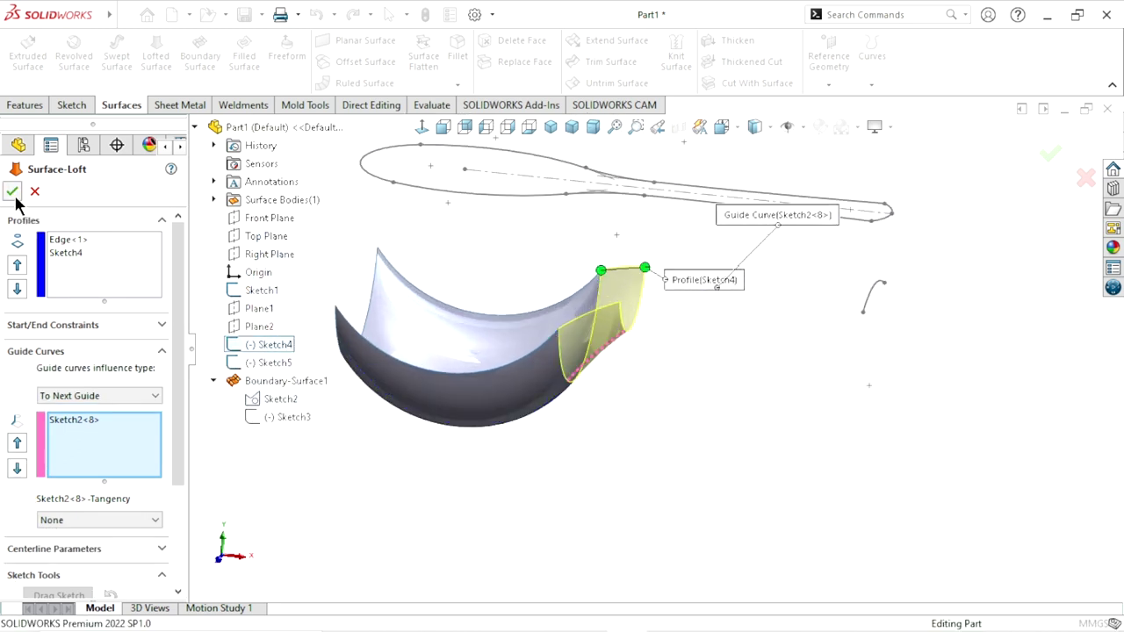
# Inspect Surface-Loft1 and pick its outer edge as the next loft's first profile
pyautogui.moveTo(657, 441)
pyautogui.mouseDown(button='middle')
pyautogui.moveTo(657, 417)
pyautogui.moveTo(713, 330)
pyautogui.moveTo(681, 354)
pyautogui.moveTo(627, 289)
pyautogui.moveTo(678, 329)
pyautogui.moveTo(697, 410)
pyautogui.mouseUp(button='middle')
pyautogui.scroll(2, 667, 415)
pyautogui.scroll(-2, 710, 369)
pyautogui.scroll(-3, 585, 319)
pyautogui.moveTo(585, 319)
pyautogui.mouseDown(button='middle')
pyautogui.moveTo(579, 374)
pyautogui.moveTo(557, 368)
pyautogui.moveTo(571, 402)
pyautogui.mouseUp(button='middle')
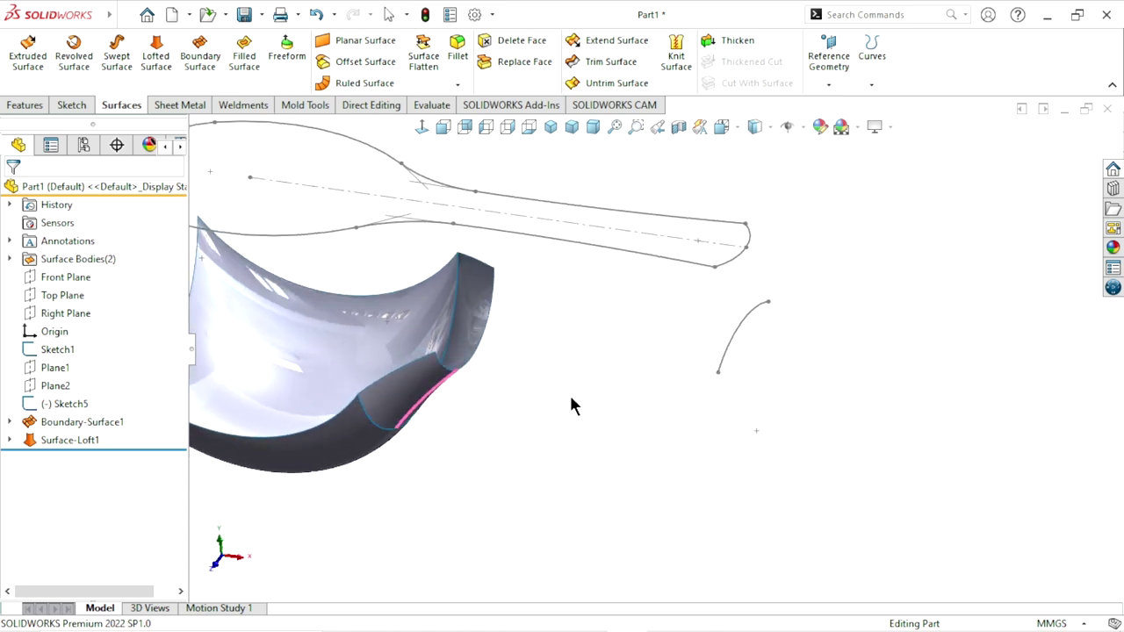
pyautogui.scroll(2, 588, 369)
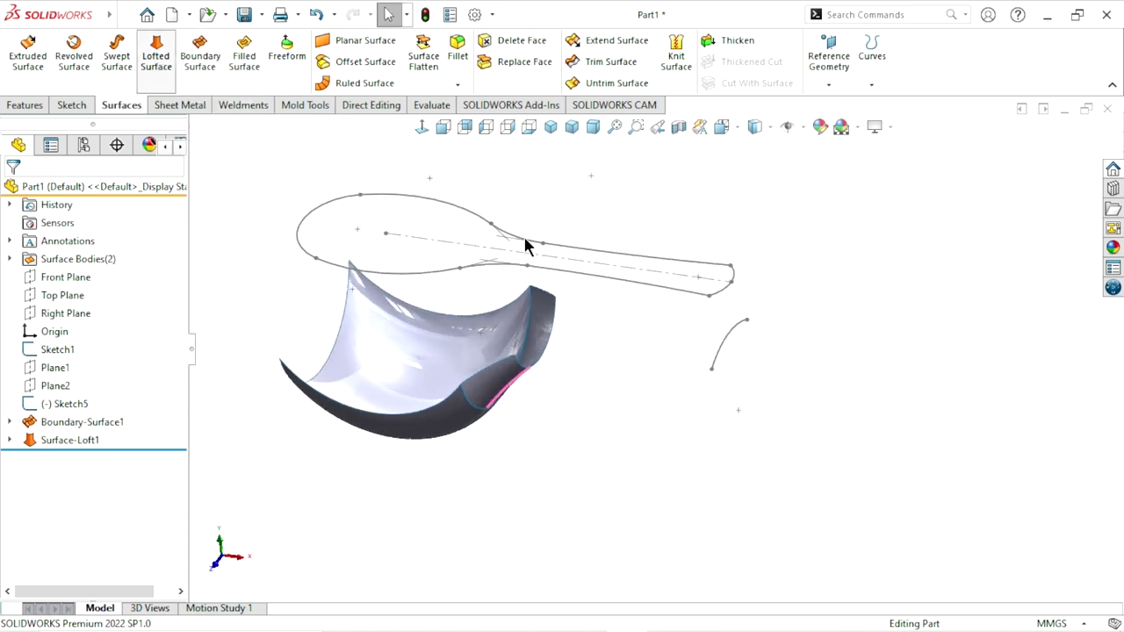
pyautogui.click(596, 331)
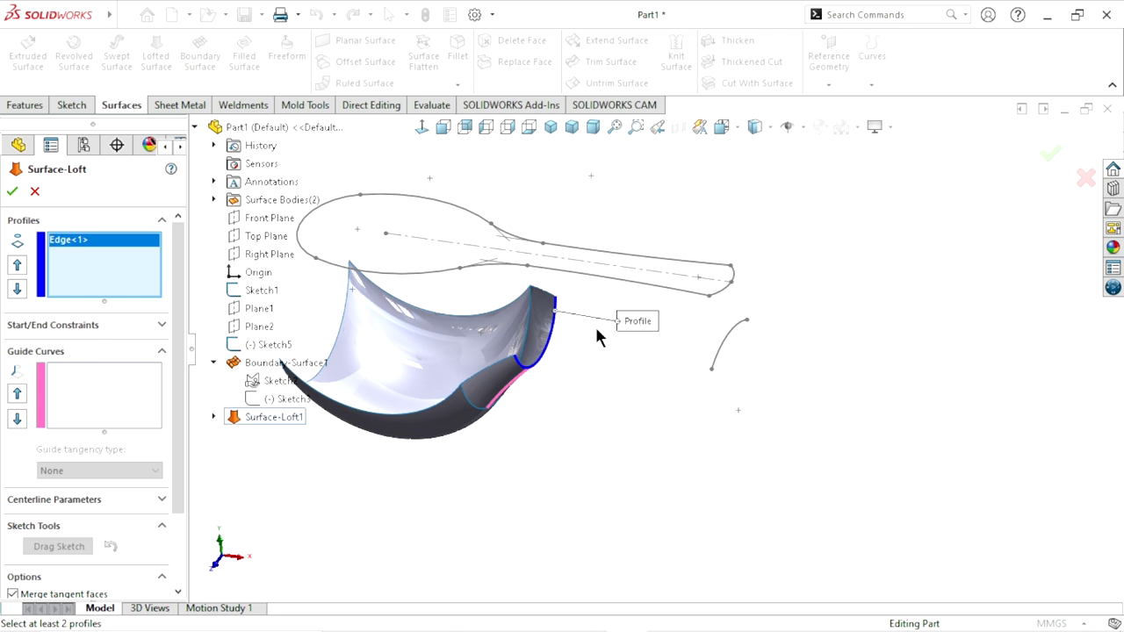
# Loft to Sketch5 with Sketch2 moved from Profiles to Guide Curves, creating Surface-Loft2
pyautogui.click(748, 322)
pyautogui.moveTo(647, 409)
pyautogui.mouseDown(button='middle')
pyautogui.moveTo(664, 269)
pyautogui.moveTo(463, 390)
pyautogui.mouseUp(button='middle')
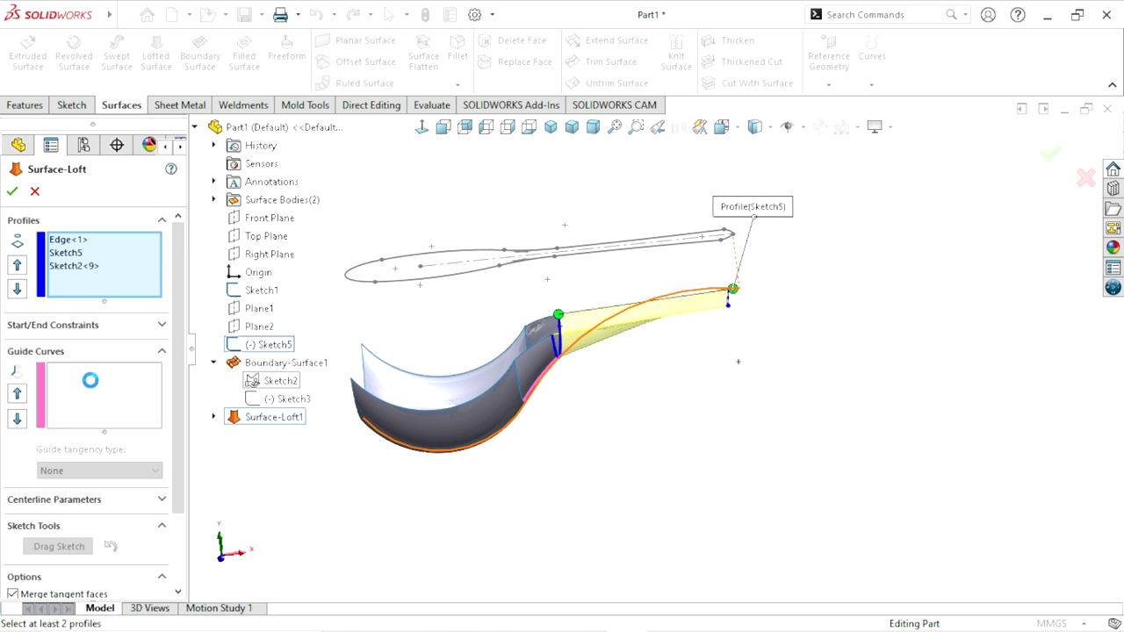
pyautogui.click(93, 389)
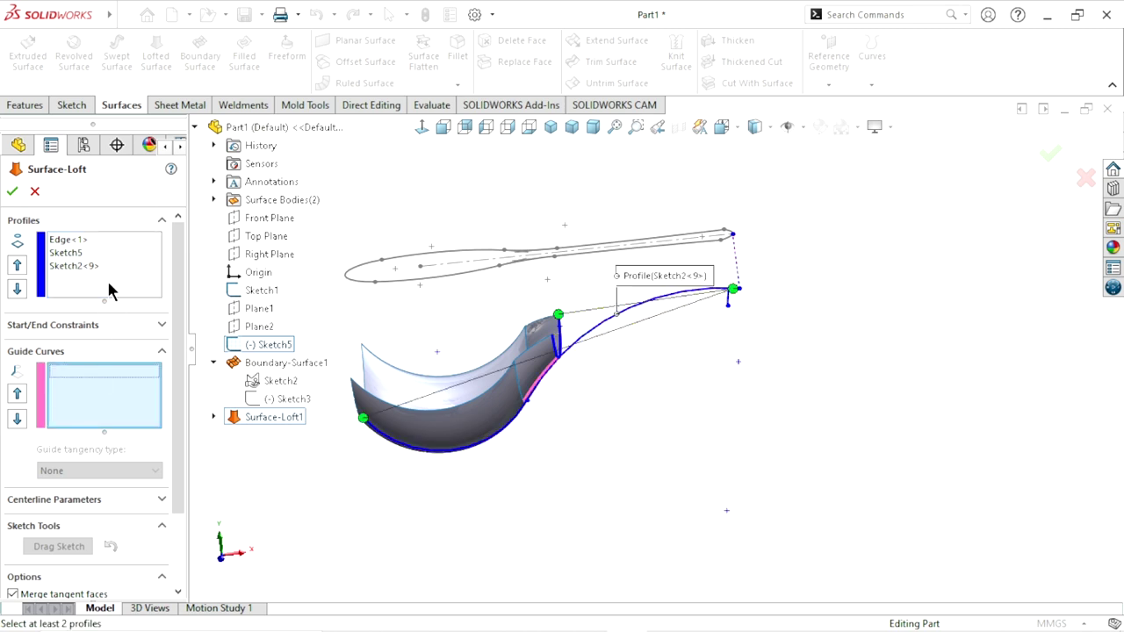
pyautogui.rightClick(65, 268)
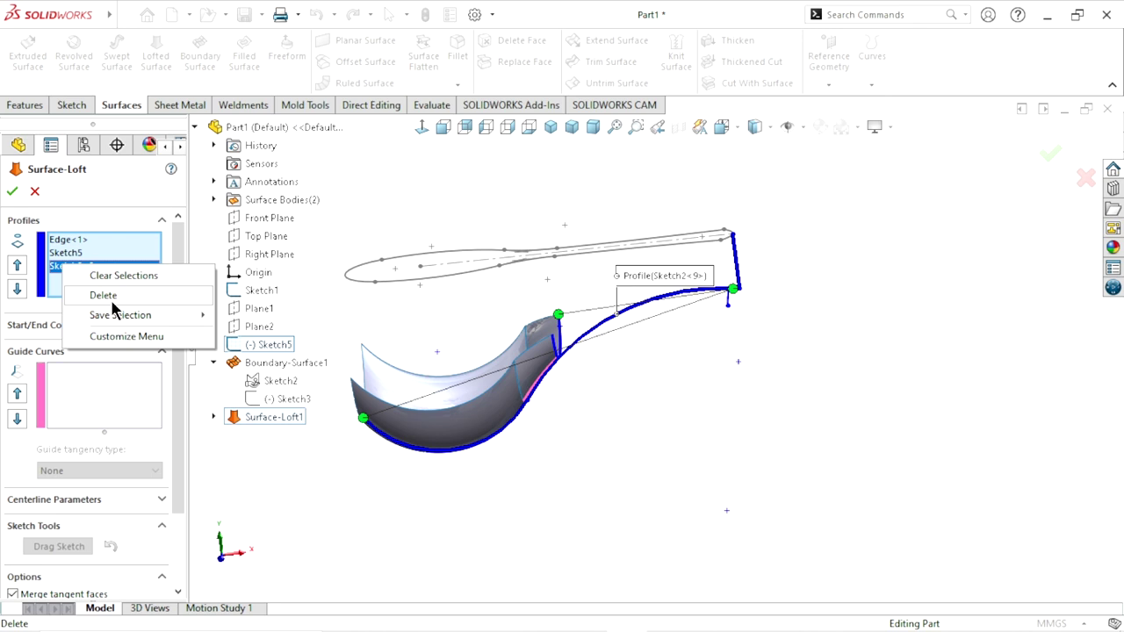
pyautogui.click(113, 297)
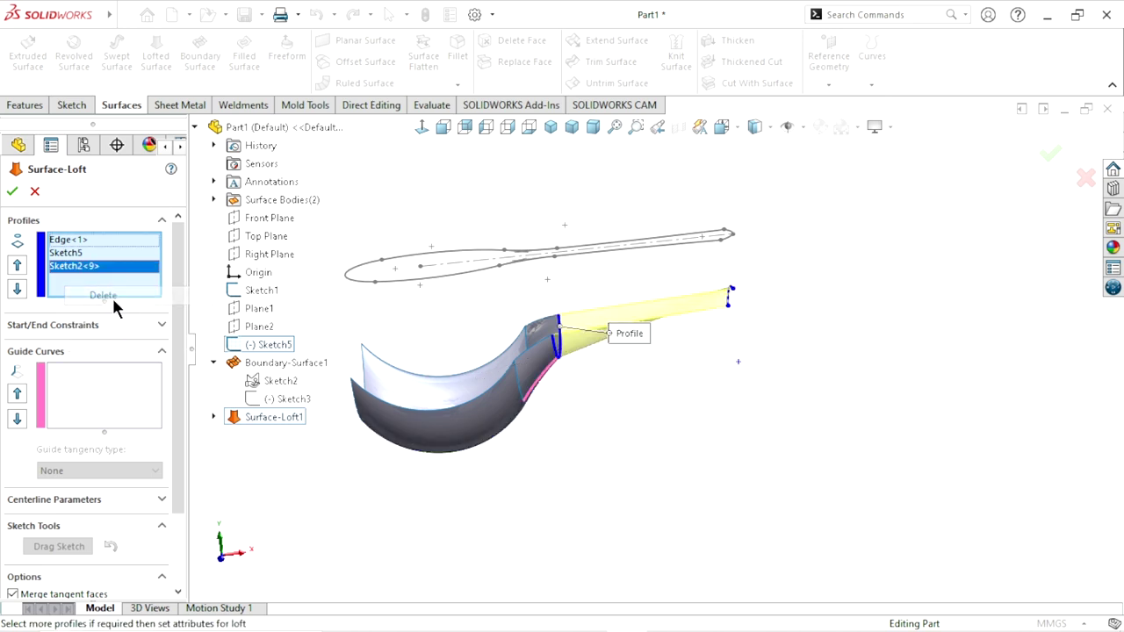
pyautogui.click(92, 404)
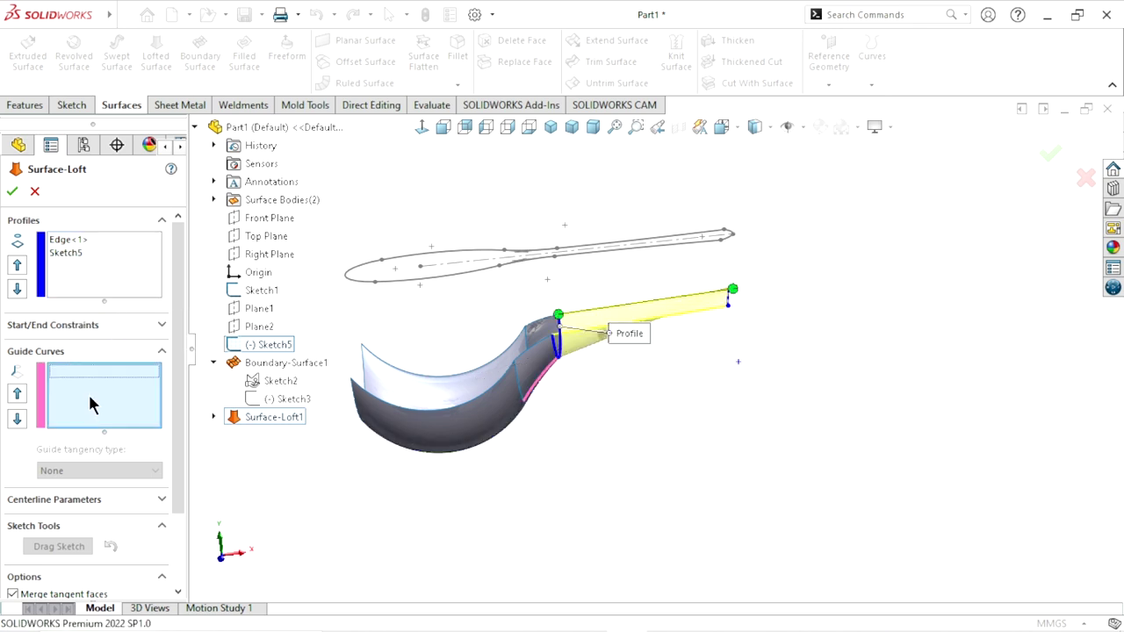
pyautogui.click(268, 389)
pyautogui.moveTo(737, 379)
pyautogui.mouseDown(button='middle')
pyautogui.moveTo(692, 446)
pyautogui.moveTo(769, 329)
pyautogui.moveTo(702, 388)
pyautogui.moveTo(583, 409)
pyautogui.mouseUp(button='middle')
pyautogui.click(11, 192)
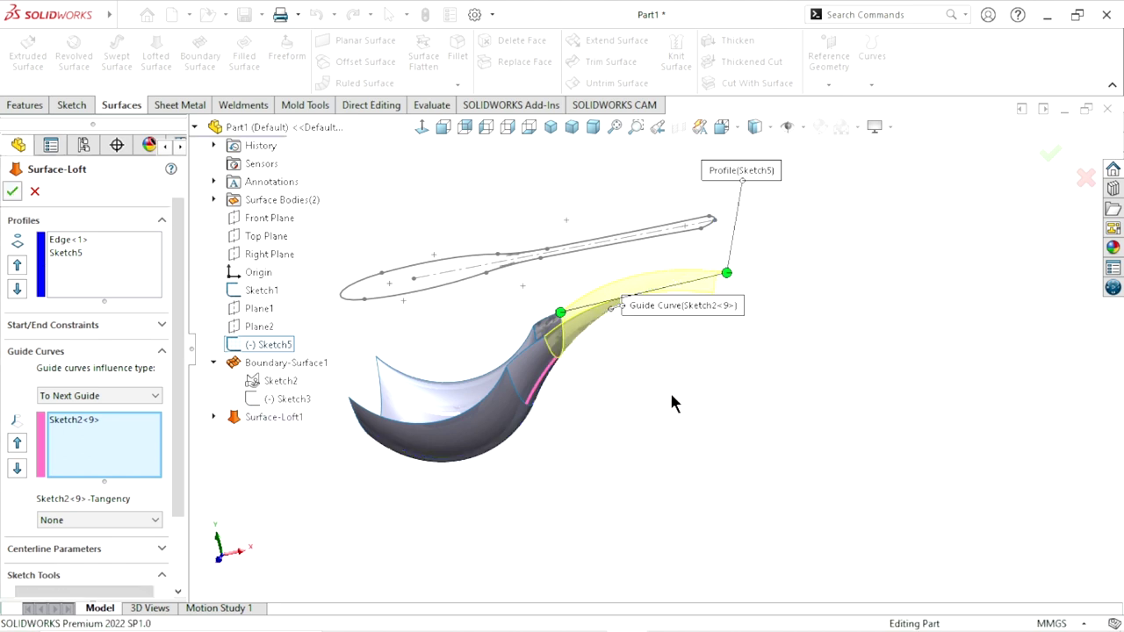
pyautogui.moveTo(594, 369)
pyautogui.mouseDown(button='middle')
pyautogui.moveTo(683, 416)
pyautogui.moveTo(655, 401)
pyautogui.moveTo(596, 325)
pyautogui.moveTo(603, 221)
pyautogui.moveTo(590, 272)
pyautogui.moveTo(610, 399)
pyautogui.moveTo(598, 409)
pyautogui.moveTo(575, 170)
pyautogui.moveTo(585, 56)
pyautogui.moveTo(548, 148)
pyautogui.moveTo(534, 336)
pyautogui.moveTo(442, 322)
pyautogui.moveTo(540, 404)
pyautogui.moveTo(648, 344)
pyautogui.moveTo(620, 384)
pyautogui.mouseUp(button='middle')
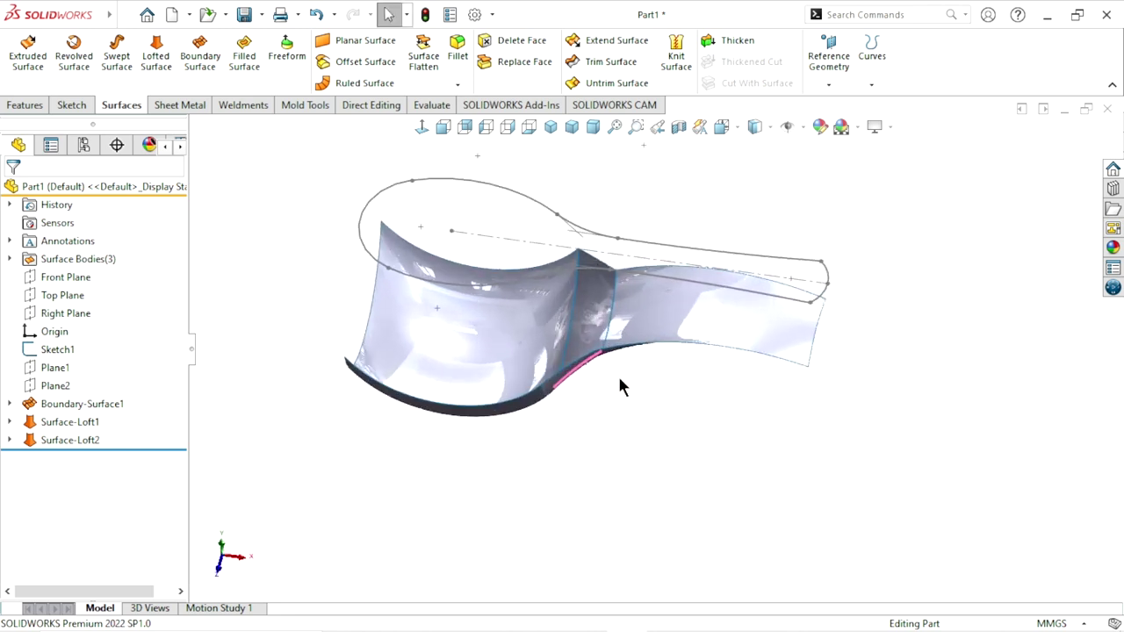
pyautogui.scroll(-3, 597, 421)
pyautogui.moveTo(598, 421); pyautogui.dragTo(551, 353, button='middle')
pyautogui.moveTo(561, 295)
pyautogui.mouseDown(button='middle')
pyautogui.moveTo(574, 314)
pyautogui.moveTo(734, 278)
pyautogui.moveTo(738, 327)
pyautogui.moveTo(732, 266)
pyautogui.moveTo(765, 337)
pyautogui.moveTo(615, 416)
pyautogui.mouseUp(button='middle')
pyautogui.scroll(3, 603, 389)
pyautogui.scroll(-3, 702, 410)
pyautogui.moveTo(703, 410)
pyautogui.mouseDown(button='middle')
pyautogui.moveTo(675, 439)
pyautogui.moveTo(695, 435)
pyautogui.moveTo(631, 431)
pyautogui.moveTo(656, 473)
pyautogui.mouseUp(button='middle')
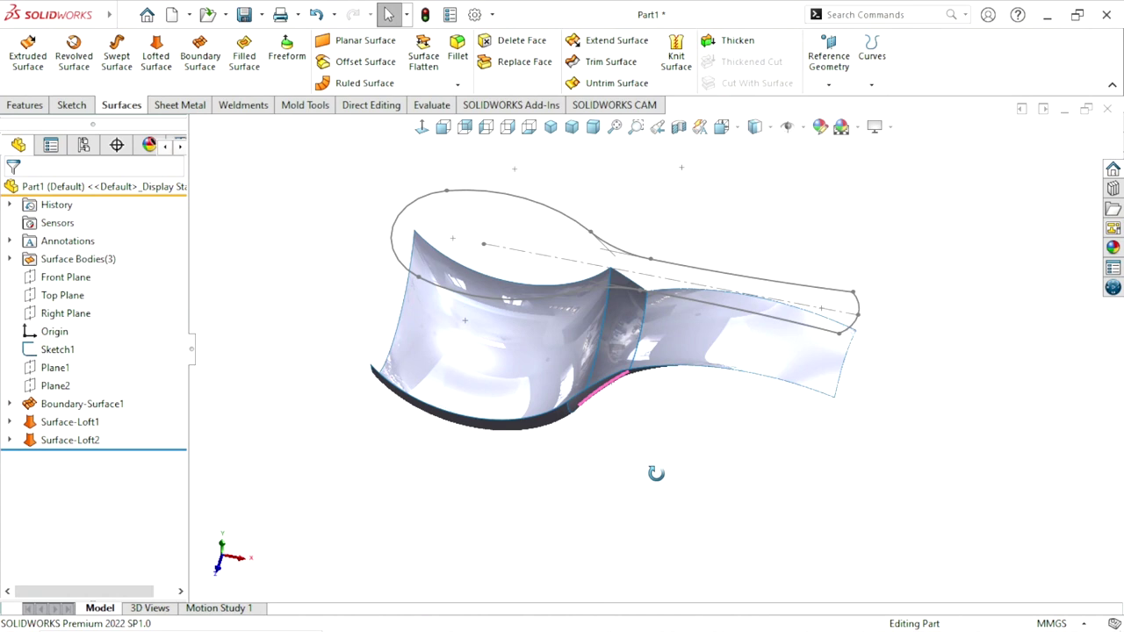
# Start a new sketch on the Front Plane
pyautogui.click(55, 277)
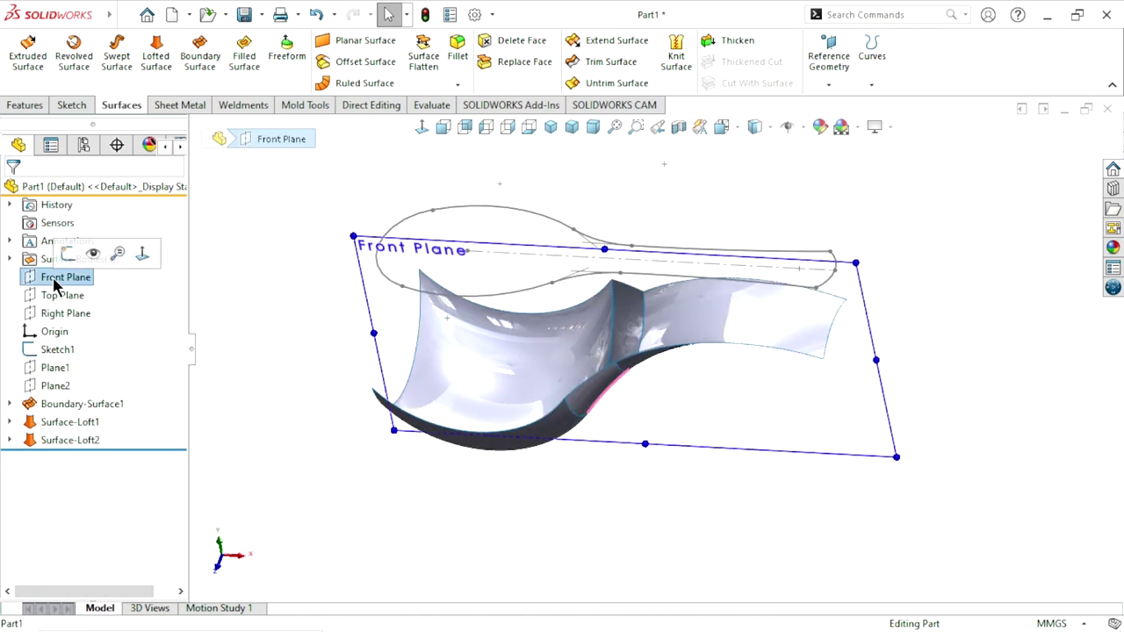
pyautogui.click(68, 253)
pyautogui.scroll(3, 745, 359)
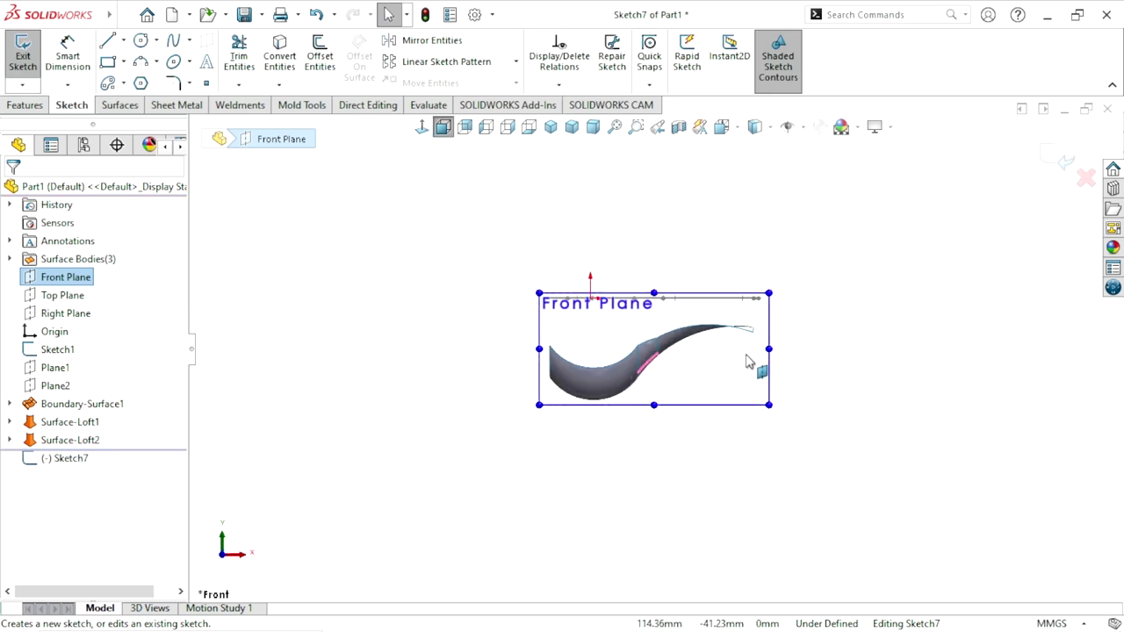
pyautogui.scroll(-1, 809, 405)
pyautogui.click(558, 309)
pyautogui.scroll(-1, 553, 306)
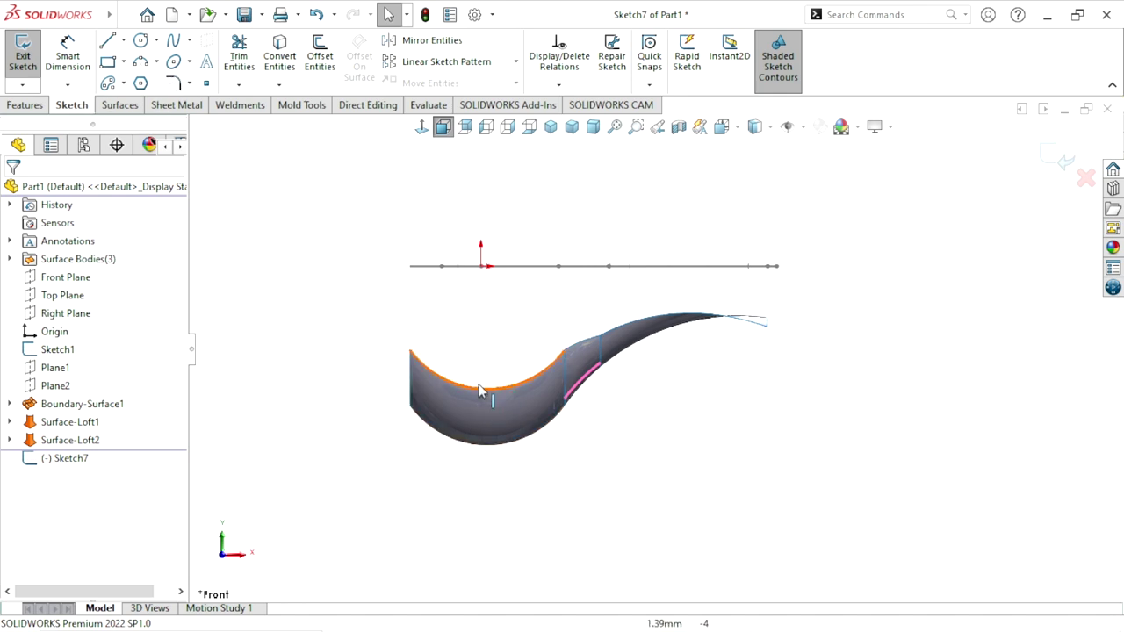
# Convert Sketch2's curves from under Boundary-Surface1 into the new sketch
pyautogui.click(10, 440)
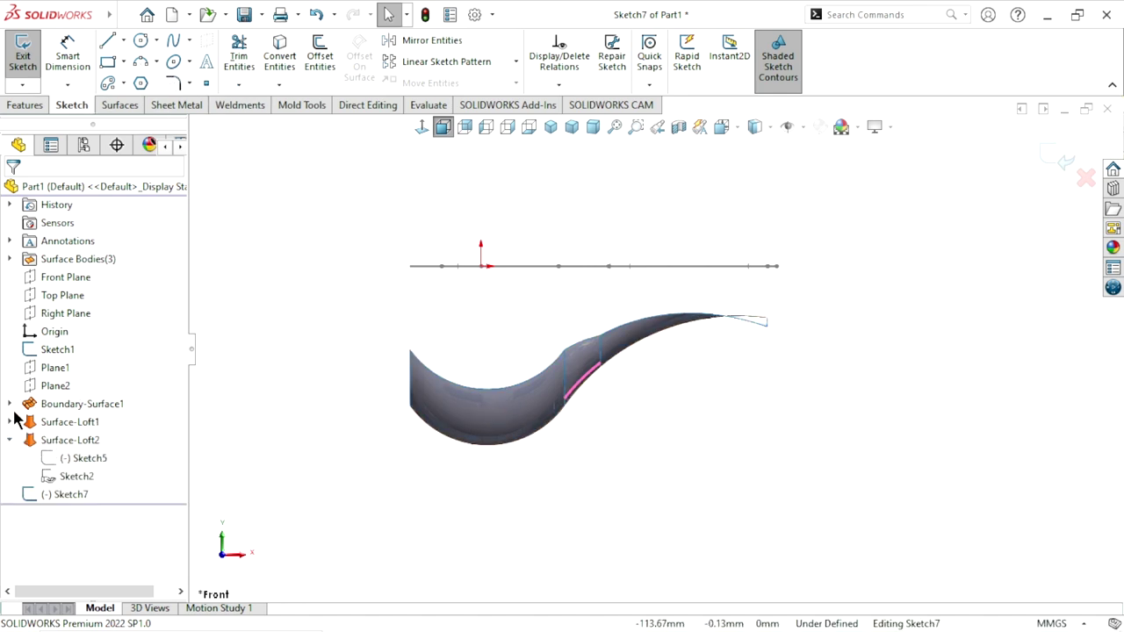
pyautogui.click(9, 404)
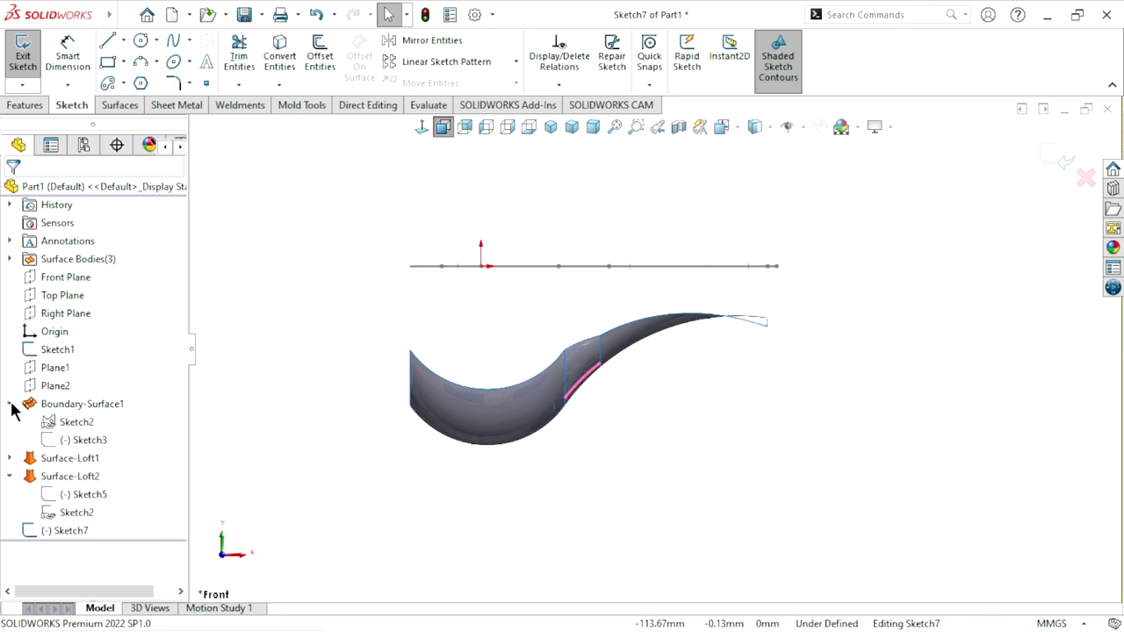
pyautogui.click(53, 424)
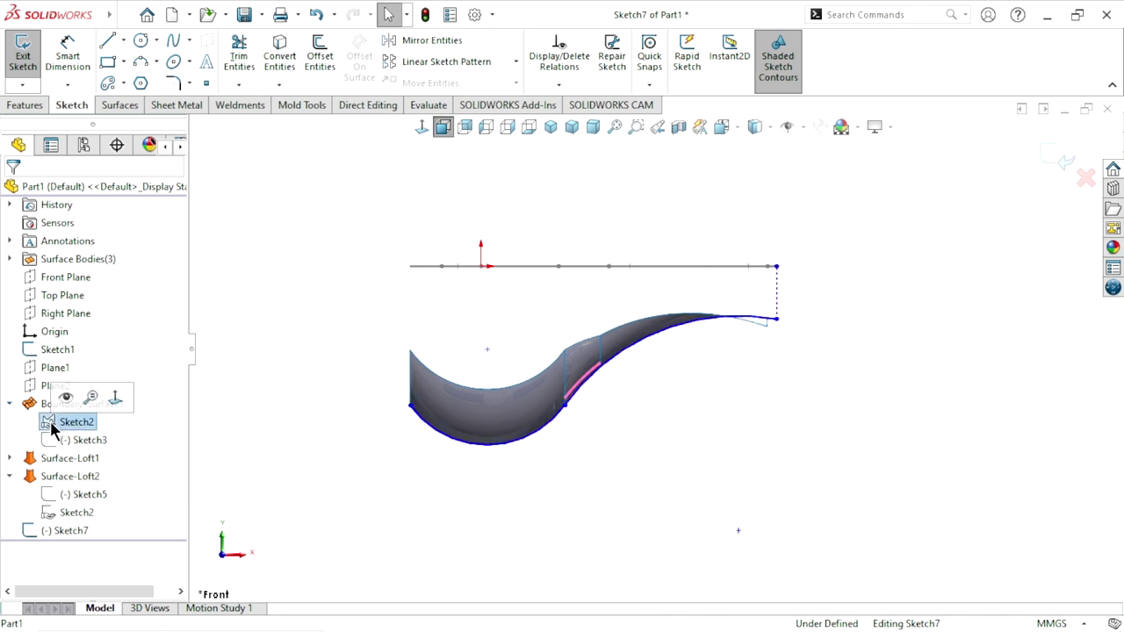
pyautogui.click(275, 66)
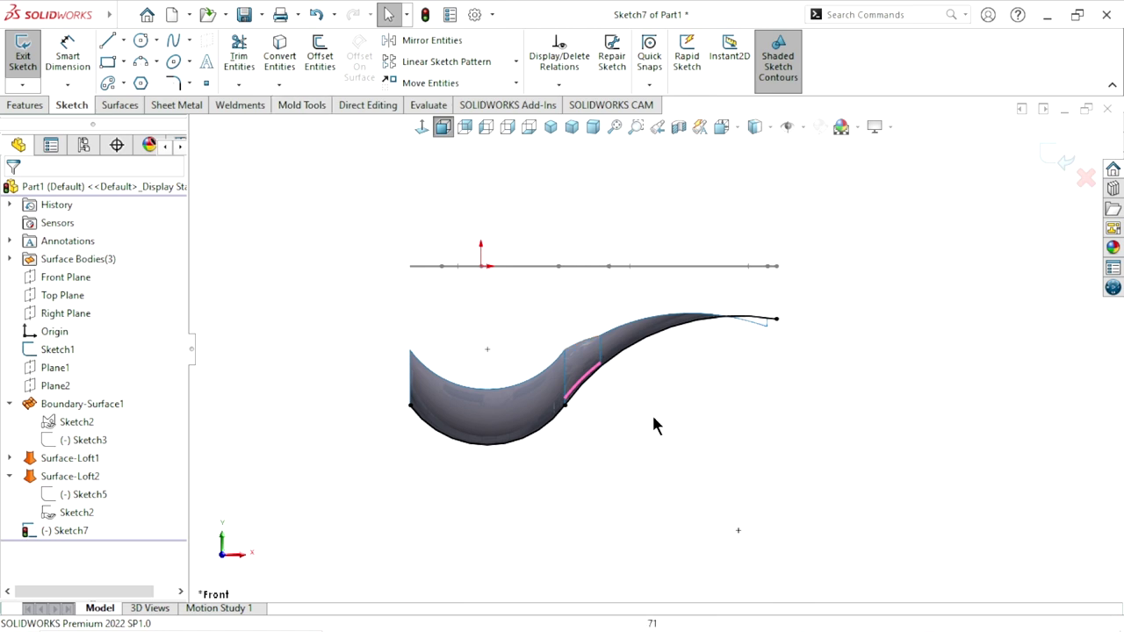
# Drag the converted side curve's tip beyond the end of the handle surface
pyautogui.scroll(2, 667, 386)
pyautogui.scroll(-2, 738, 347)
pyautogui.scroll(-2, 790, 347)
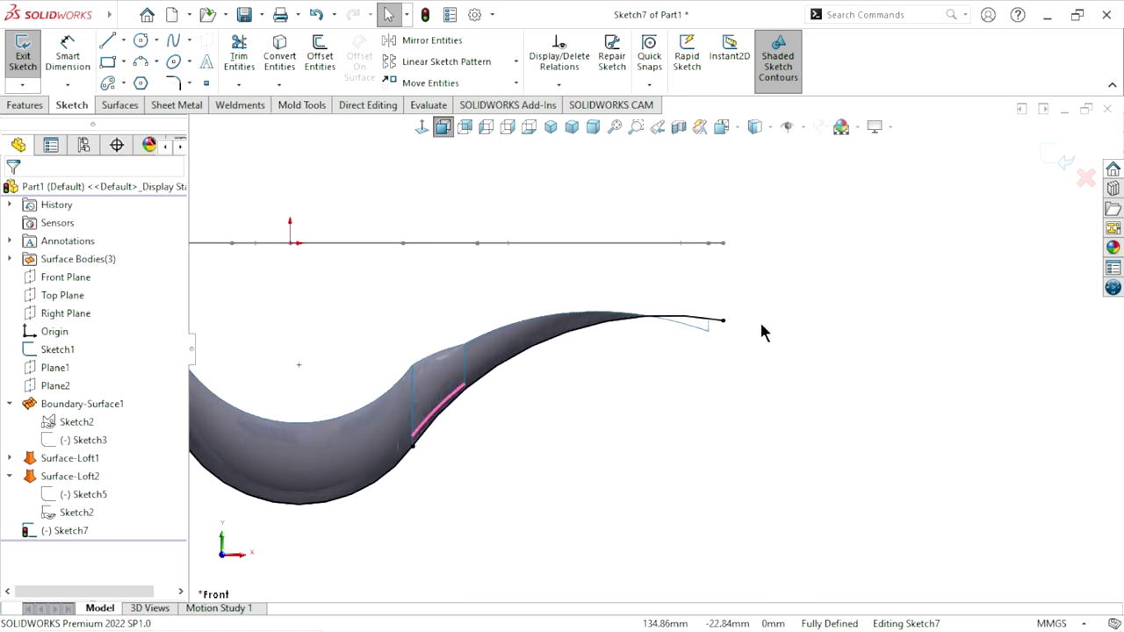
pyautogui.moveTo(763, 332); pyautogui.dragTo(739, 319, button='middle')
pyautogui.scroll(-2, 703, 348)
pyautogui.scroll(3, 628, 373)
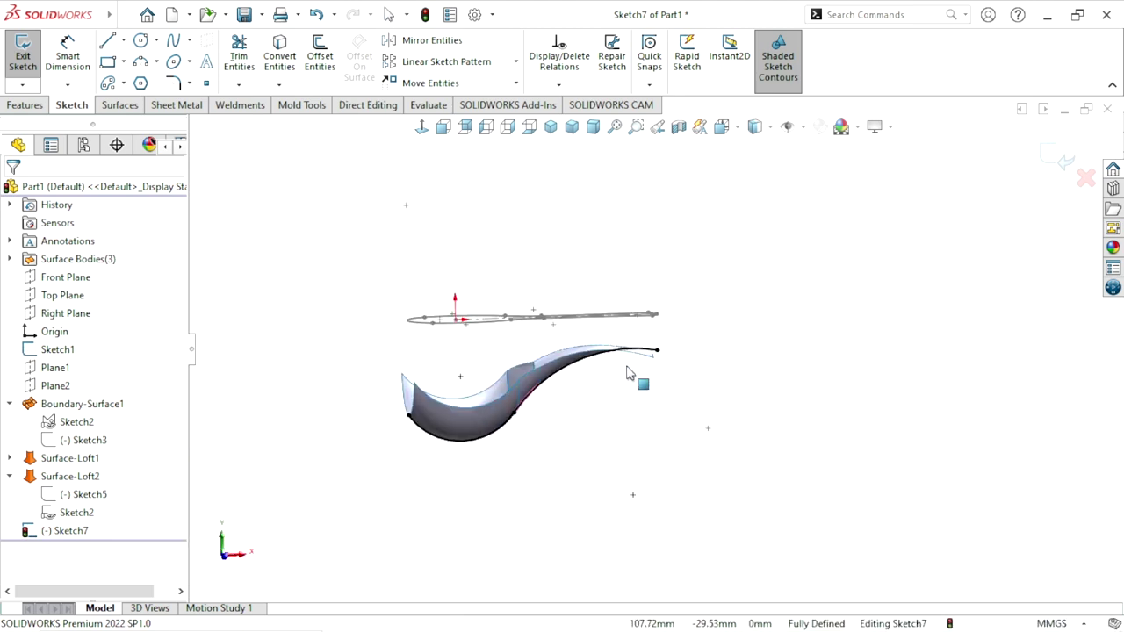
pyautogui.scroll(-1, 629, 375)
pyautogui.scroll(-1, 646, 362)
pyautogui.scroll(-1, 689, 342)
pyautogui.scroll(-1, 689, 341)
pyautogui.scroll(-1, 709, 329)
pyautogui.scroll(-1, 702, 324)
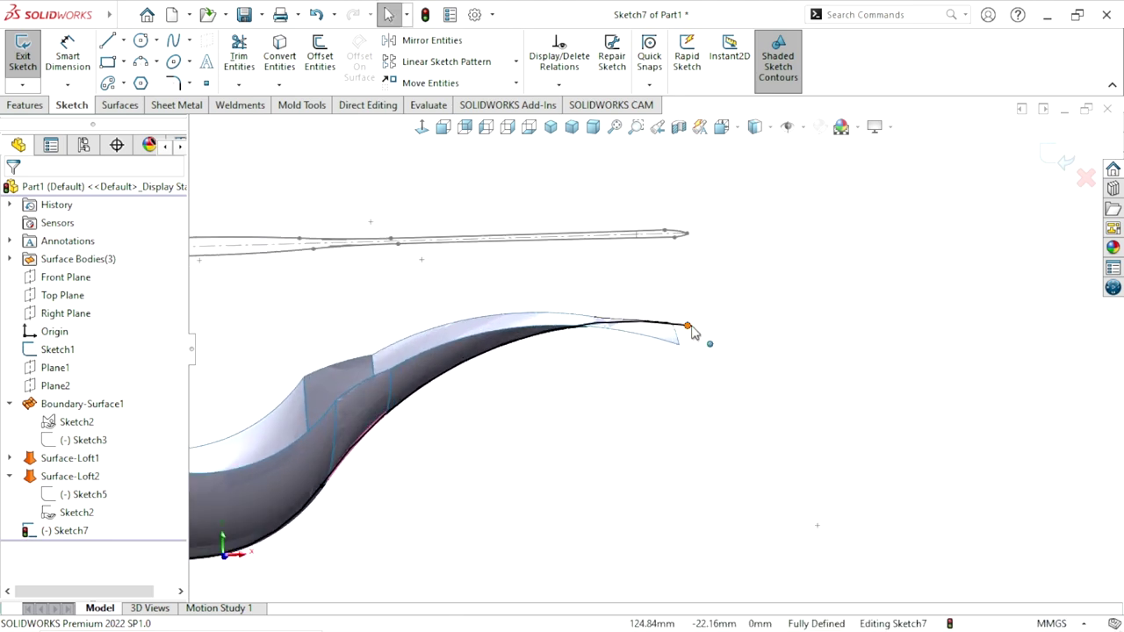
pyautogui.moveTo(688, 325); pyautogui.dragTo(719, 331)
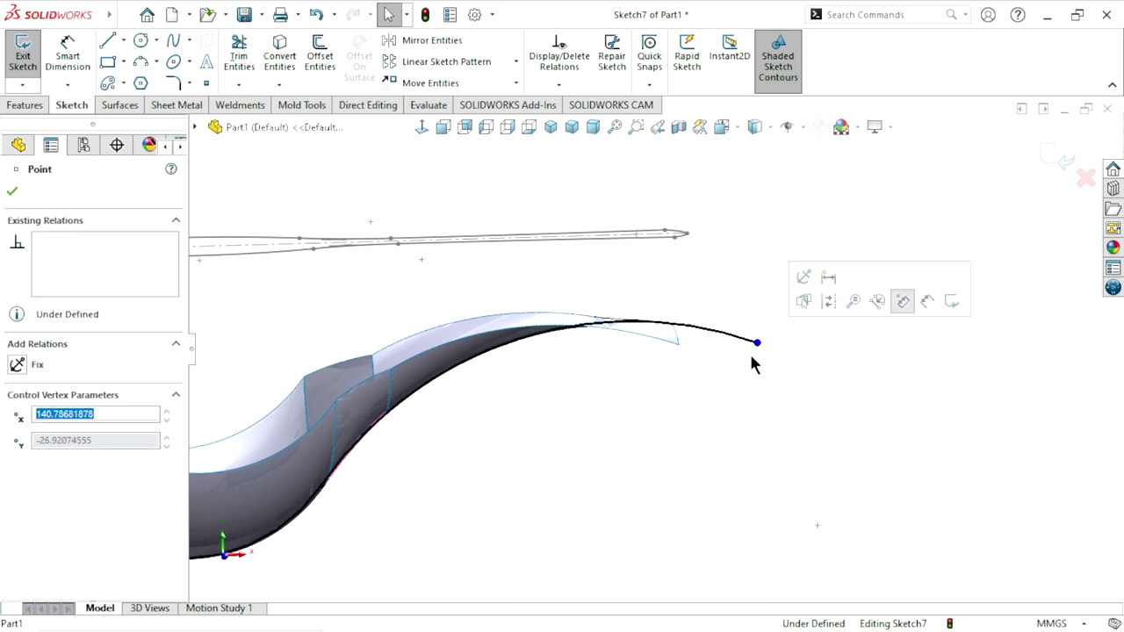
pyautogui.click(664, 378)
# Switch line drawing to Centerline for construction geometry
pyautogui.scroll(2, 664, 378)
pyautogui.scroll(-2, 685, 339)
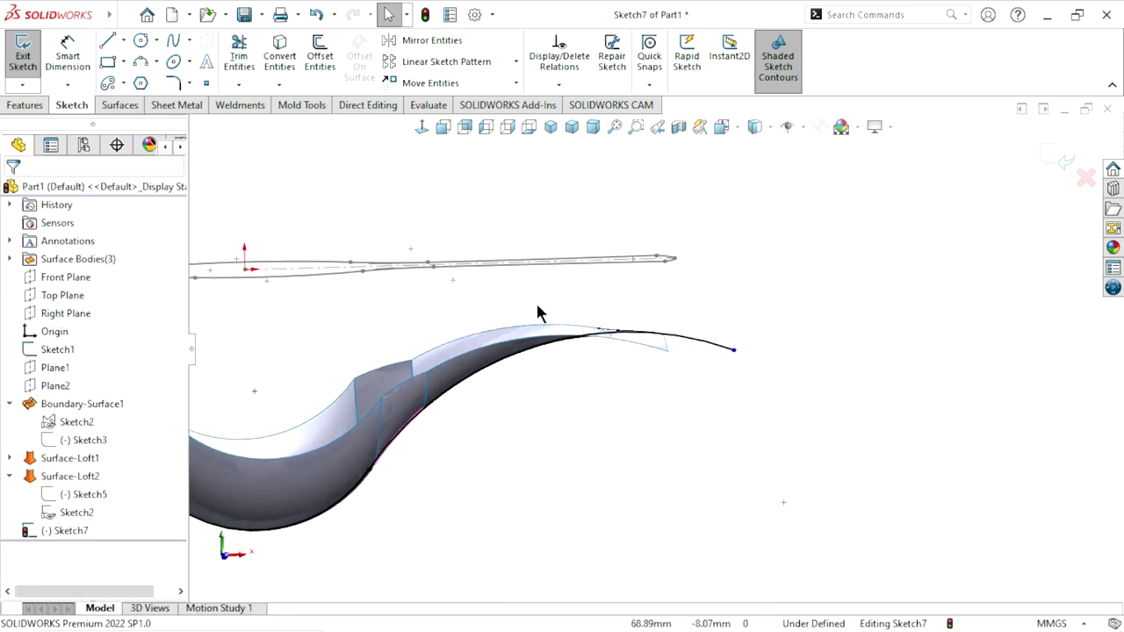
pyautogui.scroll(2, 678, 347)
pyautogui.scroll(1, 682, 341)
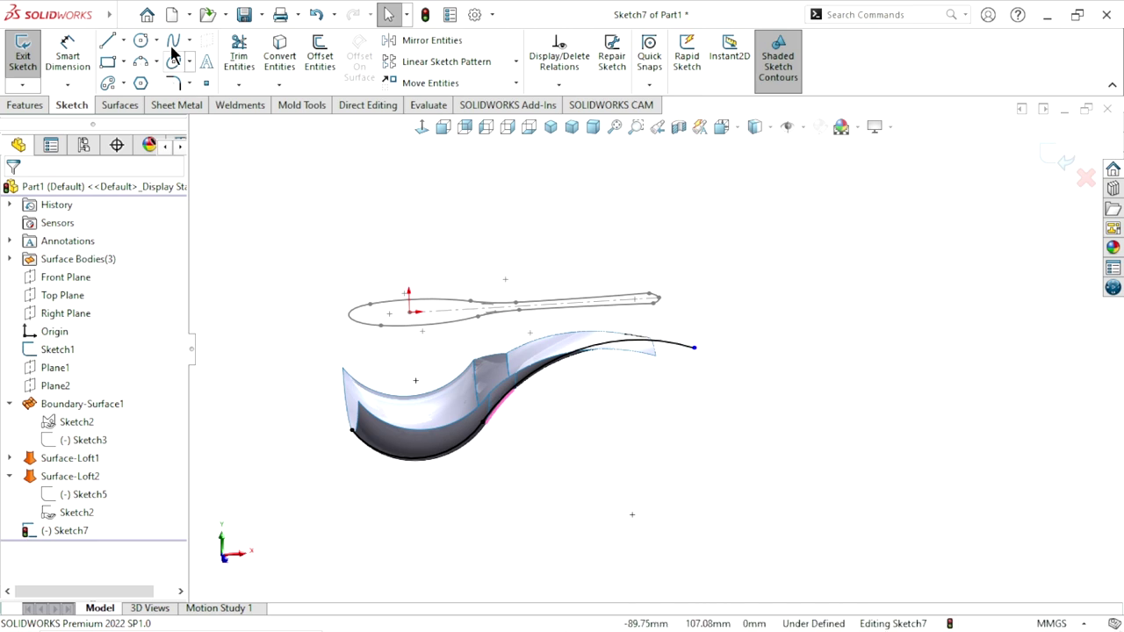
pyautogui.click(124, 40)
pyautogui.click(132, 80)
pyautogui.scroll(-2, 665, 308)
pyautogui.scroll(-2, 677, 310)
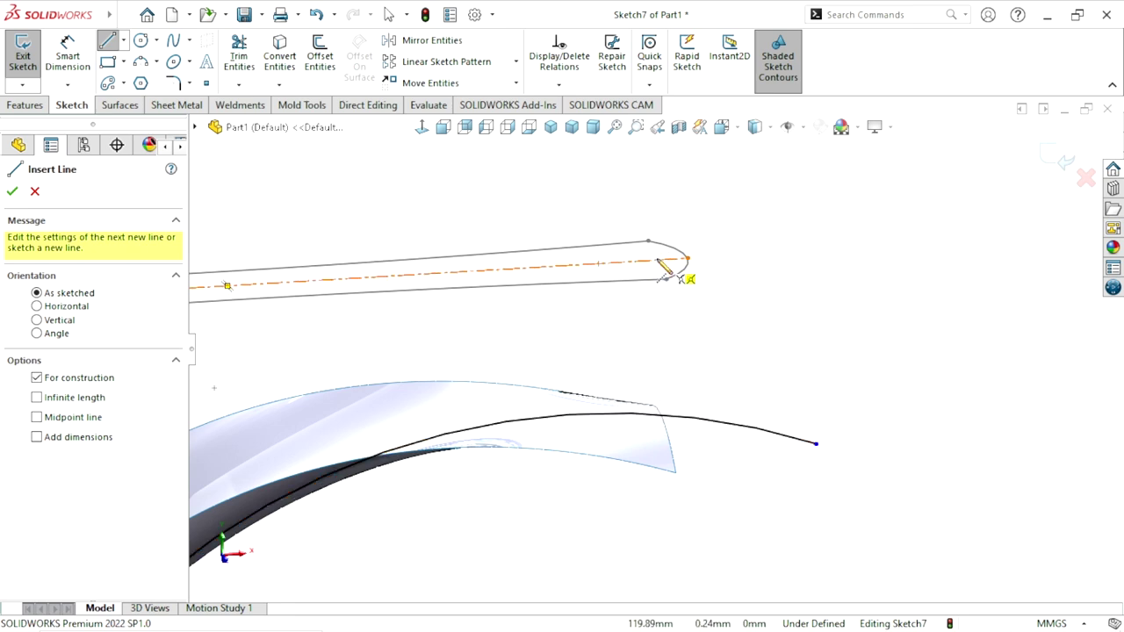
# Draw a vertical centerline from the handle outline's tip down to the side curve
pyautogui.click(658, 261)
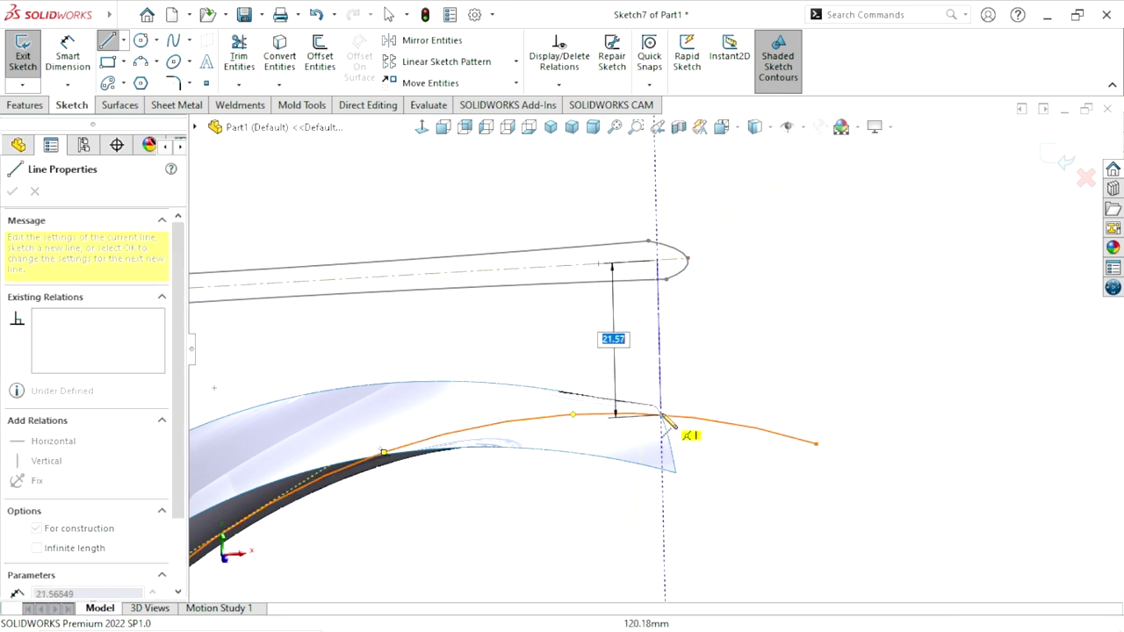
pyautogui.click(661, 395)
pyautogui.rightClick(723, 372)
pyautogui.click(738, 371)
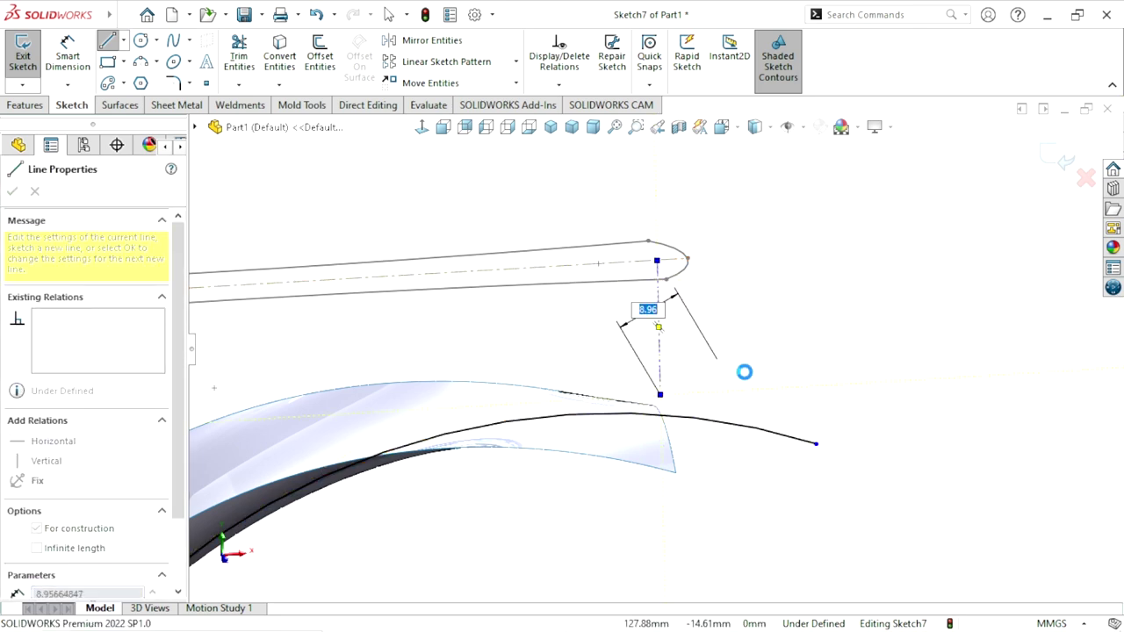
pyautogui.click(425, 132)
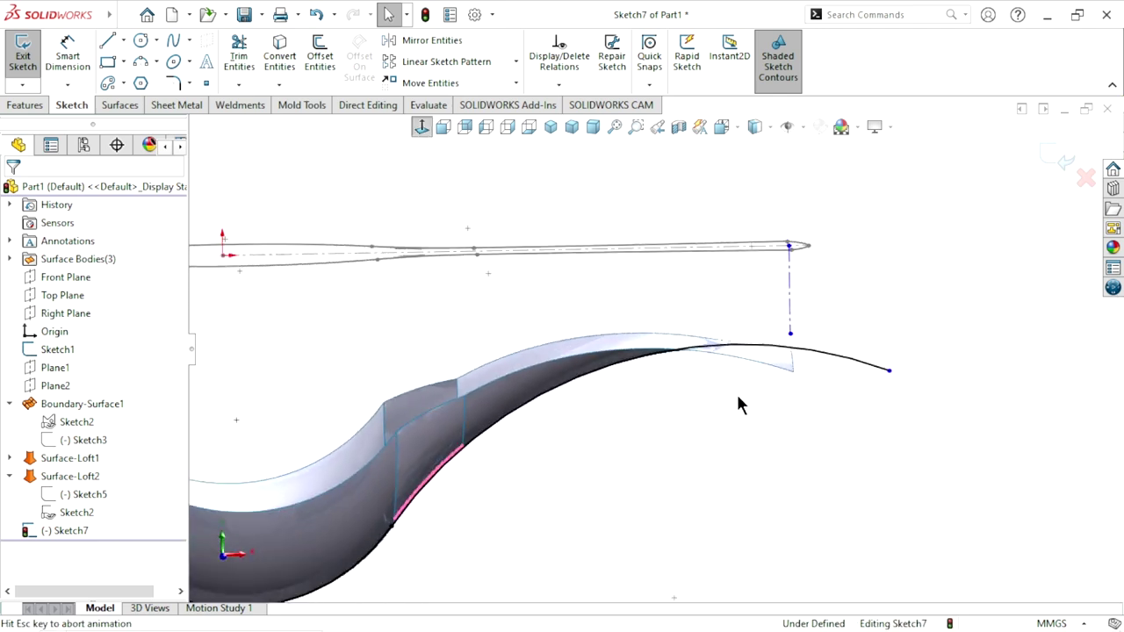
pyautogui.scroll(-4, 840, 305)
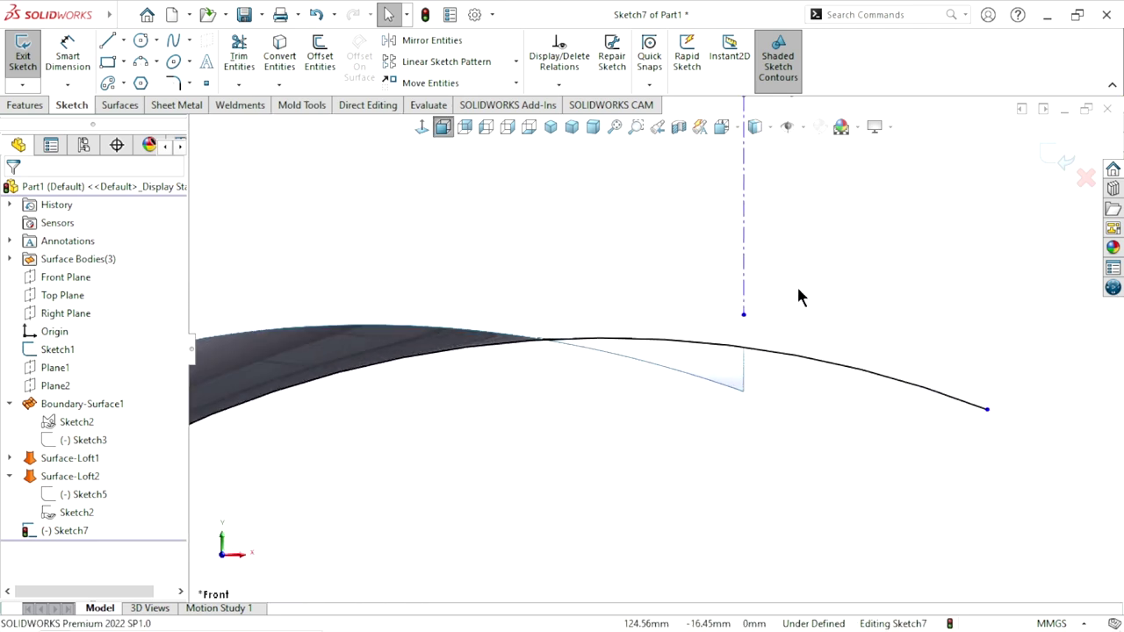
# Make the centerline's lower endpoint coincident with the side curve
pyautogui.click(744, 315)
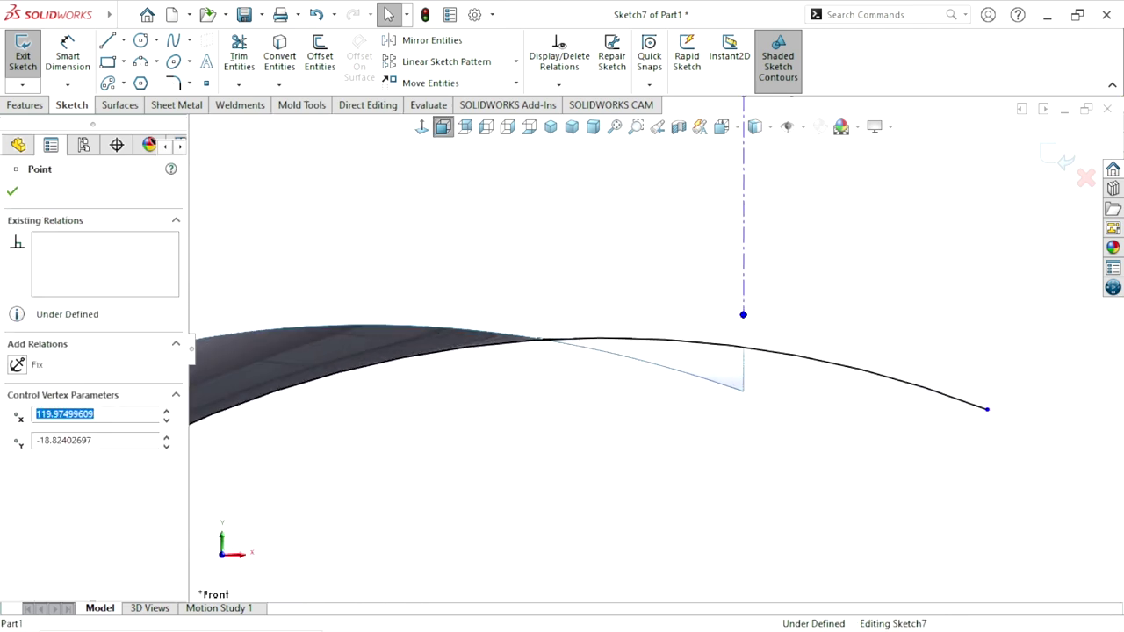
pyautogui.click(773, 355)
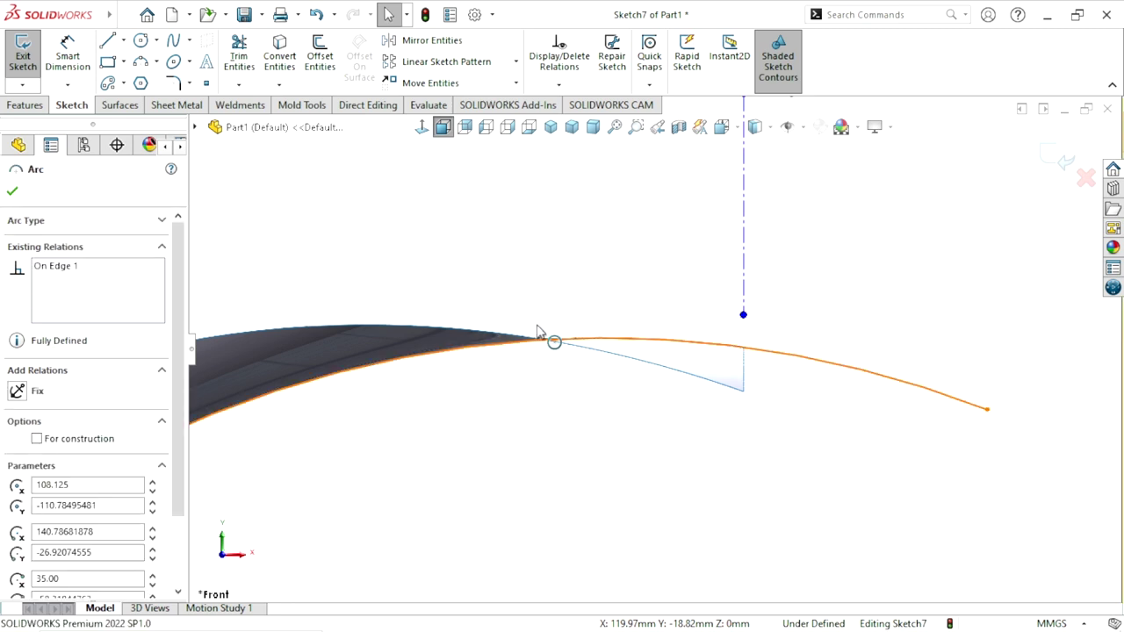
pyautogui.keyDown('ctrl'); pyautogui.click(645, 339); pyautogui.keyUp('ctrl')
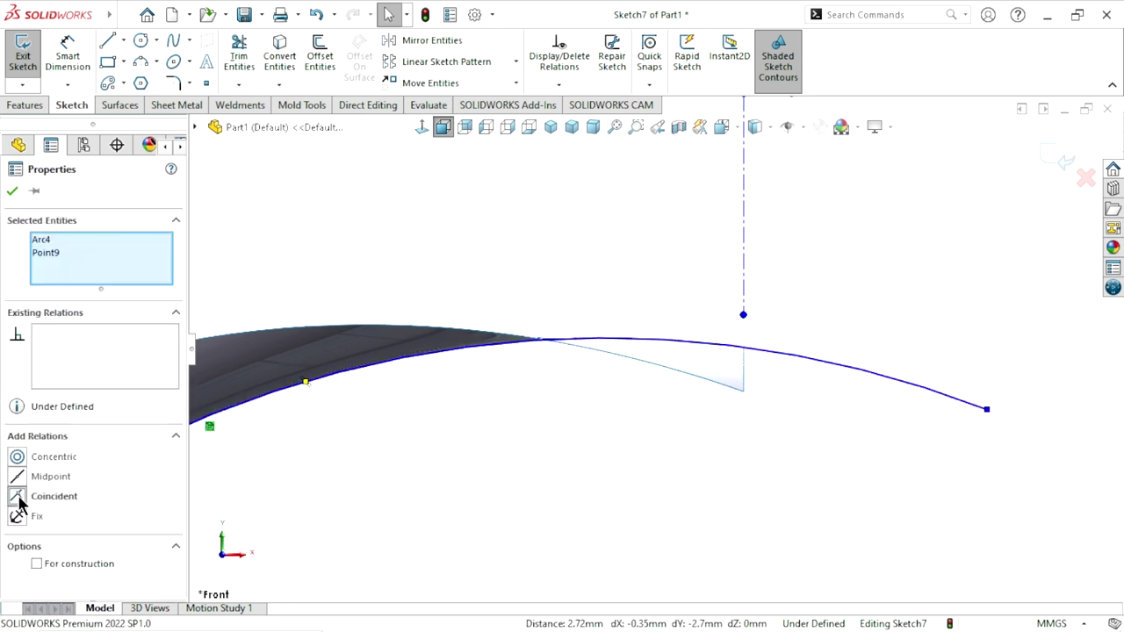
pyautogui.click(791, 318)
pyautogui.scroll(-1, 751, 369)
pyautogui.scroll(-1, 763, 377)
# Orbit to compare the construction line with the outline, then exit Sketch7
pyautogui.moveTo(763, 377)
pyautogui.mouseDown(button='middle')
pyautogui.moveTo(784, 414)
pyautogui.moveTo(708, 372)
pyautogui.moveTo(715, 409)
pyautogui.moveTo(682, 295)
pyautogui.moveTo(670, 283)
pyautogui.moveTo(650, 300)
pyautogui.mouseUp(button='middle')
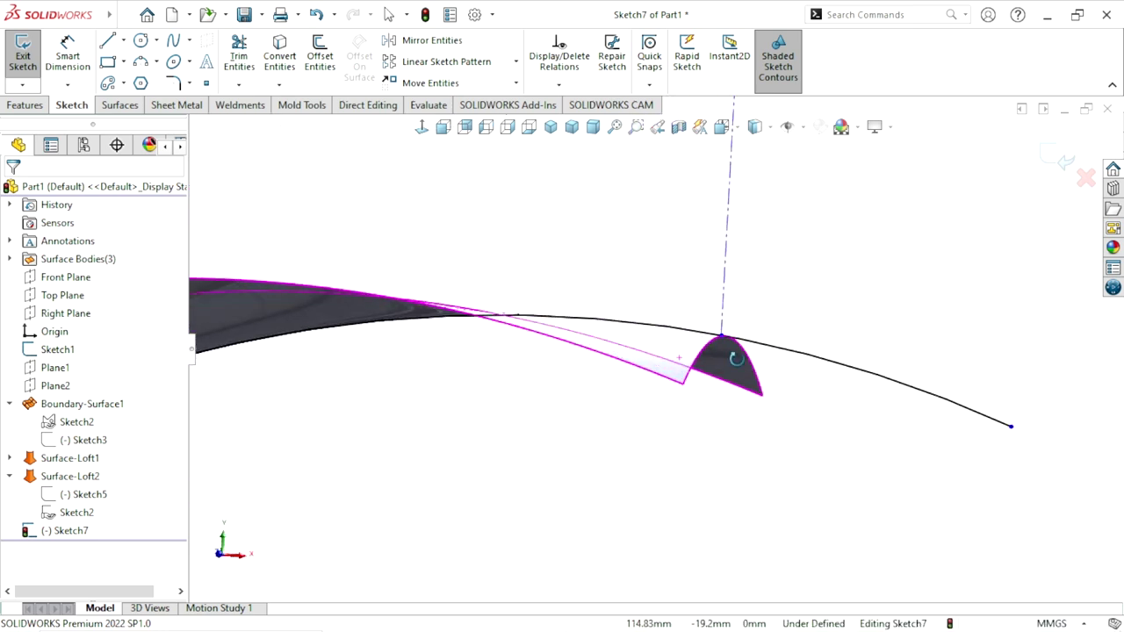
pyautogui.moveTo(732, 352); pyautogui.dragTo(736, 361, button='middle')
pyautogui.moveTo(613, 295); pyautogui.dragTo(620, 319, button='middle')
pyautogui.moveTo(677, 234)
pyautogui.mouseDown(button='middle')
pyautogui.moveTo(650, 254)
pyautogui.moveTo(670, 276)
pyautogui.moveTo(671, 306)
pyautogui.moveTo(655, 325)
pyautogui.moveTo(615, 321)
pyautogui.moveTo(718, 326)
pyautogui.mouseUp(button='middle')
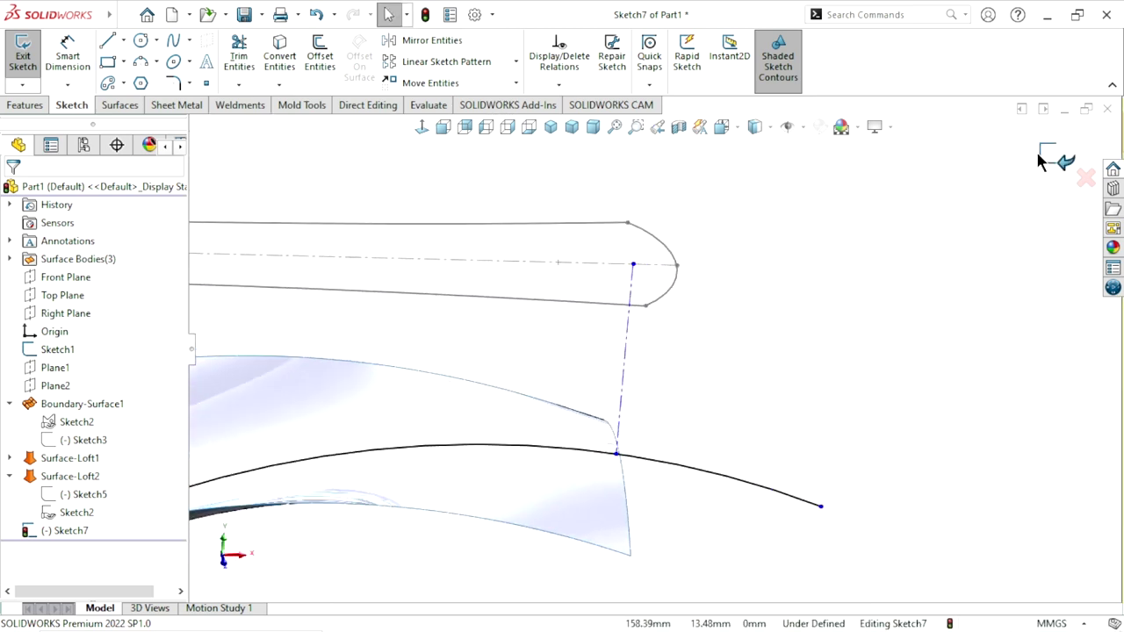
pyautogui.click(1059, 158)
# Select the handle outline and open Sketch1 for editing
pyautogui.click(678, 296)
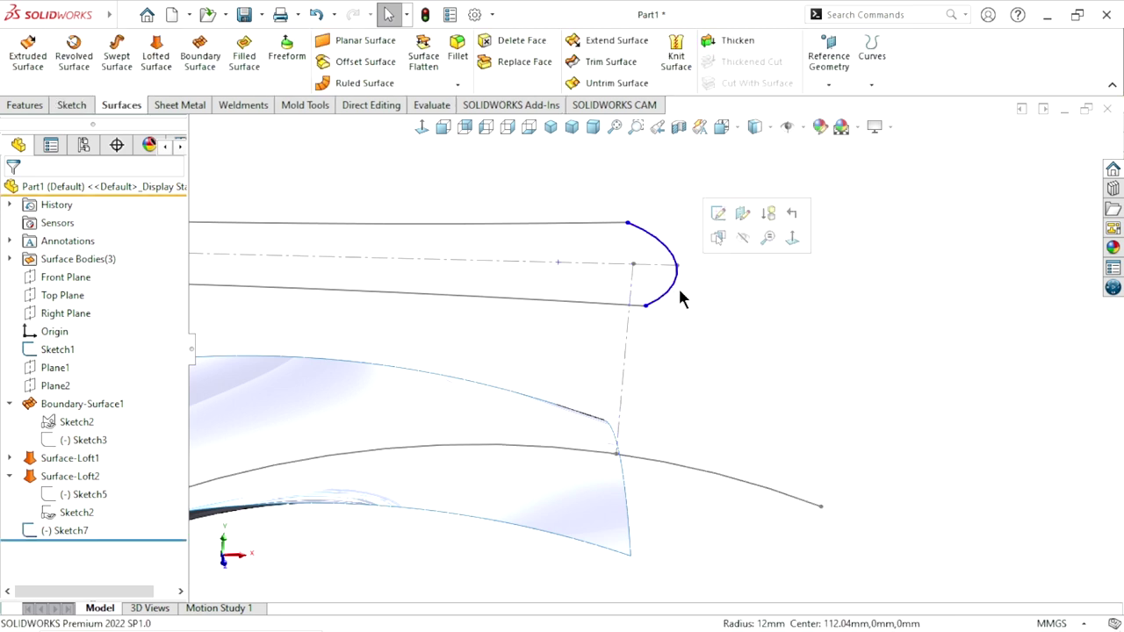
pyautogui.click(727, 321)
pyautogui.click(594, 307)
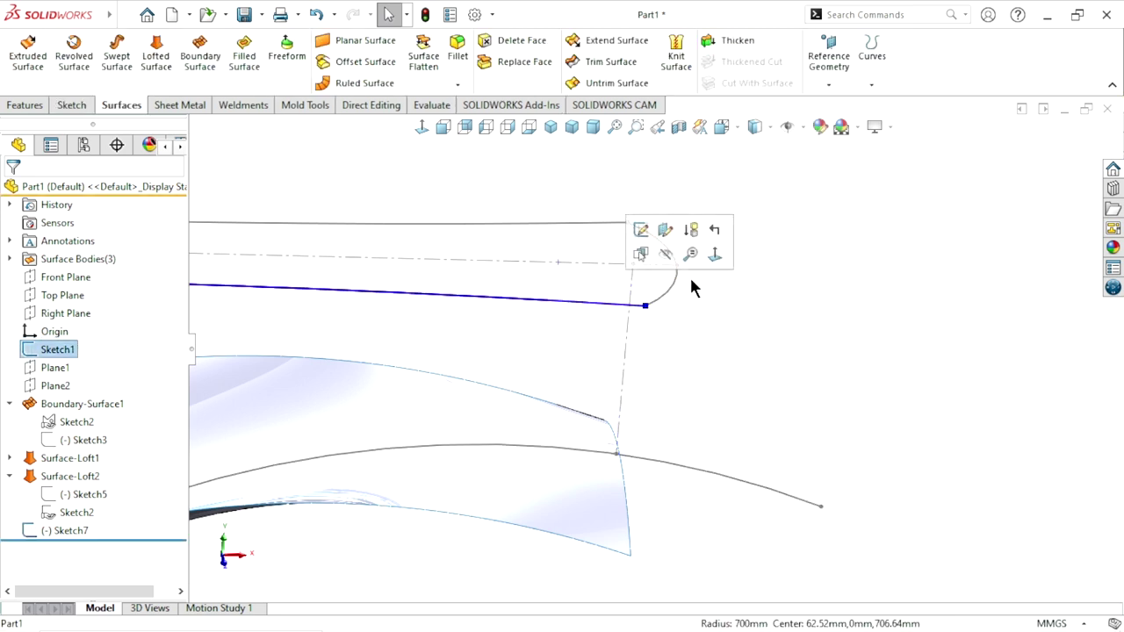
pyautogui.click(641, 230)
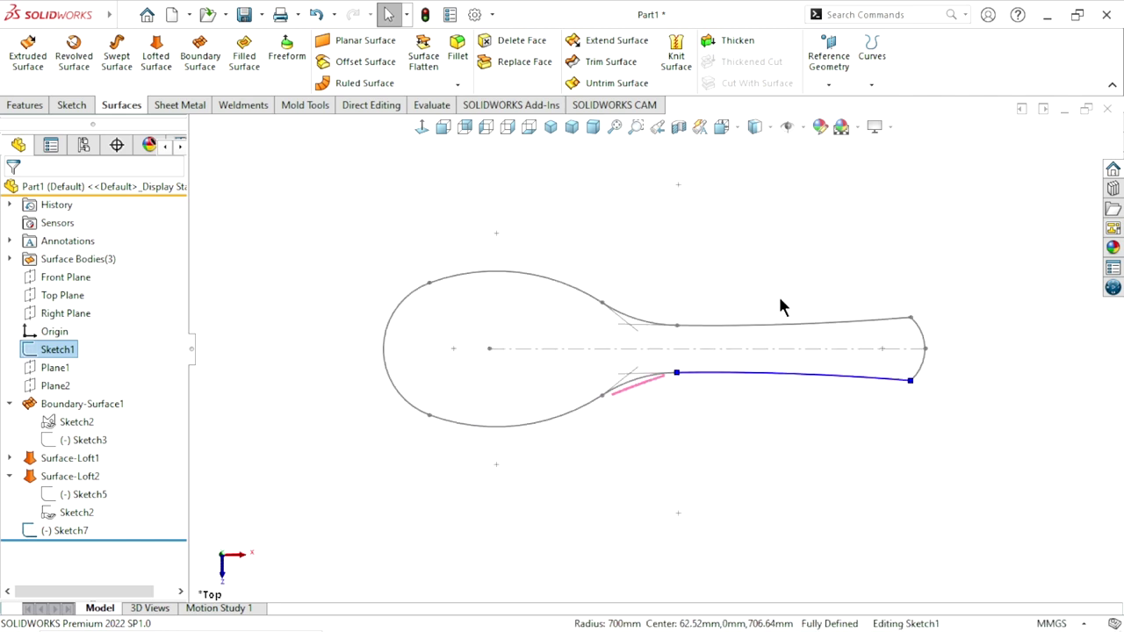
# Draw a vertical 18 mm centerline joining the ends of the R12 tip arc
pyautogui.click(122, 35)
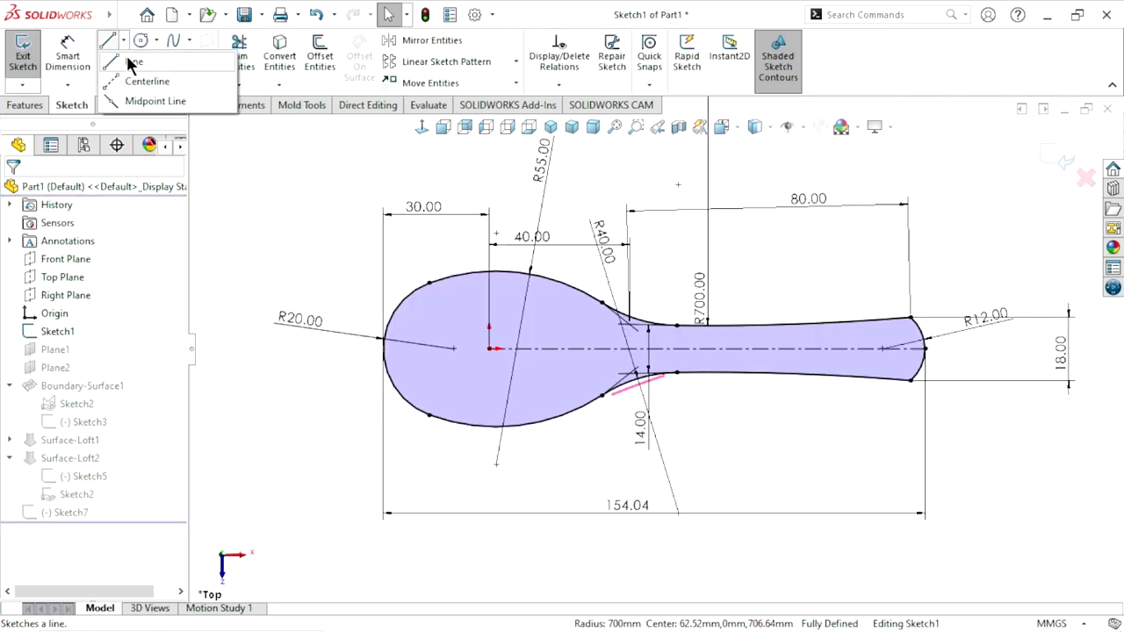
pyautogui.click(129, 82)
pyautogui.scroll(3, 928, 356)
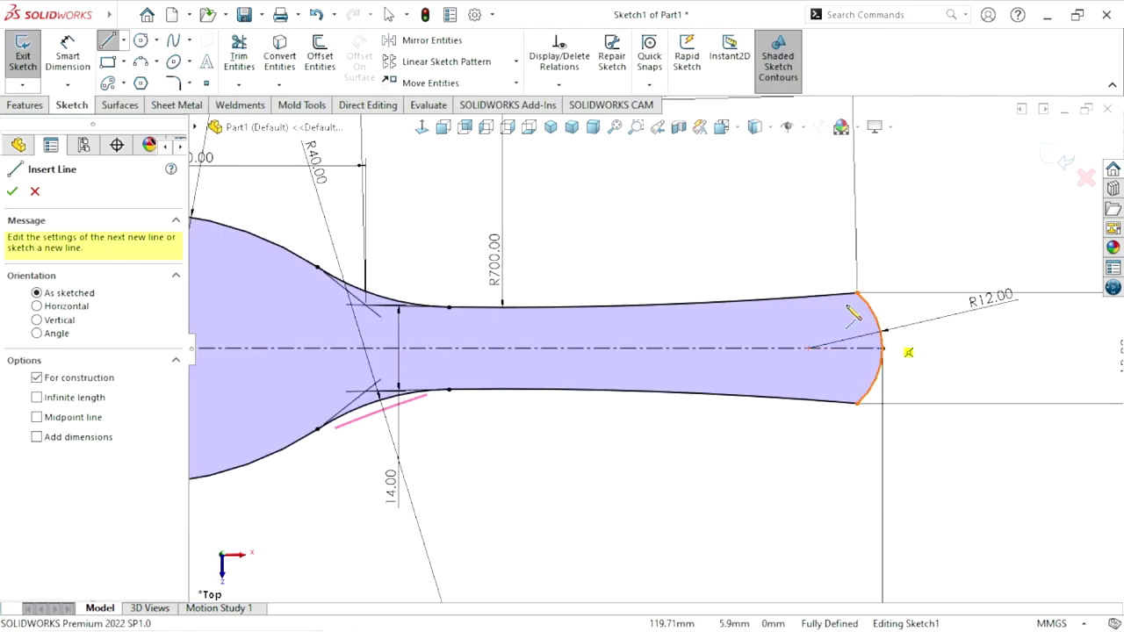
pyautogui.click(850, 293)
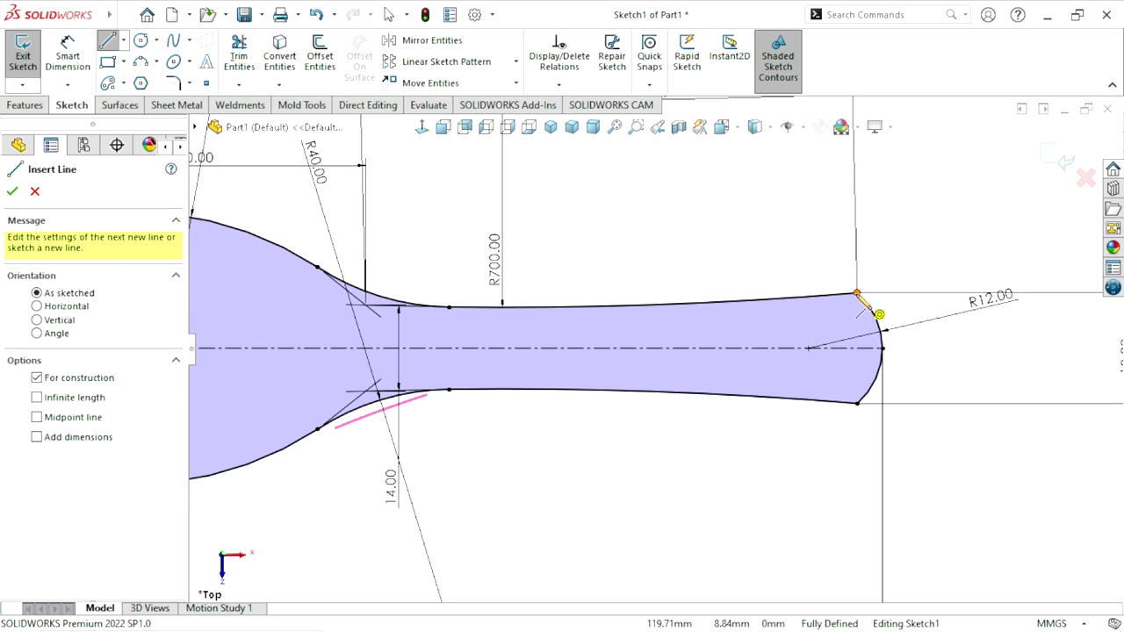
pyautogui.click(859, 405)
pyautogui.rightClick(953, 369)
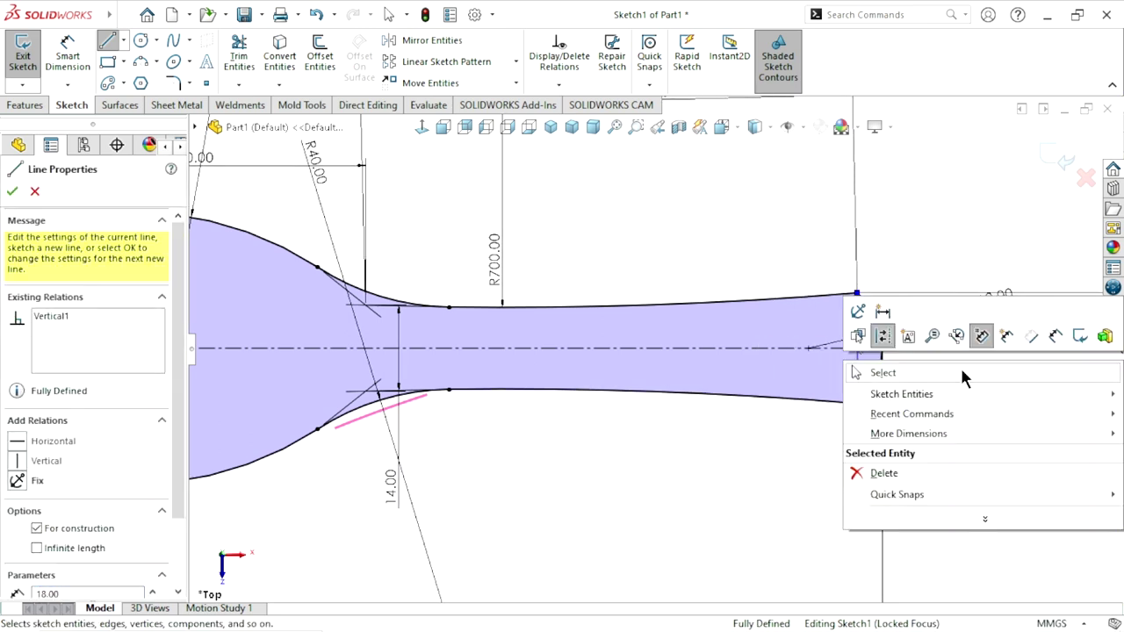
pyautogui.click(961, 369)
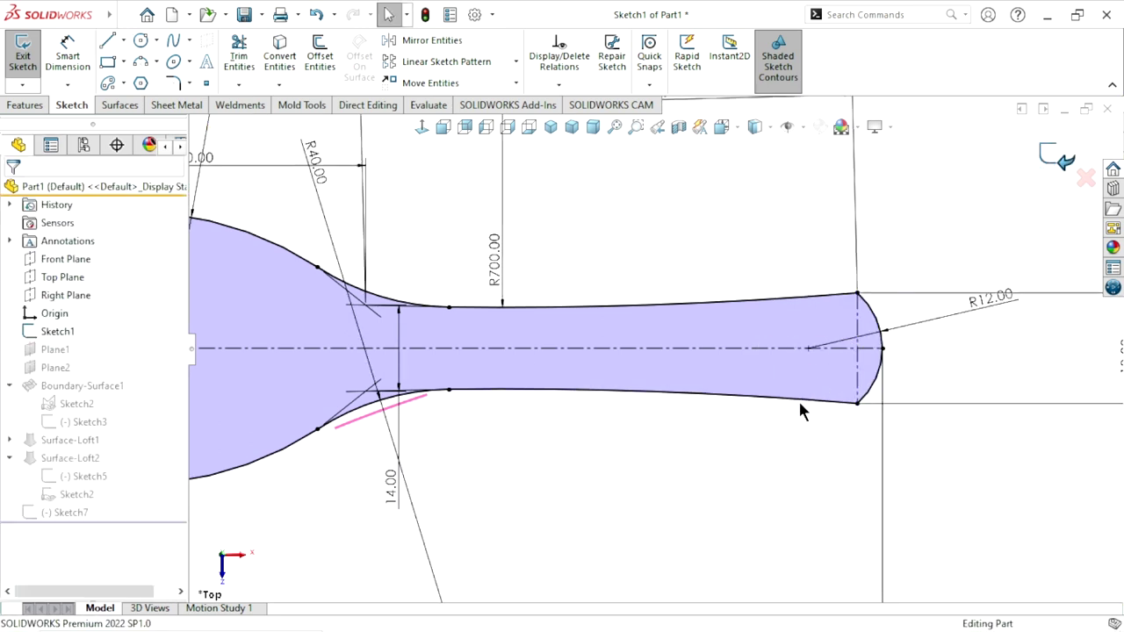
pyautogui.moveTo(800, 401); pyautogui.dragTo(727, 306, button='middle')
# Open Sketch7 for editing and orbit around the curve sketch
pyautogui.scroll(-3, 729, 303)
pyautogui.click(738, 310)
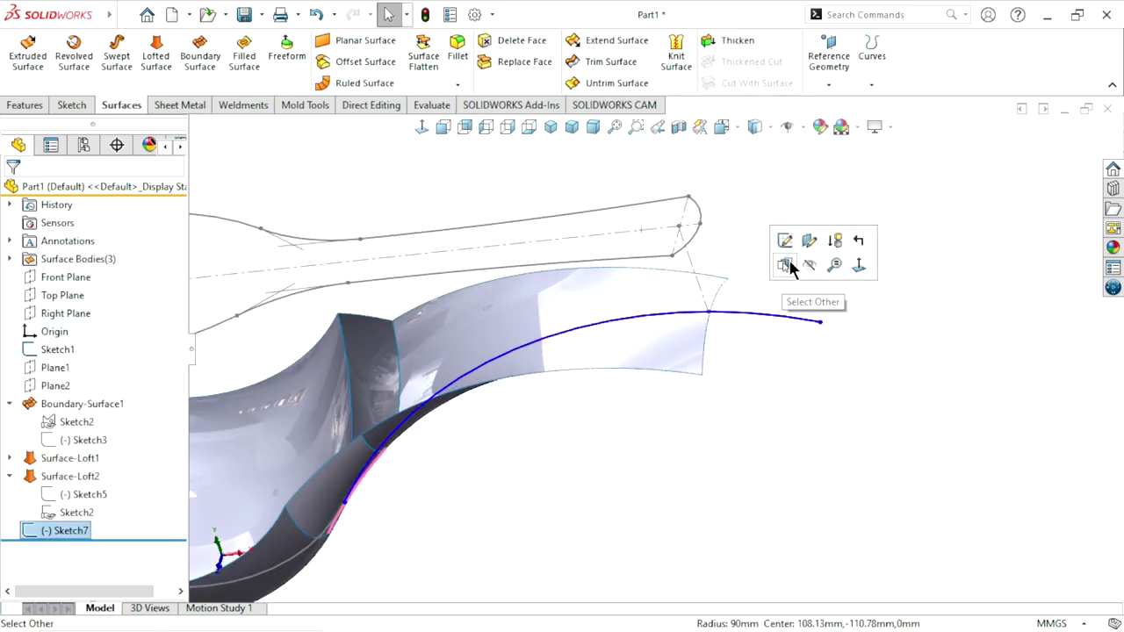
pyautogui.click(787, 240)
pyautogui.moveTo(853, 258)
pyautogui.mouseDown(button='middle')
pyautogui.moveTo(838, 269)
pyautogui.moveTo(747, 265)
pyautogui.moveTo(752, 300)
pyautogui.mouseUp(button='middle')
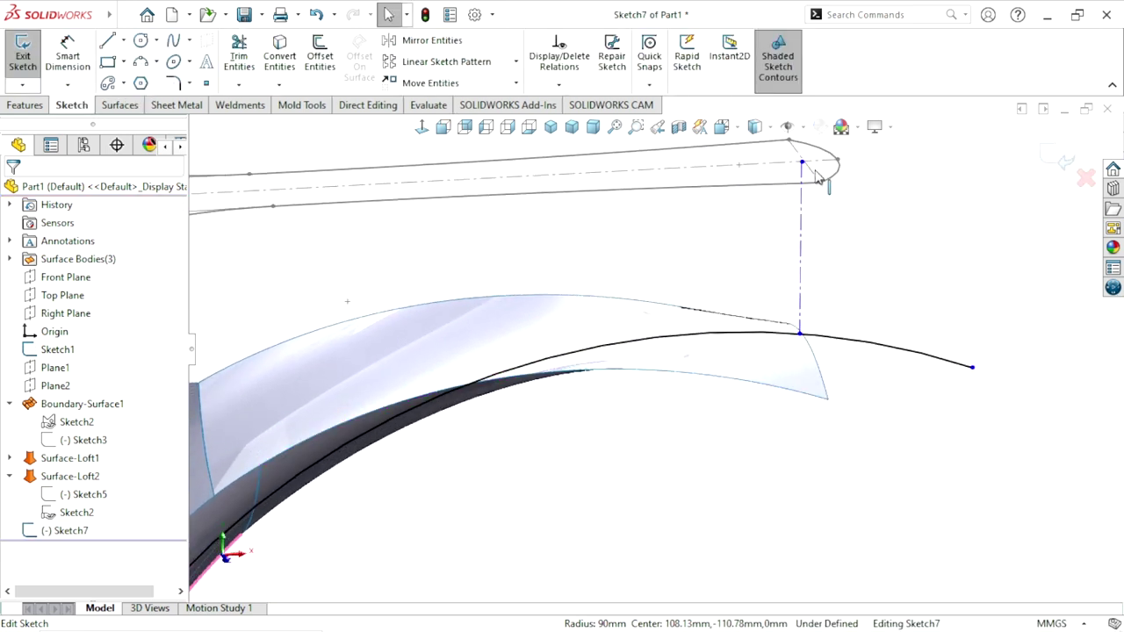
pyautogui.scroll(-3, 820, 180)
pyautogui.scroll(-2, 790, 201)
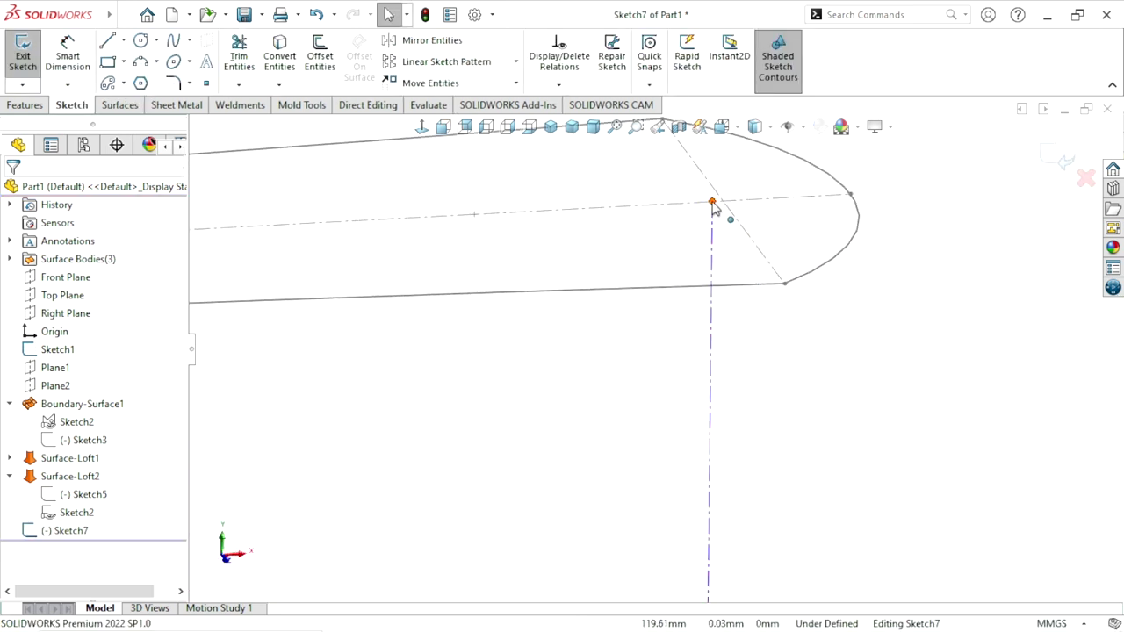
# Replace the endpoint's Coincident3 relation with a Pierce relation to Line2@Sketch1
pyautogui.click(712, 203)
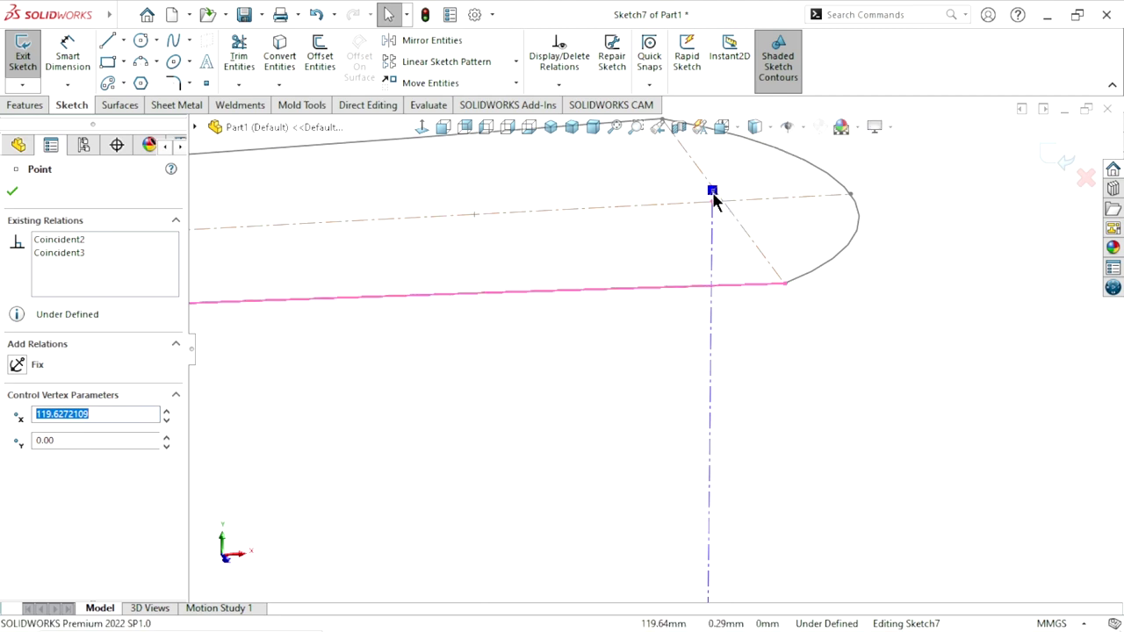
pyautogui.click(712, 193)
pyautogui.press('Delete')
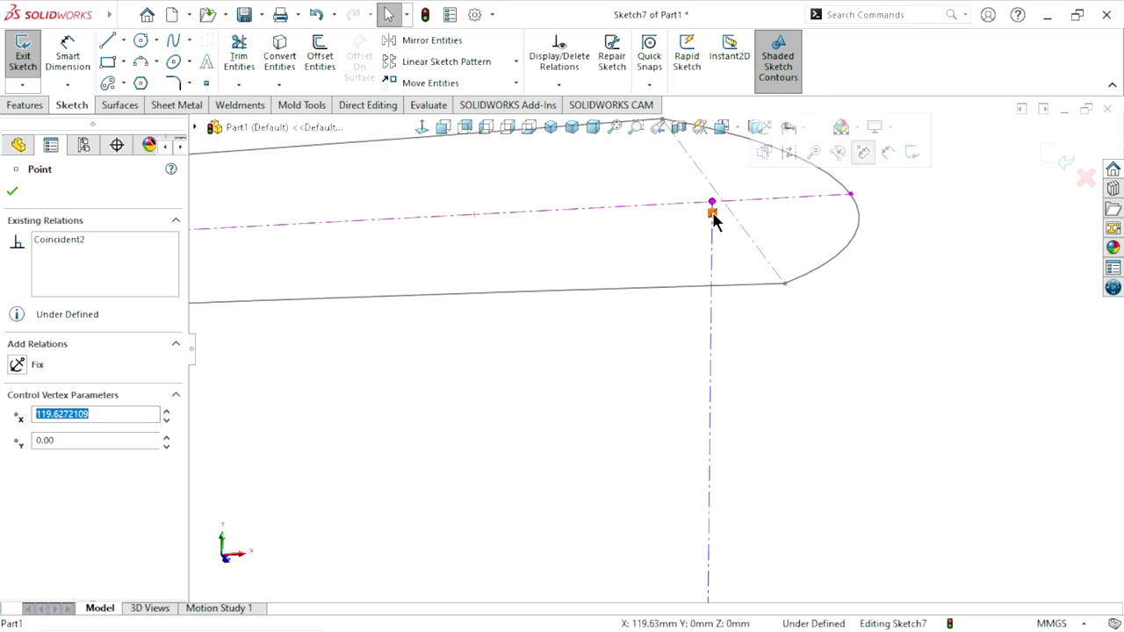
pyautogui.click(714, 214)
pyautogui.keyDown('ctrl'); pyautogui.click(730, 216); pyautogui.keyUp('ctrl')
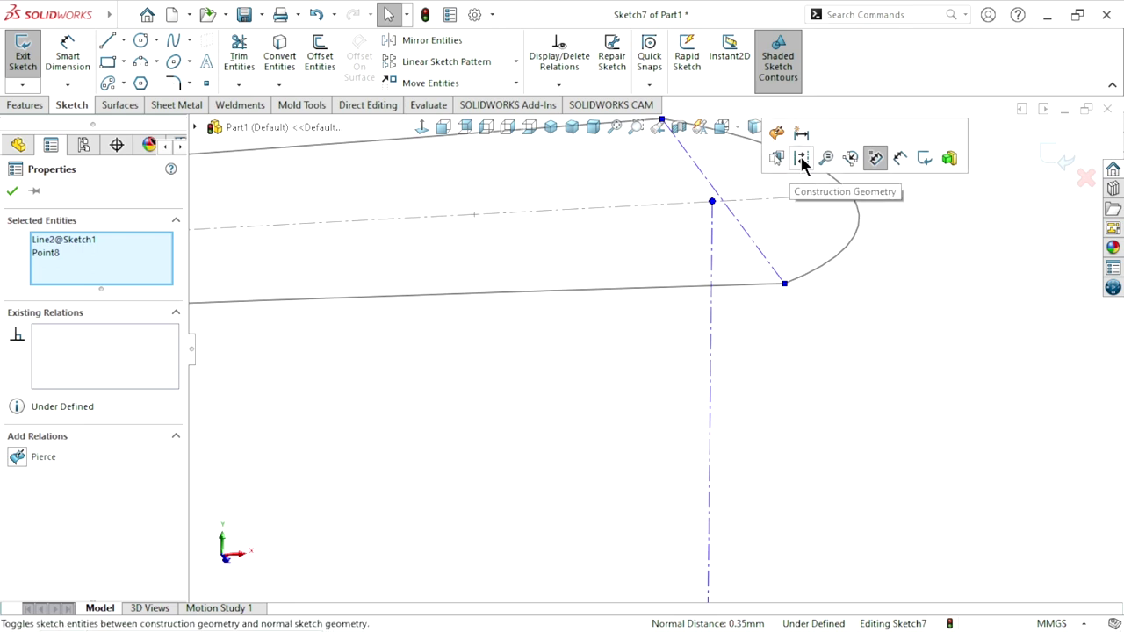
pyautogui.click(776, 133)
pyautogui.click(863, 273)
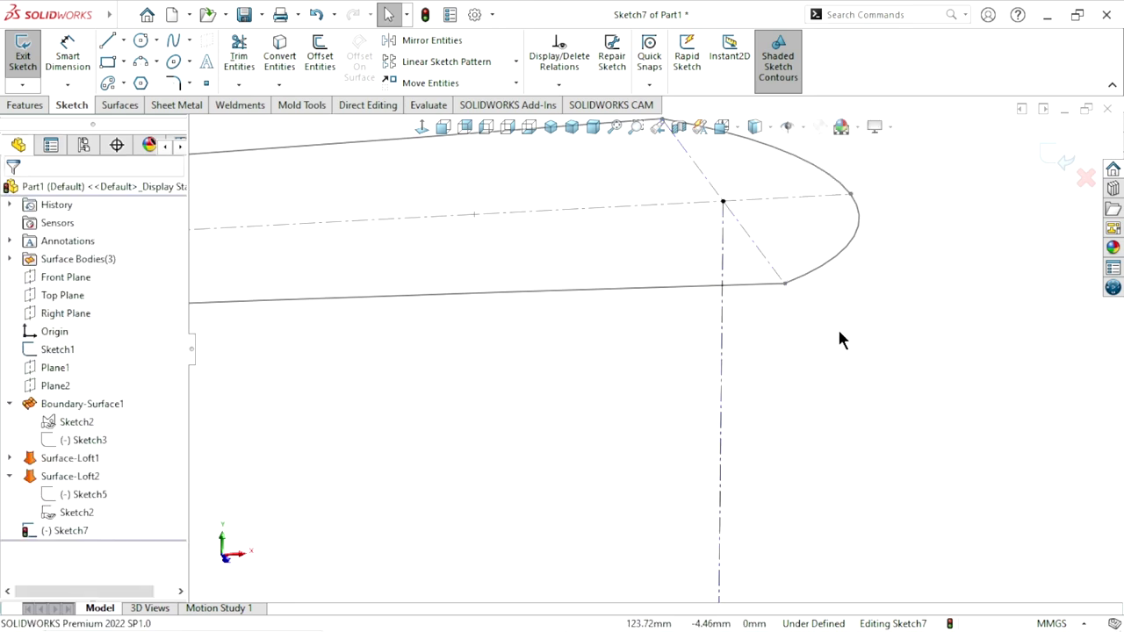
# Exit Sketch7 and reopen it for editing
pyautogui.click(1050, 160)
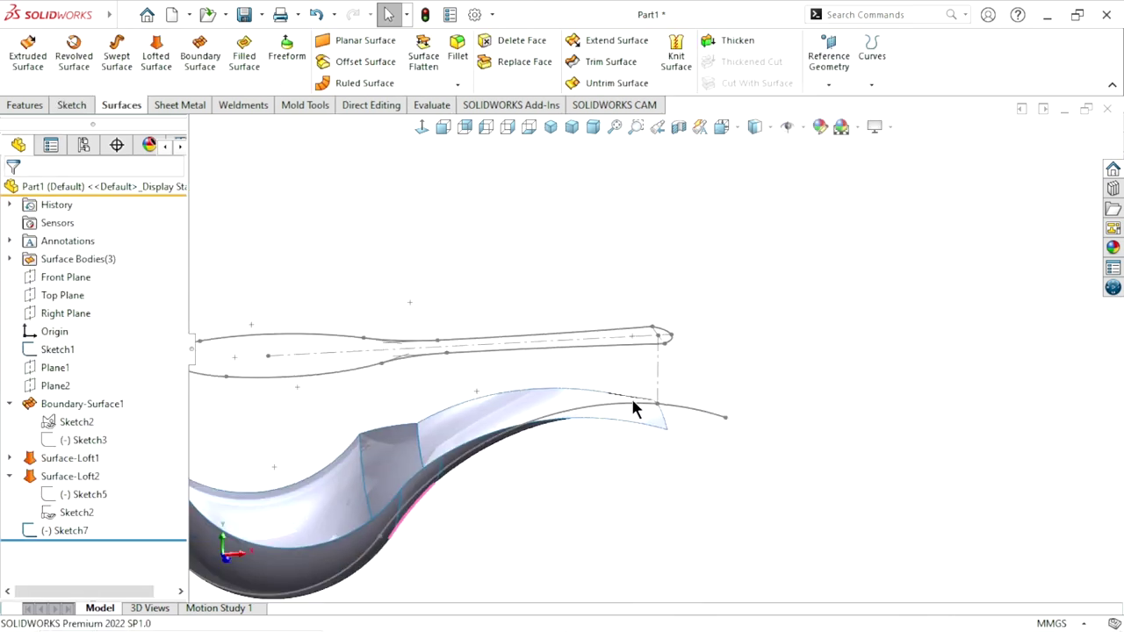
pyautogui.click(772, 404)
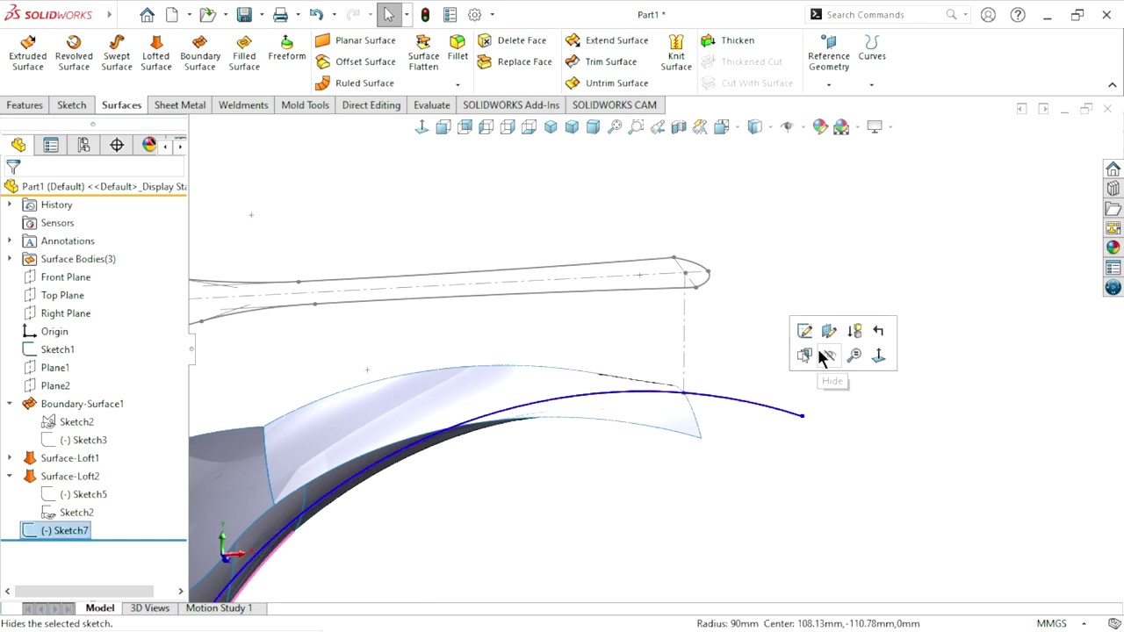
pyautogui.click(803, 330)
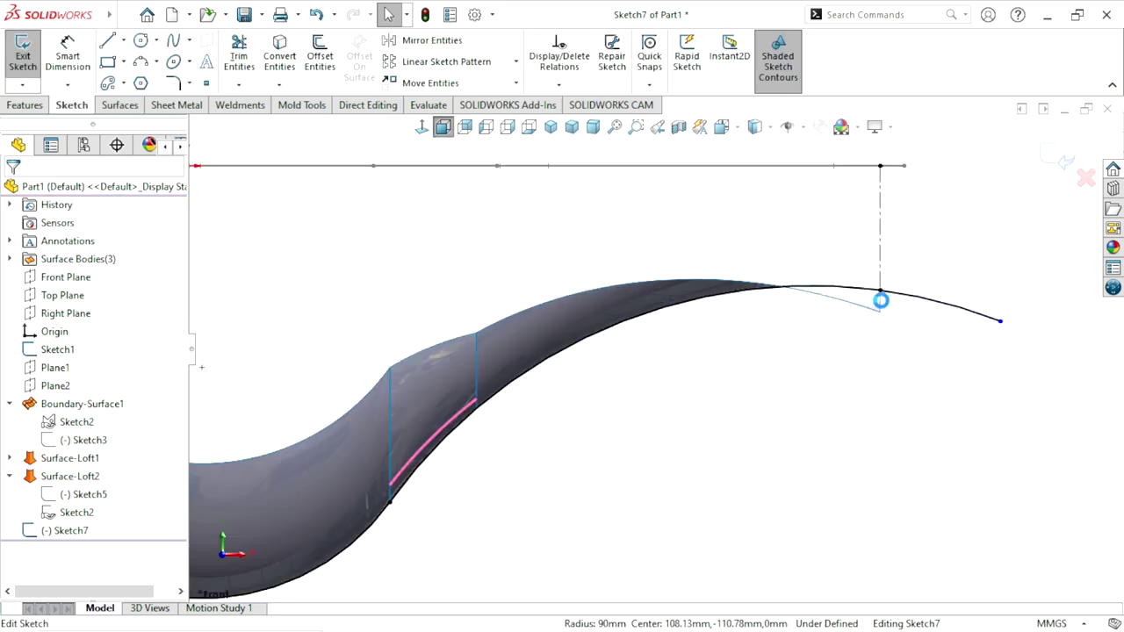
# Cancel Trim Entities without trimming anything and exit Sketch7 back to the part
pyautogui.click(239, 58)
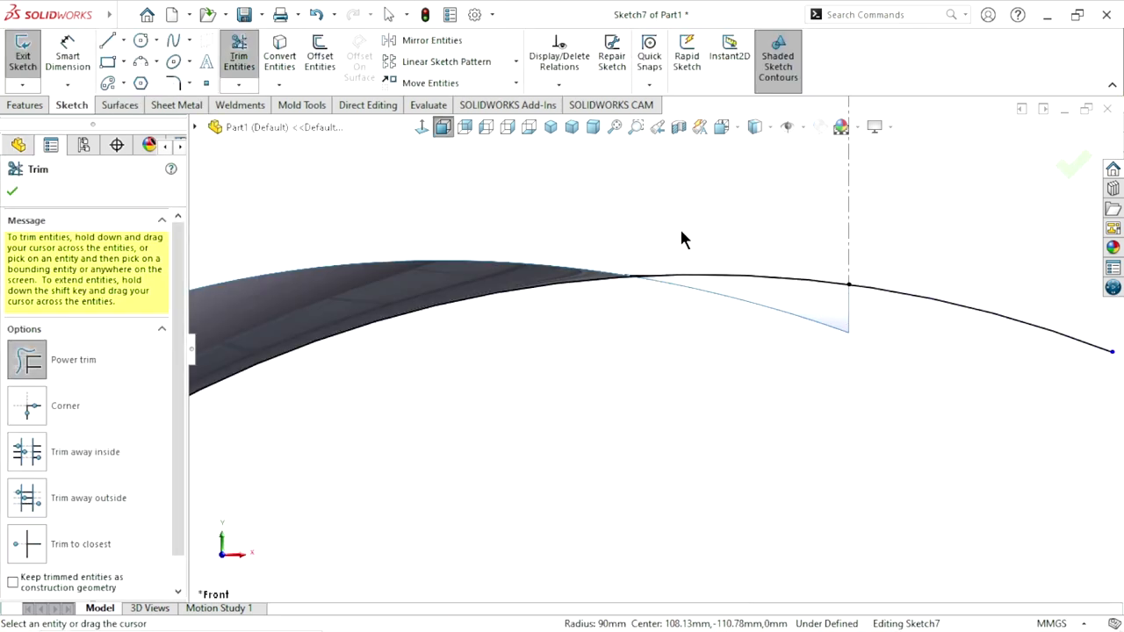
pyautogui.scroll(2, 606, 317)
pyautogui.scroll(3, 527, 360)
pyautogui.scroll(-2, 439, 431)
pyautogui.scroll(3, 448, 426)
pyautogui.scroll(1, 562, 369)
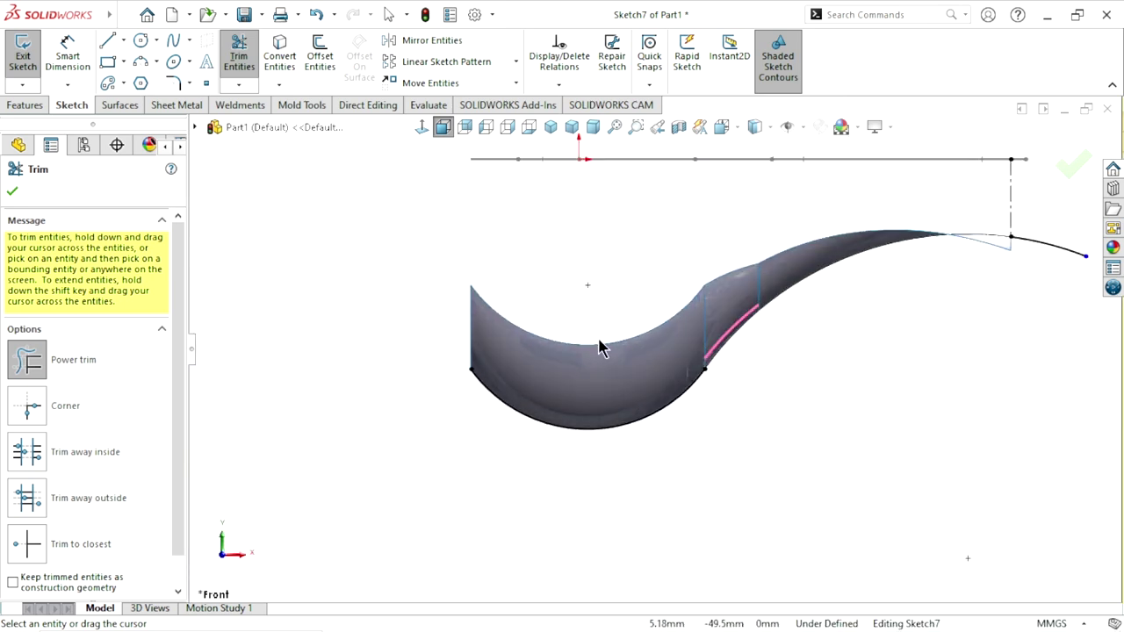
pyautogui.click(12, 191)
pyautogui.scroll(3, 527, 325)
pyautogui.scroll(-3, 816, 263)
pyautogui.click(1065, 156)
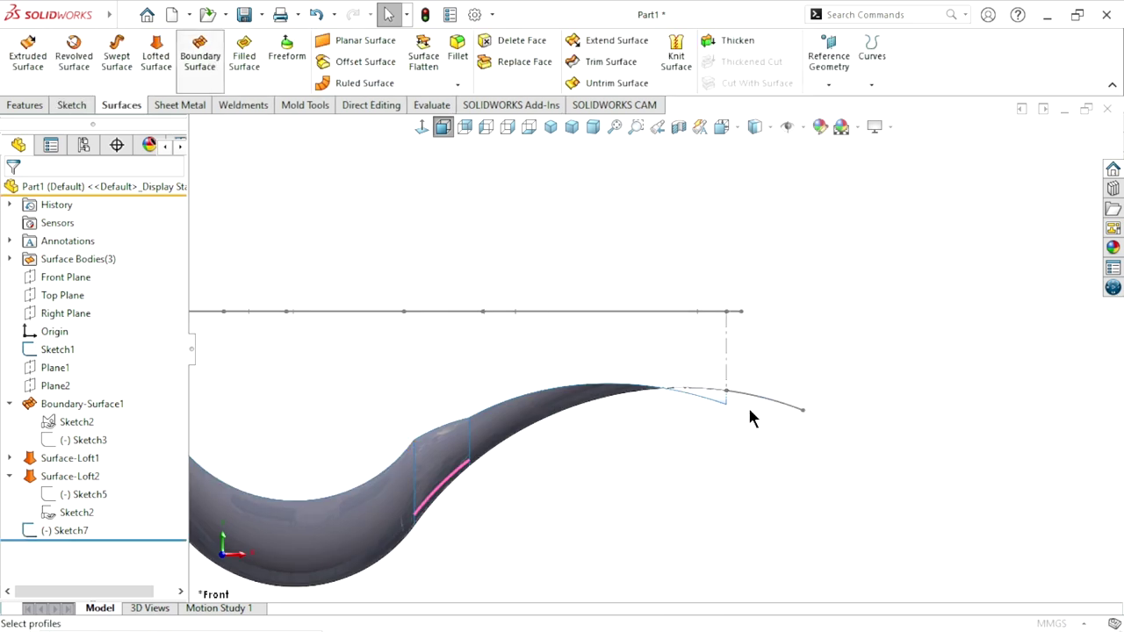
# Set the existing surface's end edge as a Select Group for boundary Direction 1
pyautogui.moveTo(746, 402)
pyautogui.mouseDown(button='middle')
pyautogui.moveTo(727, 375)
pyautogui.moveTo(725, 386)
pyautogui.mouseUp(button='middle')
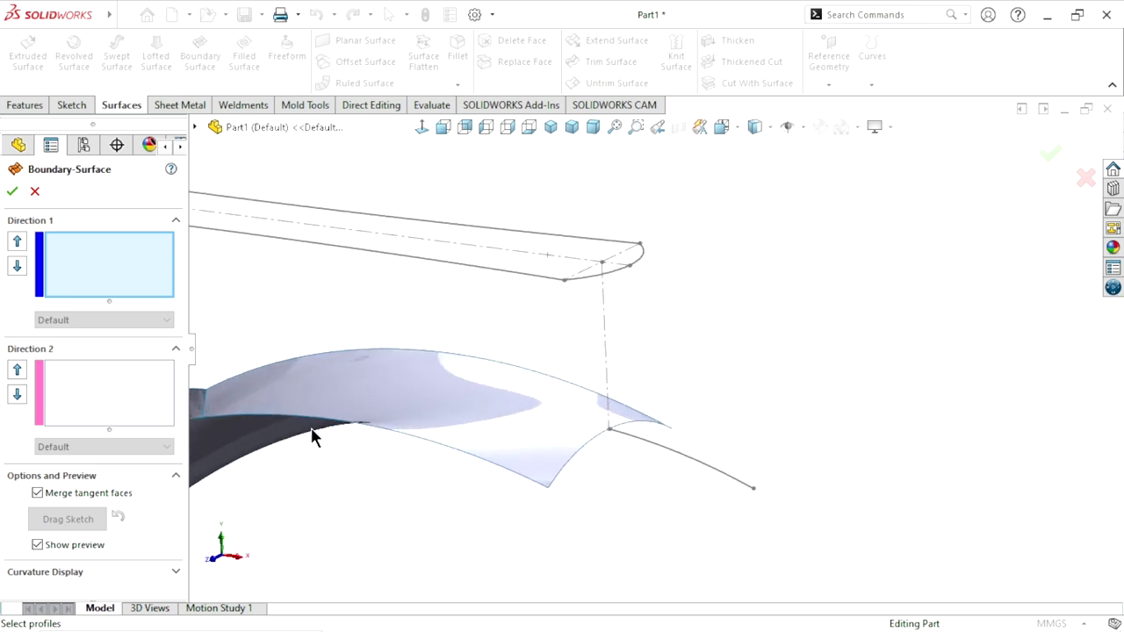
pyautogui.rightClick(97, 269)
pyautogui.click(158, 316)
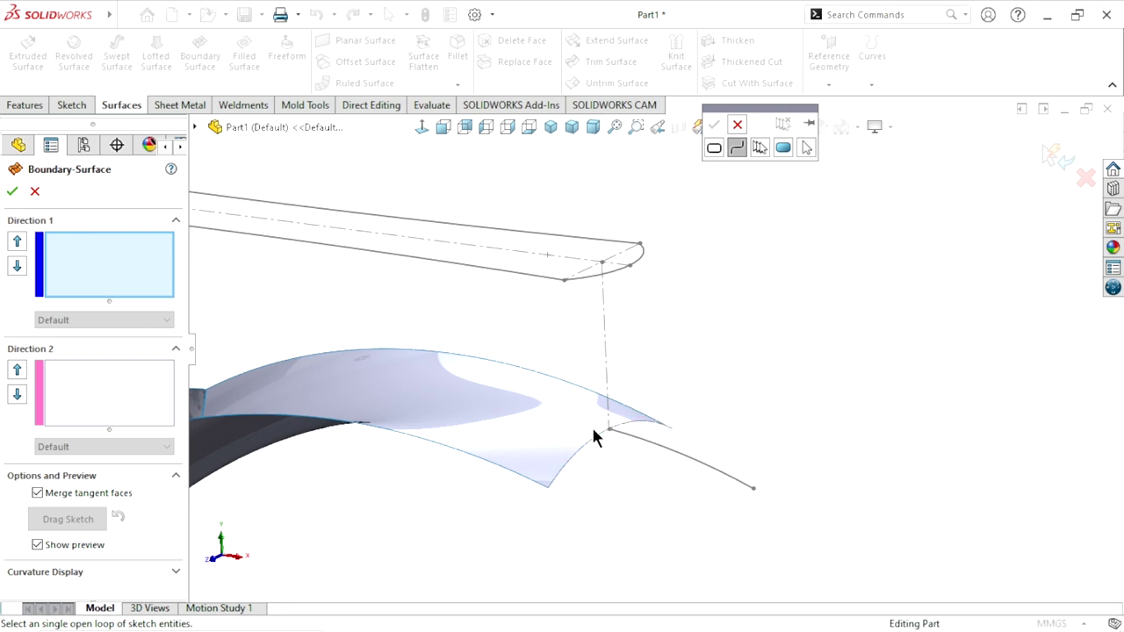
pyautogui.click(760, 147)
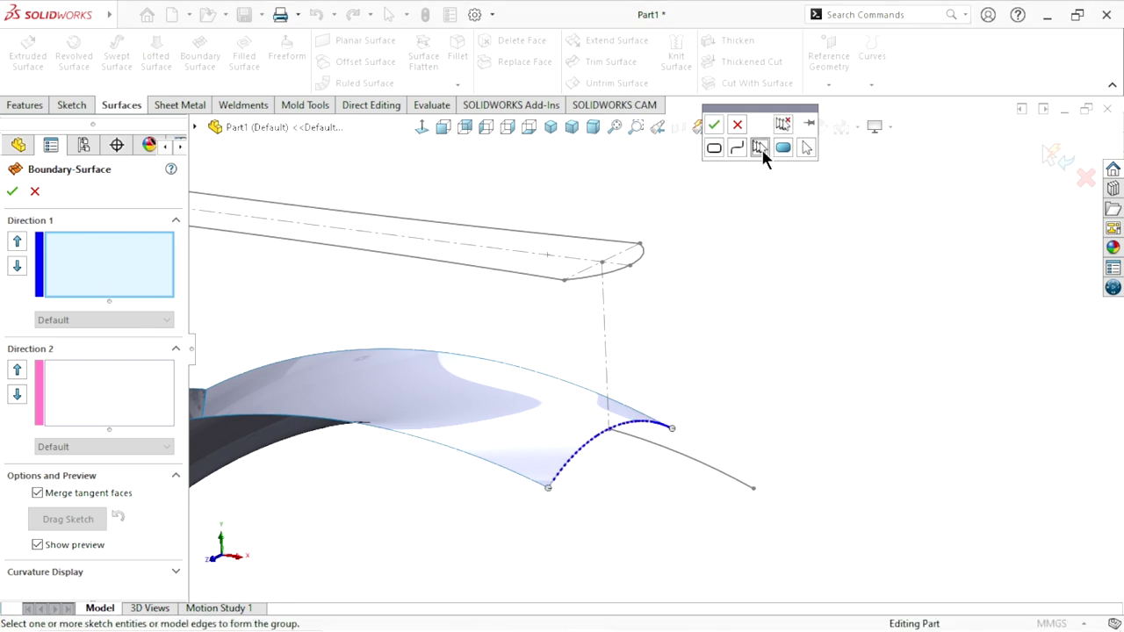
pyautogui.click(592, 448)
pyautogui.click(592, 448)
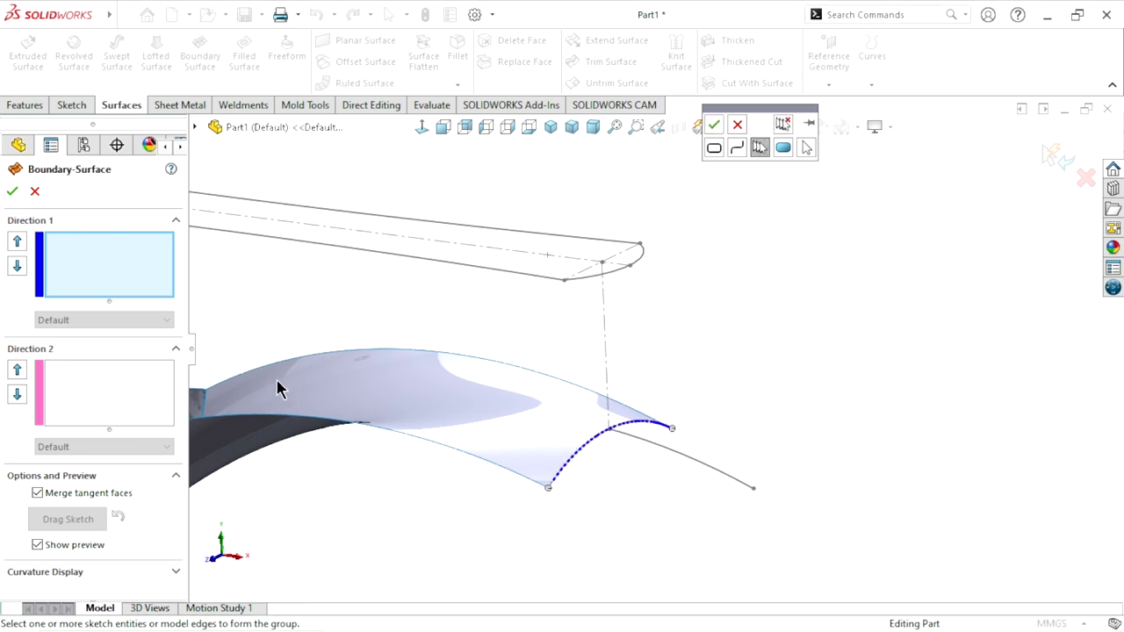
pyautogui.click(598, 450)
pyautogui.click(595, 446)
pyautogui.click(713, 125)
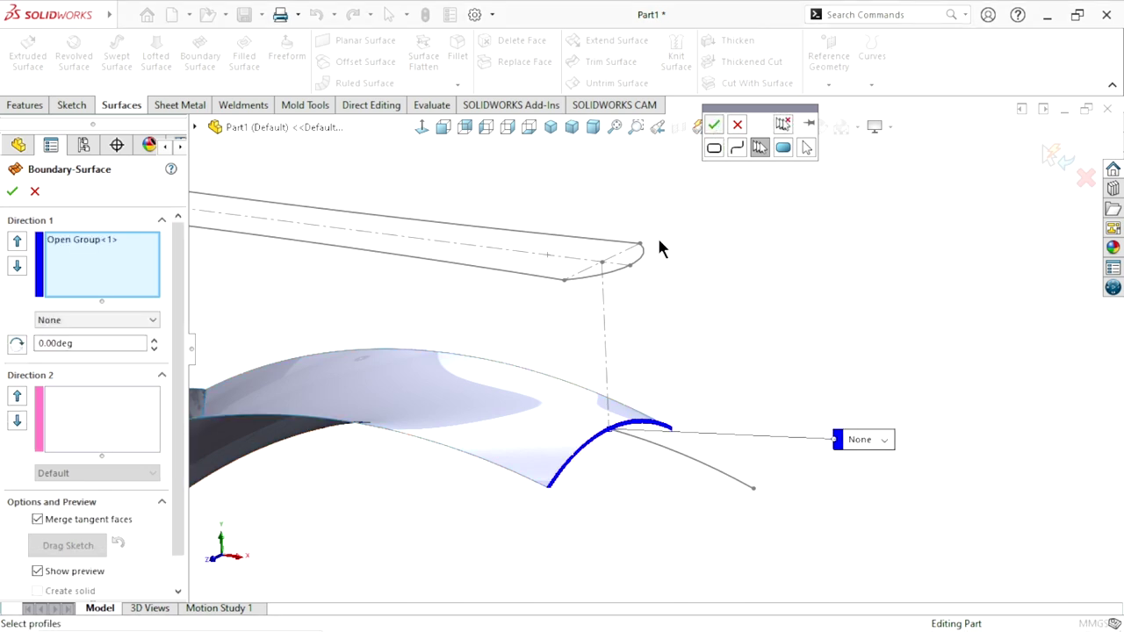
# Use the Sketch7 curve as an open loop for Direction 2 and accept Boundary-Surface3
pyautogui.click(107, 417)
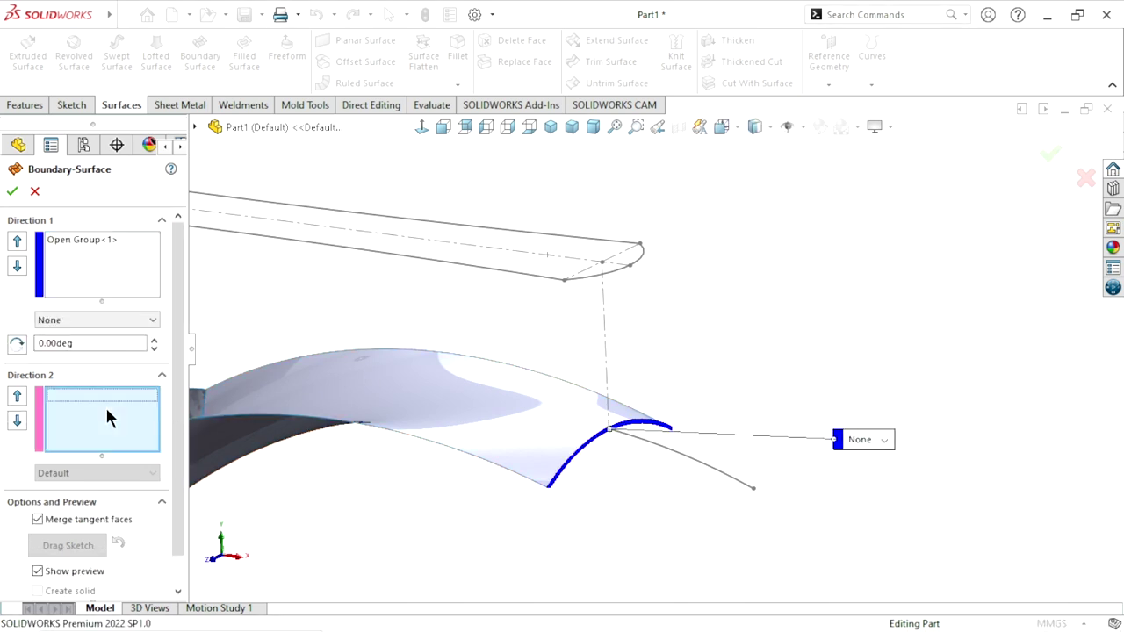
pyautogui.rightClick(107, 417)
pyautogui.click(139, 463)
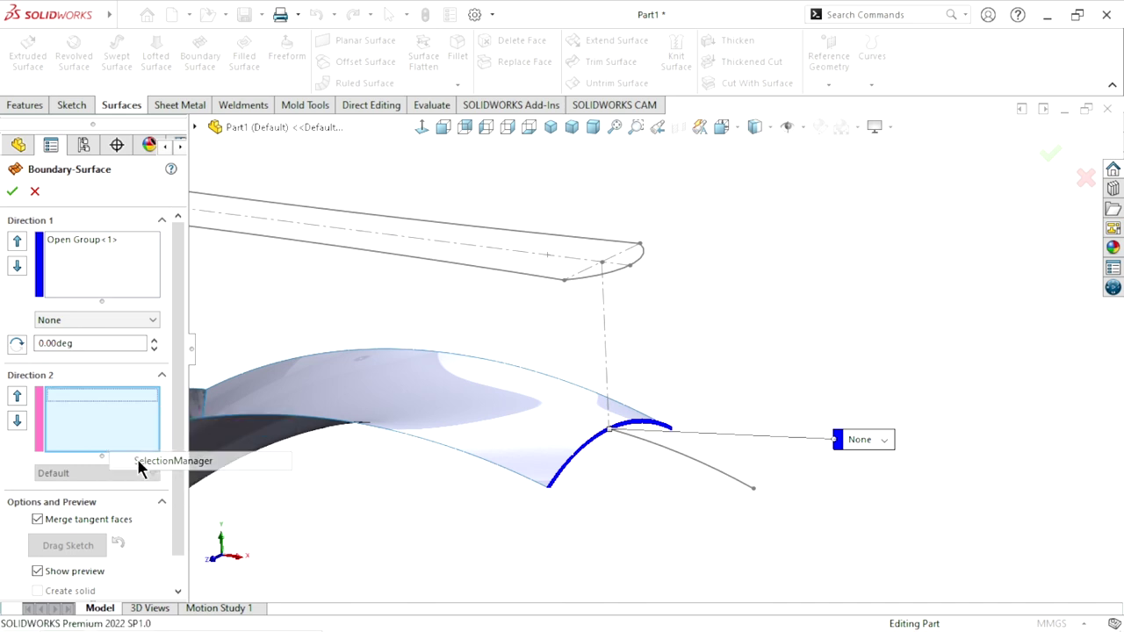
pyautogui.click(694, 470)
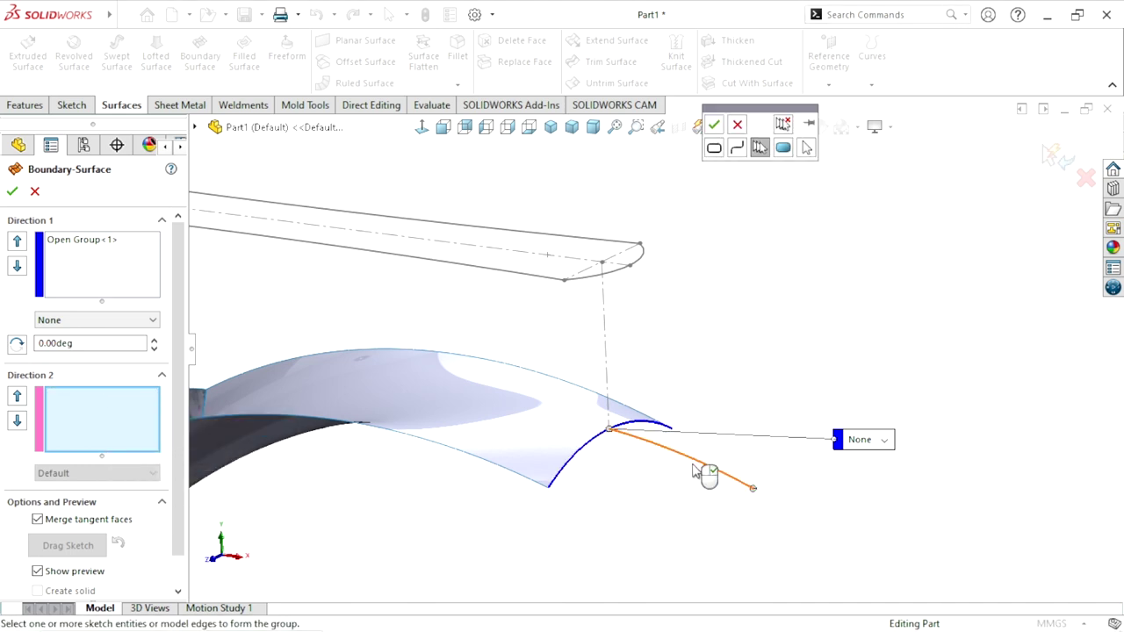
pyautogui.click(733, 146)
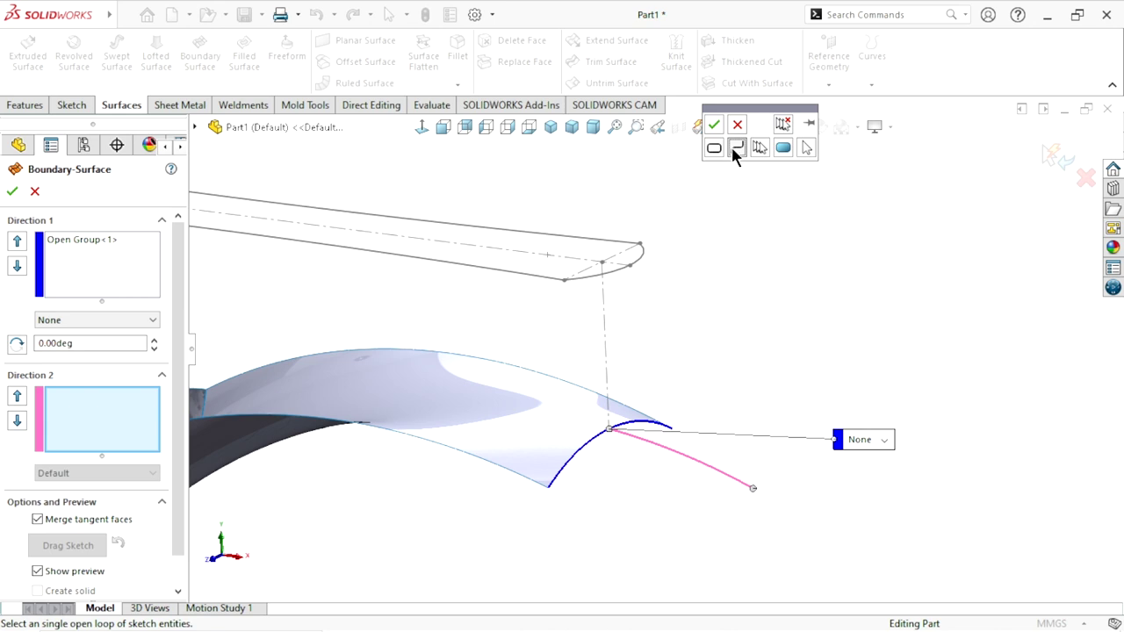
pyautogui.click(713, 123)
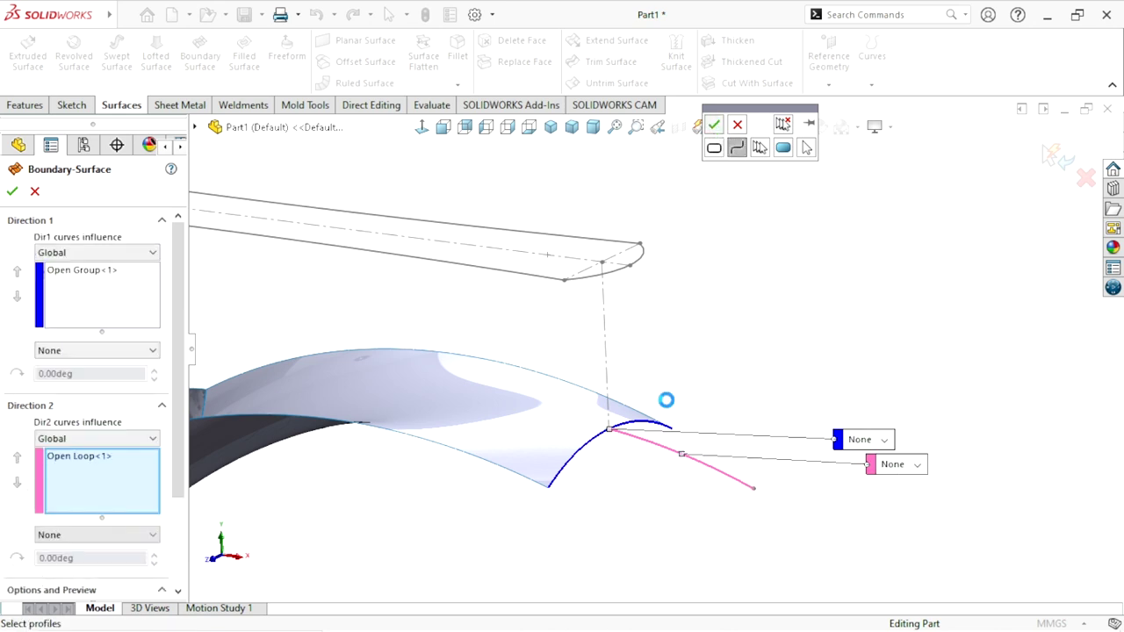
pyautogui.moveTo(648, 464)
pyautogui.mouseDown(button='middle')
pyautogui.moveTo(670, 474)
pyautogui.moveTo(686, 391)
pyautogui.moveTo(663, 419)
pyautogui.moveTo(704, 357)
pyautogui.moveTo(708, 378)
pyautogui.moveTo(671, 328)
pyautogui.mouseUp(button='middle')
pyautogui.scroll(-3, 672, 328)
pyautogui.moveTo(658, 378)
pyautogui.mouseDown(button='middle')
pyautogui.moveTo(665, 343)
pyautogui.moveTo(659, 381)
pyautogui.mouseUp(button='middle')
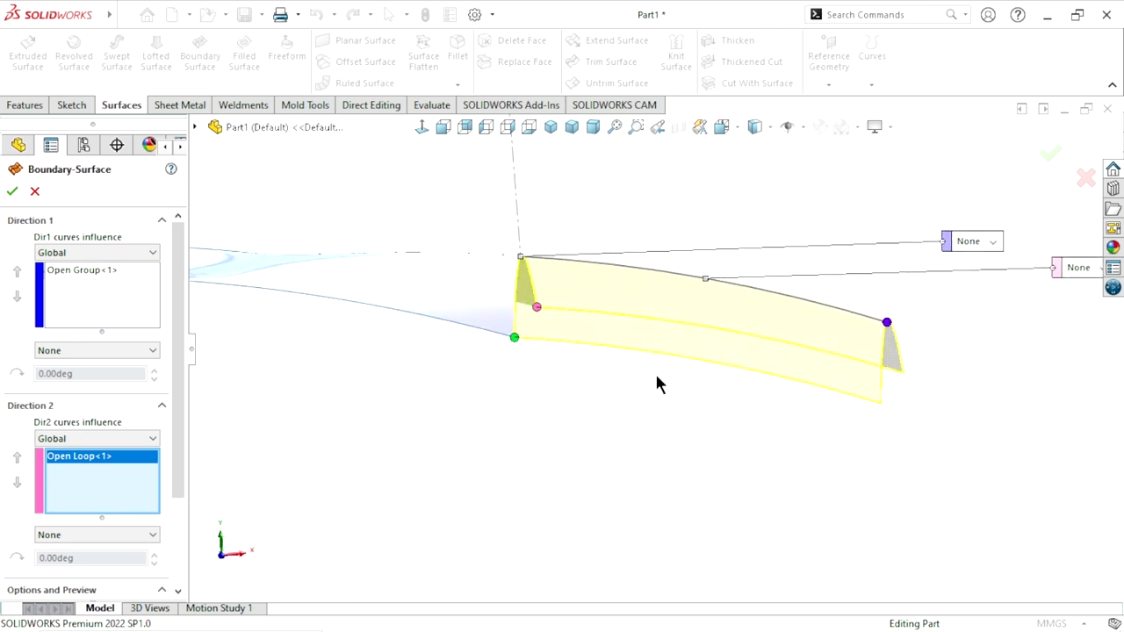
pyautogui.click(11, 195)
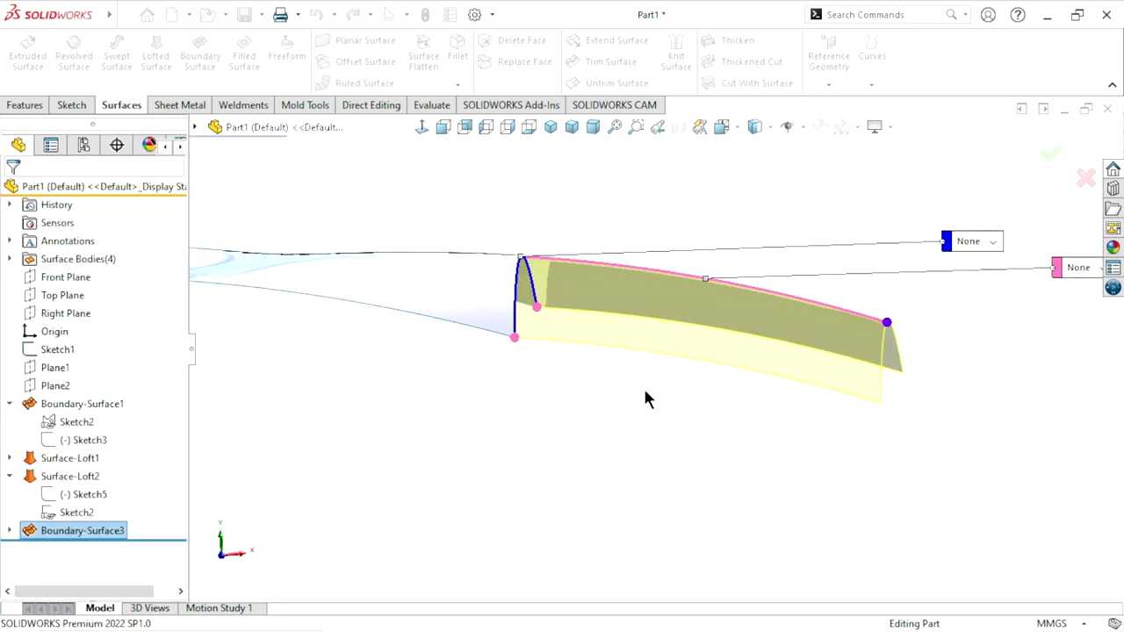
# Box-select all the spoon surfaces and knit them into Surface-Knit1
pyautogui.moveTo(621, 400)
pyautogui.mouseDown(button='middle')
pyautogui.moveTo(527, 405)
pyautogui.moveTo(523, 483)
pyautogui.moveTo(597, 333)
pyautogui.mouseUp(button='middle')
pyautogui.scroll(-5, 598, 333)
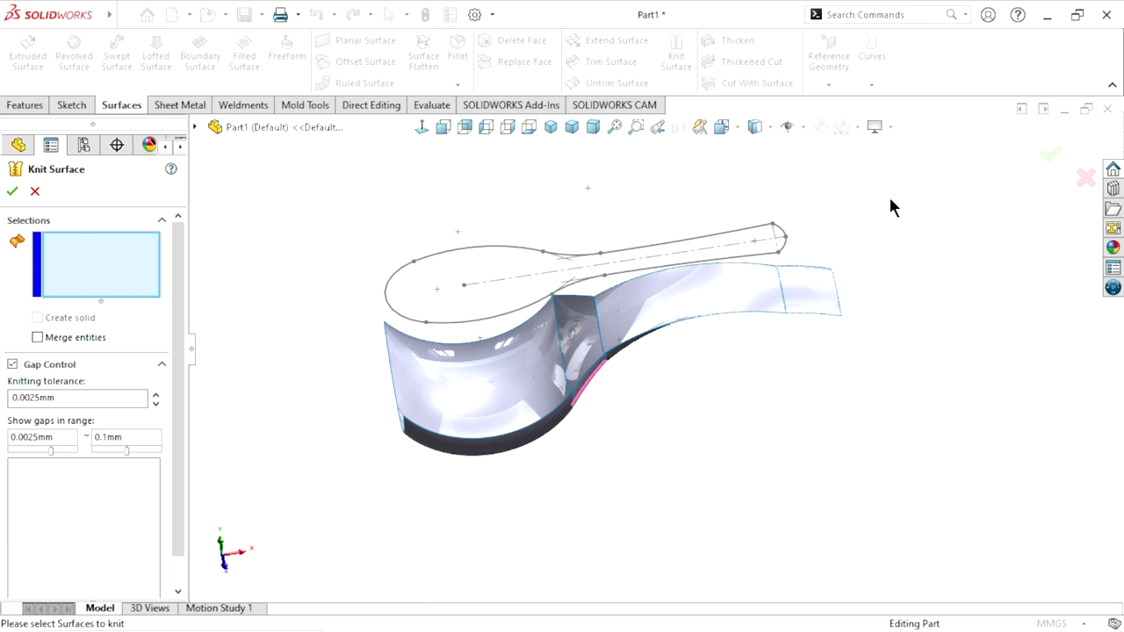
pyautogui.moveTo(874, 176); pyautogui.dragTo(335, 515)
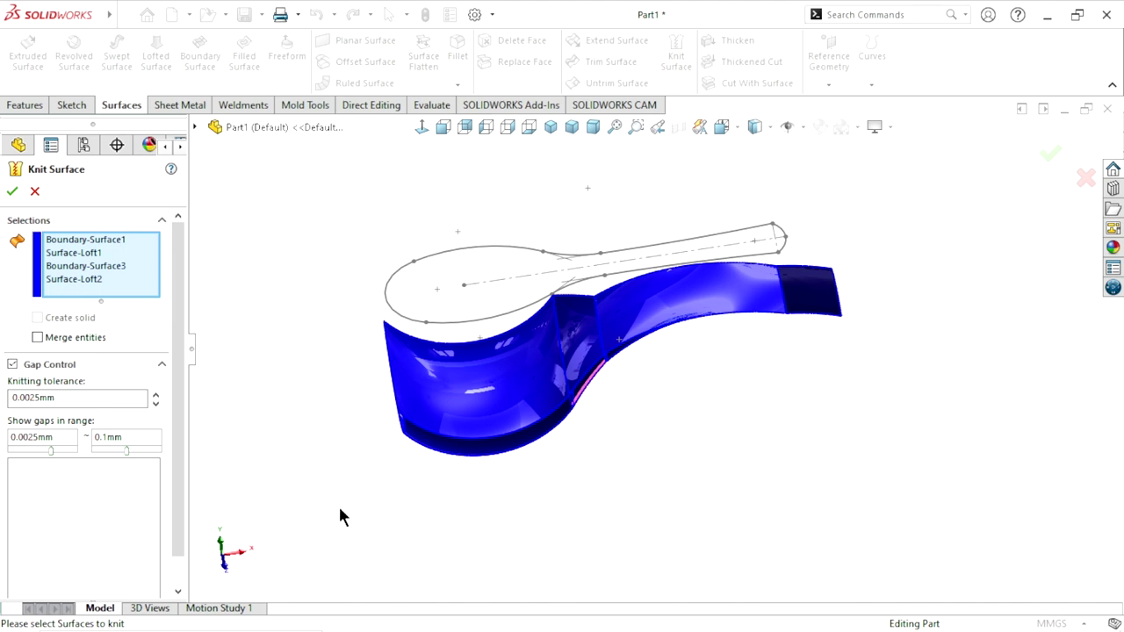
pyautogui.click(13, 191)
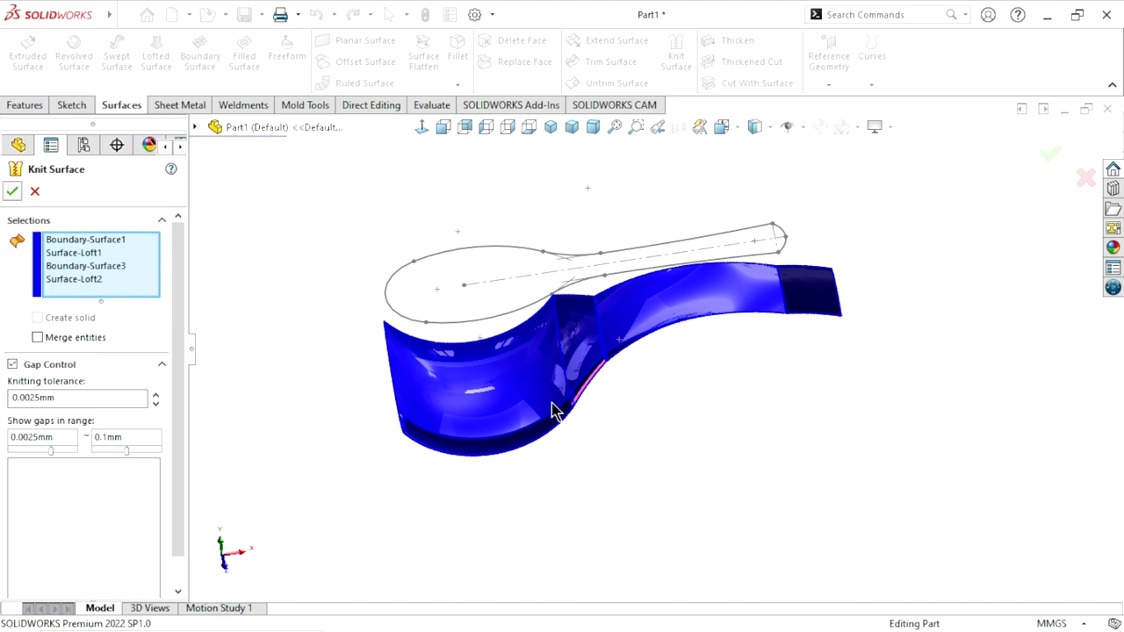
# Collapse Surface-Loft2 and Boundary-Surface1 in the FeatureManager tree
pyautogui.scroll(2, 694, 430)
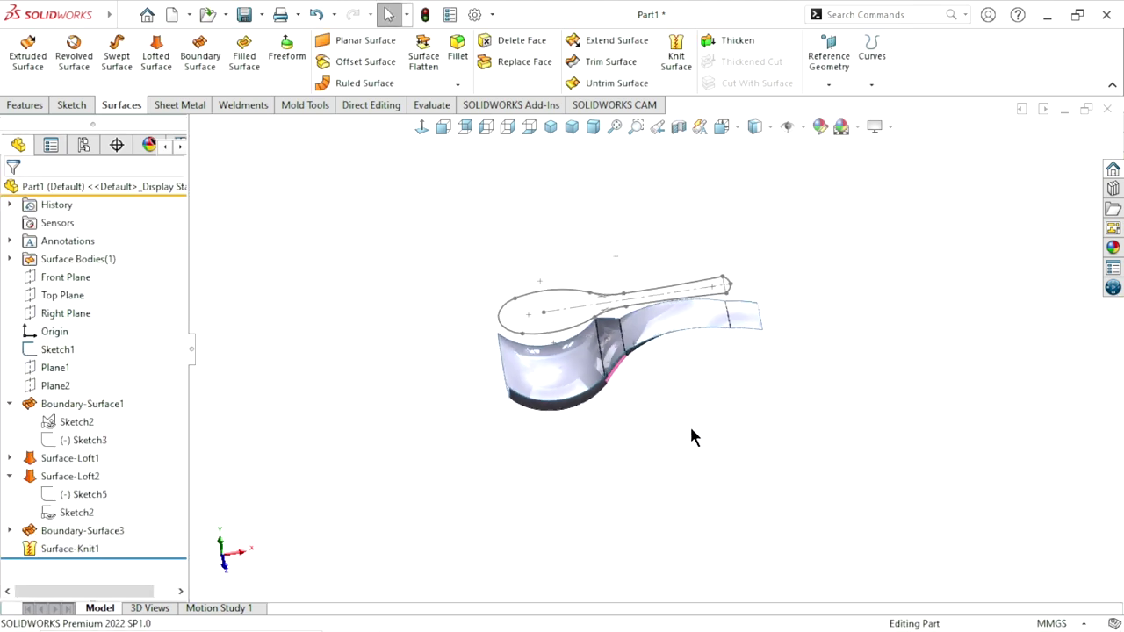
pyautogui.scroll(-2, 654, 356)
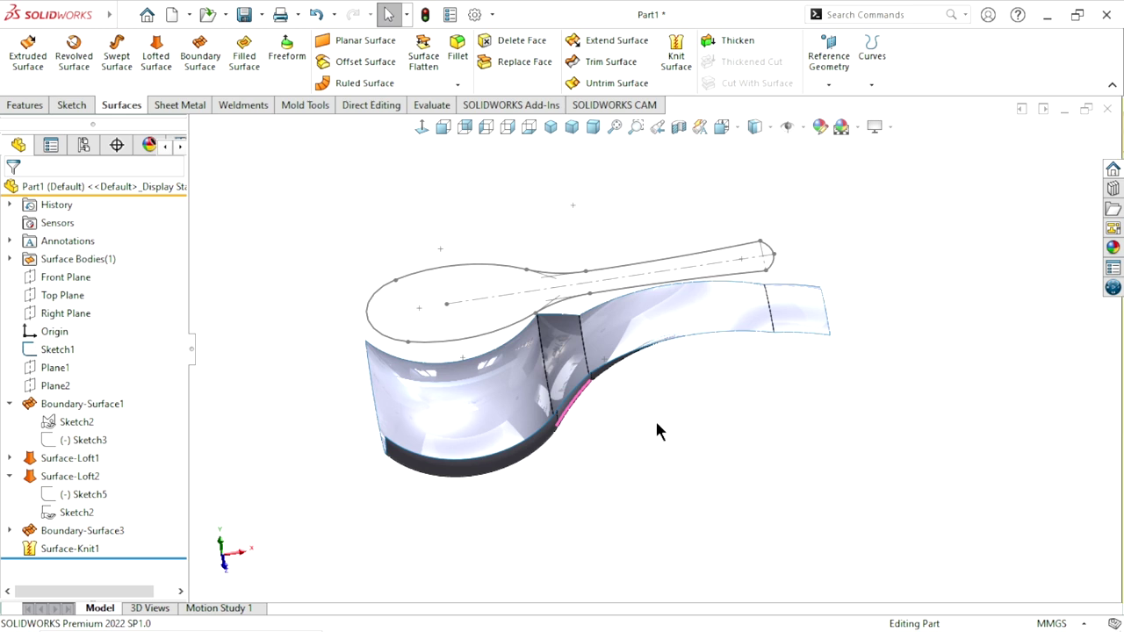
pyautogui.click(9, 476)
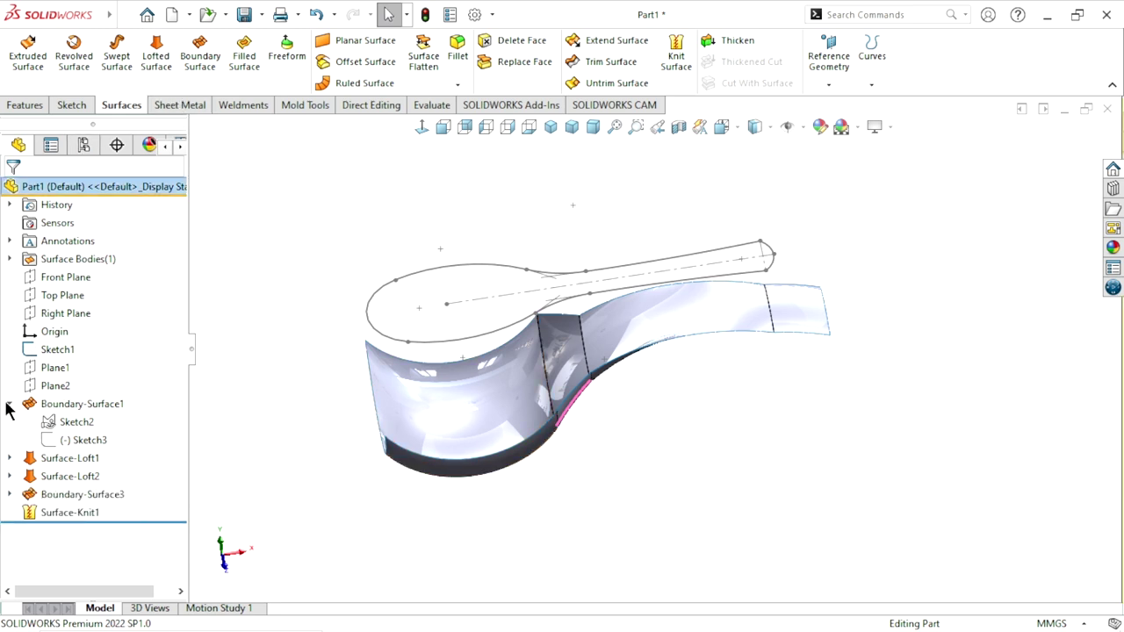
pyautogui.click(10, 404)
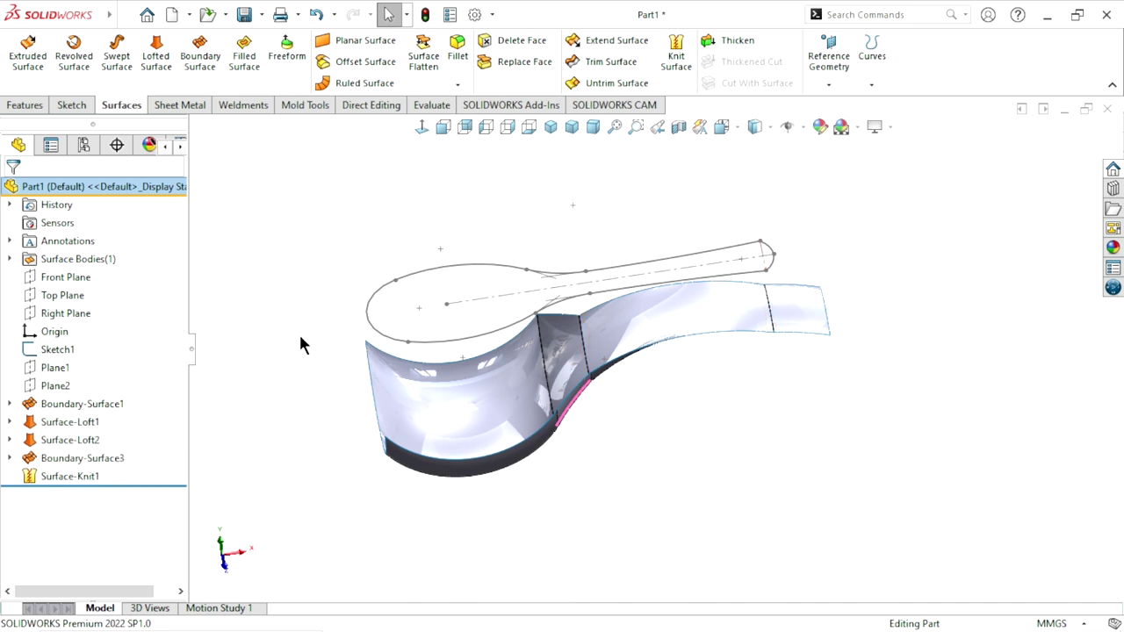
# Trim the knitted surface with Sketch1, removing the outer pieces
pyautogui.click(601, 63)
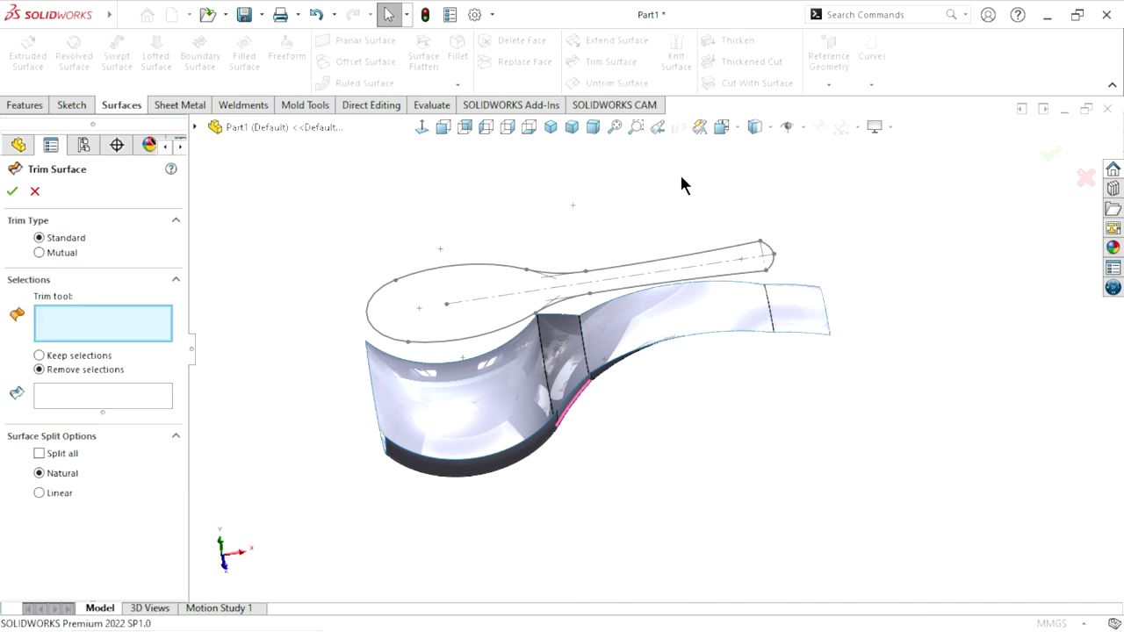
pyautogui.click(452, 266)
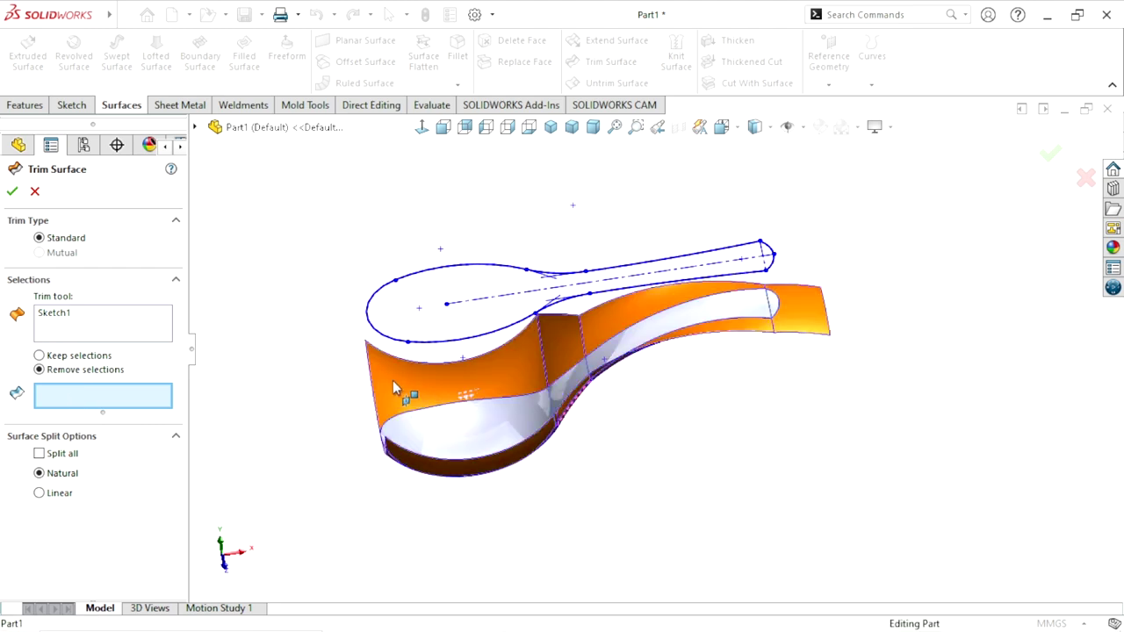
pyautogui.click(392, 380)
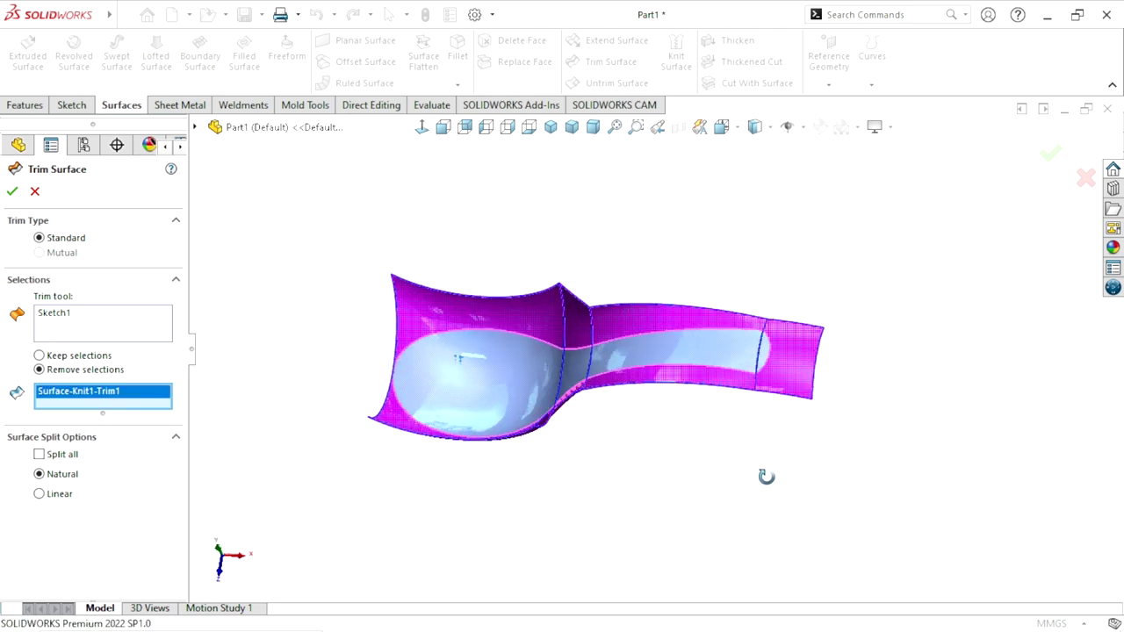
pyautogui.moveTo(741, 426); pyautogui.dragTo(770, 422, button='middle')
pyautogui.click(12, 191)
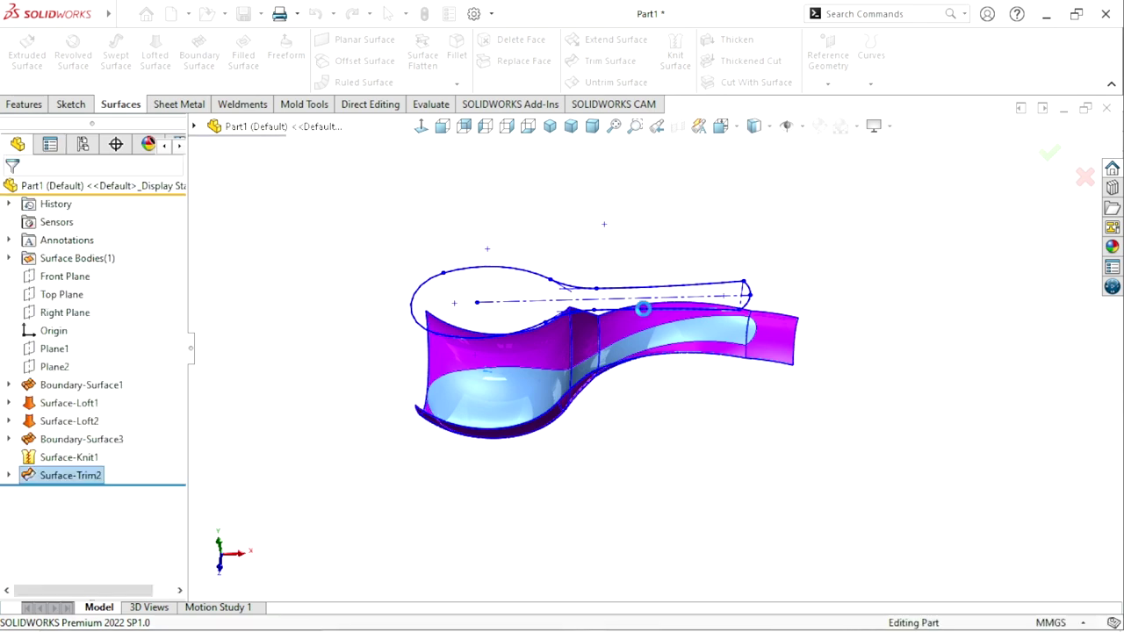
# Hide the Sketch1 spoon outline and start the Thicken feature
pyautogui.scroll(-2, 608, 381)
pyautogui.scroll(-3, 614, 377)
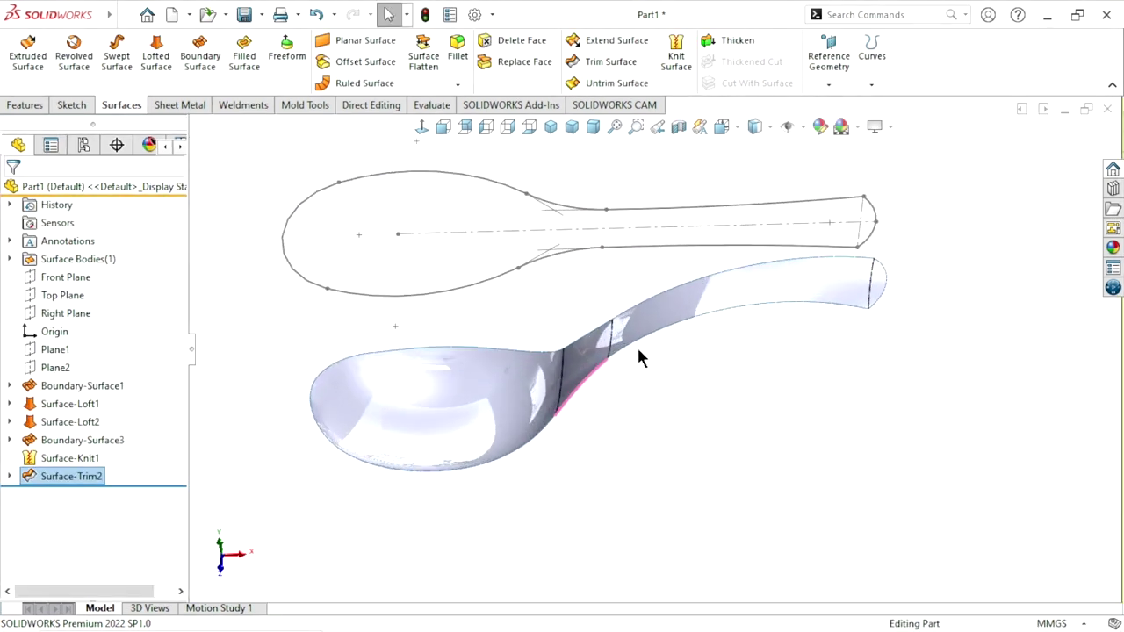
pyautogui.moveTo(655, 369)
pyautogui.mouseDown(button='middle')
pyautogui.moveTo(618, 356)
pyautogui.moveTo(589, 309)
pyautogui.mouseUp(button='middle')
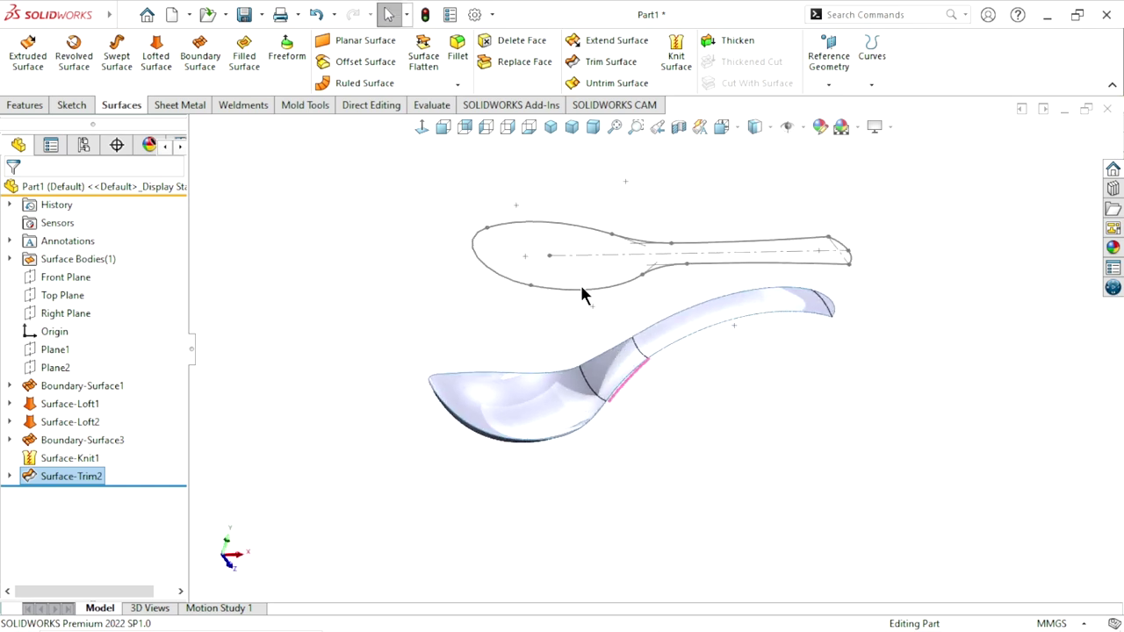
pyautogui.click(581, 288)
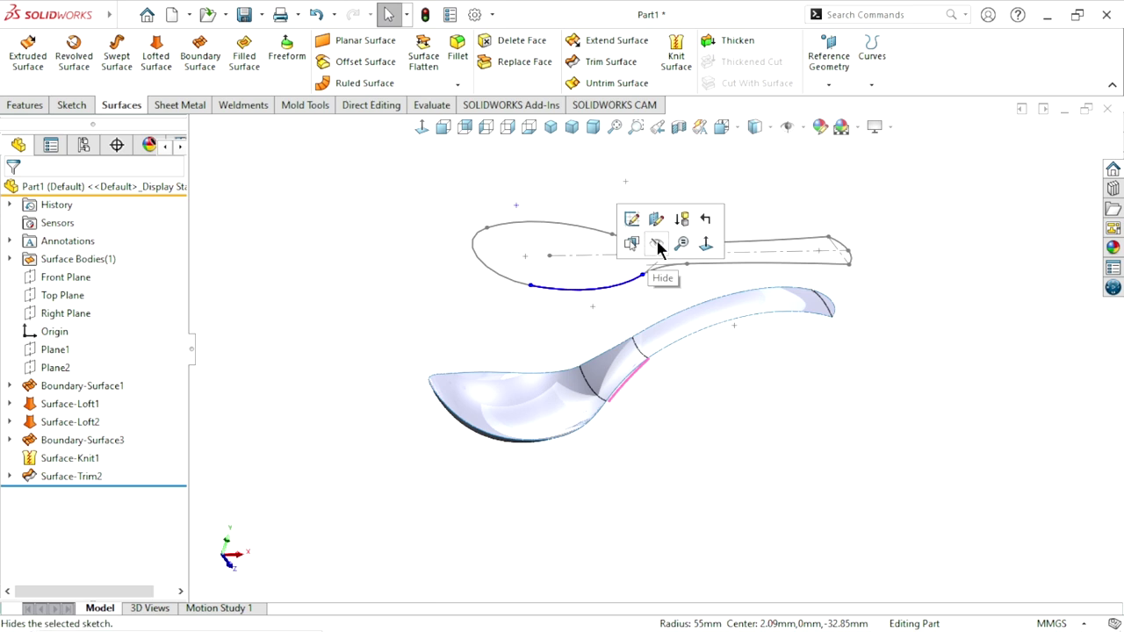
pyautogui.click(658, 248)
pyautogui.moveTo(682, 396)
pyautogui.mouseDown(button='middle')
pyautogui.moveTo(639, 343)
pyautogui.moveTo(671, 406)
pyautogui.moveTo(627, 421)
pyautogui.moveTo(650, 471)
pyautogui.moveTo(627, 422)
pyautogui.moveTo(662, 363)
pyautogui.moveTo(706, 402)
pyautogui.moveTo(738, 397)
pyautogui.moveTo(714, 396)
pyautogui.mouseUp(button='middle')
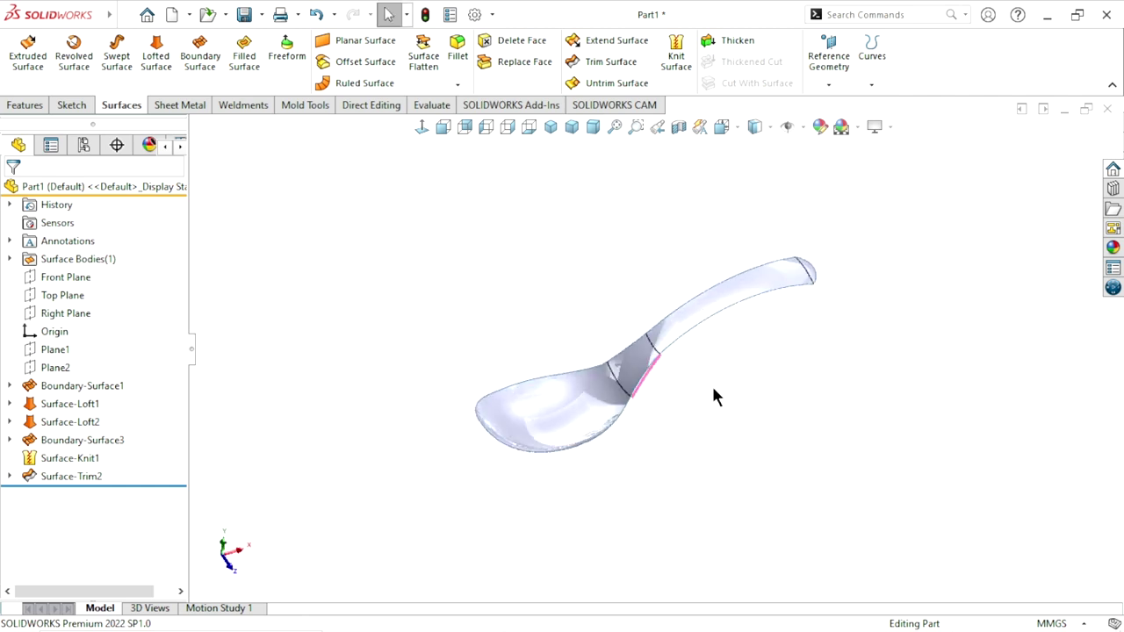
pyautogui.click(729, 41)
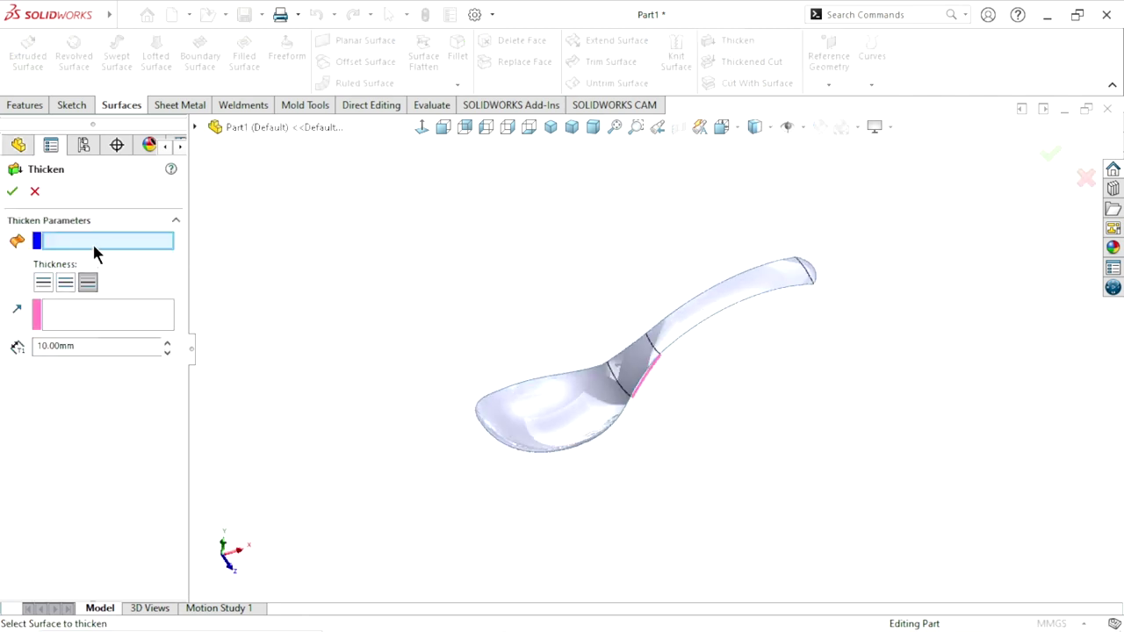
# Thicken Surface-Trim2 to 1 mm on the opposite side, creating Thicken1
pyautogui.click(558, 427)
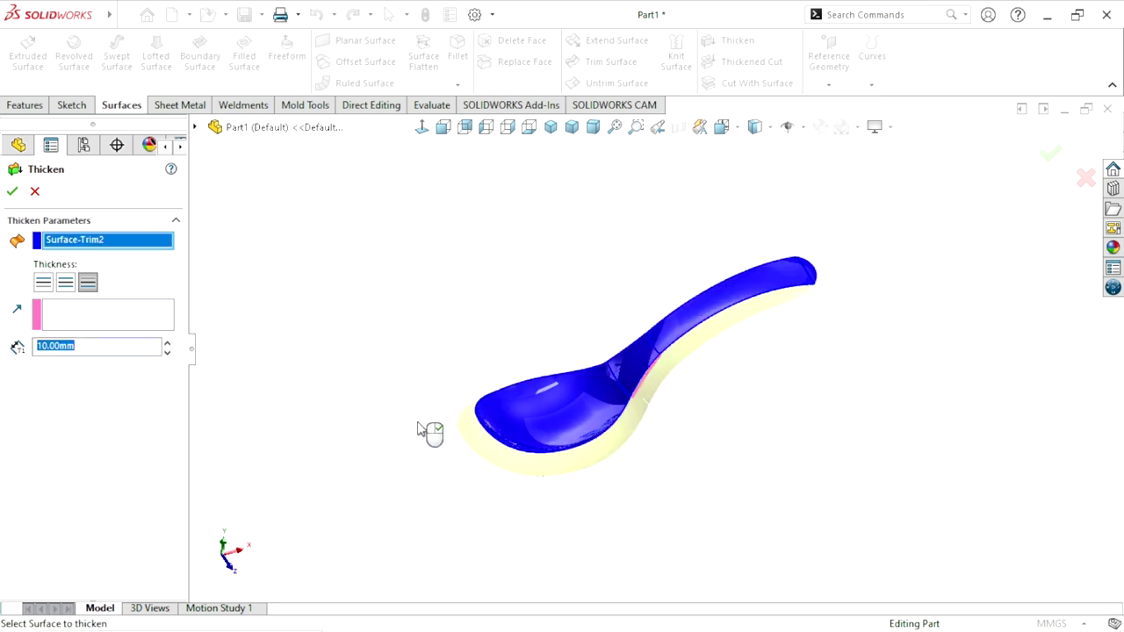
pyautogui.click(43, 285)
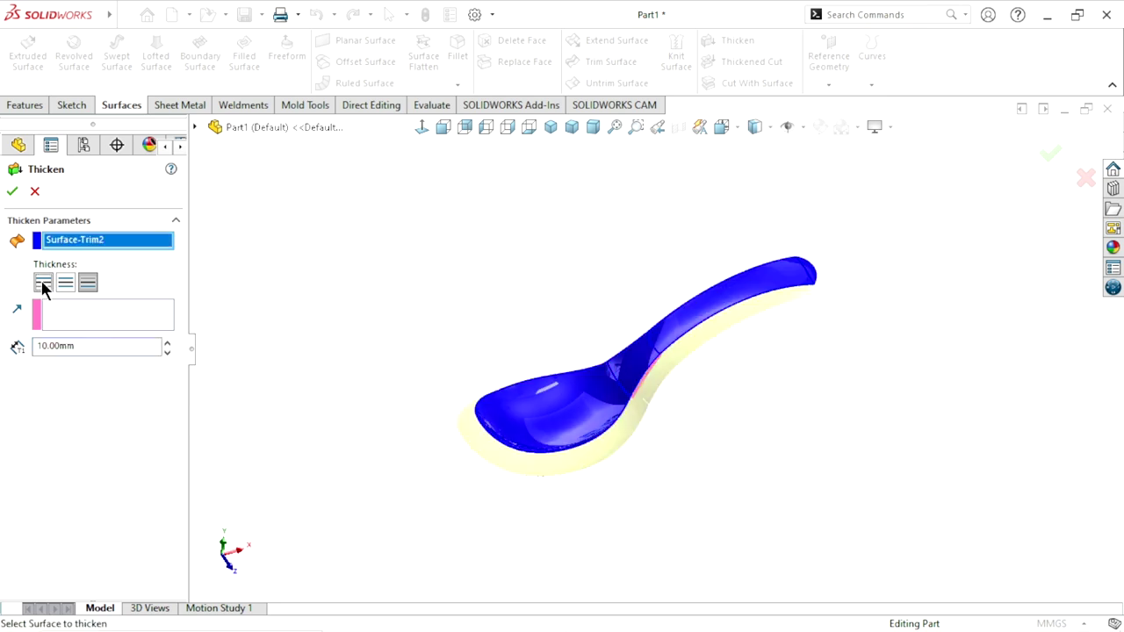
pyautogui.click(91, 352)
pyautogui.moveTo(91, 350); pyautogui.dragTo(5, 343)
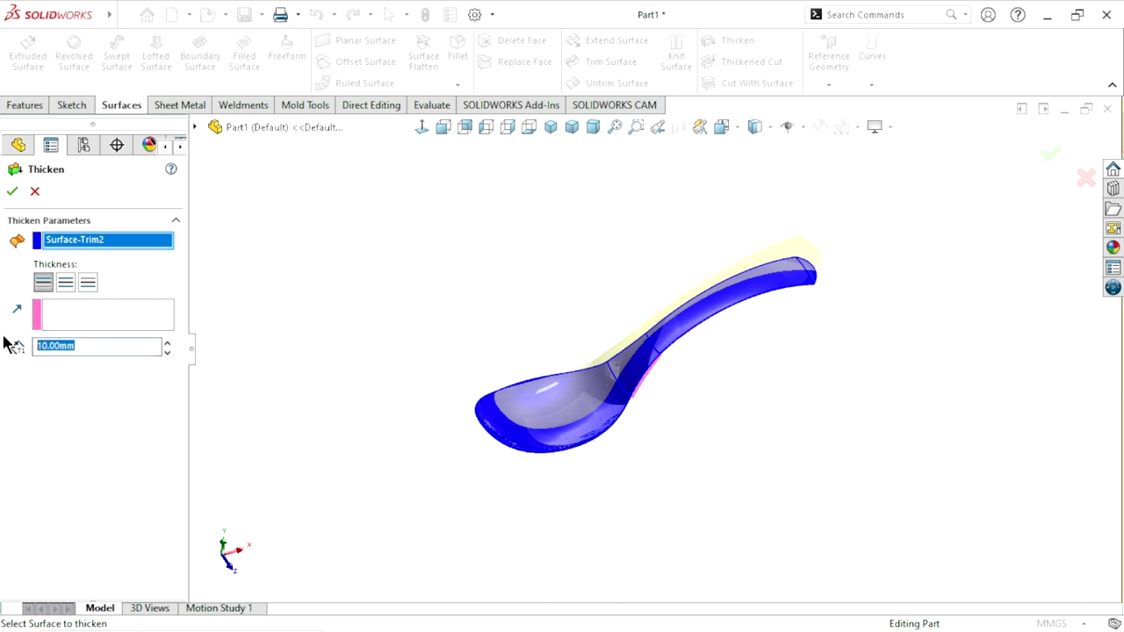
pyautogui.write('1')
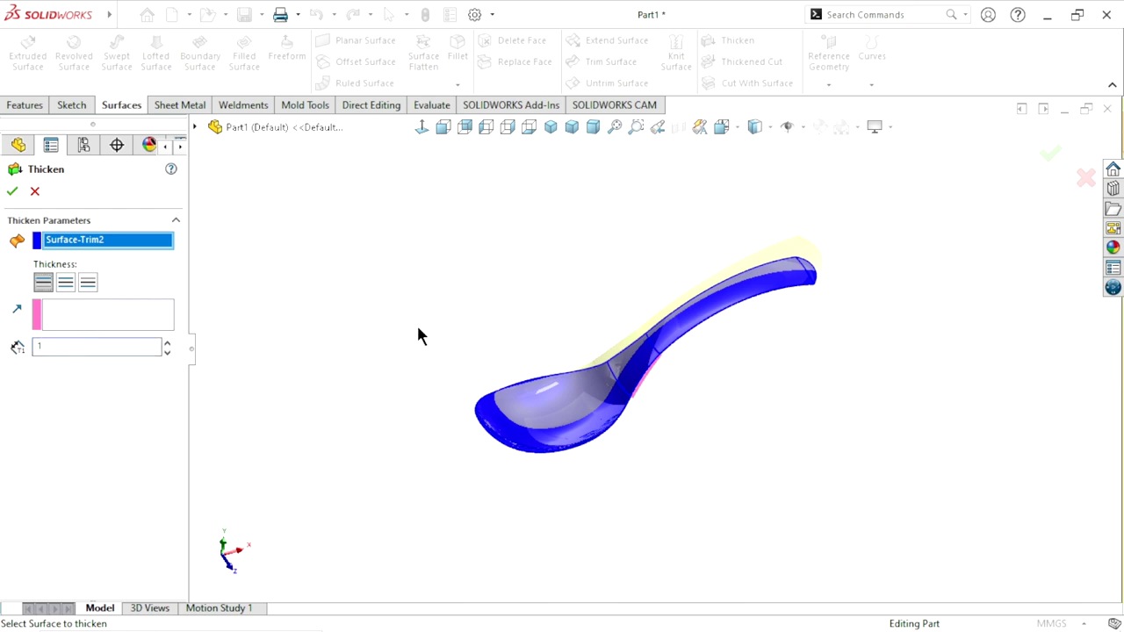
pyautogui.click(12, 193)
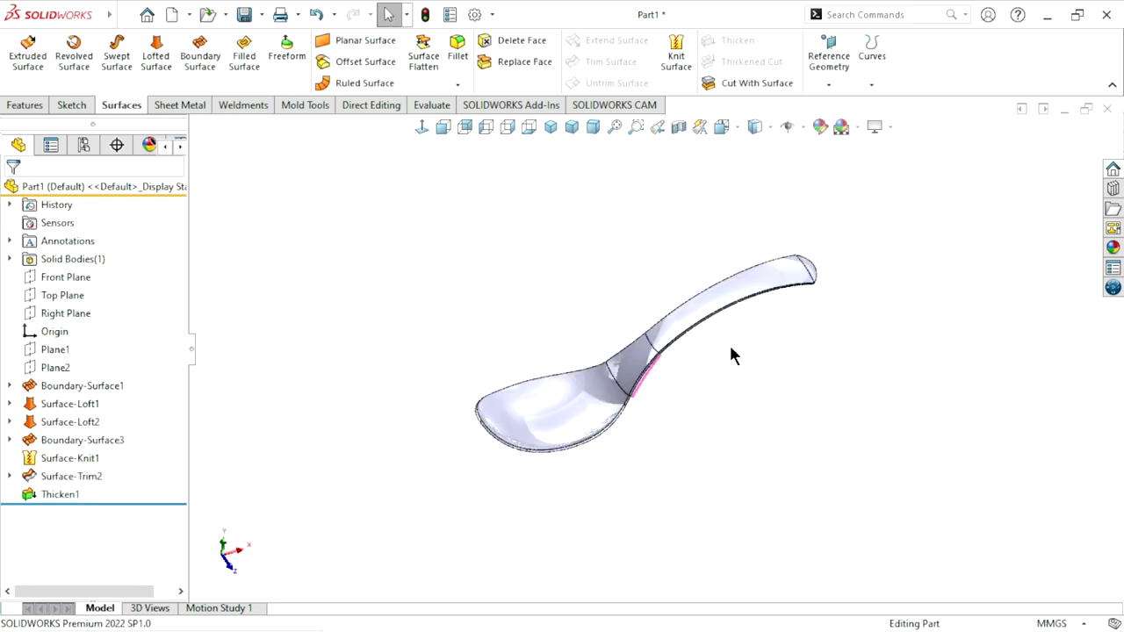
pyautogui.moveTo(701, 351)
pyautogui.mouseDown(button='middle')
pyautogui.moveTo(568, 325)
pyautogui.moveTo(474, 351)
pyautogui.moveTo(559, 449)
pyautogui.moveTo(704, 440)
pyautogui.moveTo(782, 321)
pyautogui.moveTo(658, 326)
pyautogui.moveTo(677, 494)
pyautogui.moveTo(671, 437)
pyautogui.moveTo(635, 490)
pyautogui.moveTo(667, 474)
pyautogui.mouseUp(button='middle')
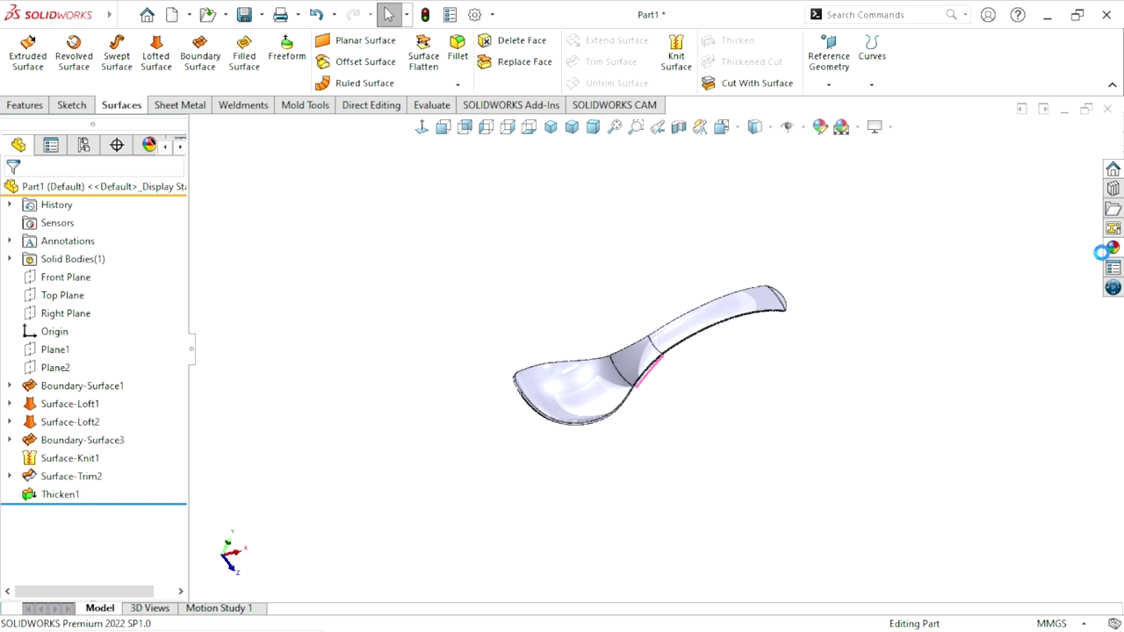
pyautogui.click(1112, 248)
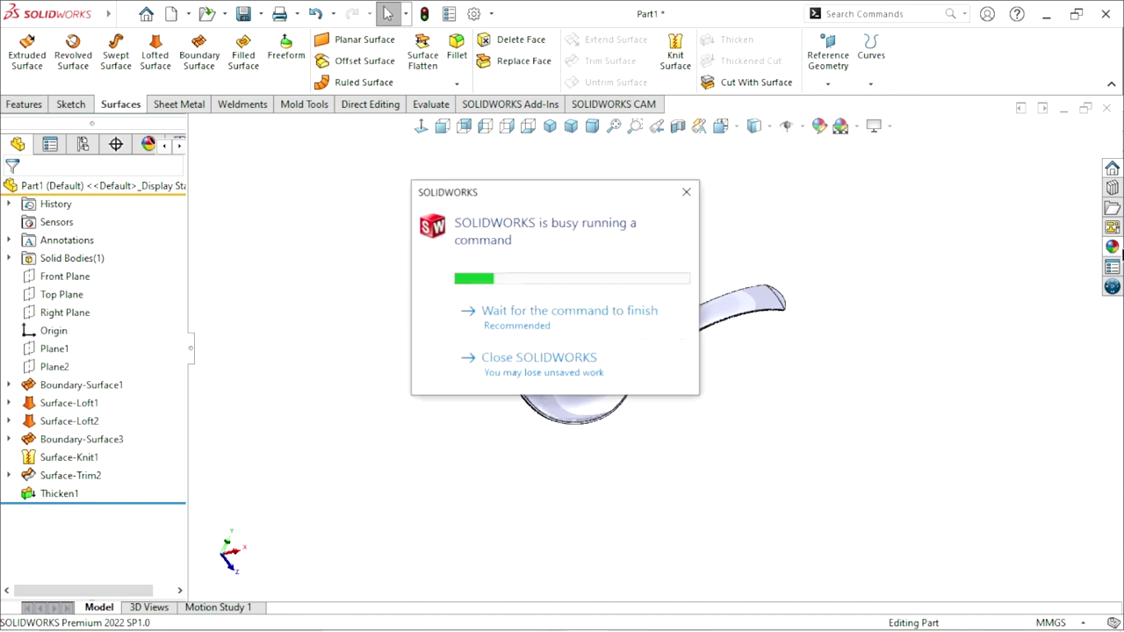
pyautogui.click(1119, 248)
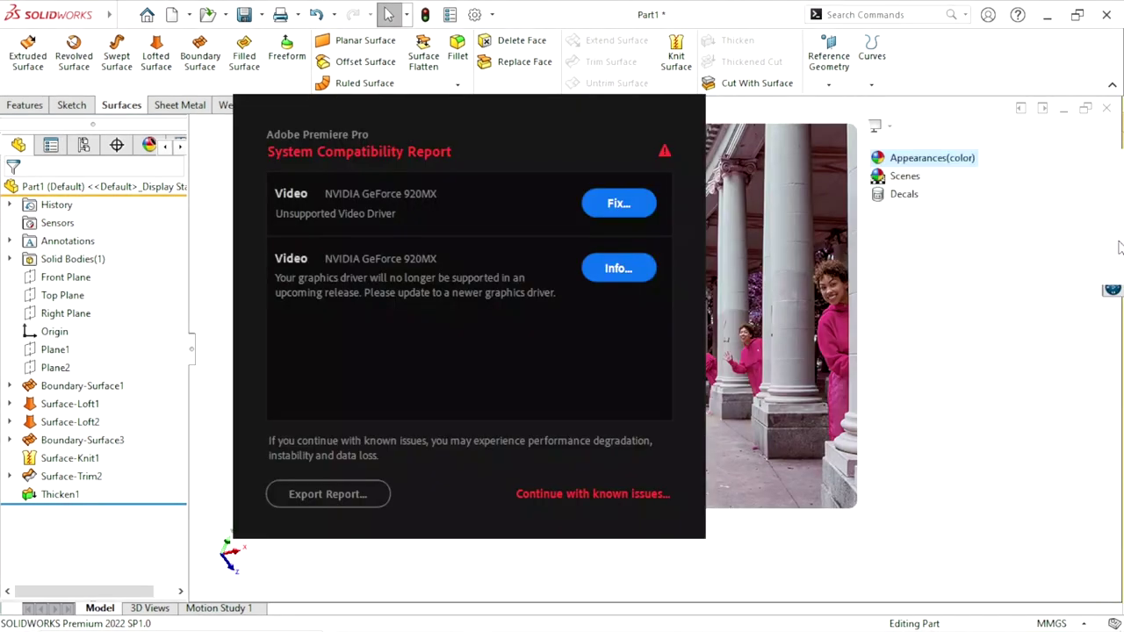
pyautogui.click(1113, 250)
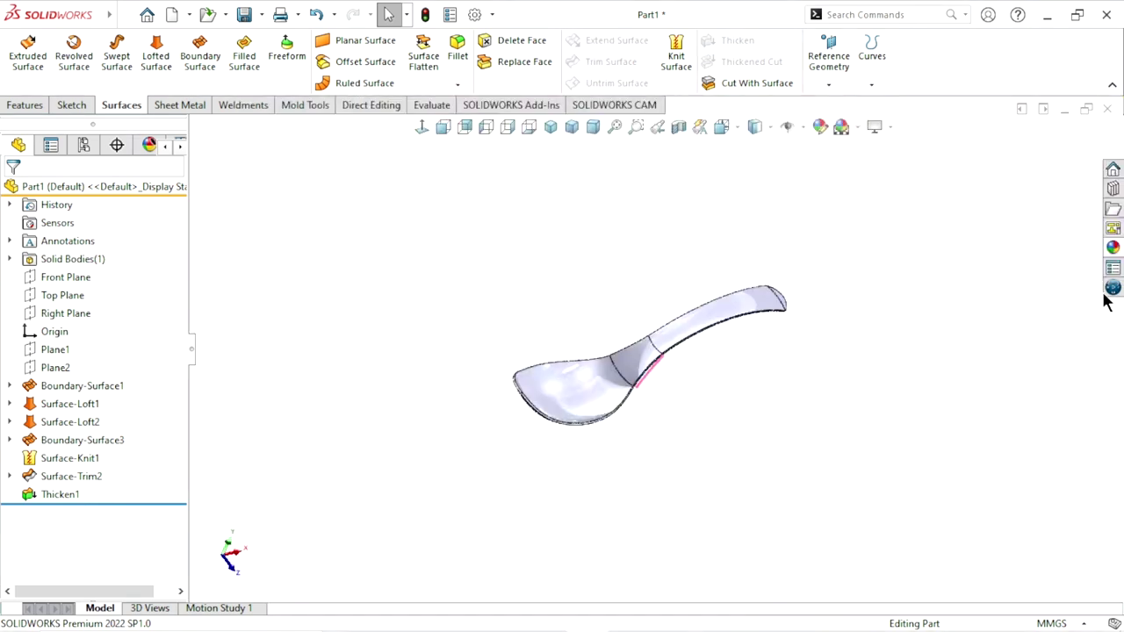
# Apply polished nickel from Appearances(color) > Metal > Nickel to the spoon
pyautogui.click(1113, 248)
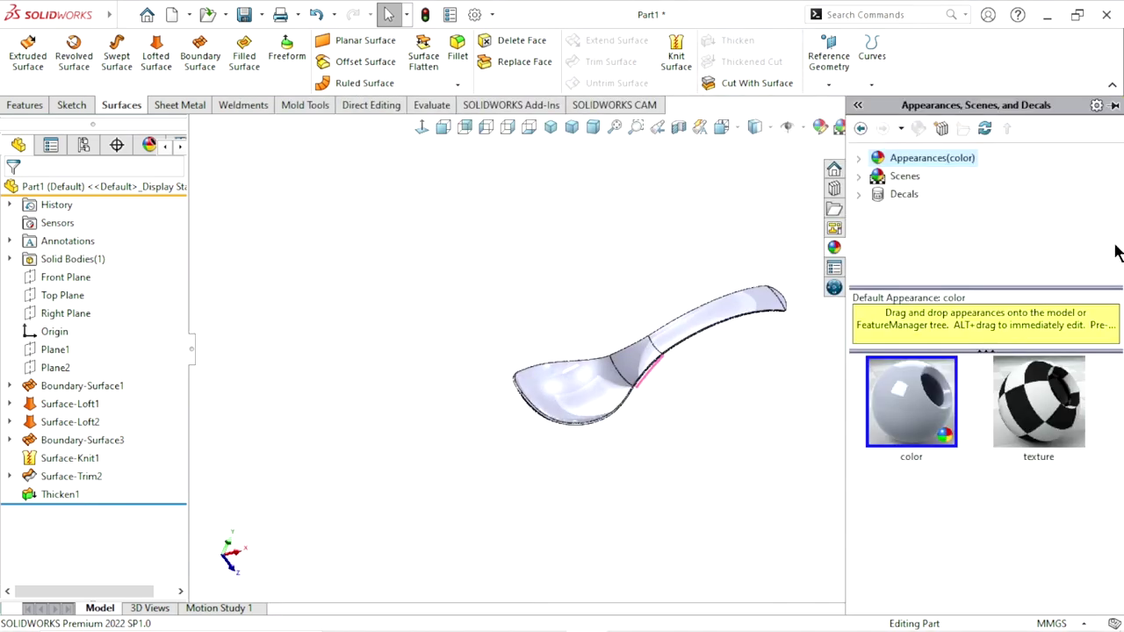
pyautogui.doubleClick(897, 161)
pyautogui.doubleClick(918, 195)
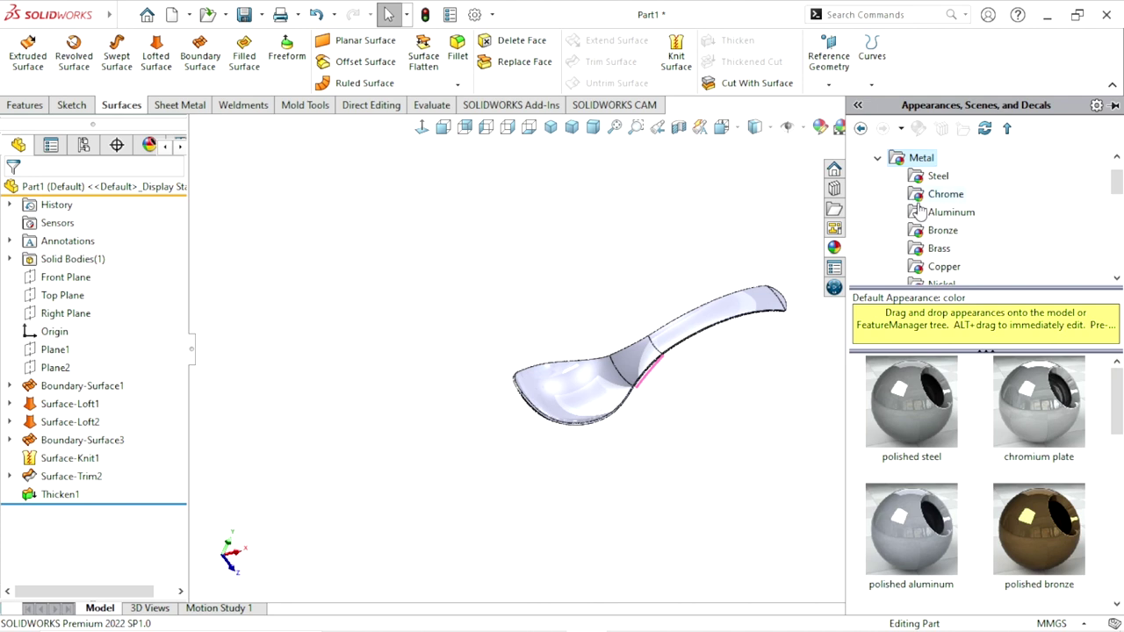
pyautogui.scroll(-1, 940, 230)
pyautogui.click(943, 231)
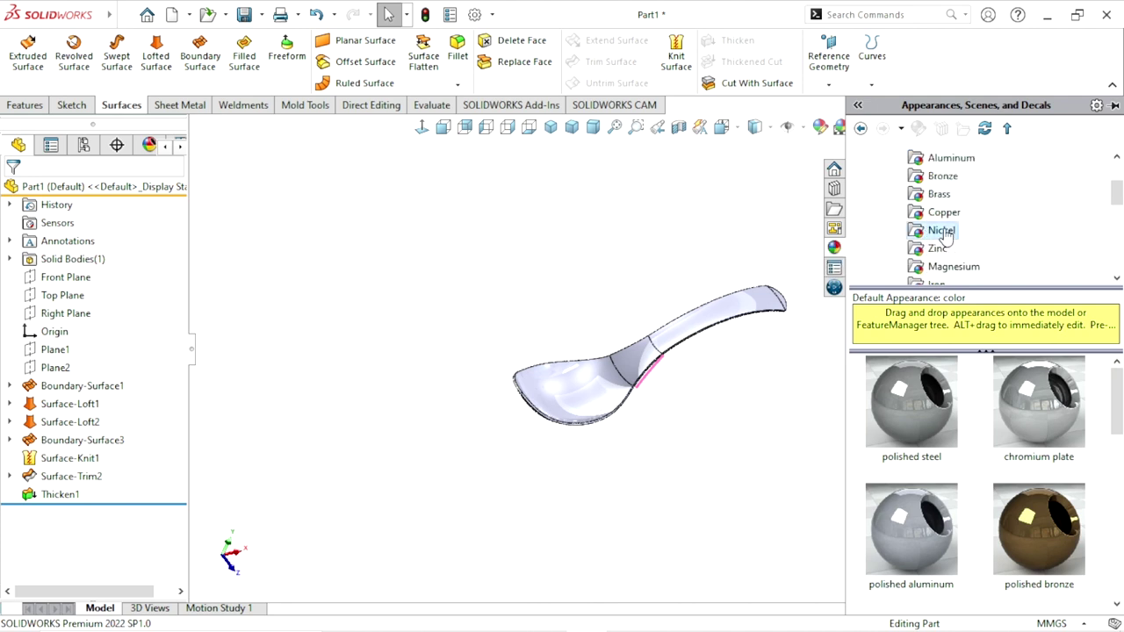
pyautogui.click(911, 421)
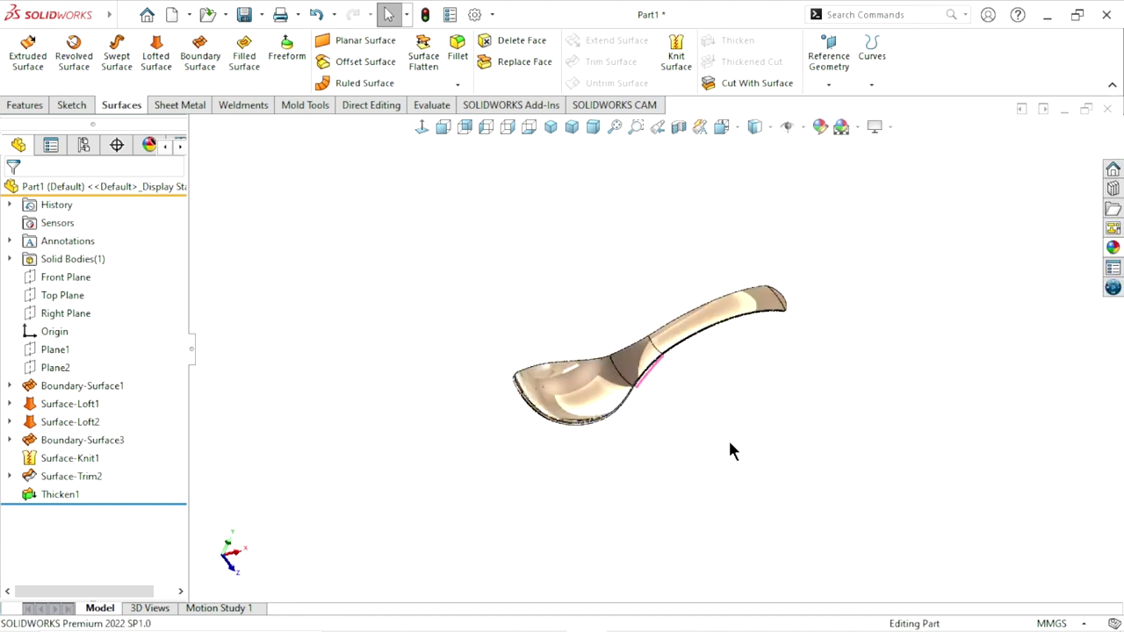
# Orbit and zoom around the spoon to inspect the nickel finish and bowl interior
pyautogui.moveTo(738, 365)
pyautogui.mouseDown(button='middle')
pyautogui.moveTo(620, 386)
pyautogui.moveTo(569, 293)
pyautogui.moveTo(843, 518)
pyautogui.moveTo(702, 453)
pyautogui.moveTo(615, 339)
pyautogui.moveTo(590, 264)
pyautogui.moveTo(693, 442)
pyautogui.moveTo(665, 414)
pyautogui.moveTo(642, 414)
pyautogui.moveTo(627, 321)
pyautogui.moveTo(764, 381)
pyautogui.moveTo(738, 279)
pyautogui.moveTo(753, 317)
pyautogui.moveTo(698, 396)
pyautogui.mouseUp(button='middle')
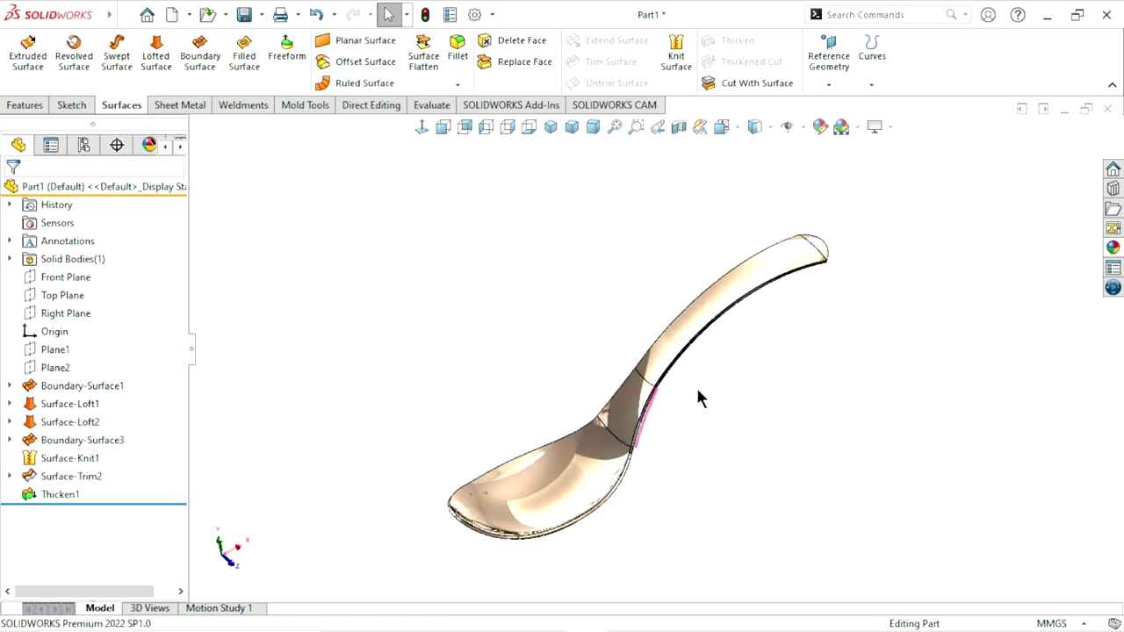
pyautogui.scroll(-2, 698, 396)
pyautogui.moveTo(765, 384)
pyautogui.mouseDown(button='middle')
pyautogui.moveTo(720, 316)
pyautogui.moveTo(712, 293)
pyautogui.moveTo(730, 334)
pyautogui.moveTo(723, 263)
pyautogui.moveTo(725, 299)
pyautogui.mouseUp(button='middle')
pyautogui.scroll(3, 726, 311)
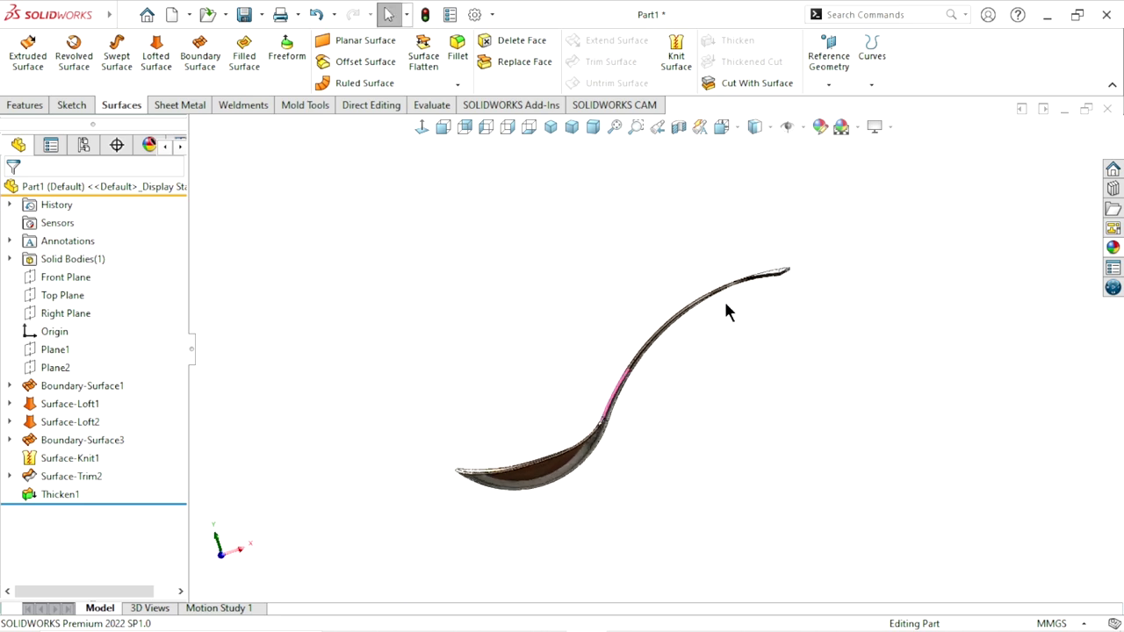
pyautogui.moveTo(721, 363)
pyautogui.mouseDown(button='middle')
pyautogui.moveTo(647, 382)
pyautogui.moveTo(675, 375)
pyautogui.moveTo(687, 410)
pyautogui.mouseUp(button='middle')
pyautogui.scroll(2, 677, 411)
pyautogui.scroll(-3, 628, 372)
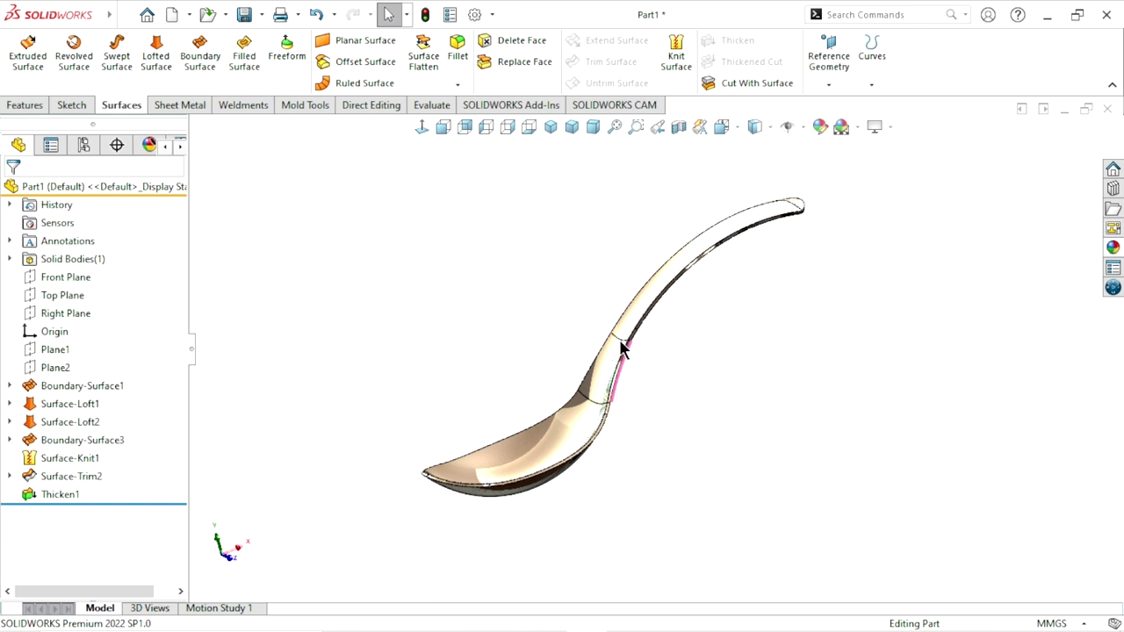
pyautogui.scroll(-1, 630, 350)
pyautogui.moveTo(629, 349); pyautogui.dragTo(647, 402, button='middle')
pyautogui.scroll(2, 647, 392)
pyautogui.scroll(-2, 633, 354)
pyautogui.moveTo(632, 354); pyautogui.dragTo(644, 369, button='middle')
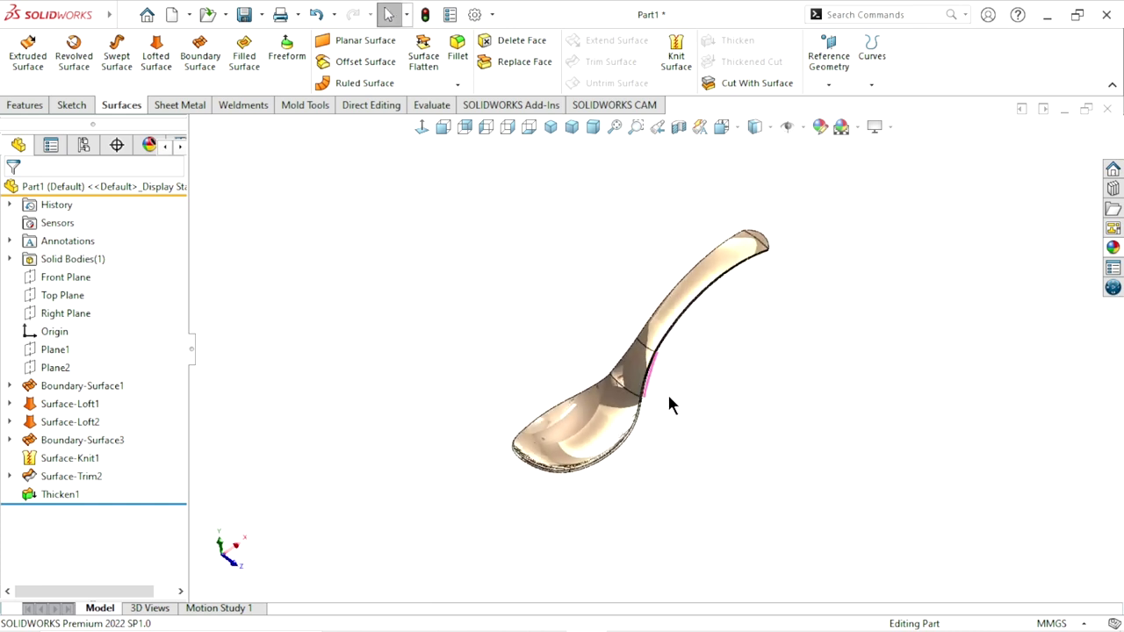